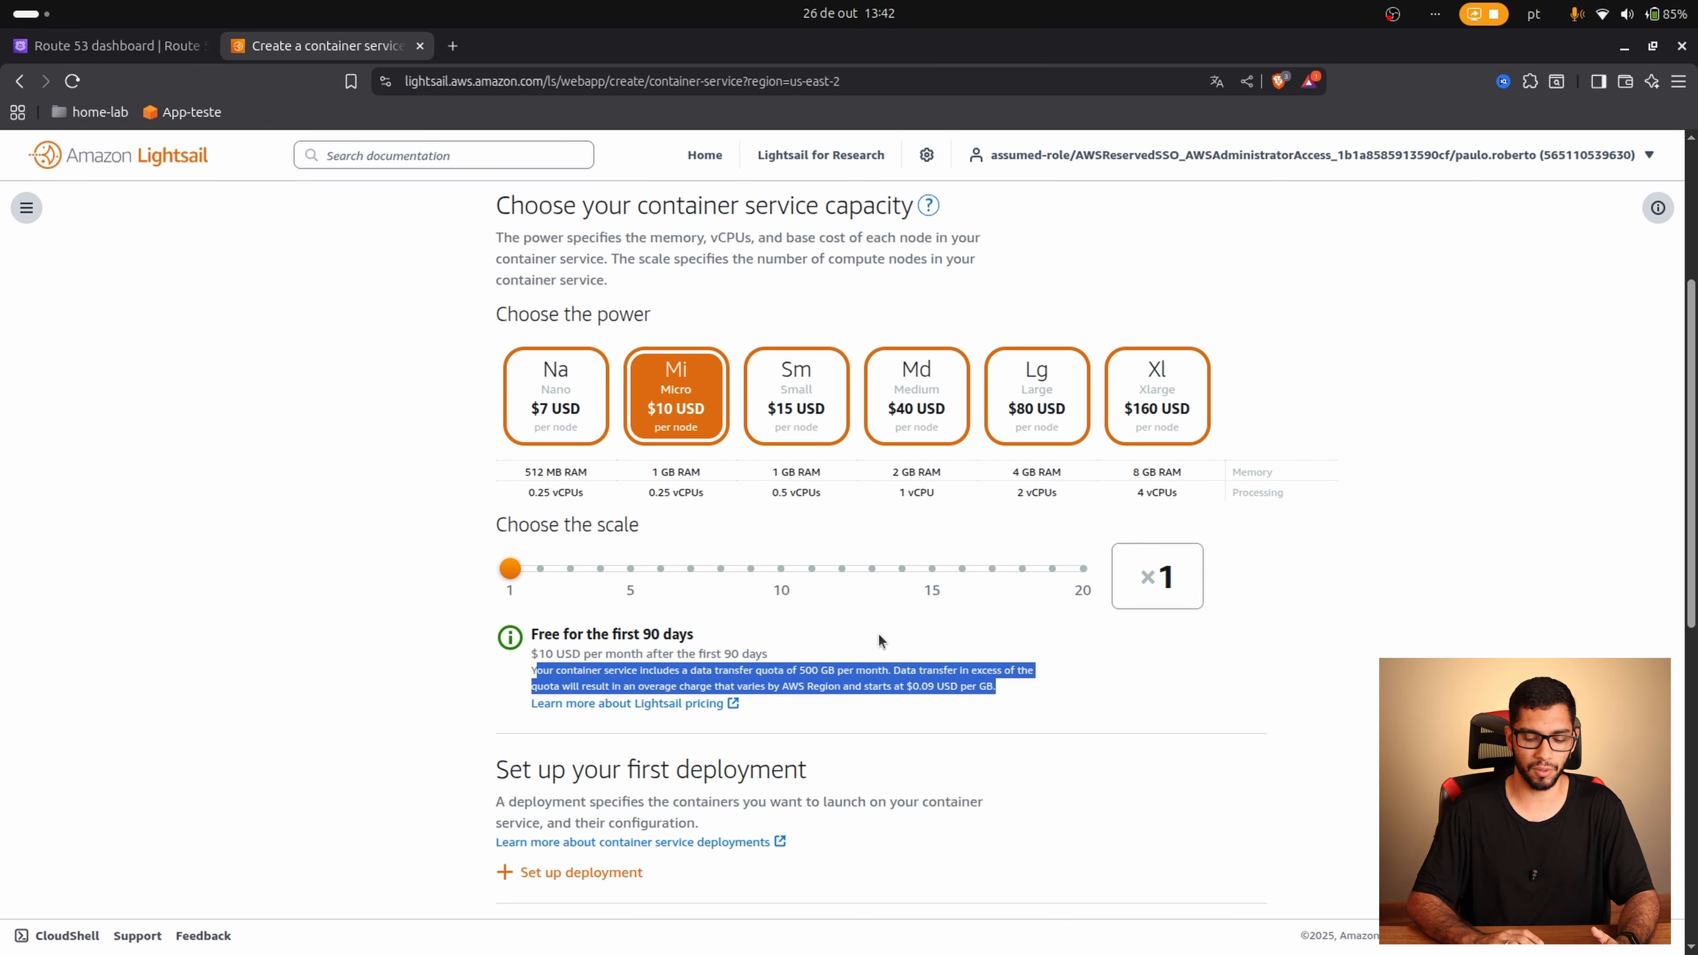
Step: Name the new container service quiz
scroll(1023, 608, "up", 3)
scroll(1023, 610, "down", 8)
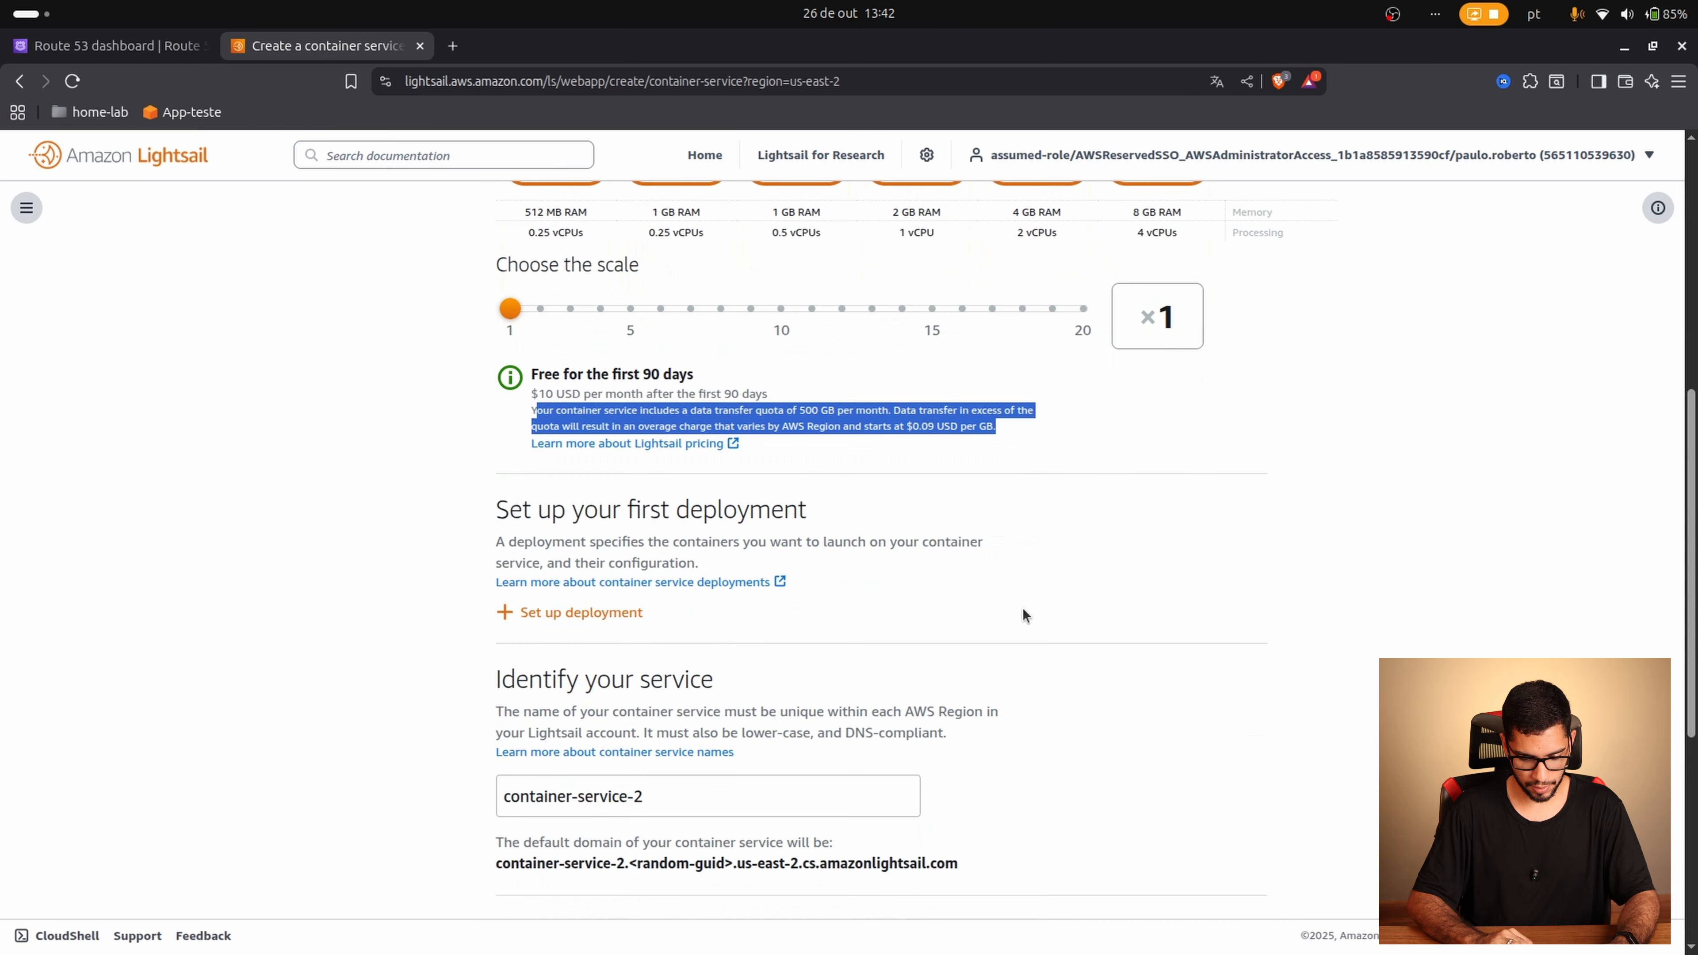
triple_click(756, 738)
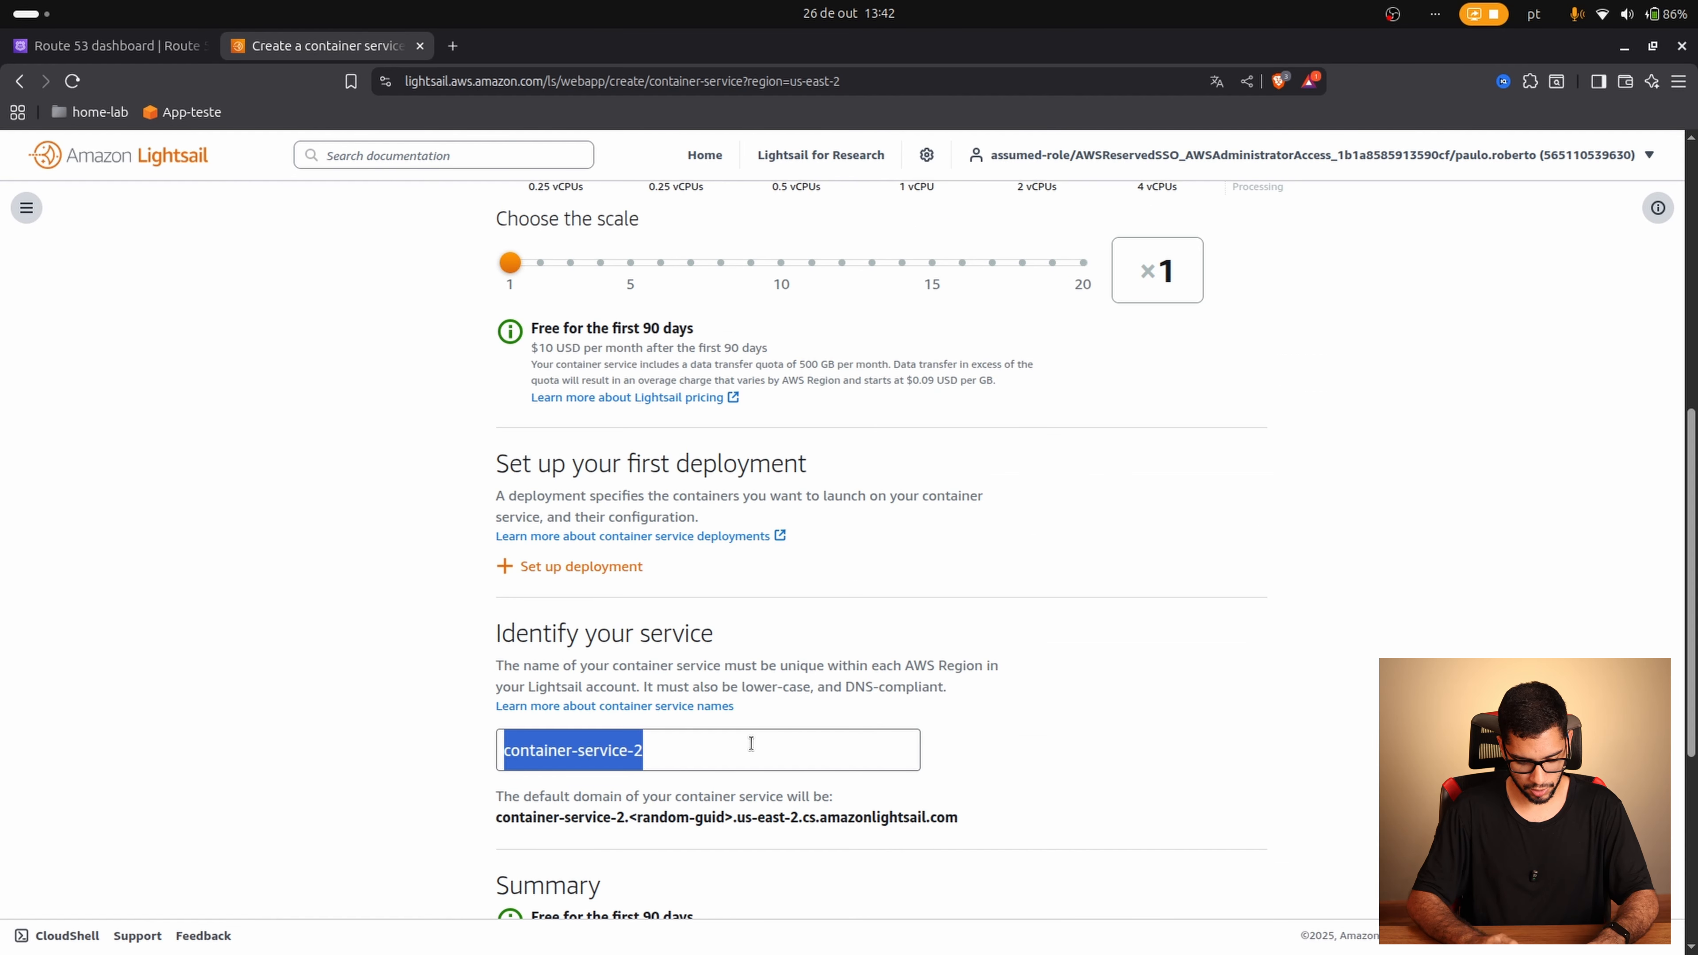
type("quiz")
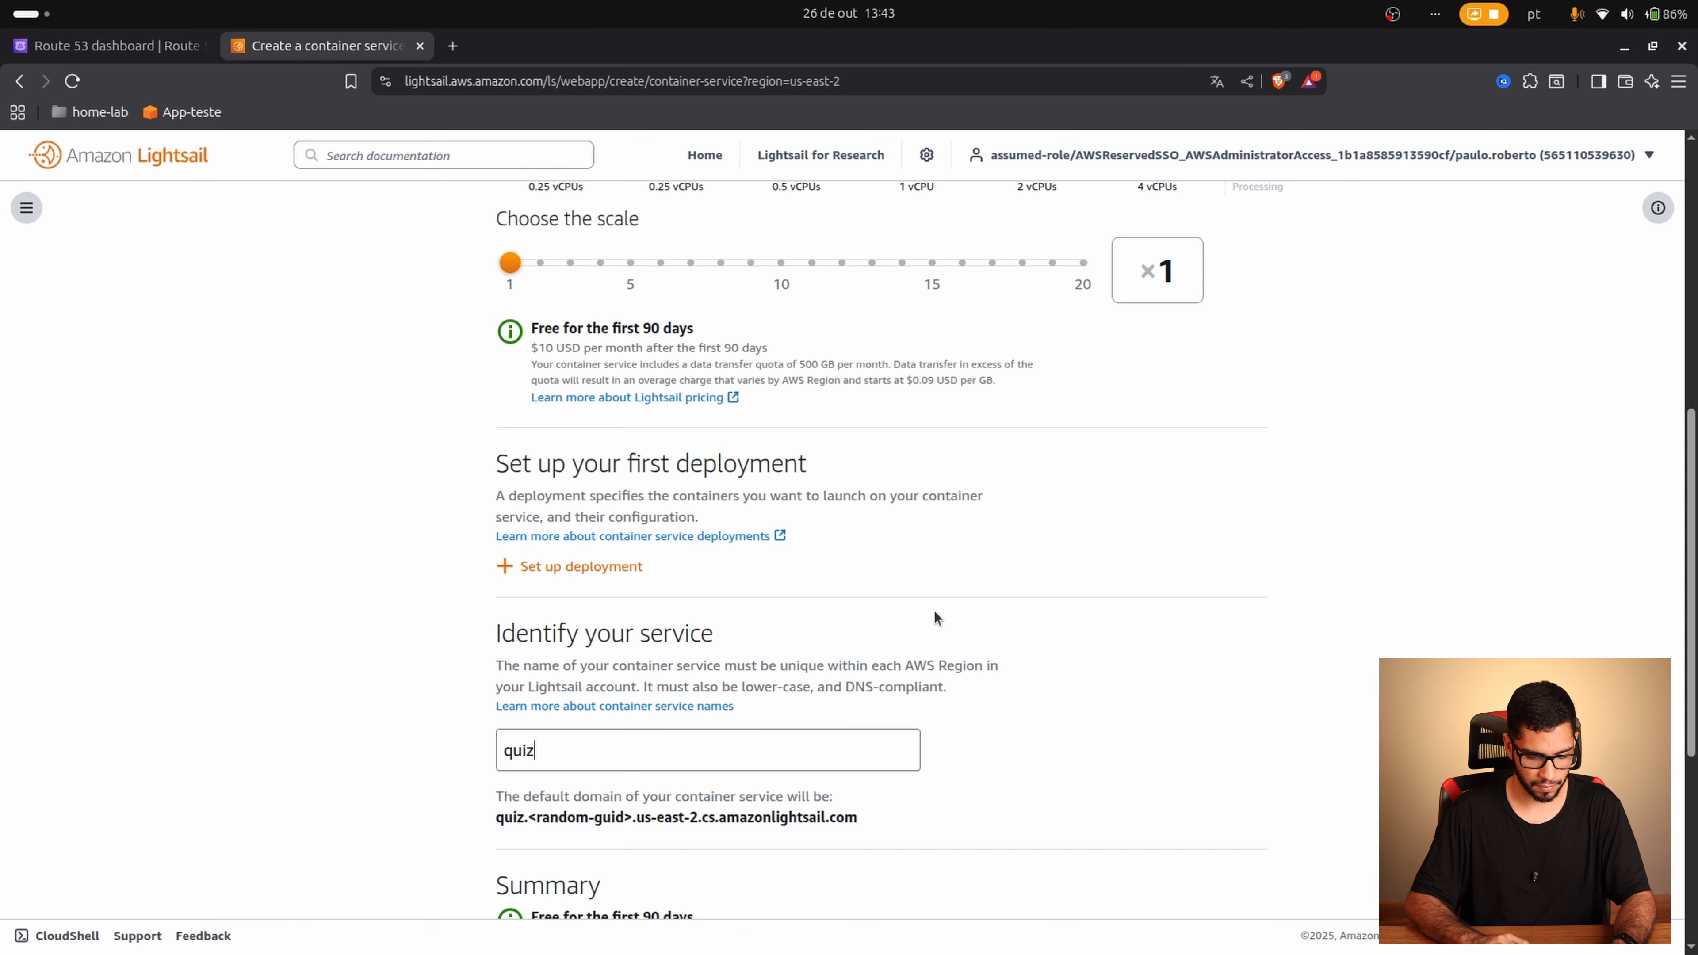
scroll(957, 608, "up", 2)
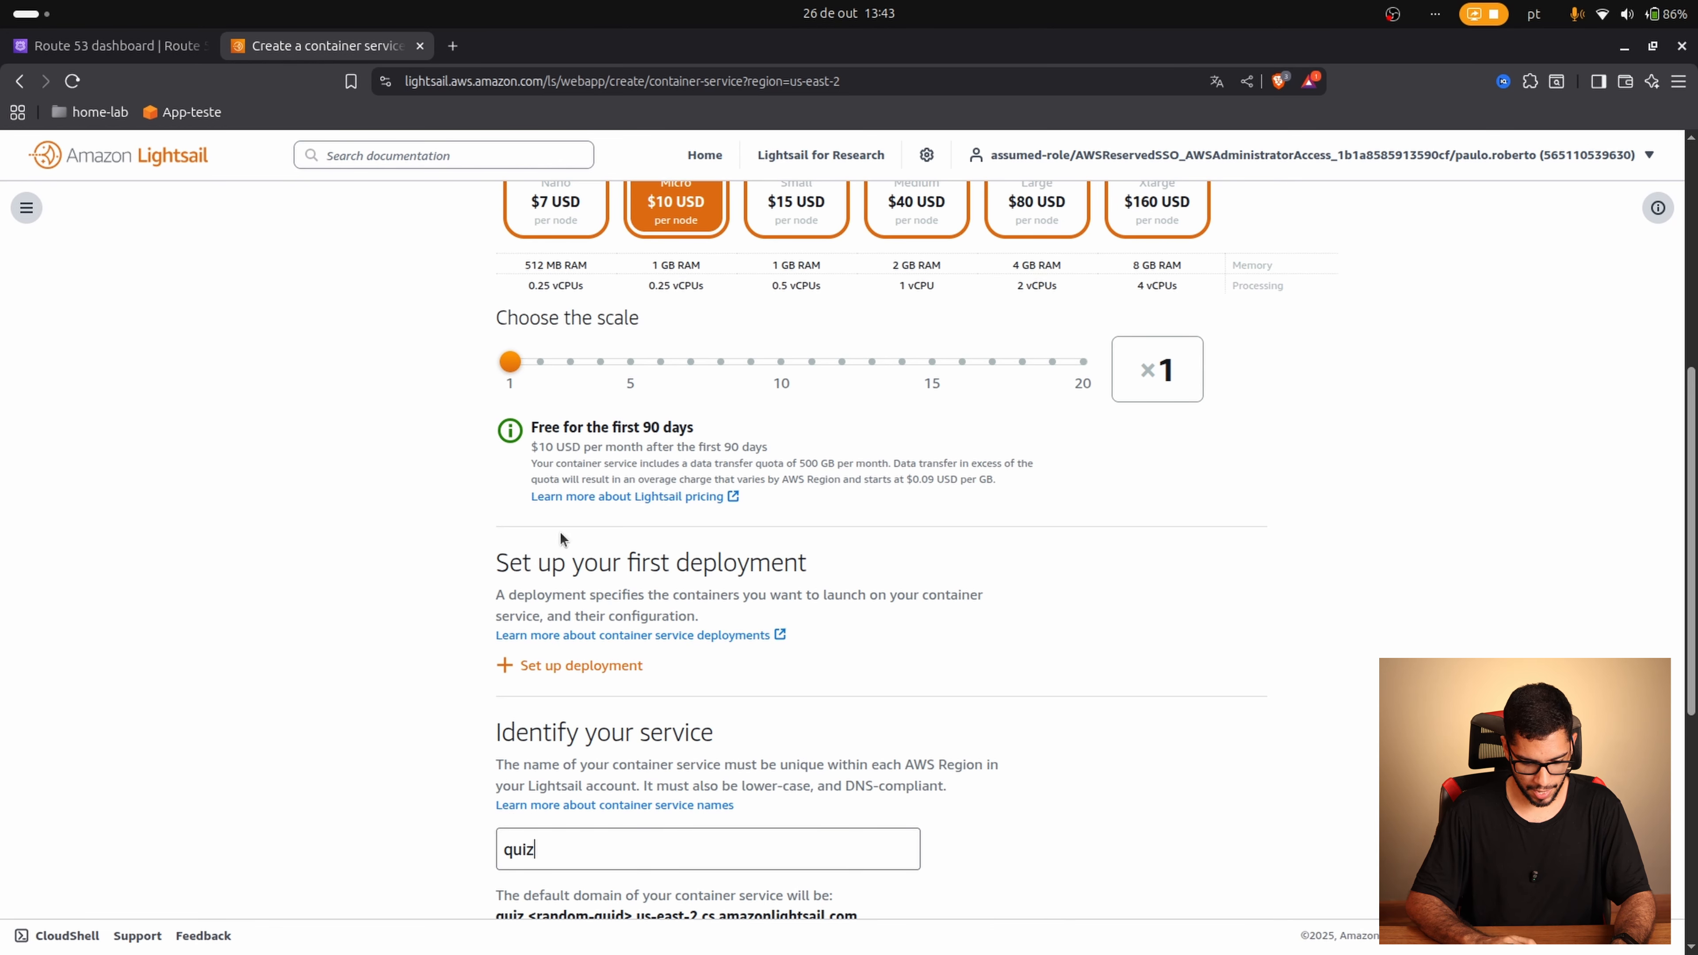
left_click(597, 668)
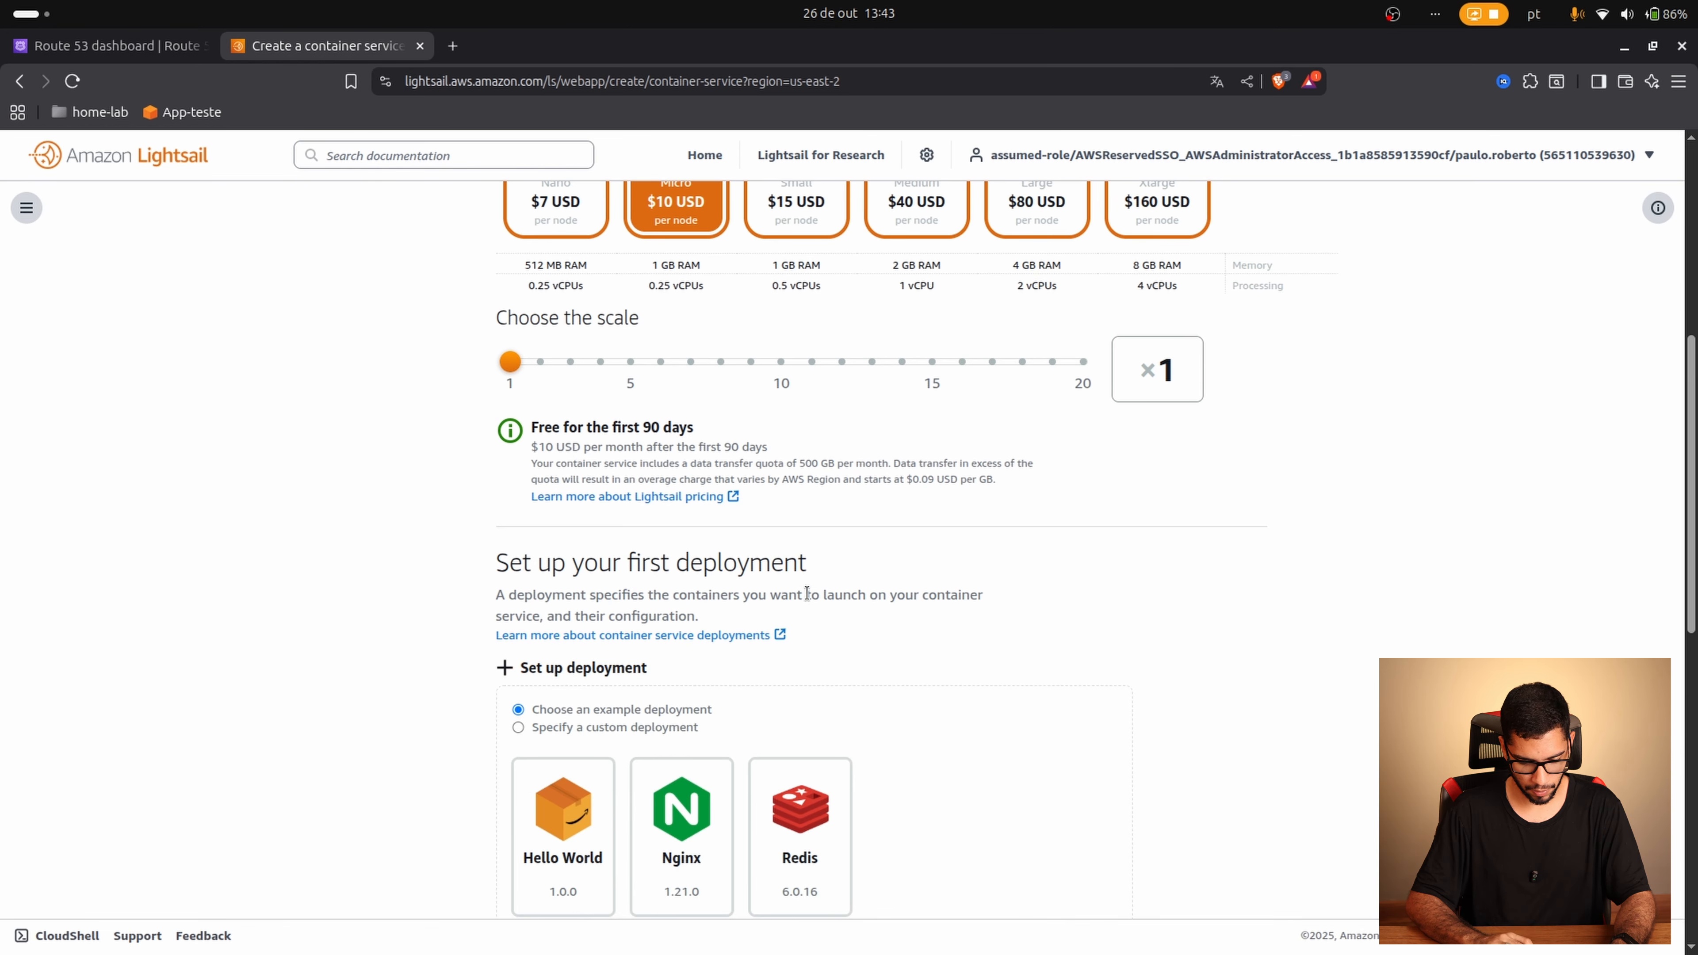
scroll(898, 581, "down", 2)
scroll(897, 579, "down", 3)
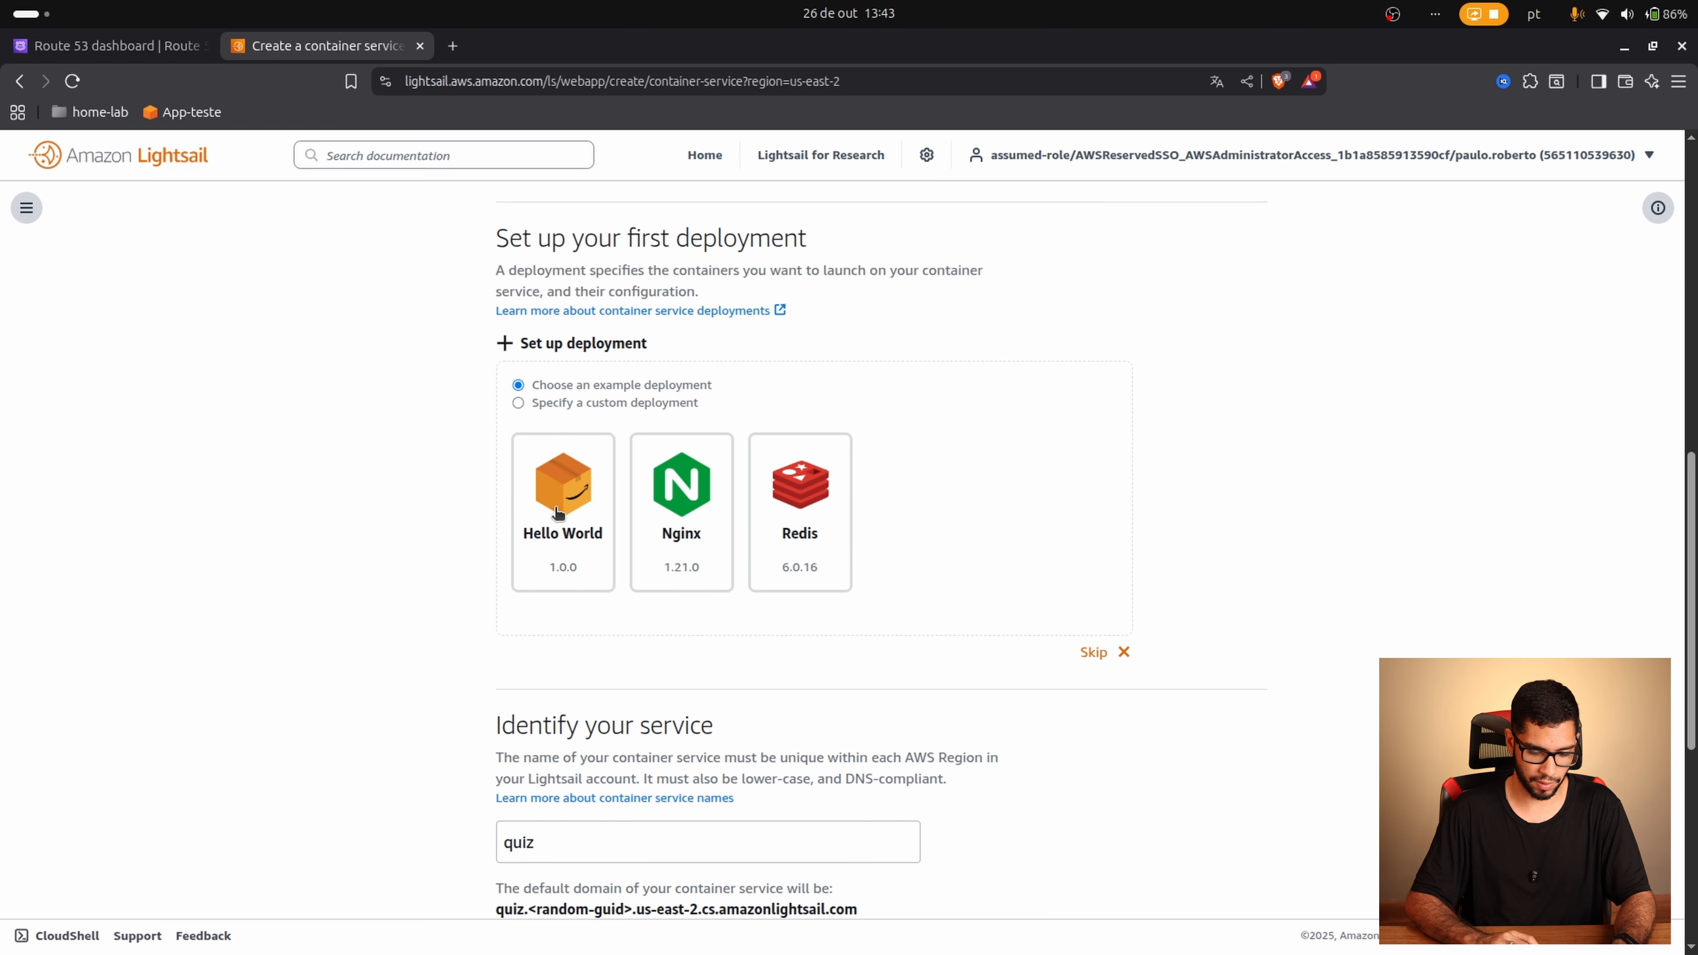
left_click(699, 520)
left_click(821, 515)
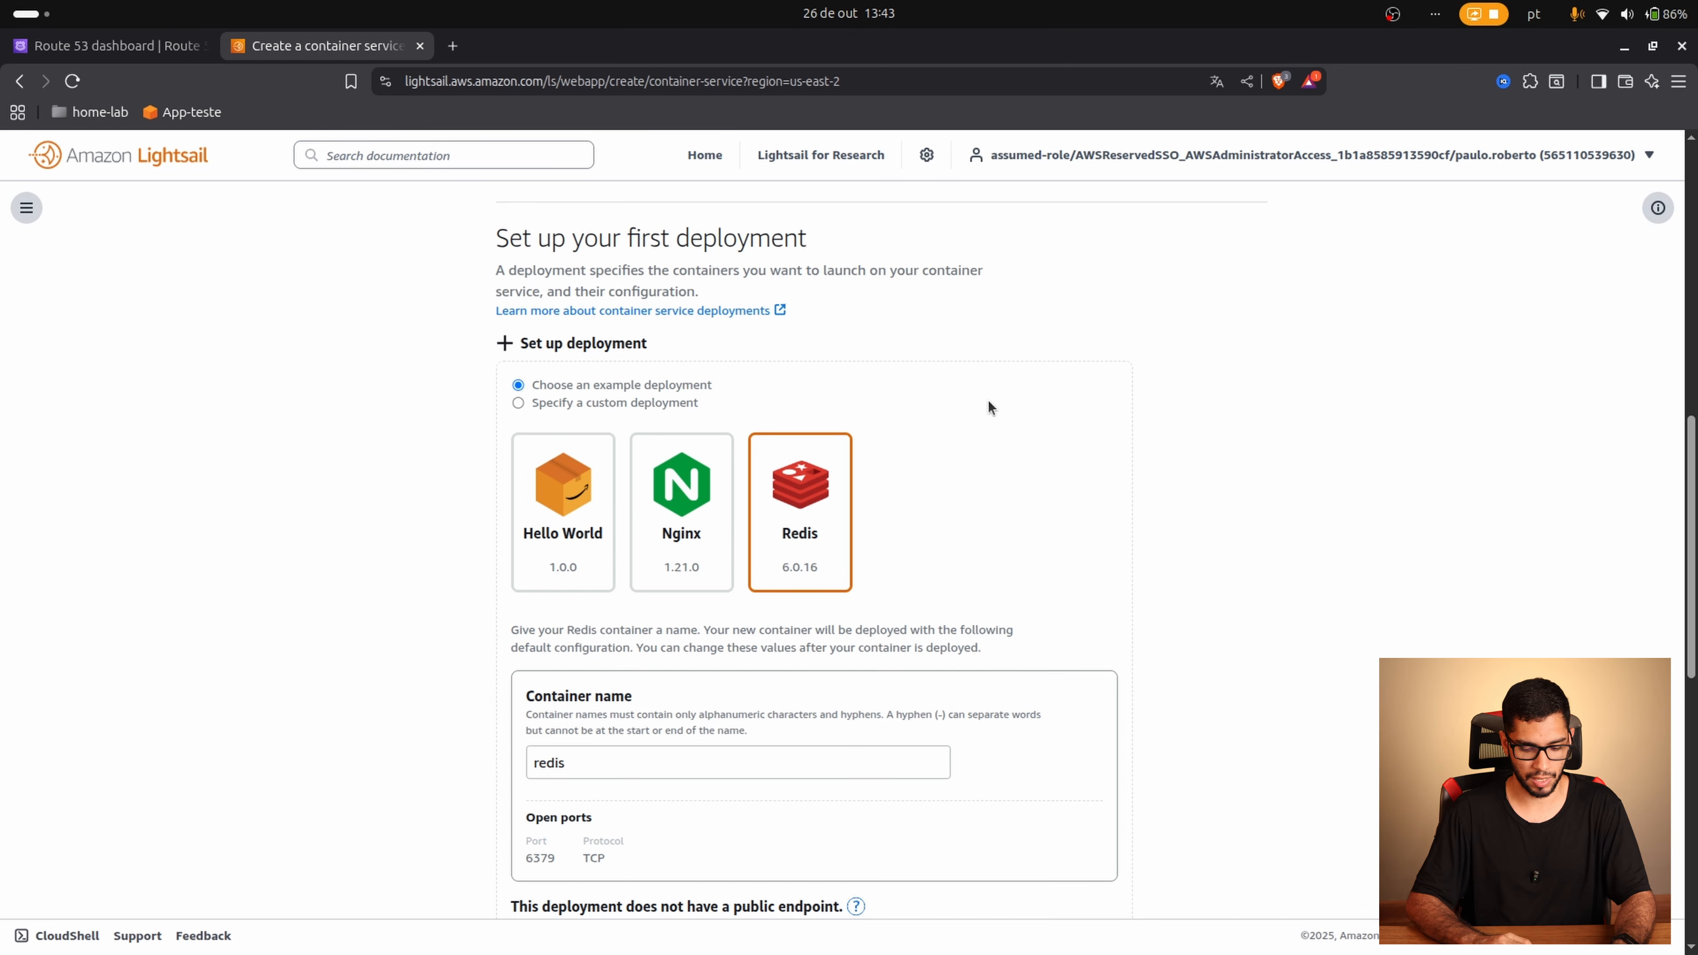
scroll(989, 404, "down", 2)
scroll(990, 404, "up", 1)
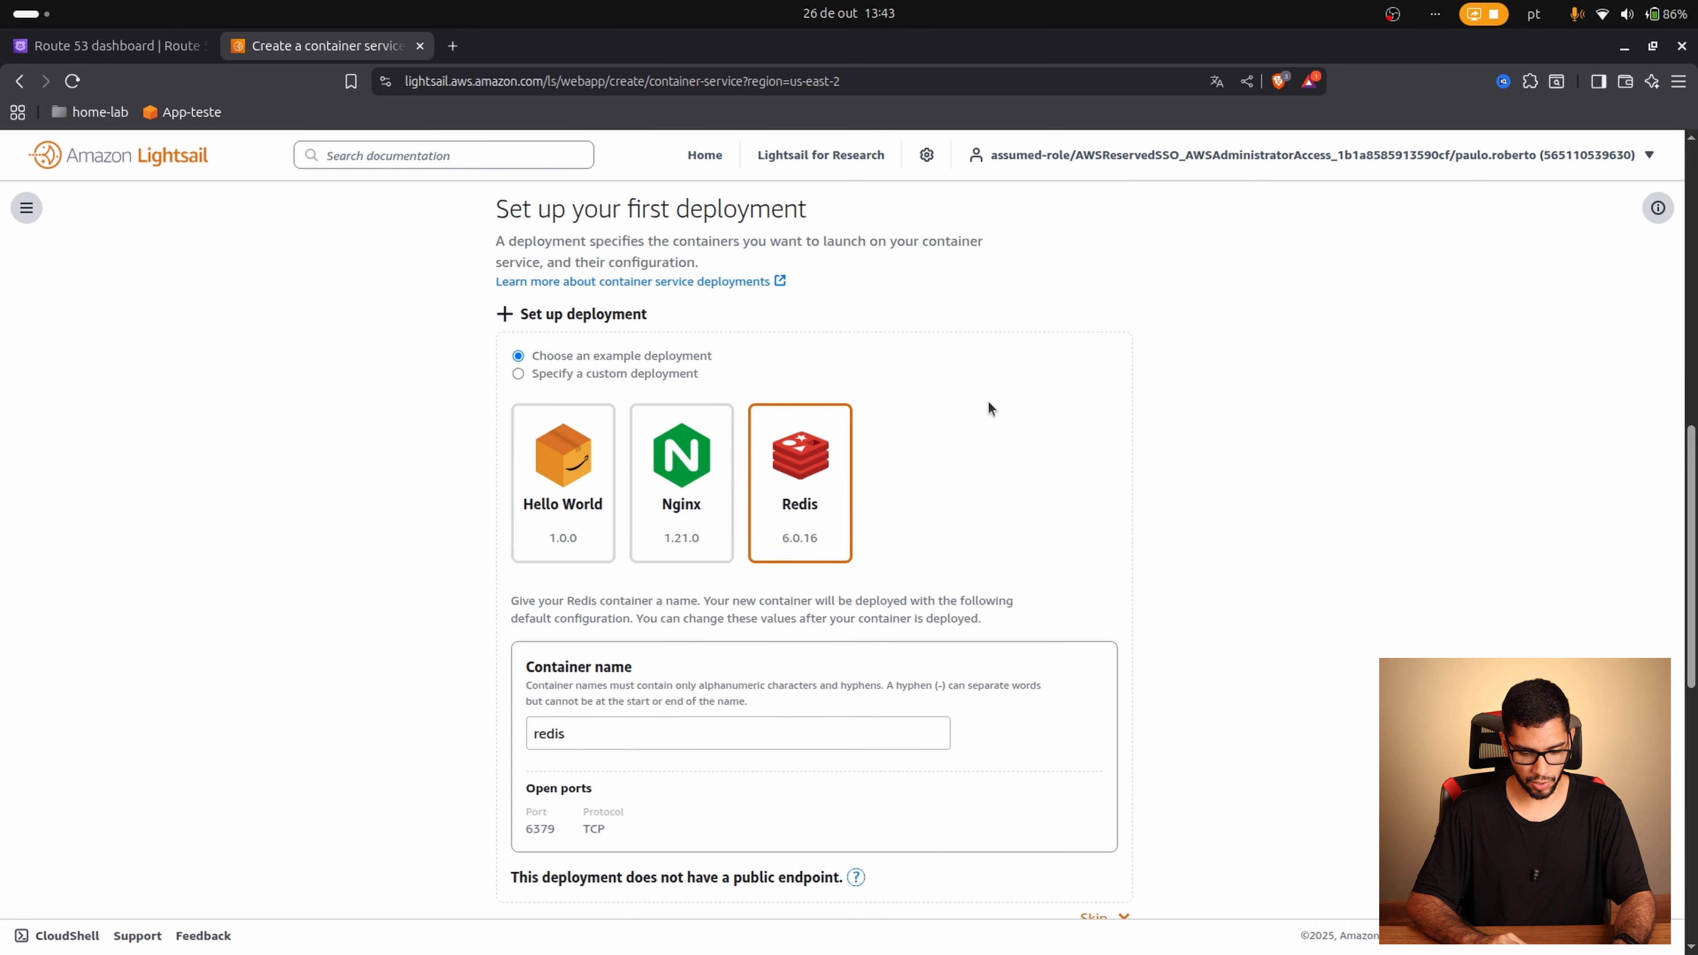
left_click(561, 379)
scroll(543, 442, "down", 3)
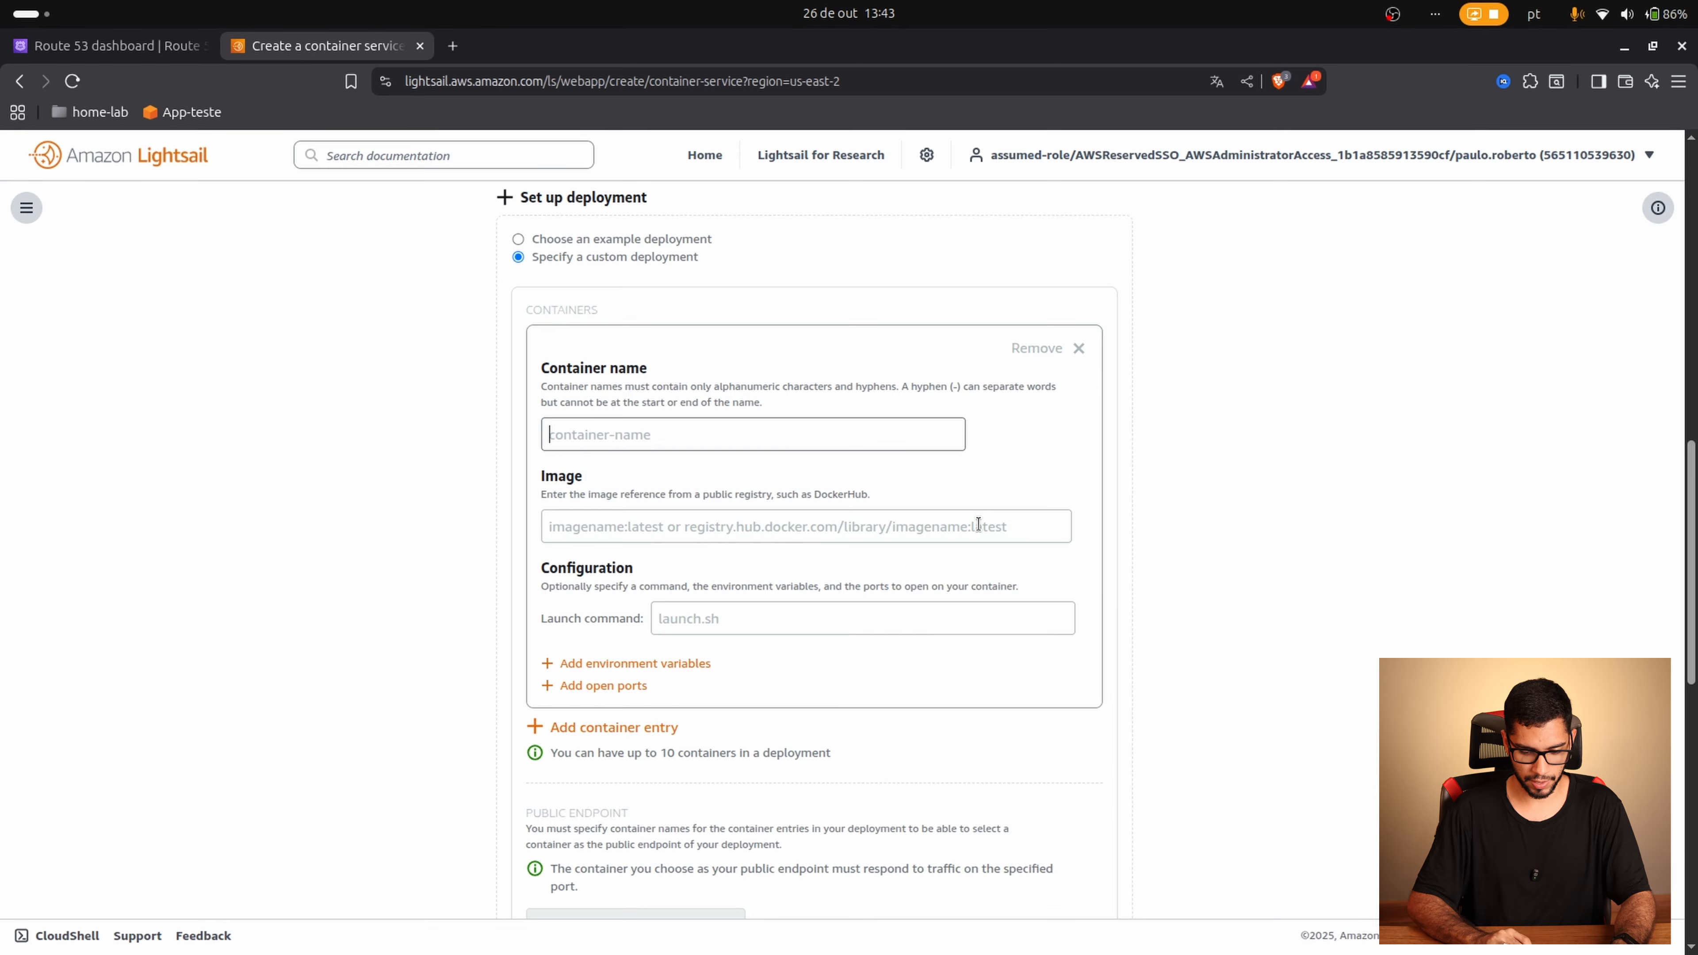
left_click(858, 530)
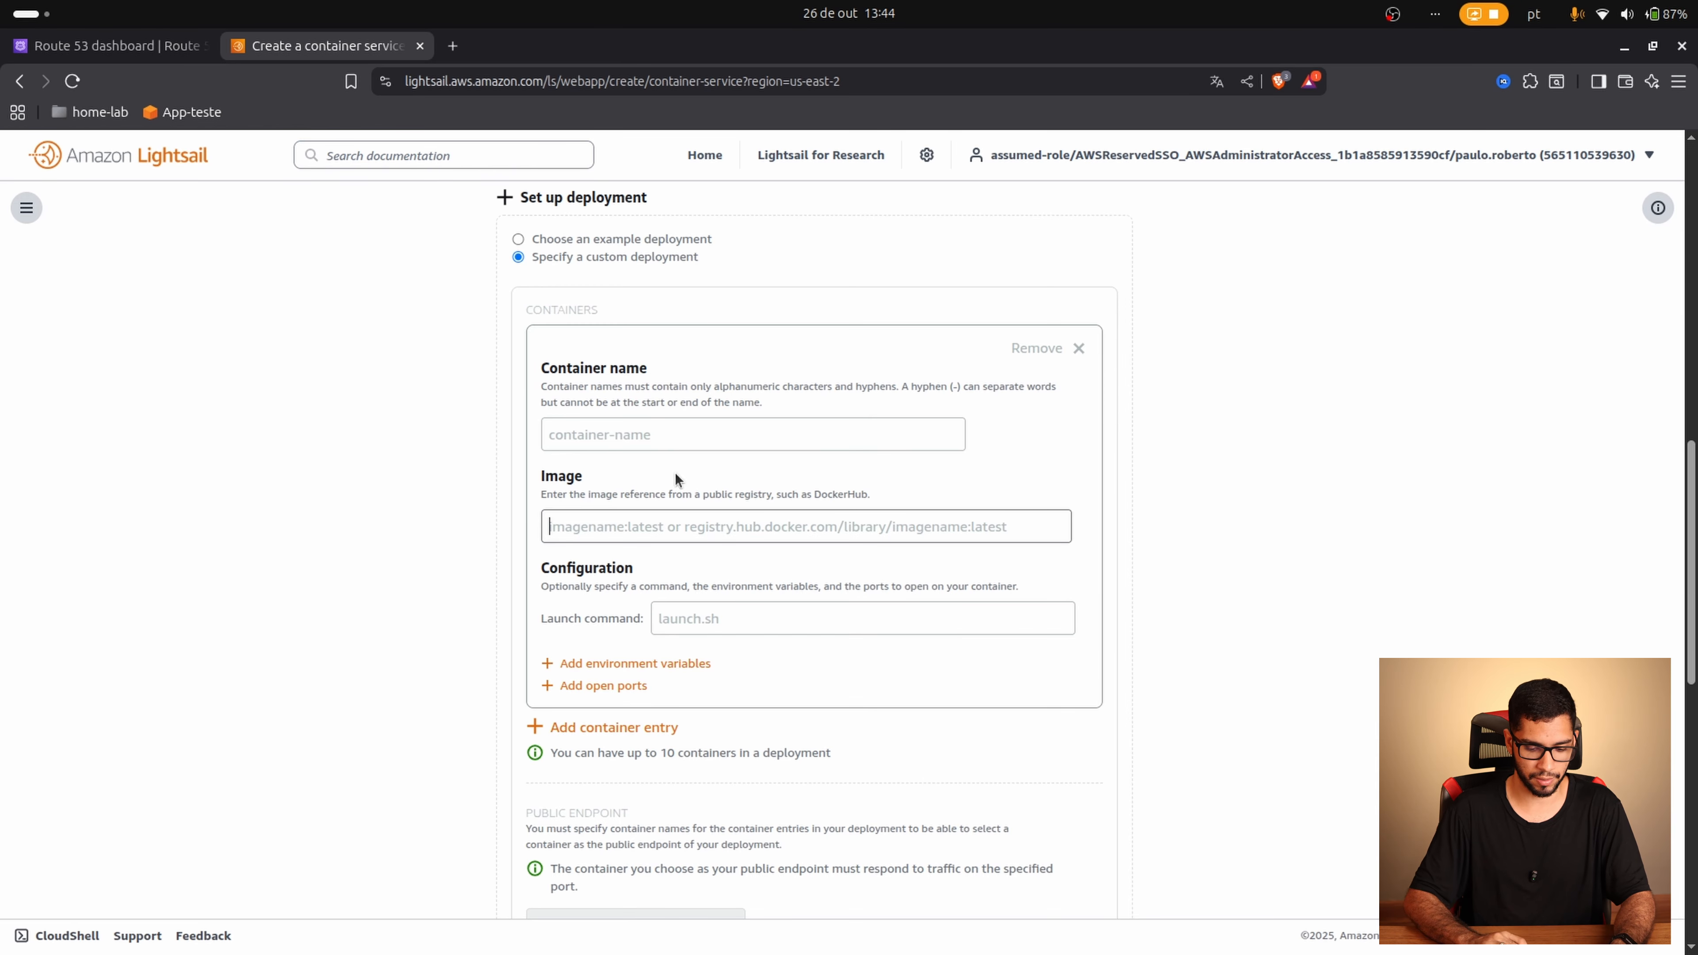
scroll(819, 485, "down", 4)
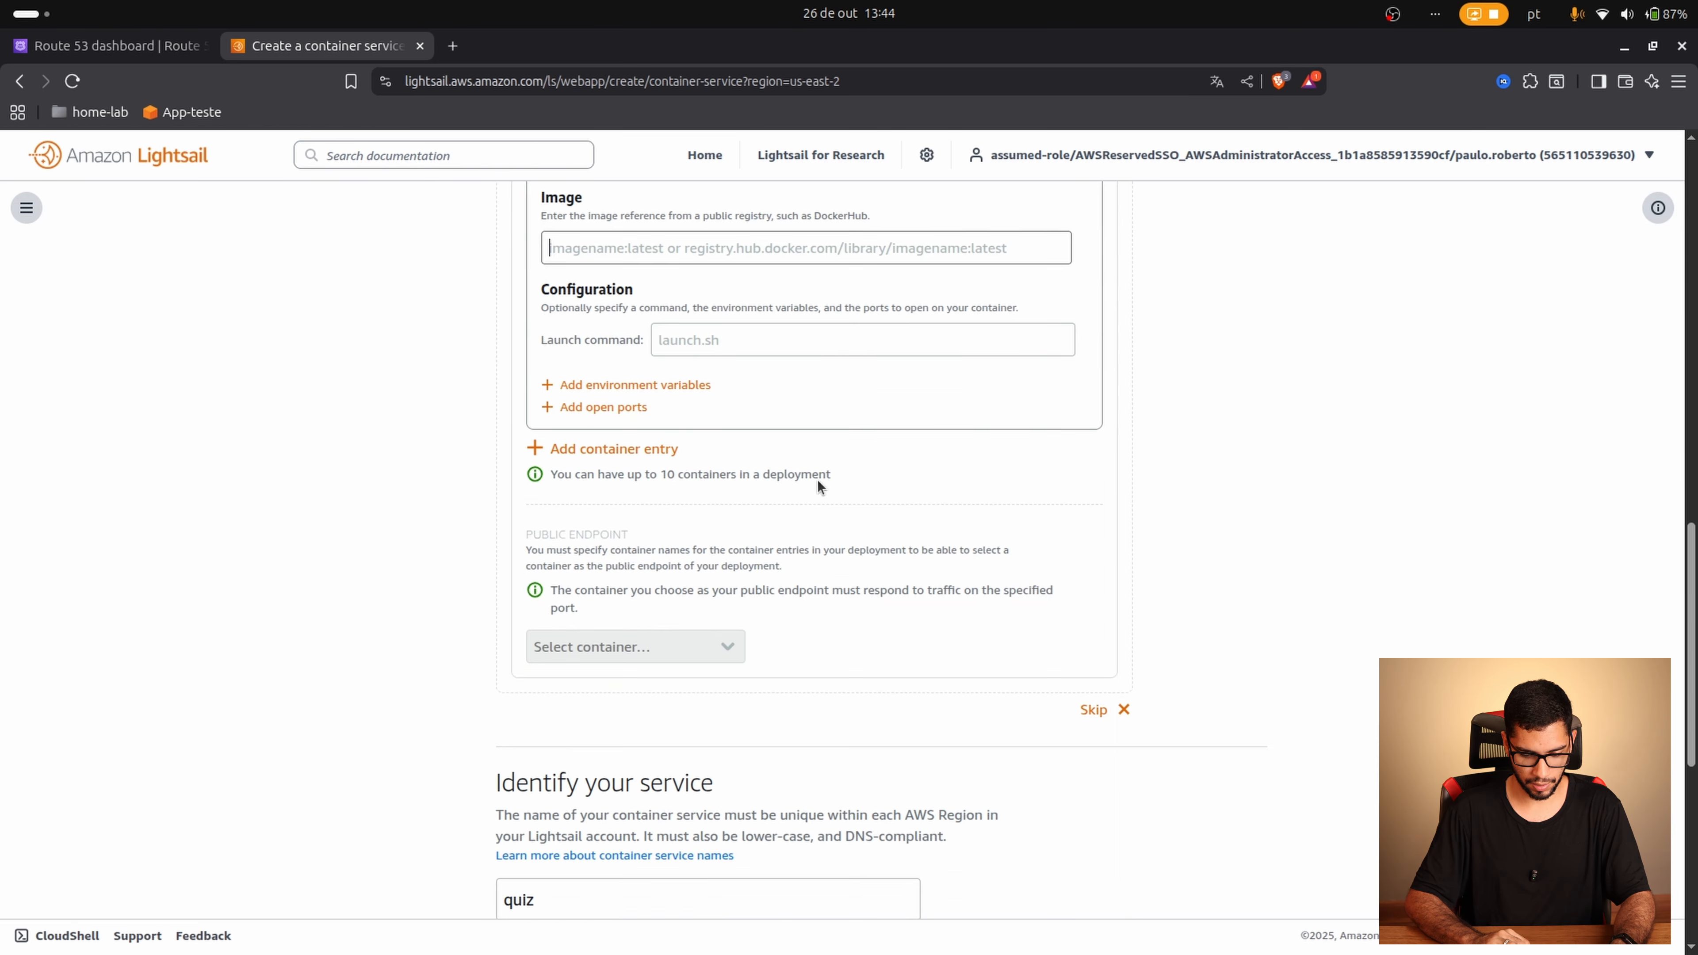
left_click(1093, 714)
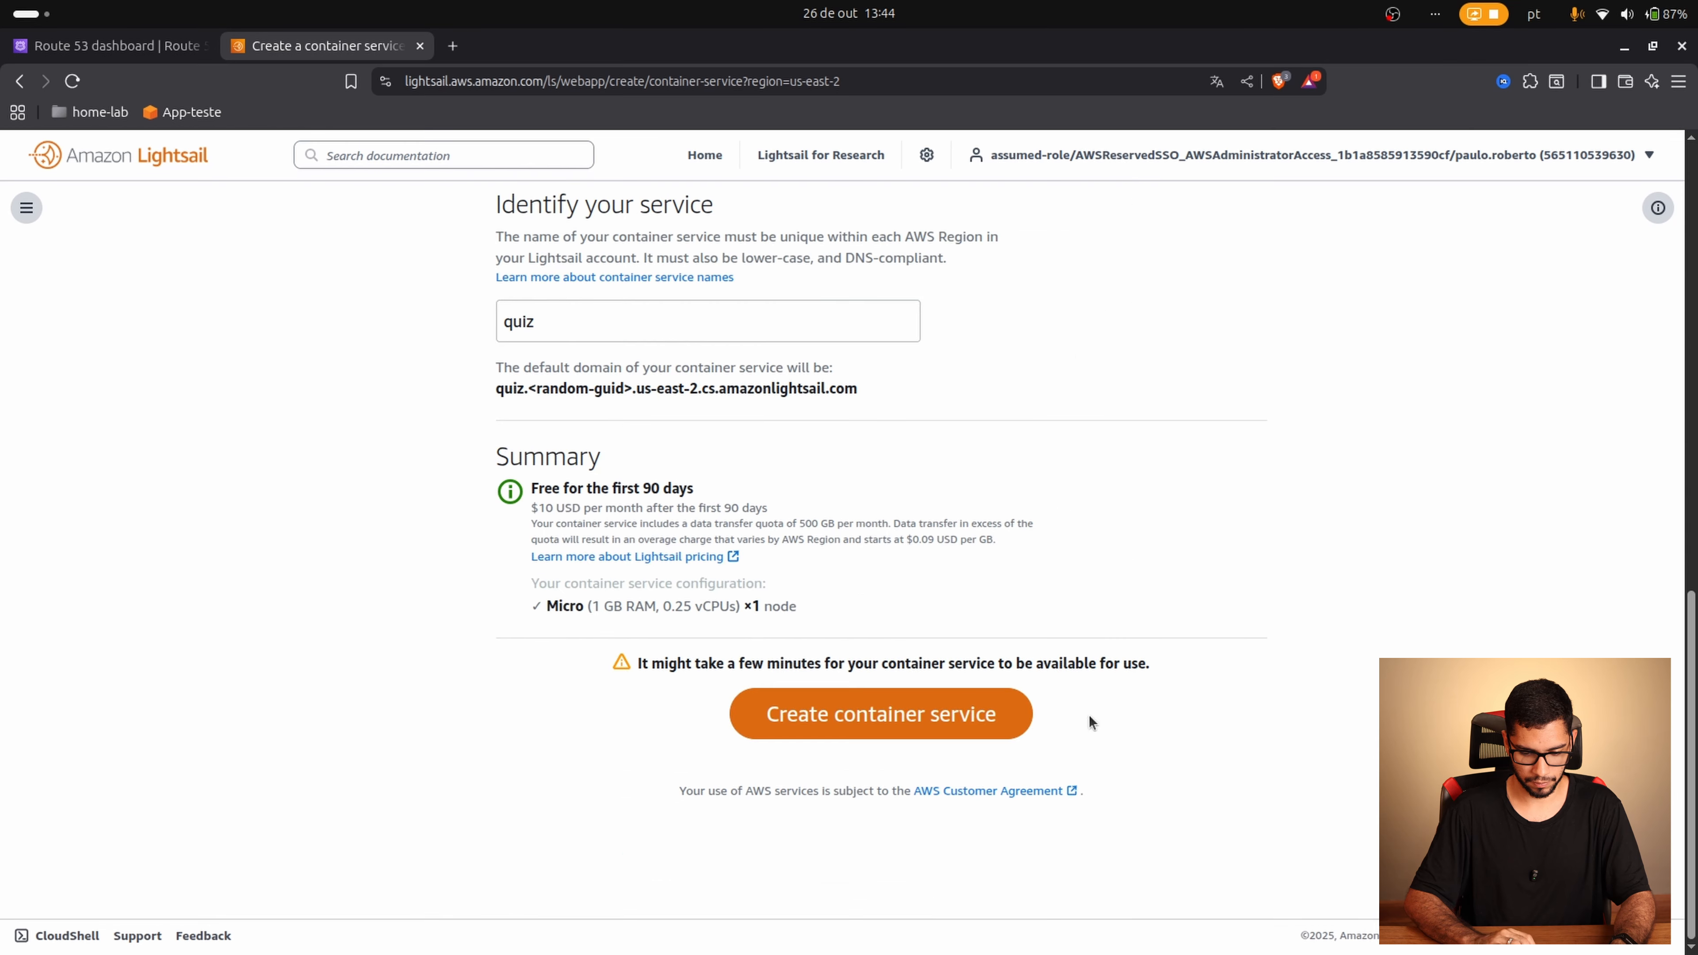
Step: Review the container service settings and create the service without a first deployment
scroll(1236, 549, "up", 15)
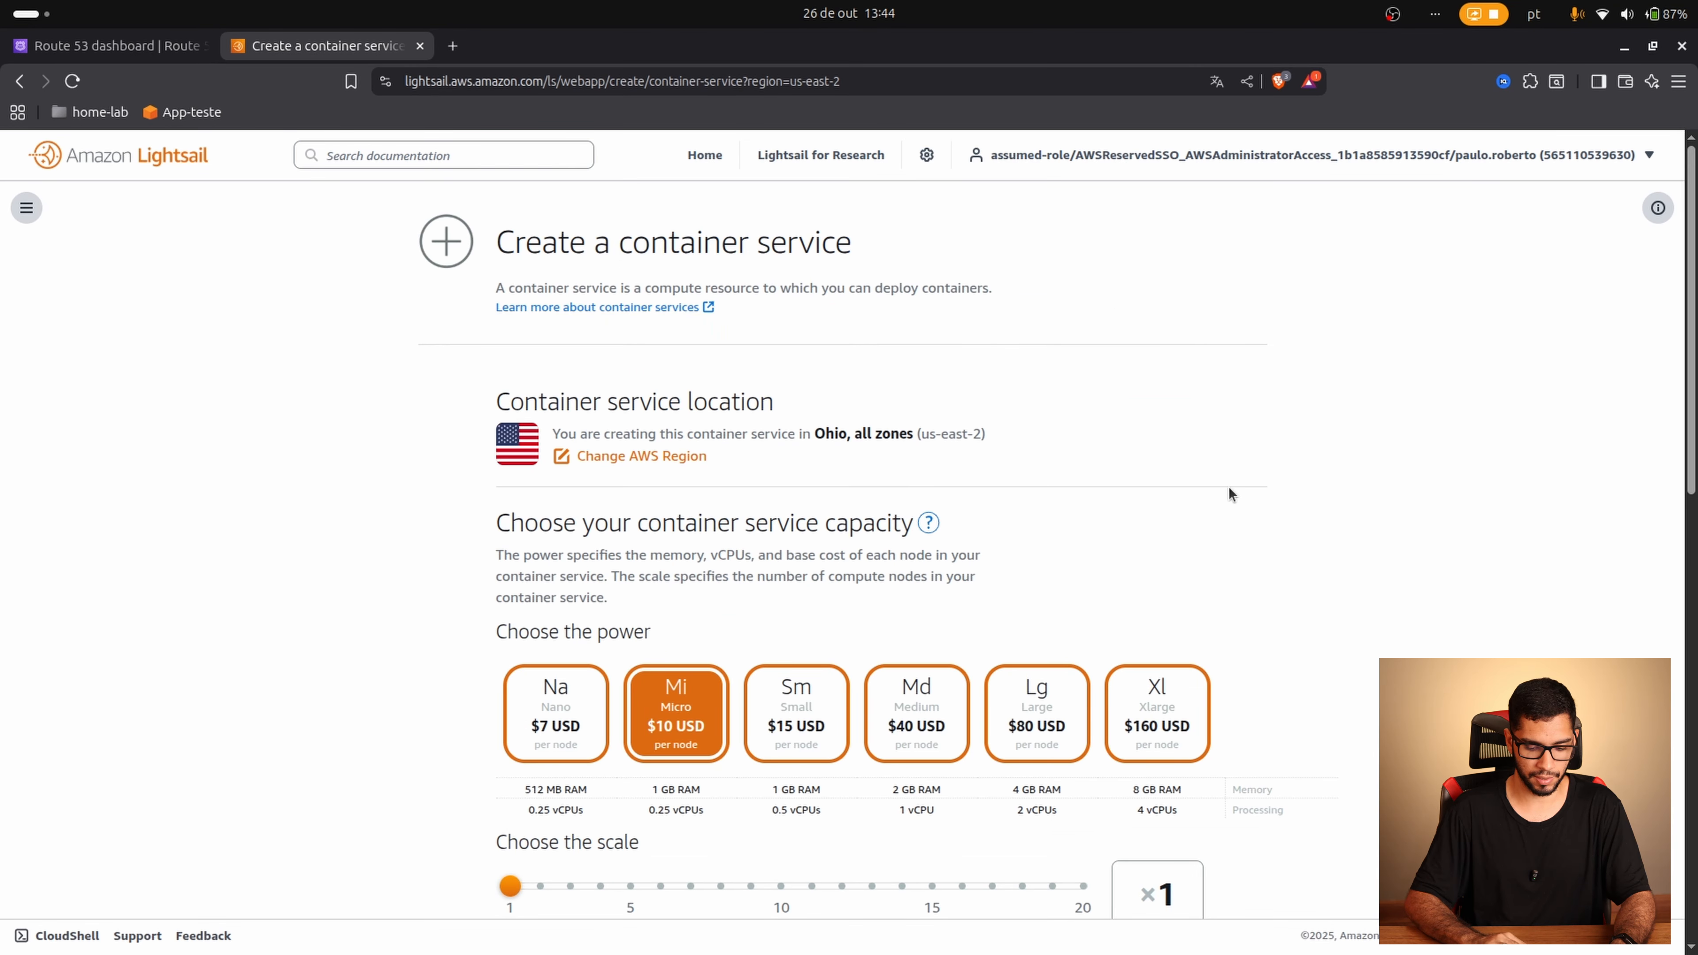
scroll(1229, 486, "down", 1)
scroll(1316, 477, "down", 10)
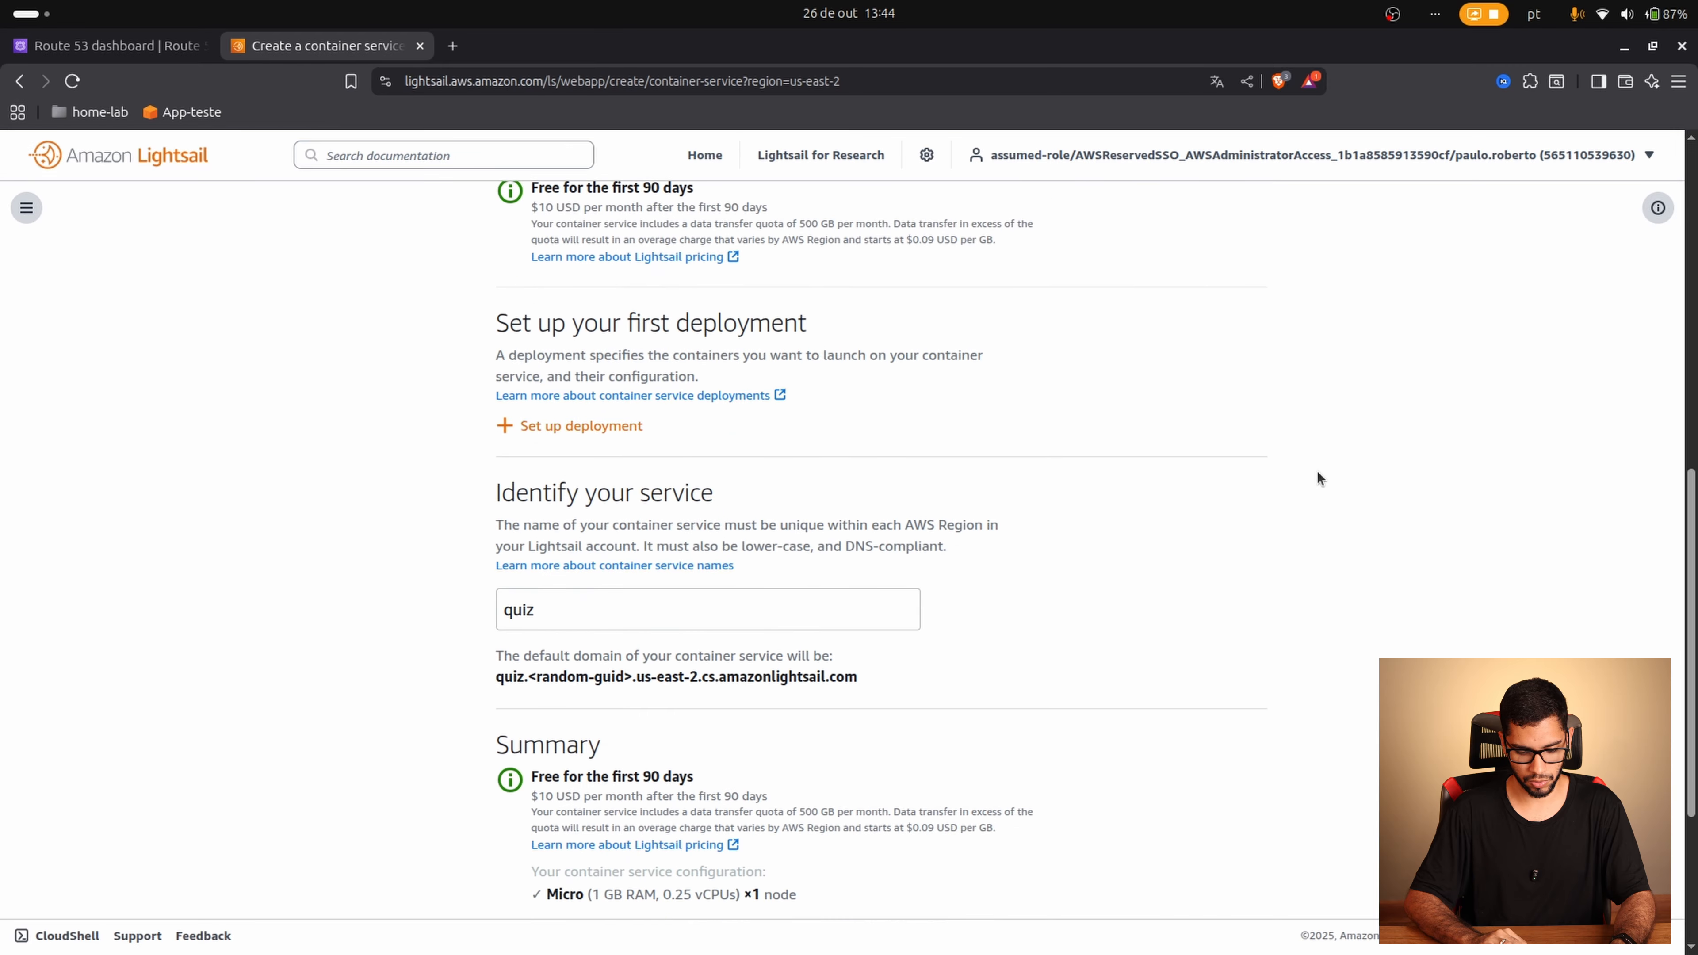
scroll(1079, 466, "down", 3)
scroll(1079, 466, "up", 3)
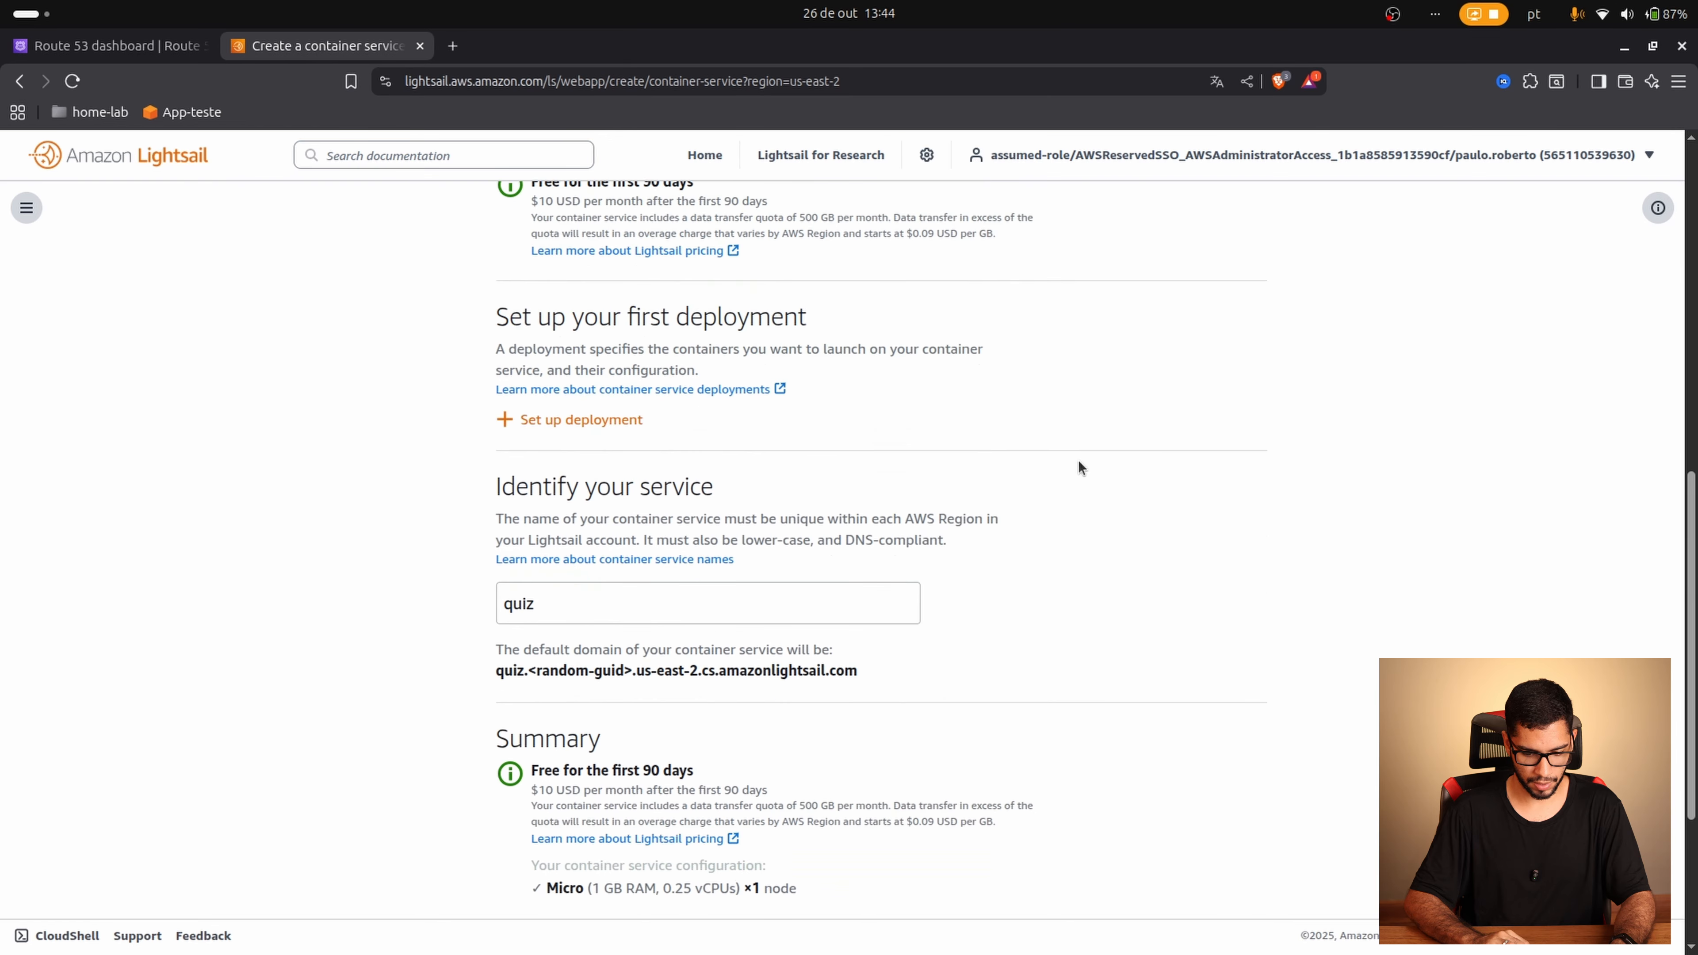
scroll(1079, 466, "down", 4)
key("Return")
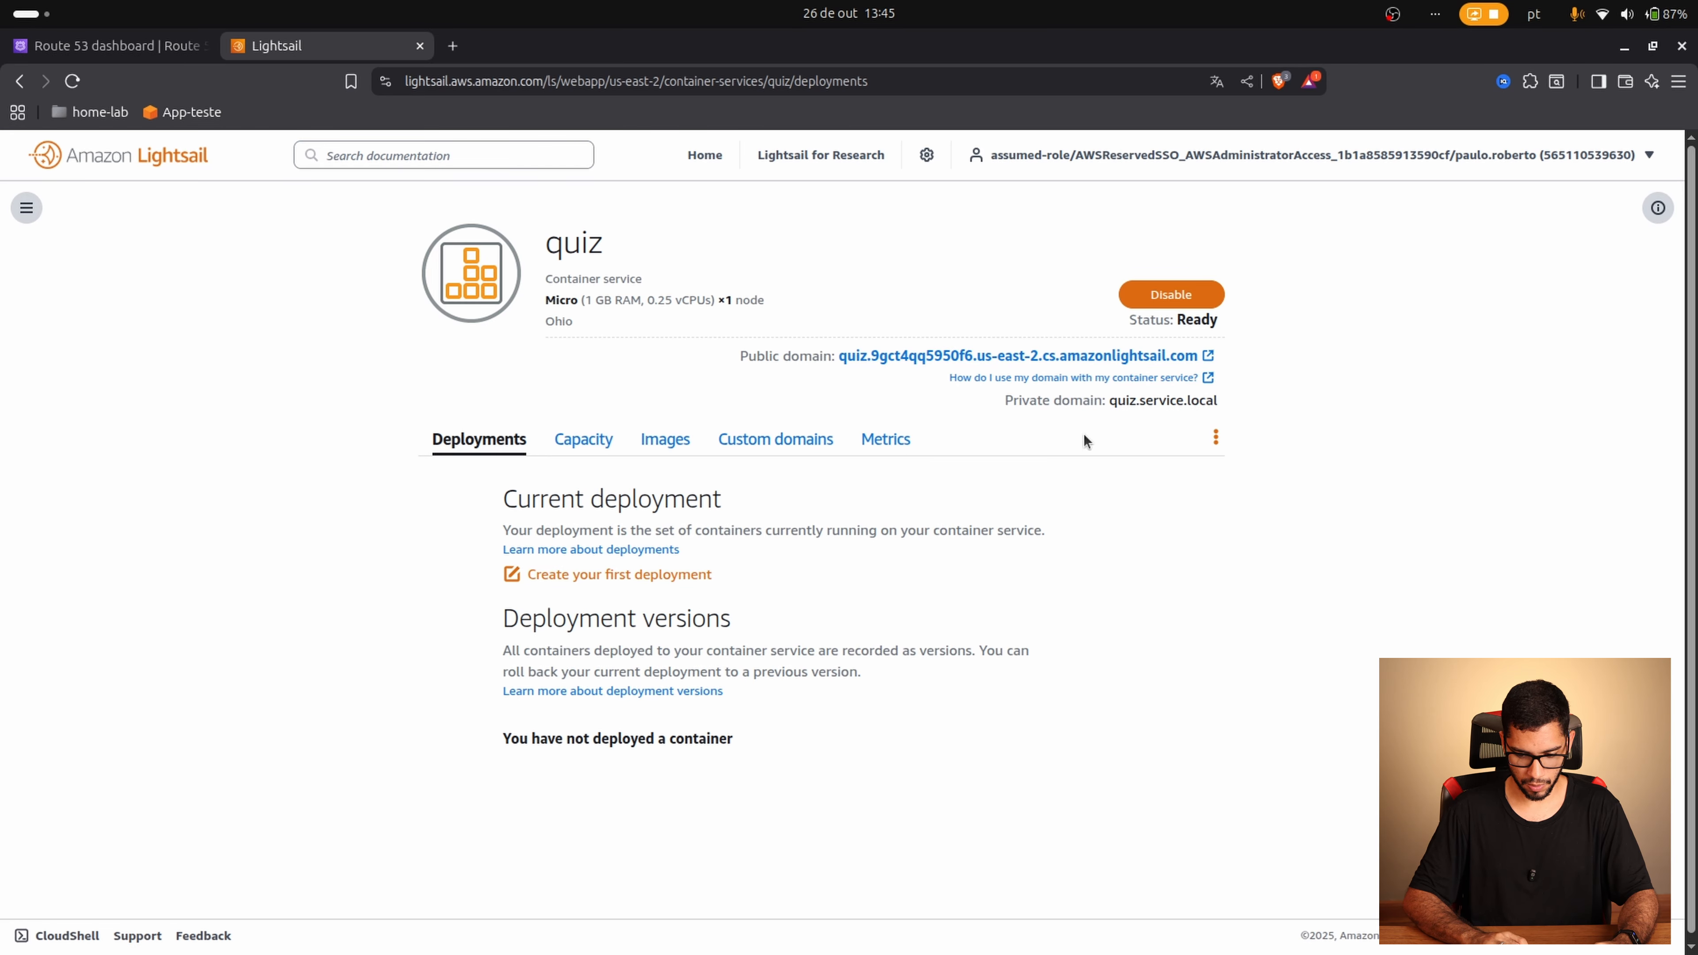
Step: Examine the quiz service's private domain and its capacity configuration
double_click(1185, 402)
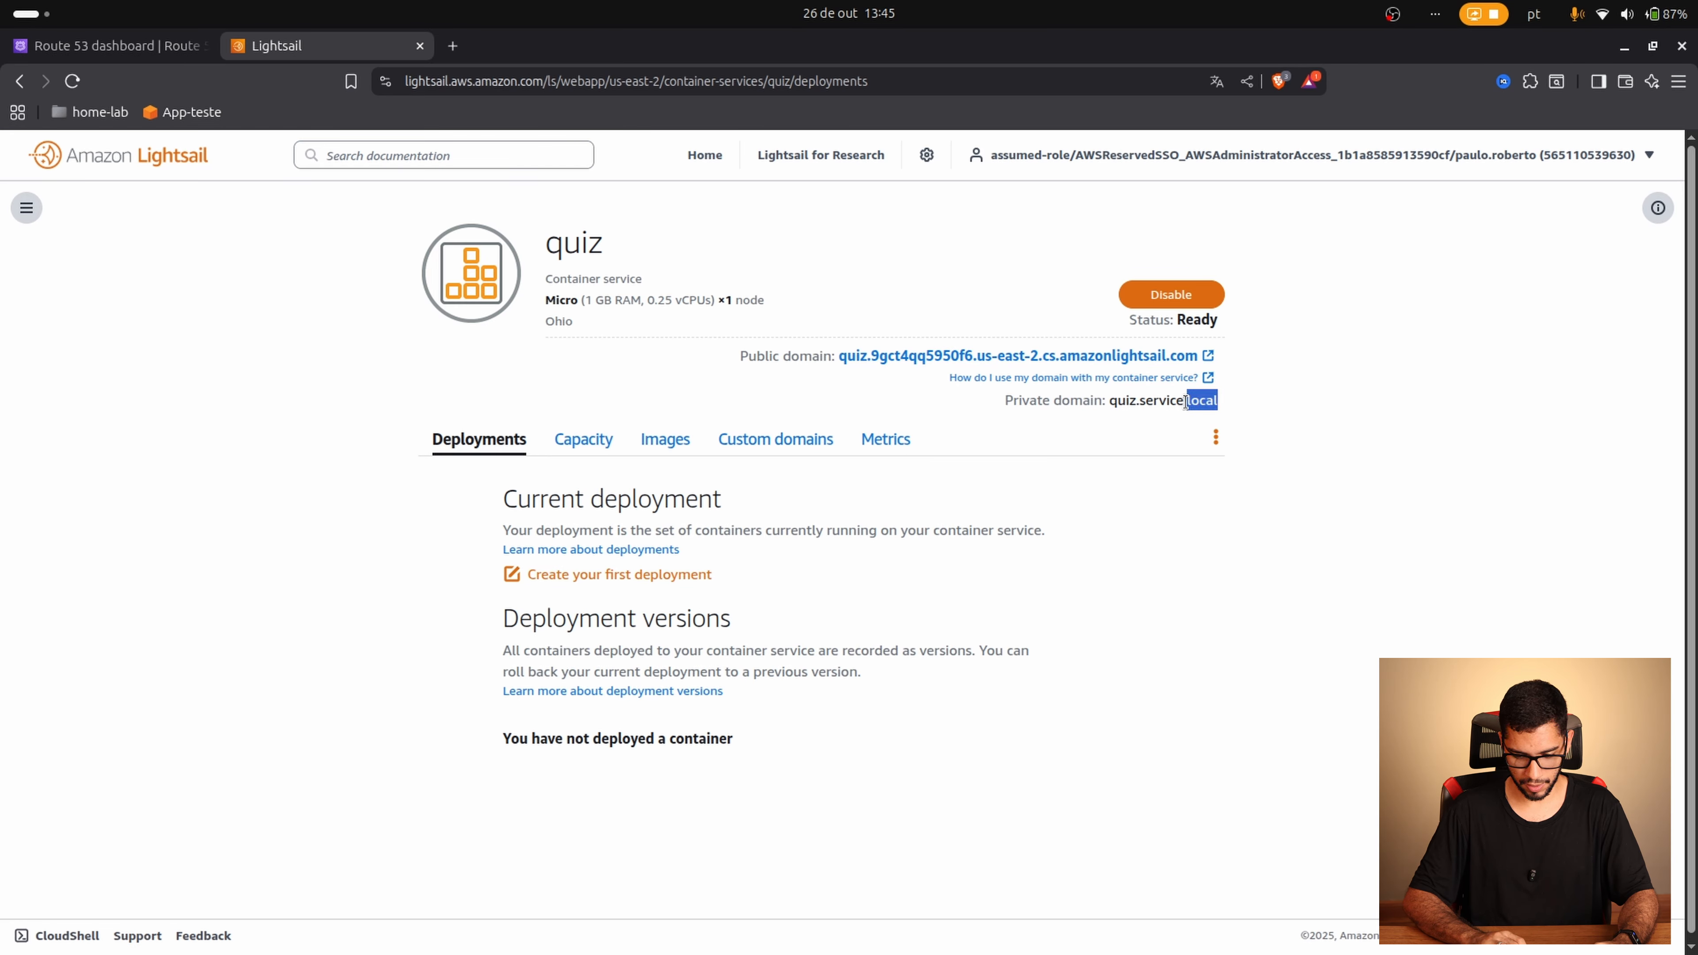
double_click(1128, 402)
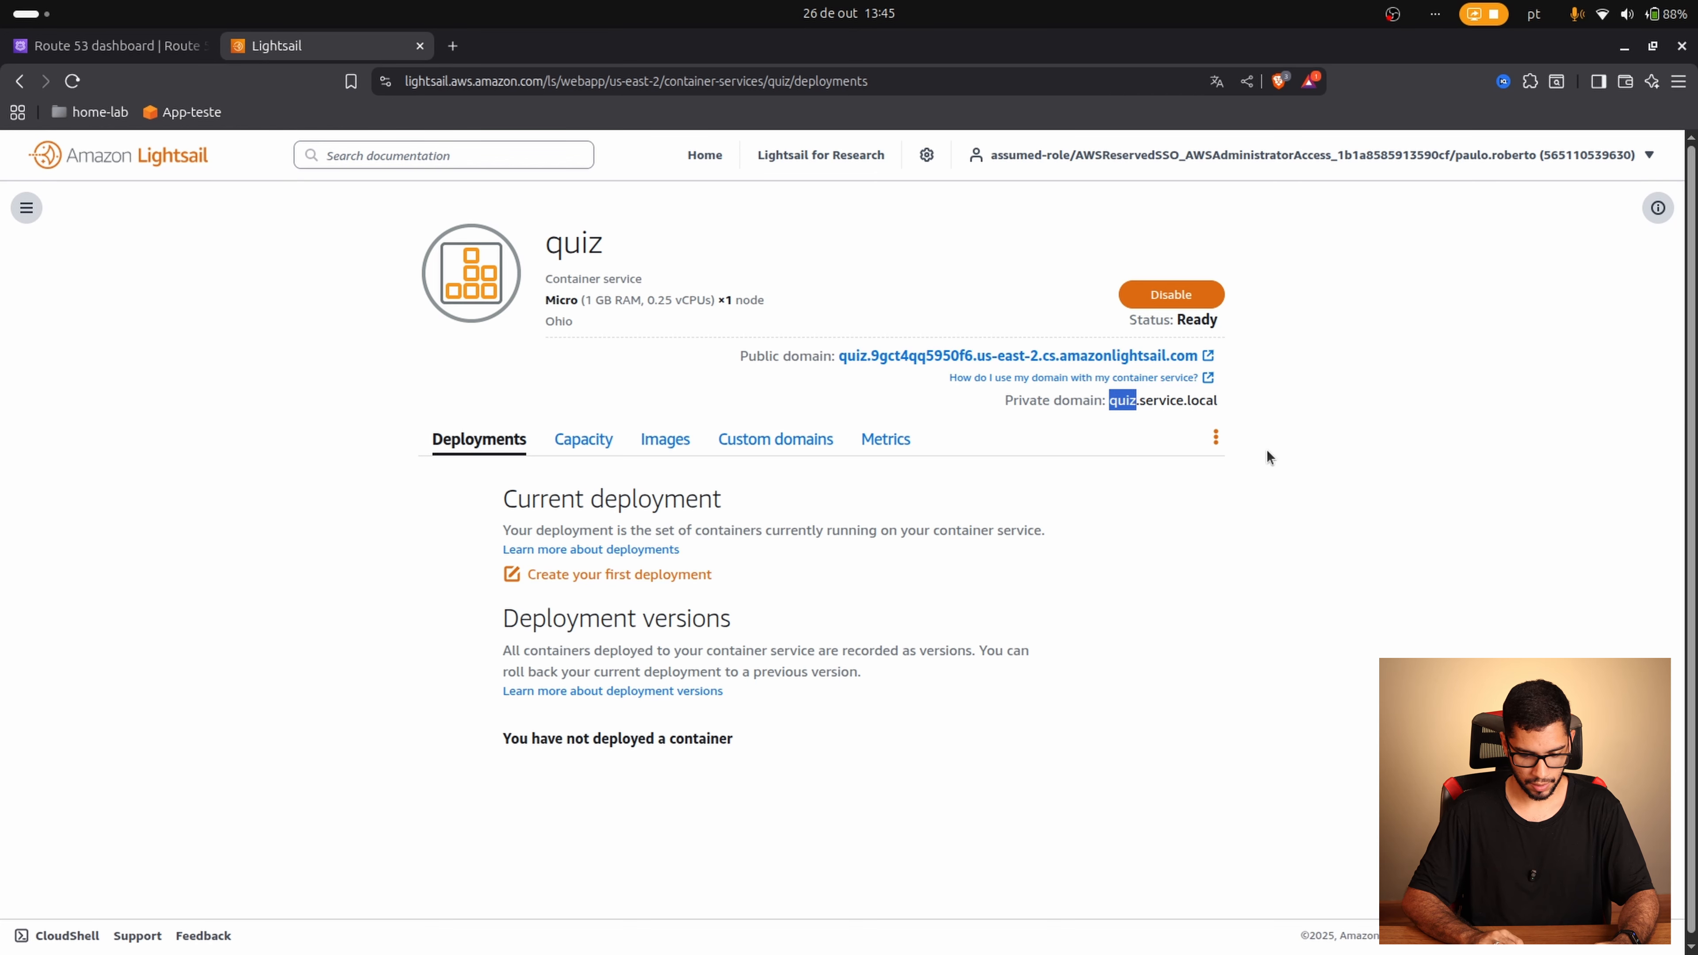
scroll(961, 623, "down", 1)
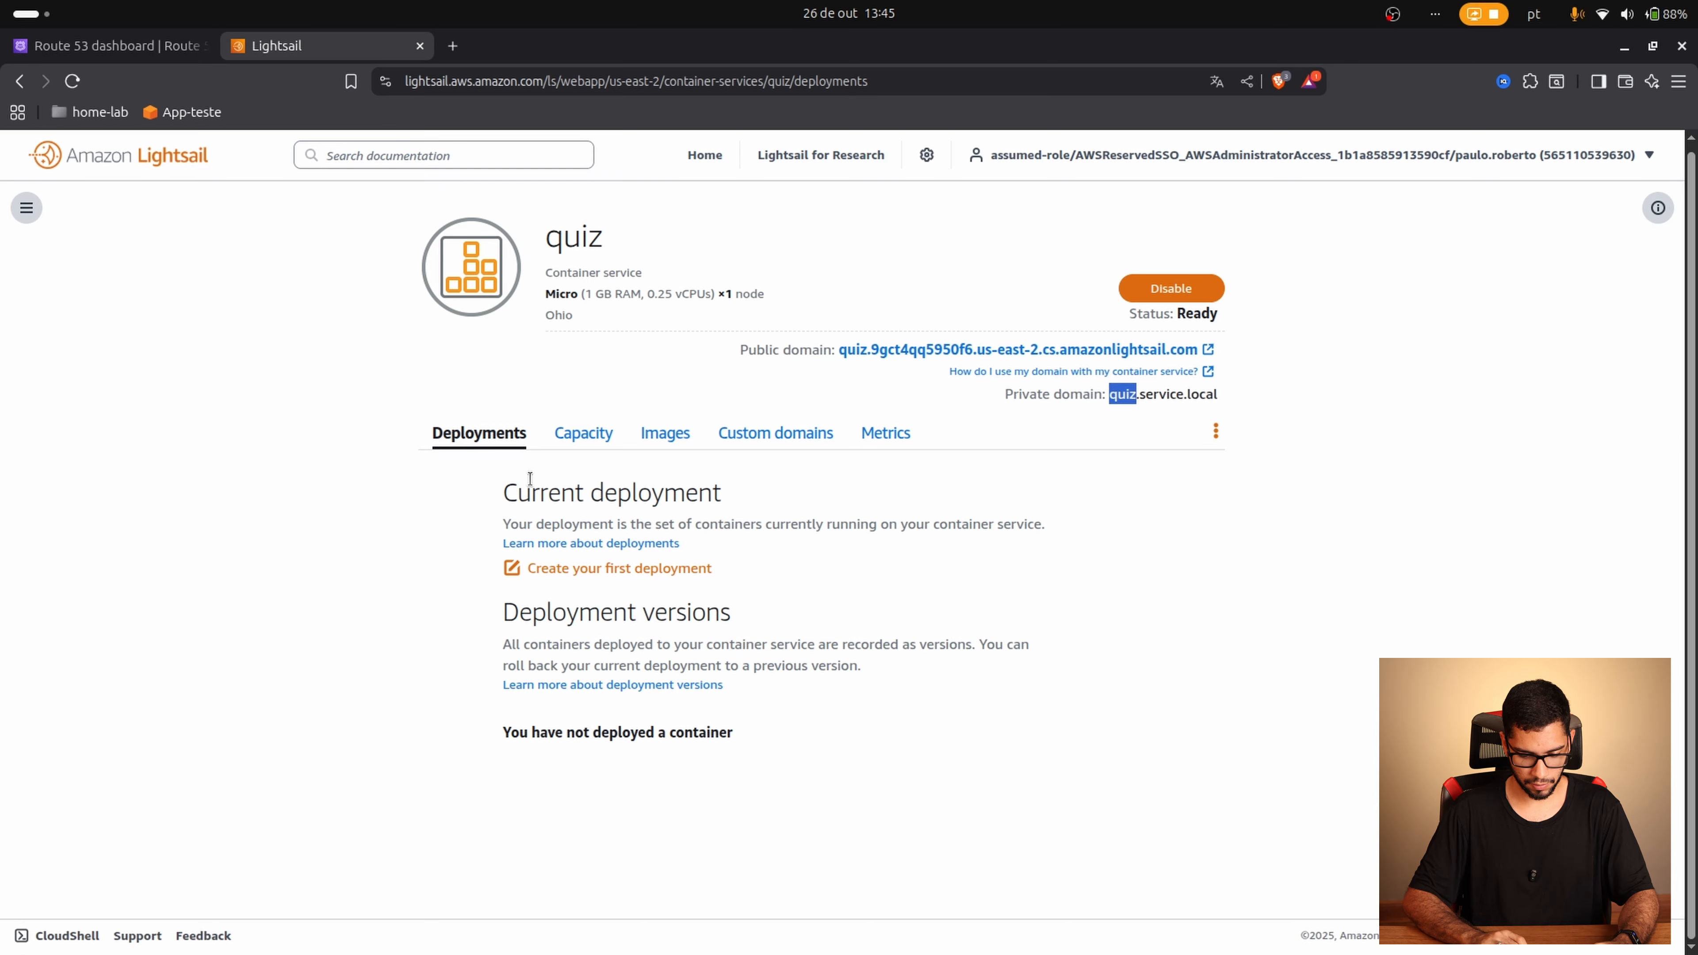
left_click(573, 443)
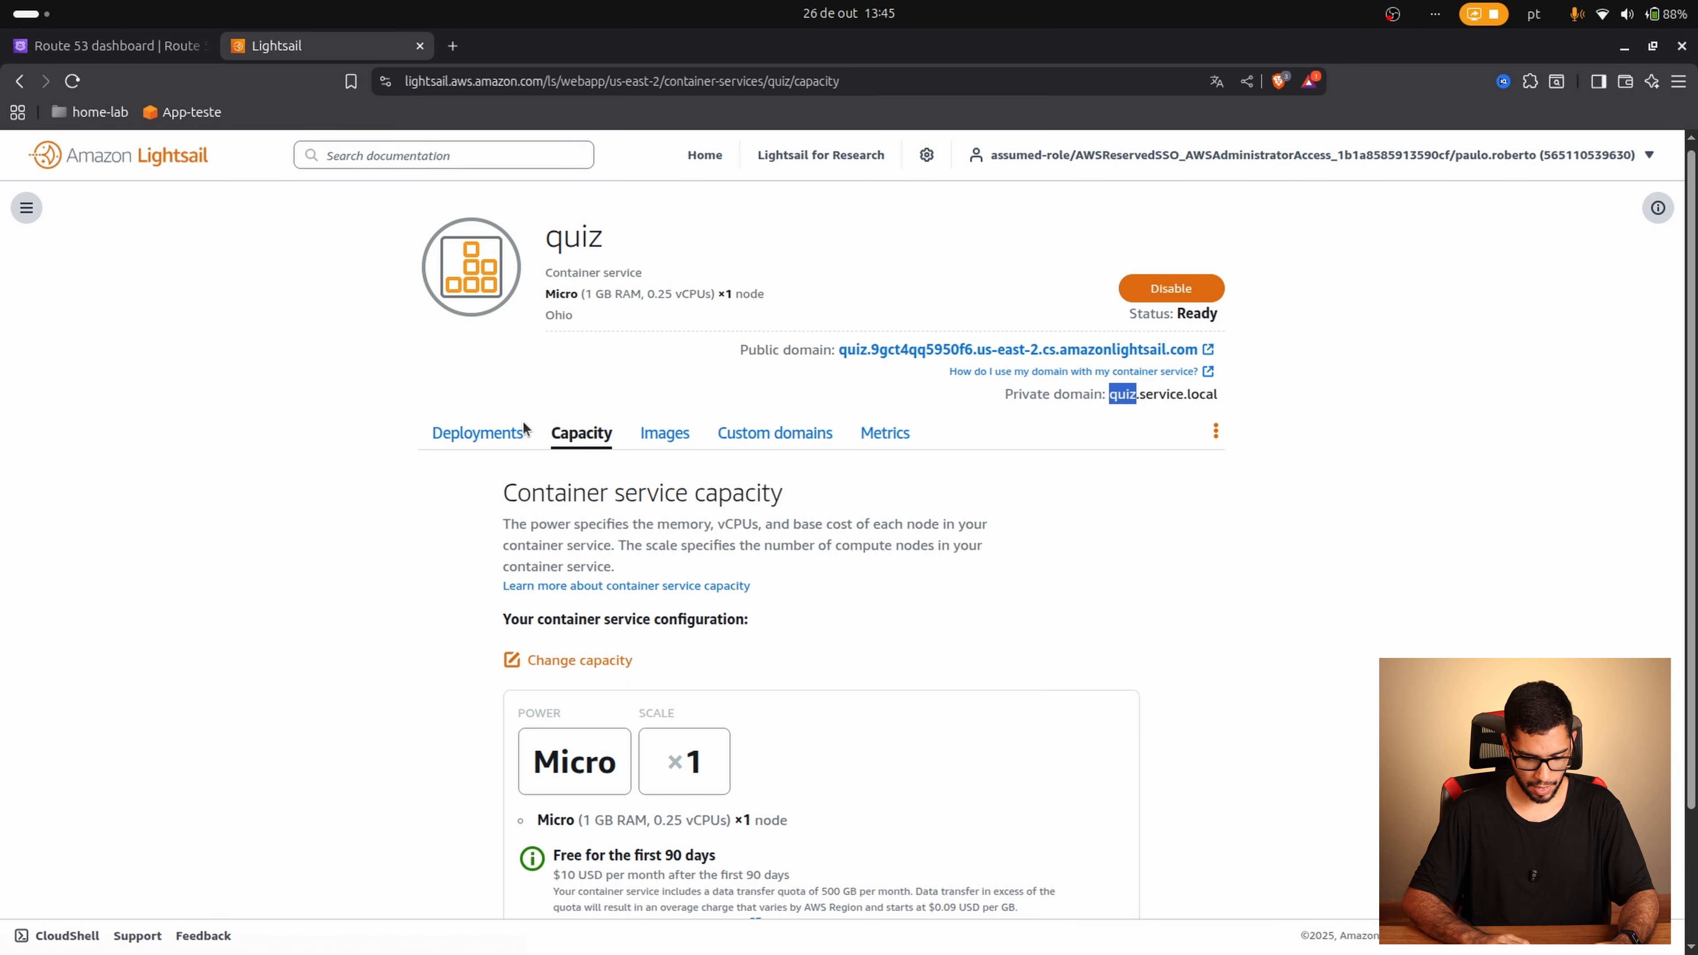
scroll(443, 563, "down", 2)
scroll(443, 562, "down", 1)
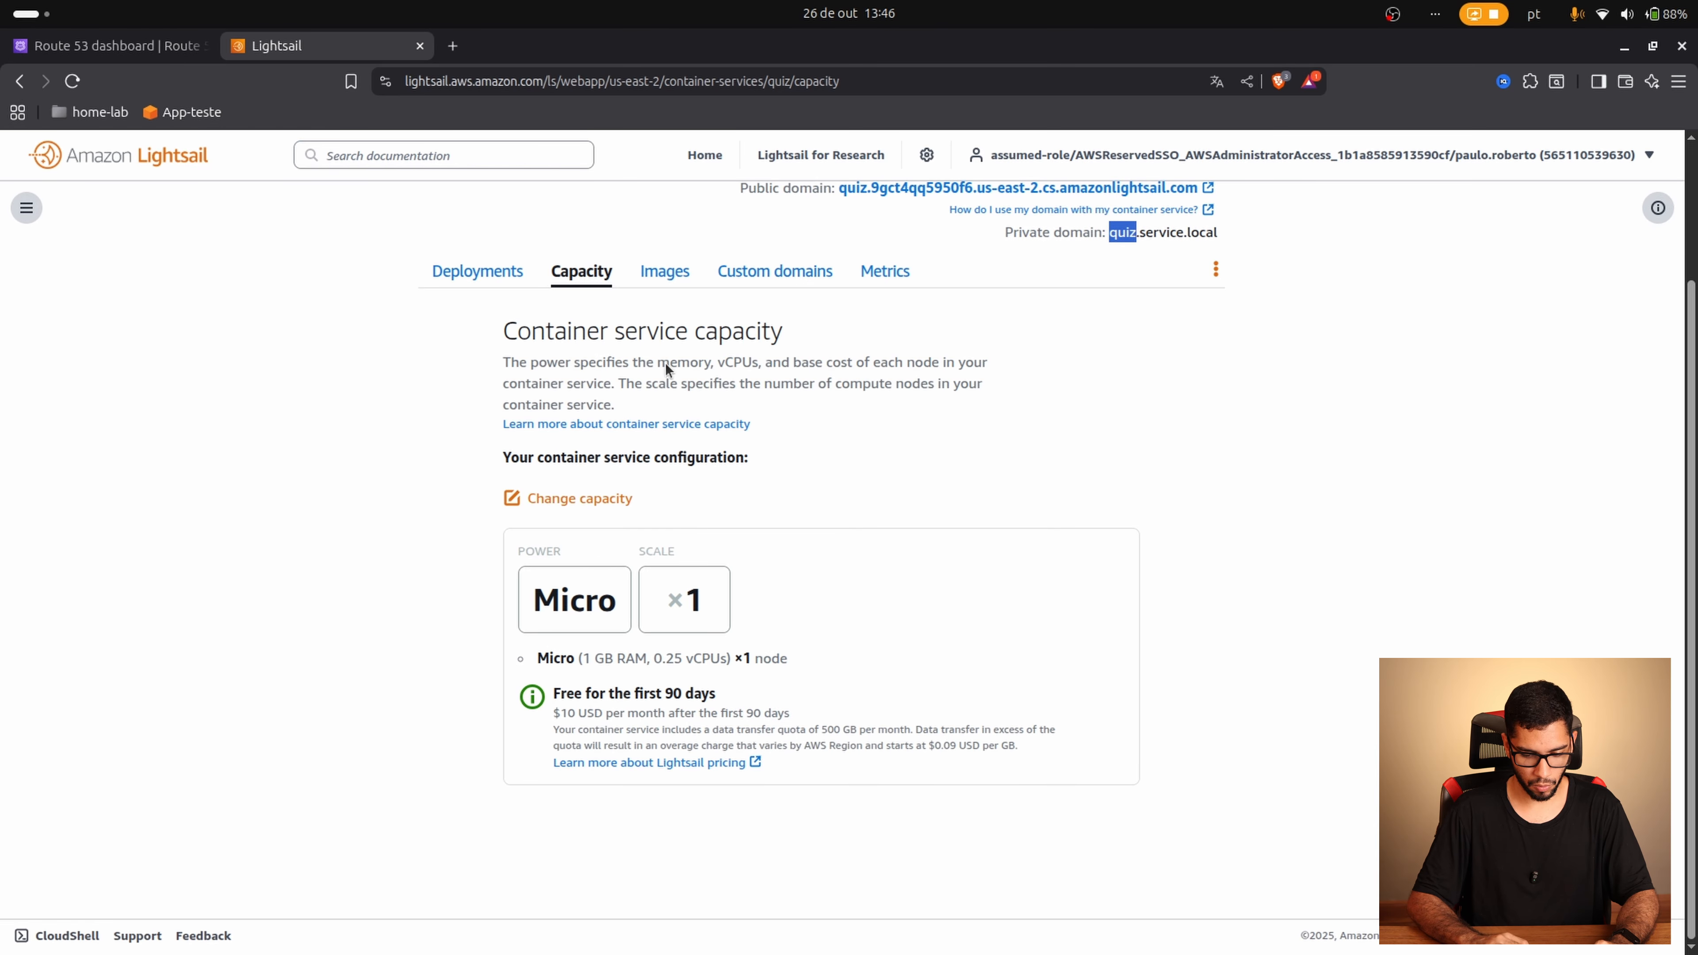
Step: Review the quiz service's stored images section, including the requirements for pushing container images
left_click(670, 276)
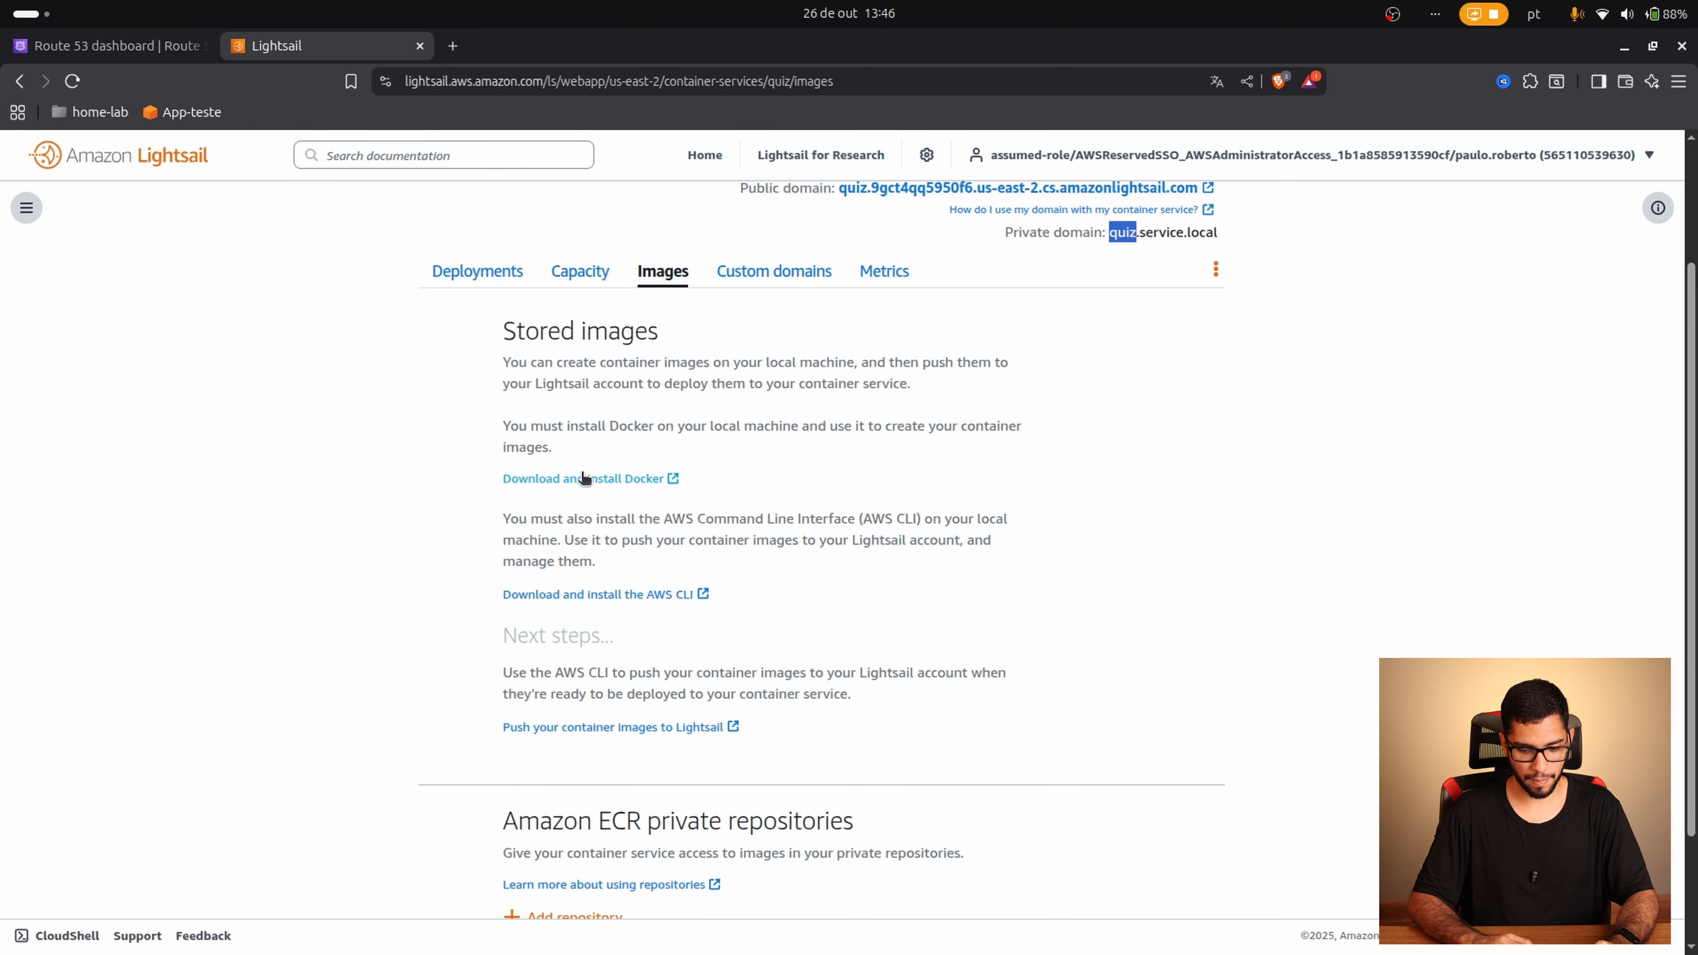
scroll(708, 466, "down", 2)
scroll(708, 466, "up", 4)
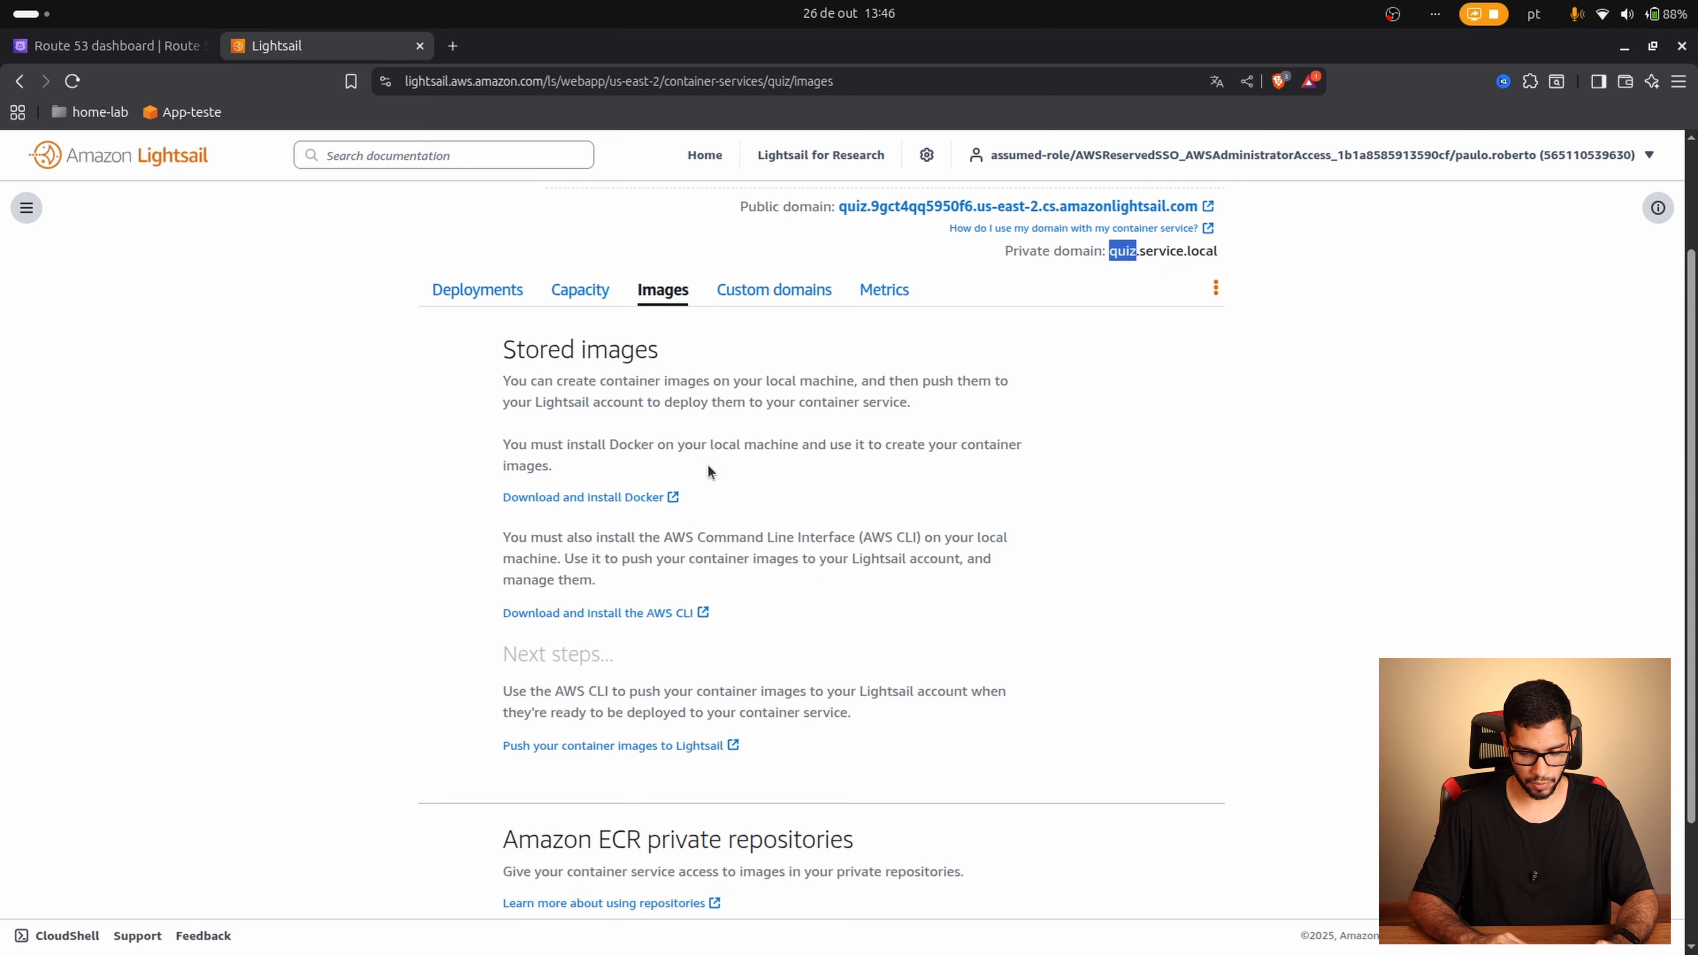
scroll(707, 465, "down", 1)
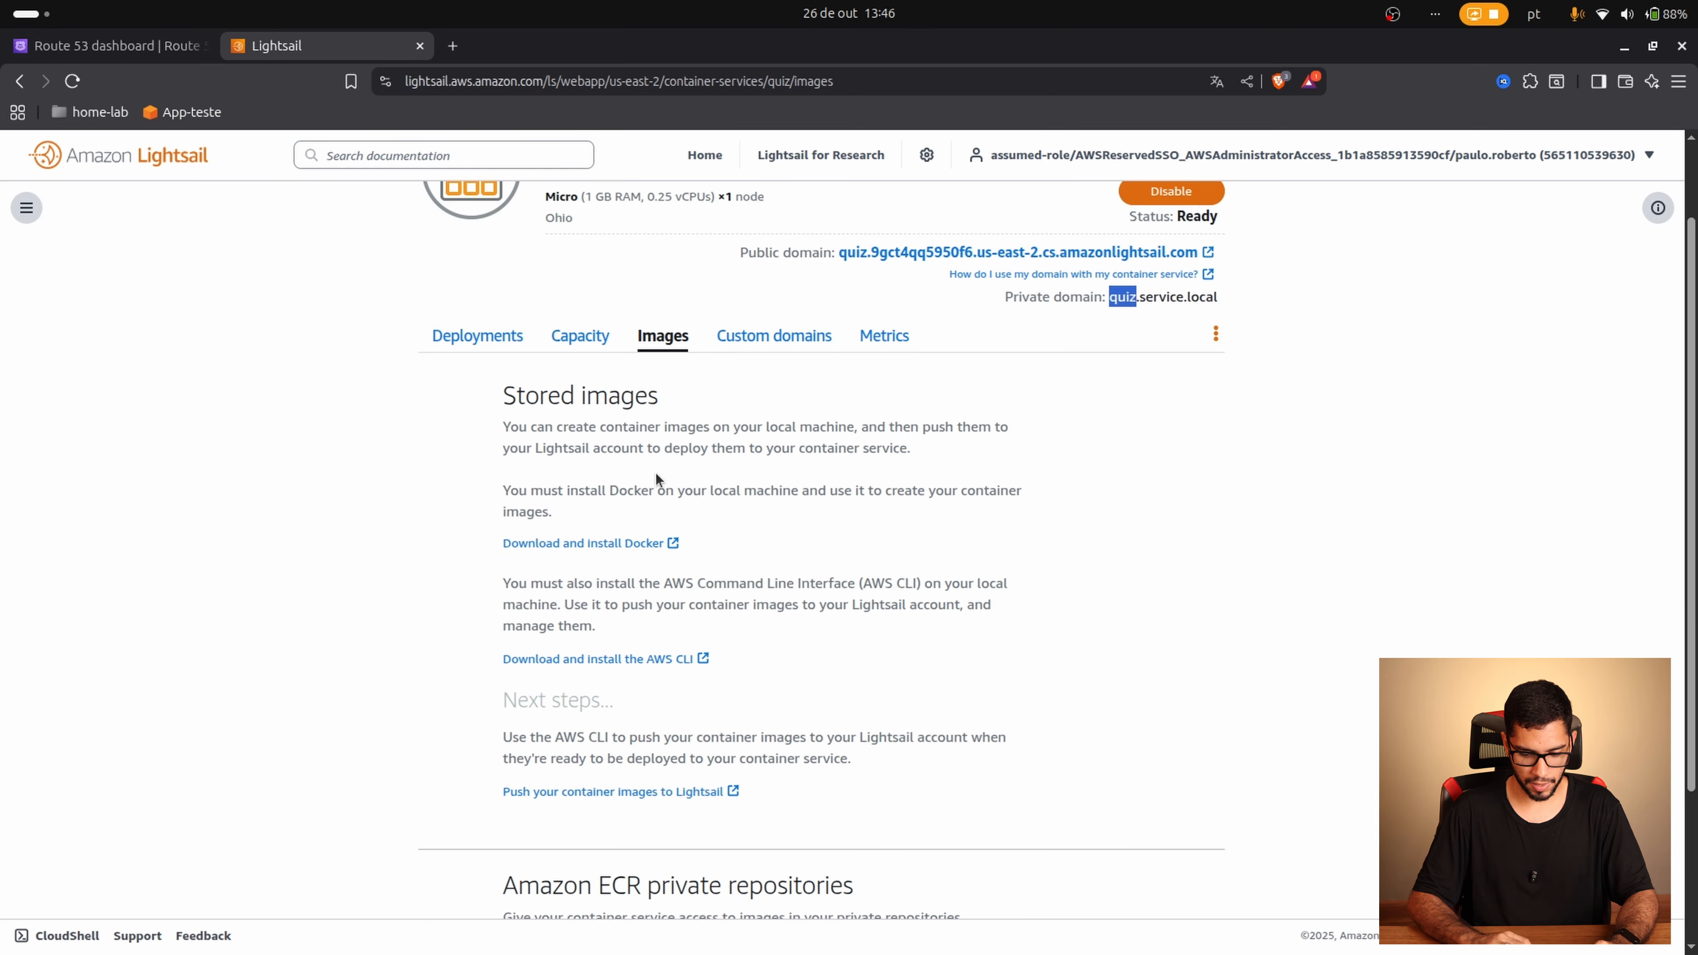
scroll(727, 518, "down", 2)
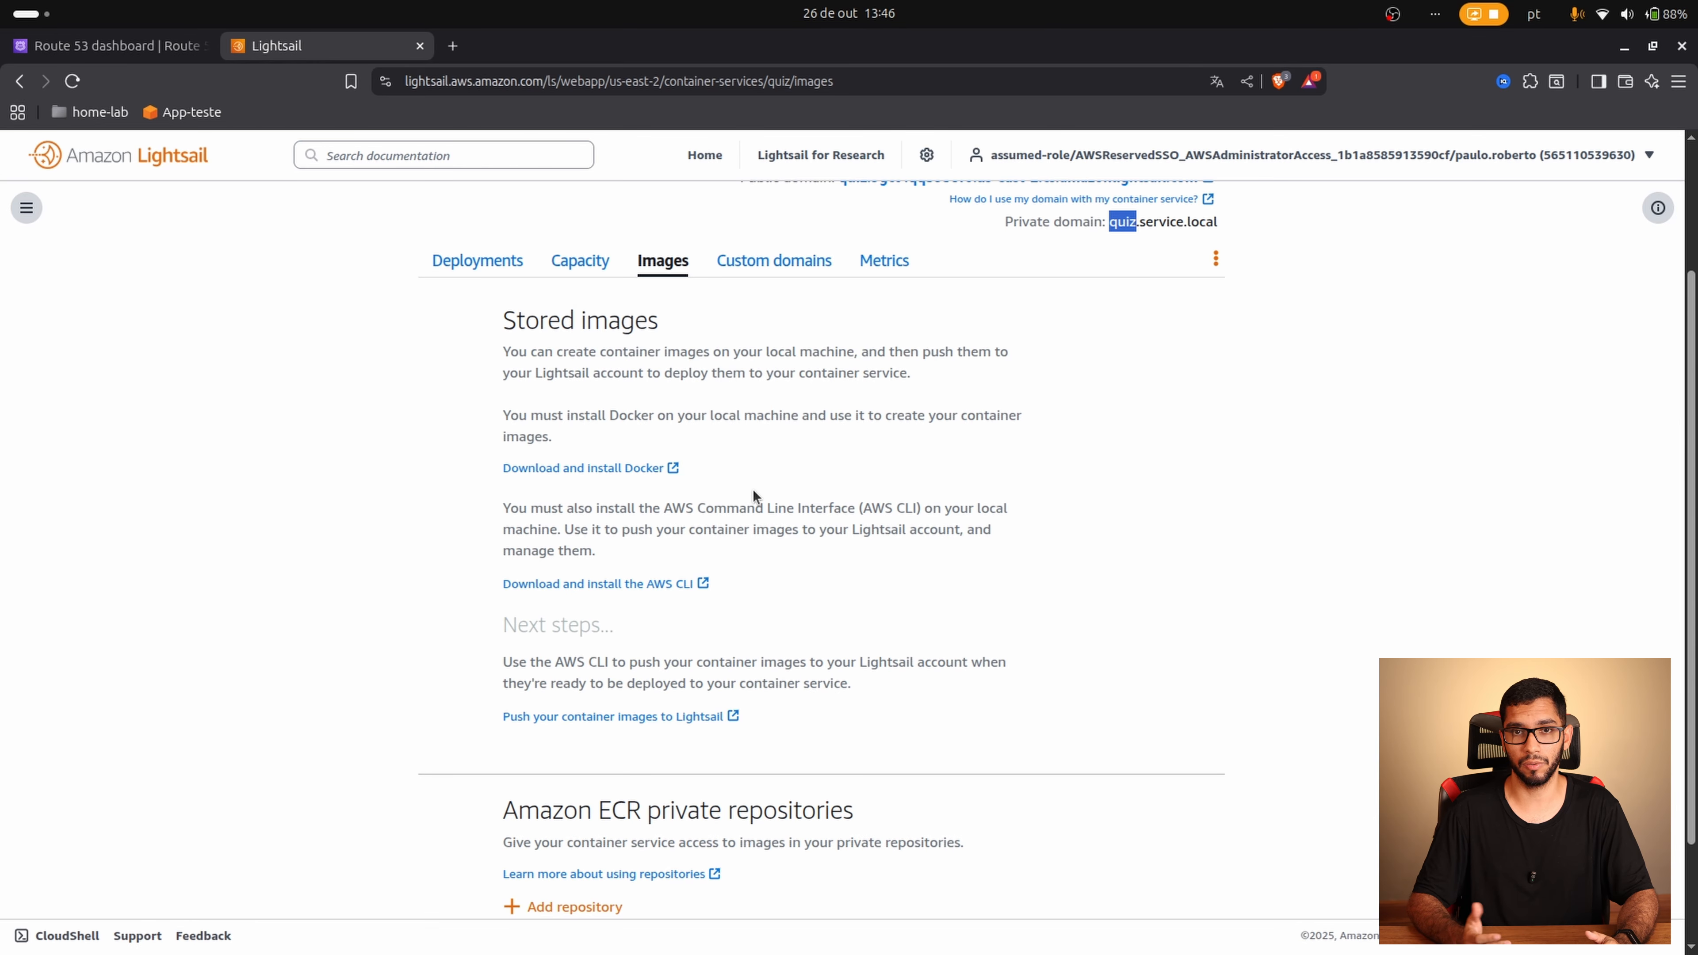
scroll(753, 493, "down", 2)
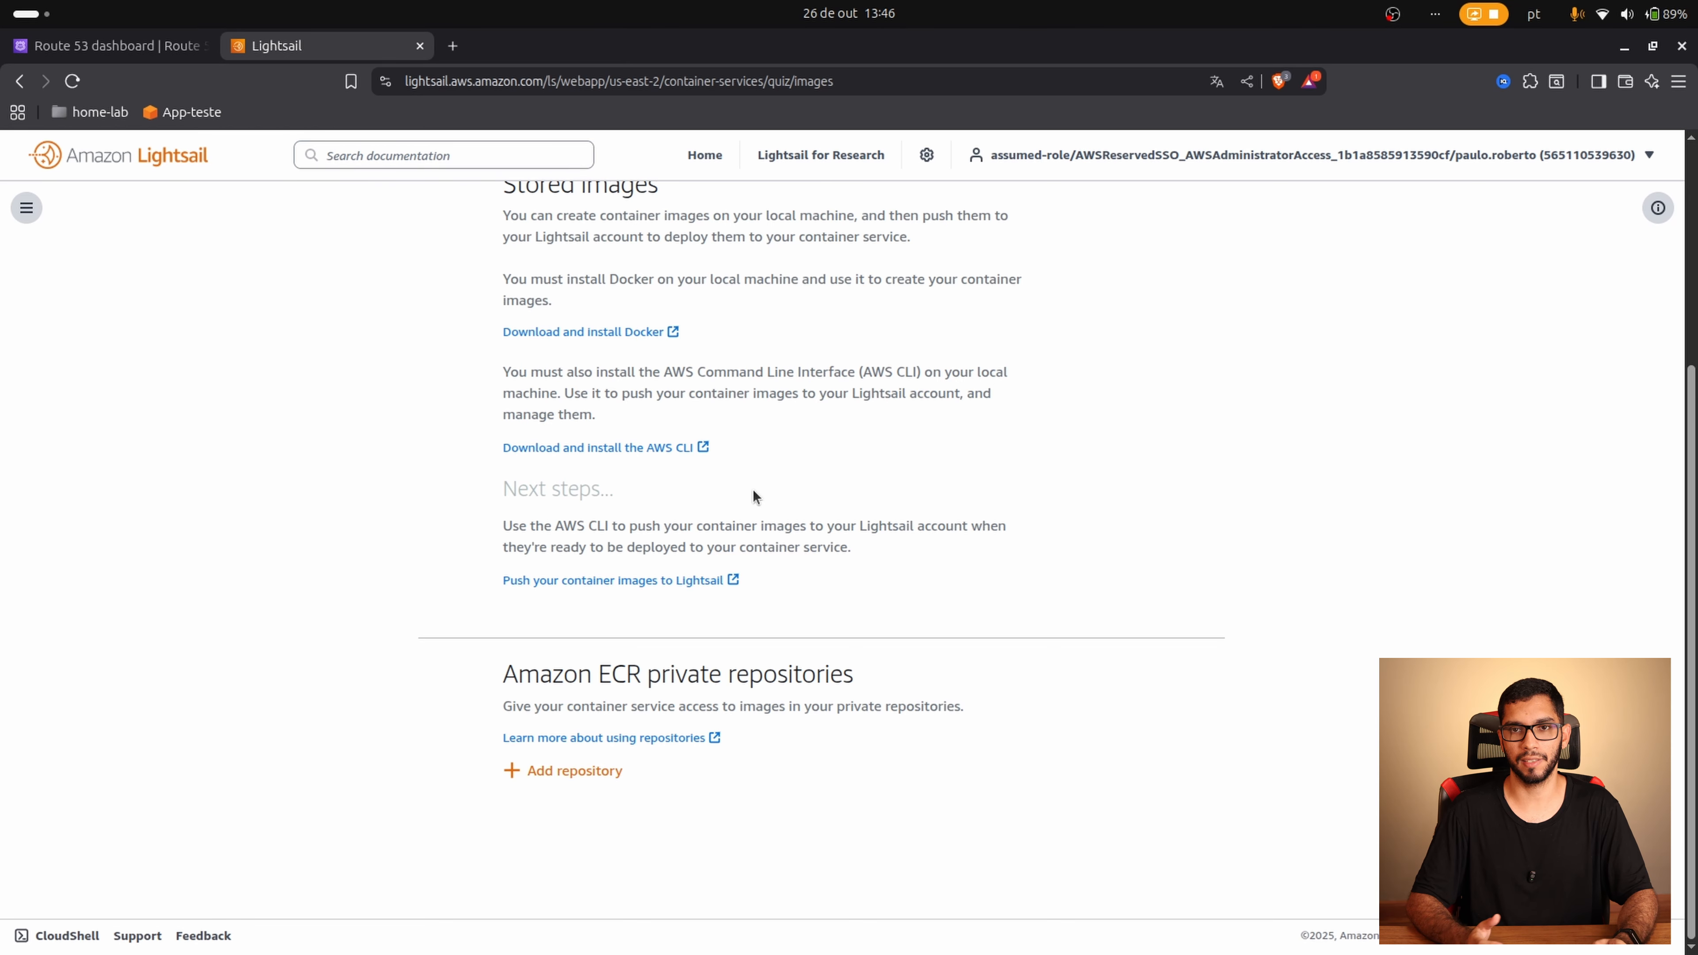
Step: Check which Amazon ECR private repositories can be added to the quiz service
left_click(585, 772)
scroll(768, 660, "down", 3)
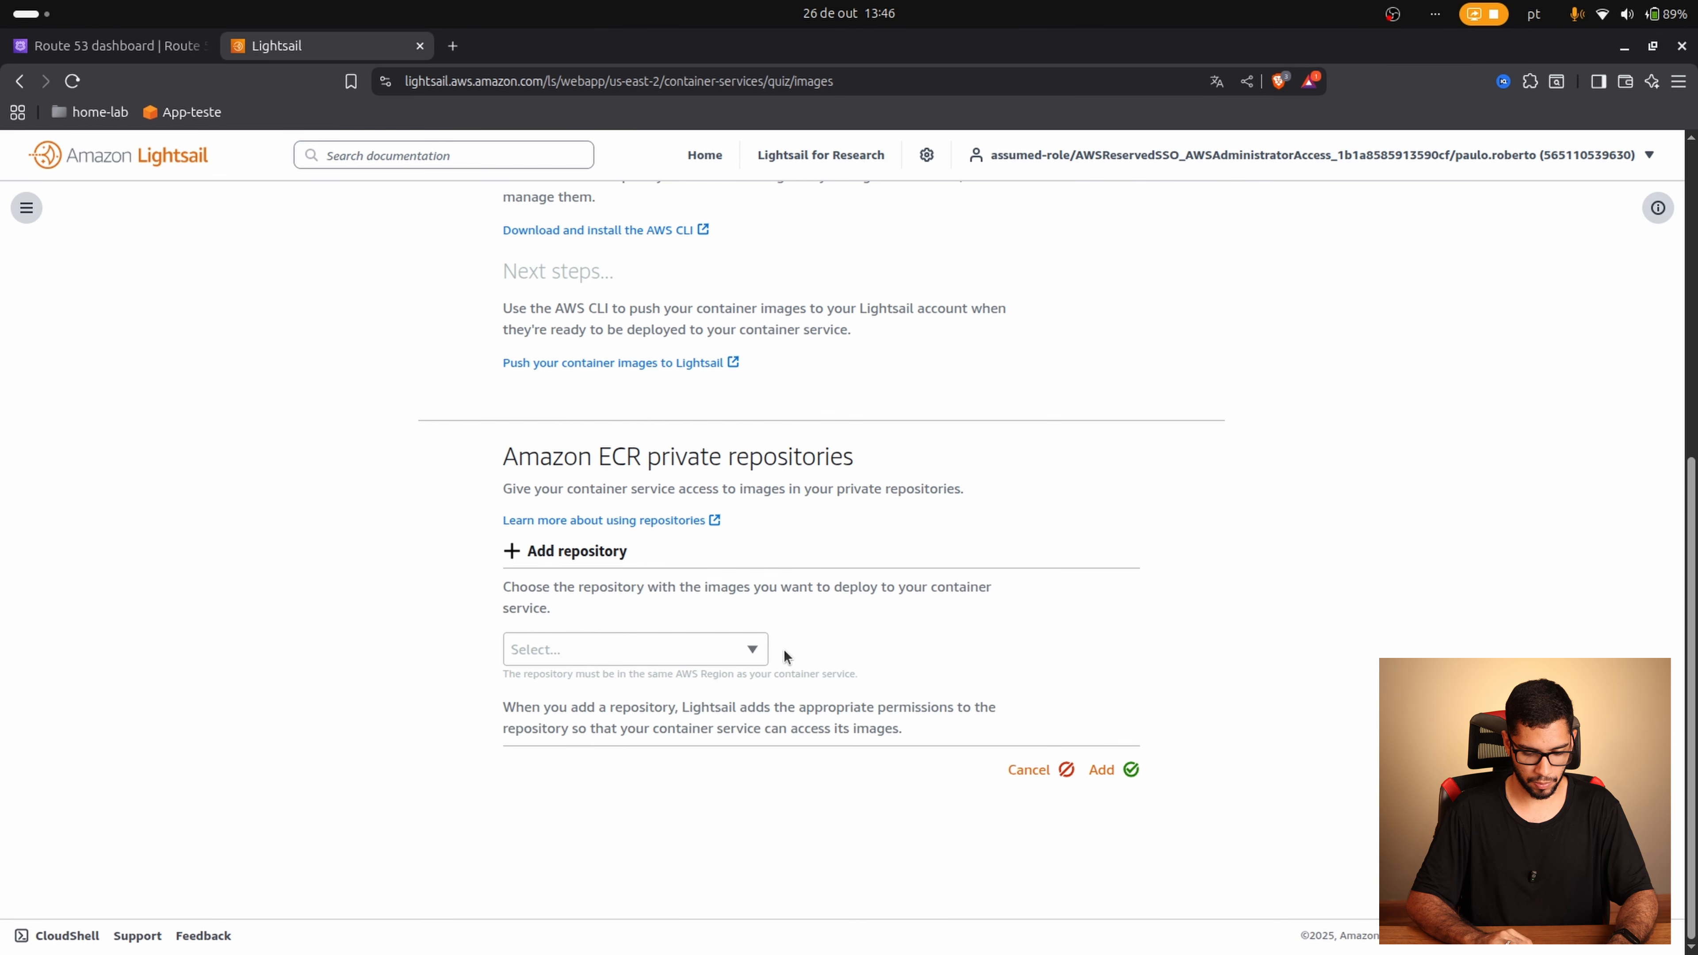
left_click(710, 656)
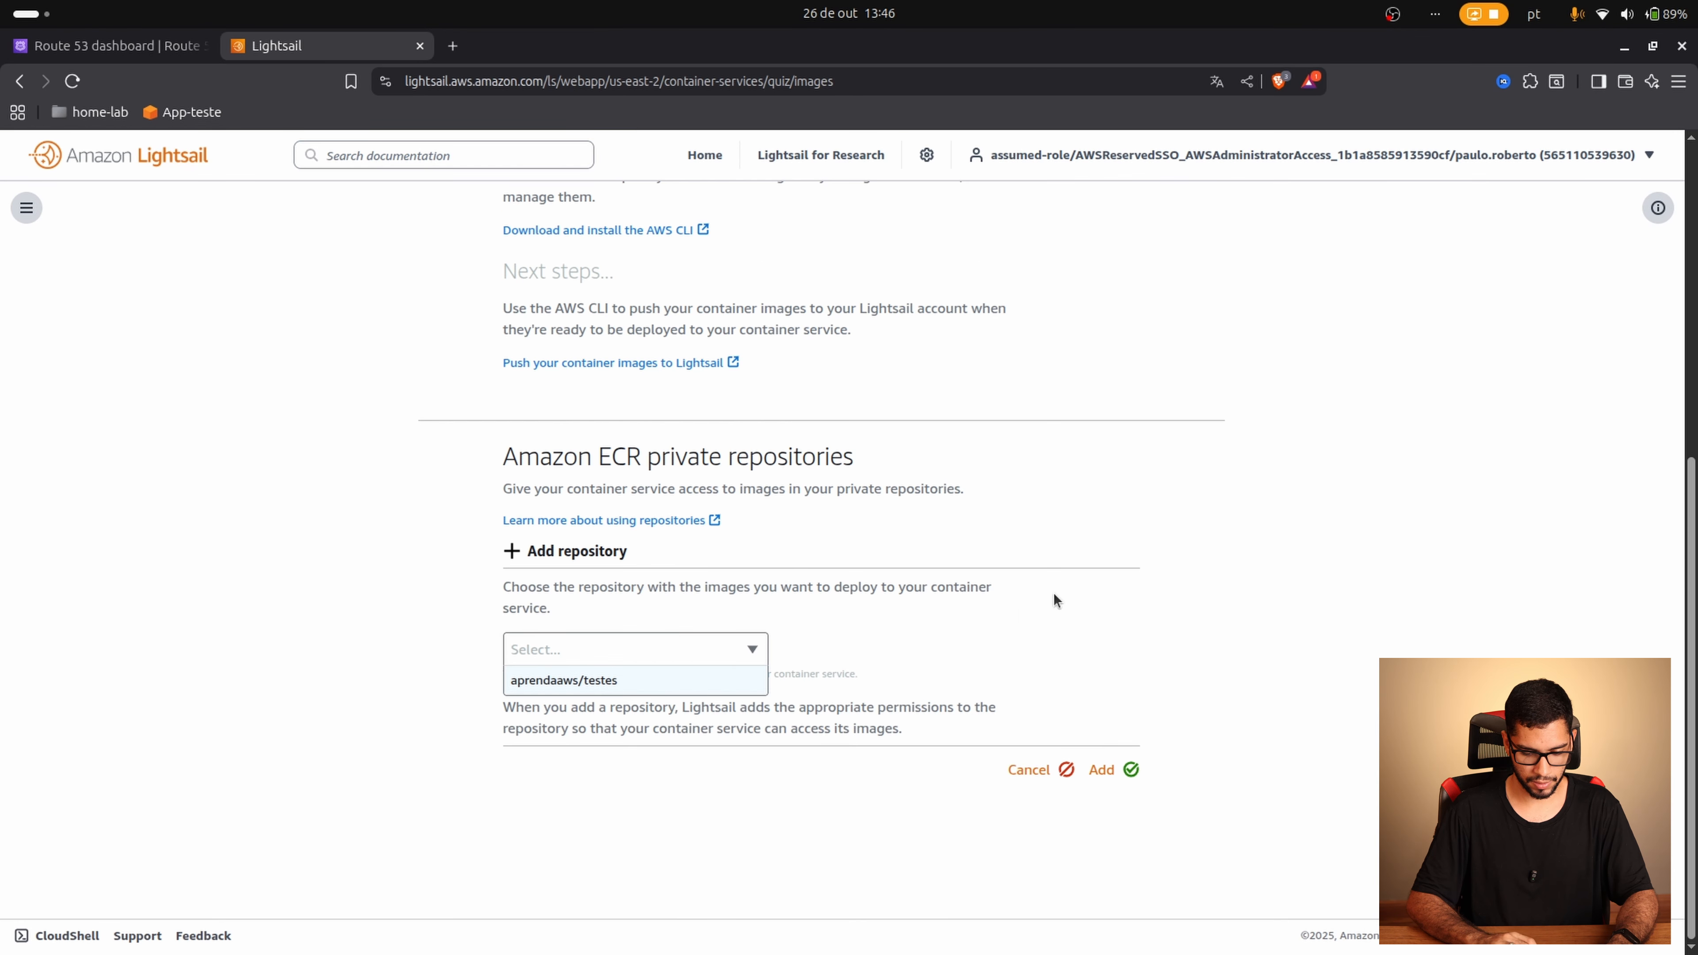
left_click(1214, 552)
scroll(1214, 552, "up", 7)
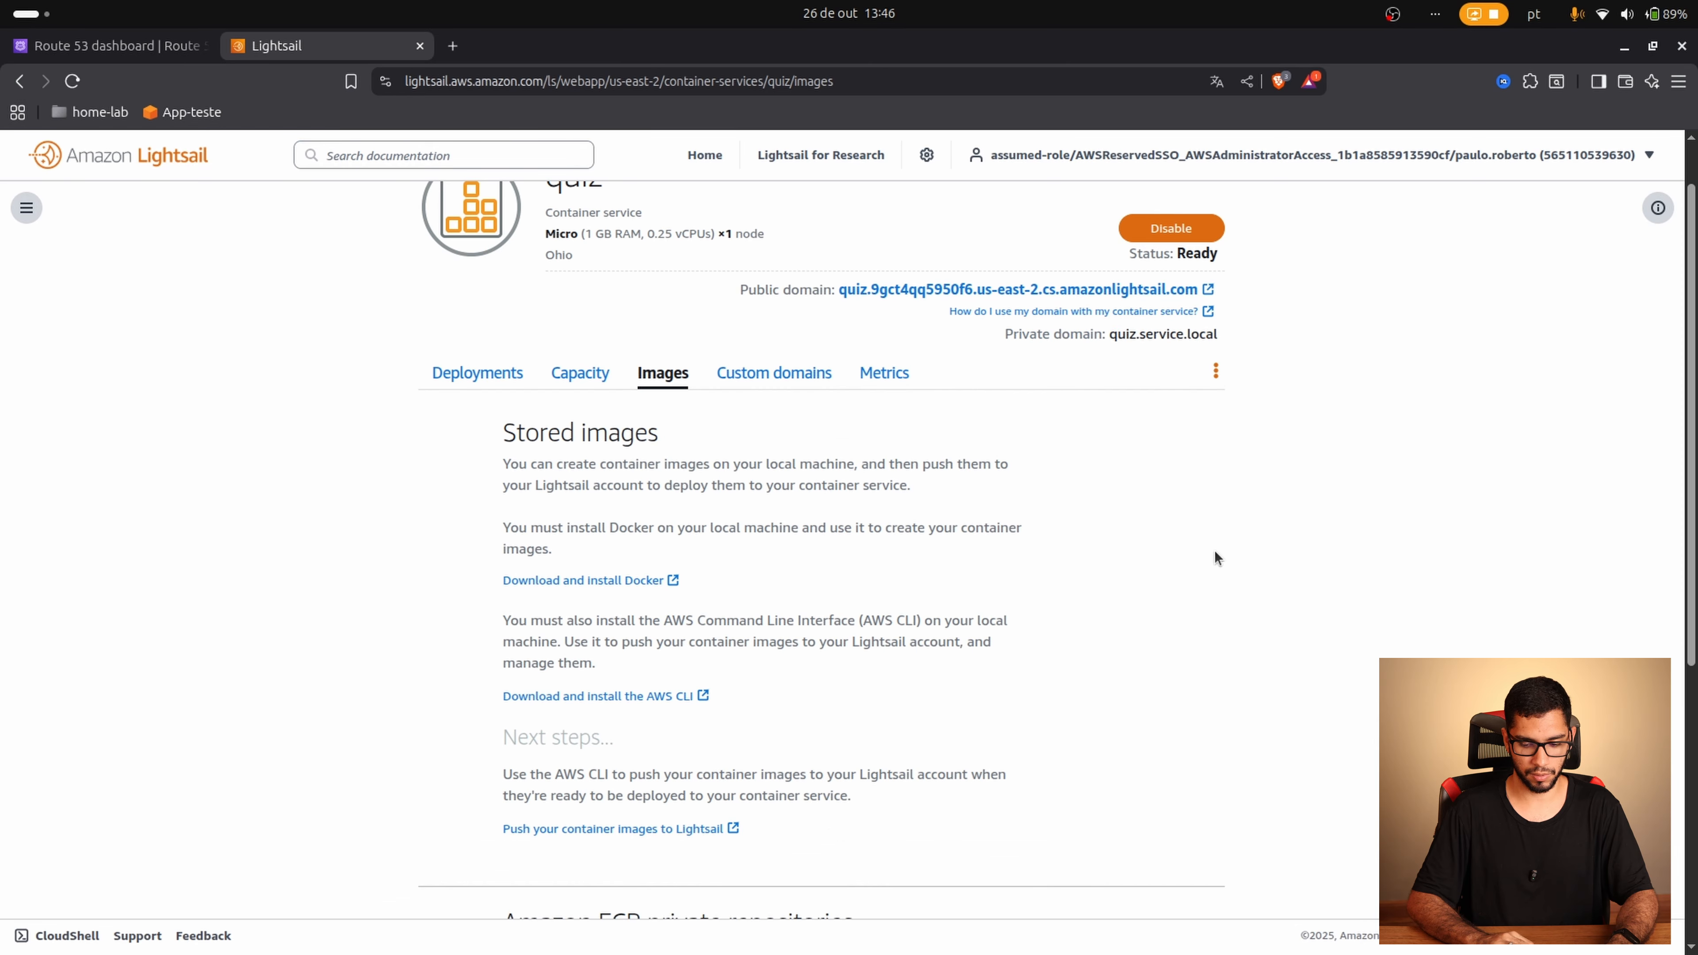
scroll(1214, 552, "down", 1)
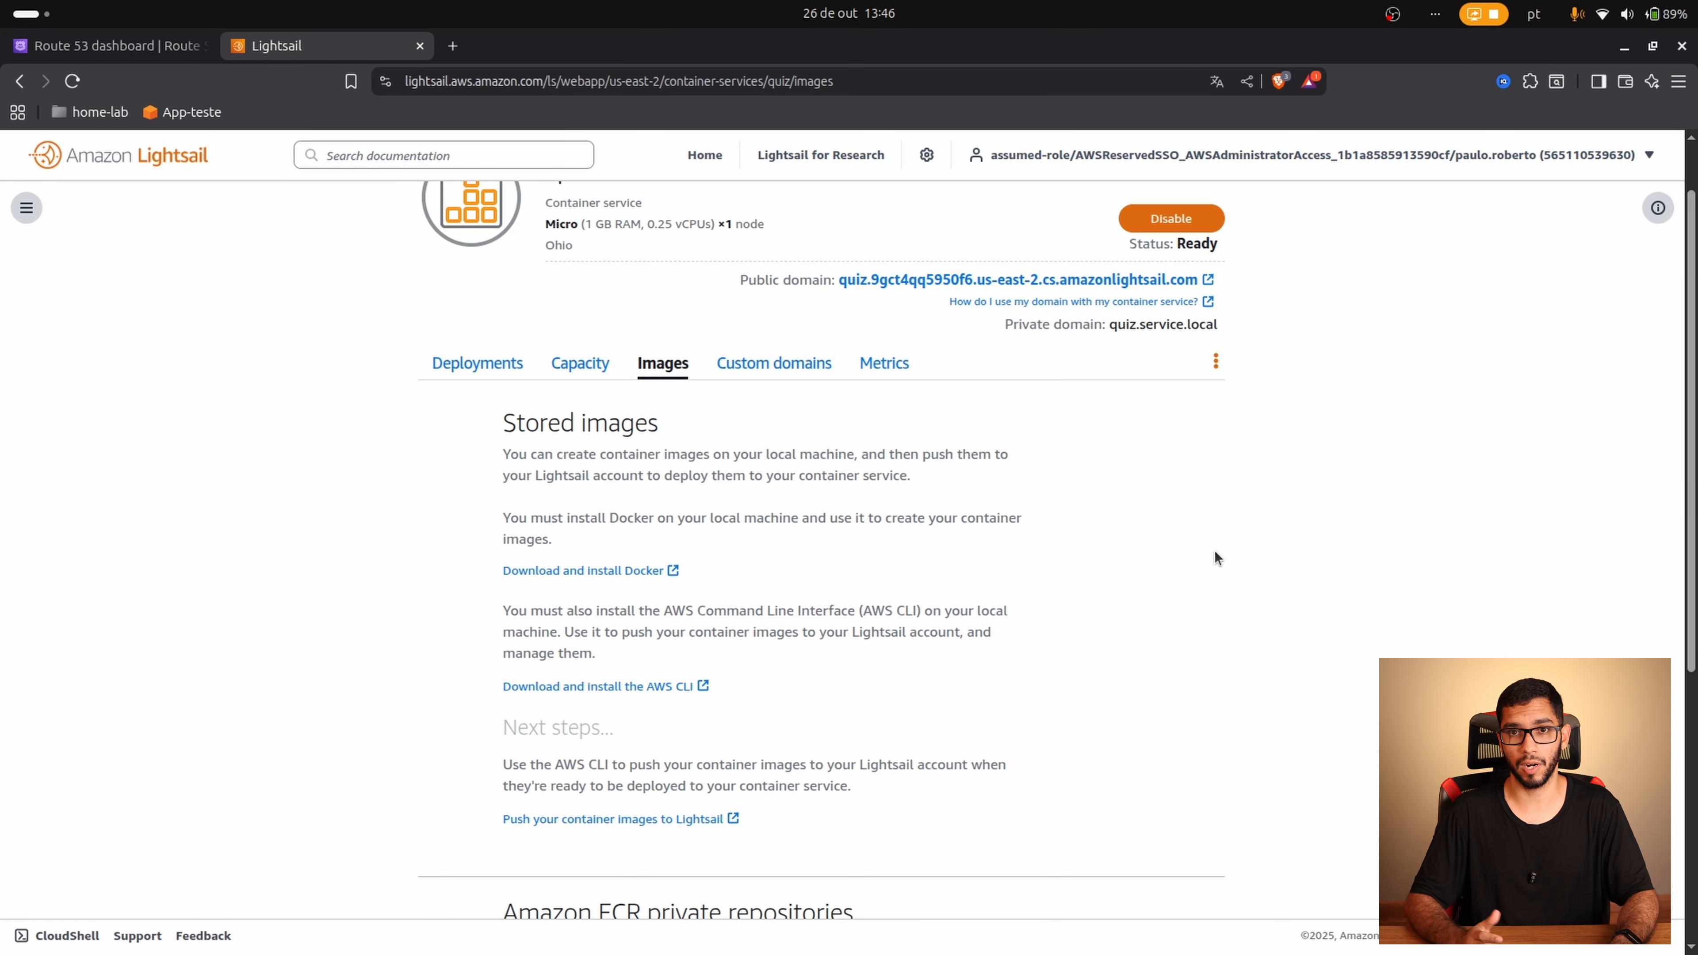
Step: Examine the quiz service's custom domain, certificate and default domain settings
left_click(762, 371)
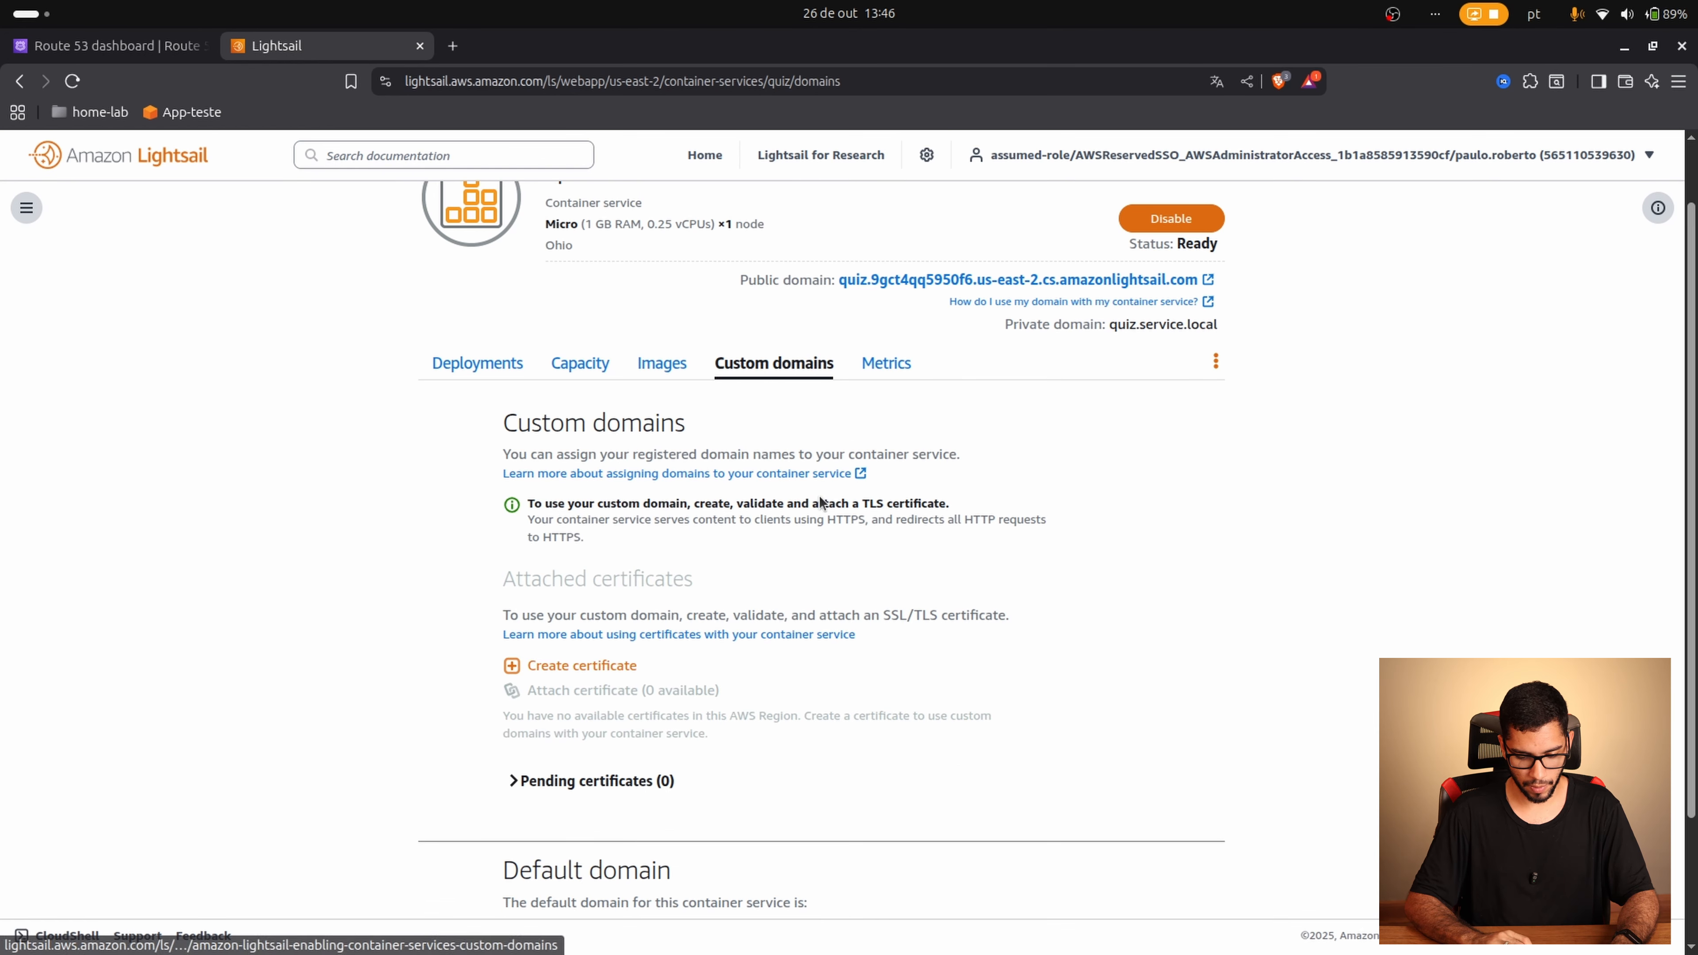
scroll(823, 503, "down", 2)
scroll(825, 505, "up", 3)
scroll(830, 509, "down", 3)
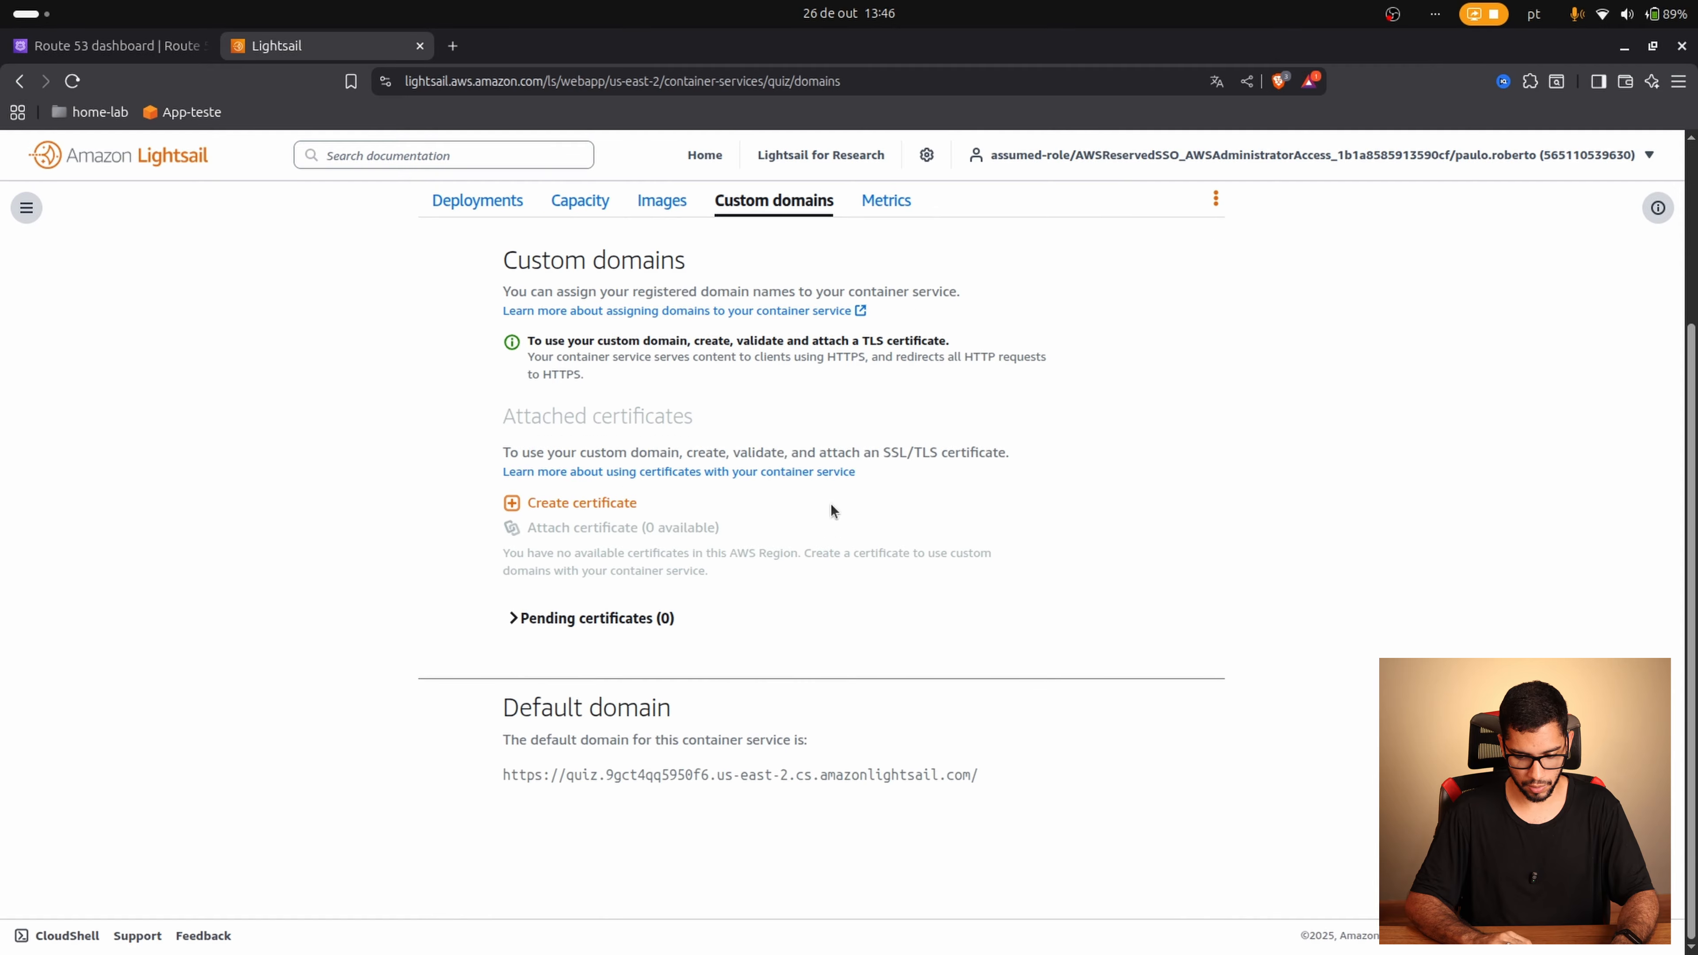
scroll(833, 512, "up", 3)
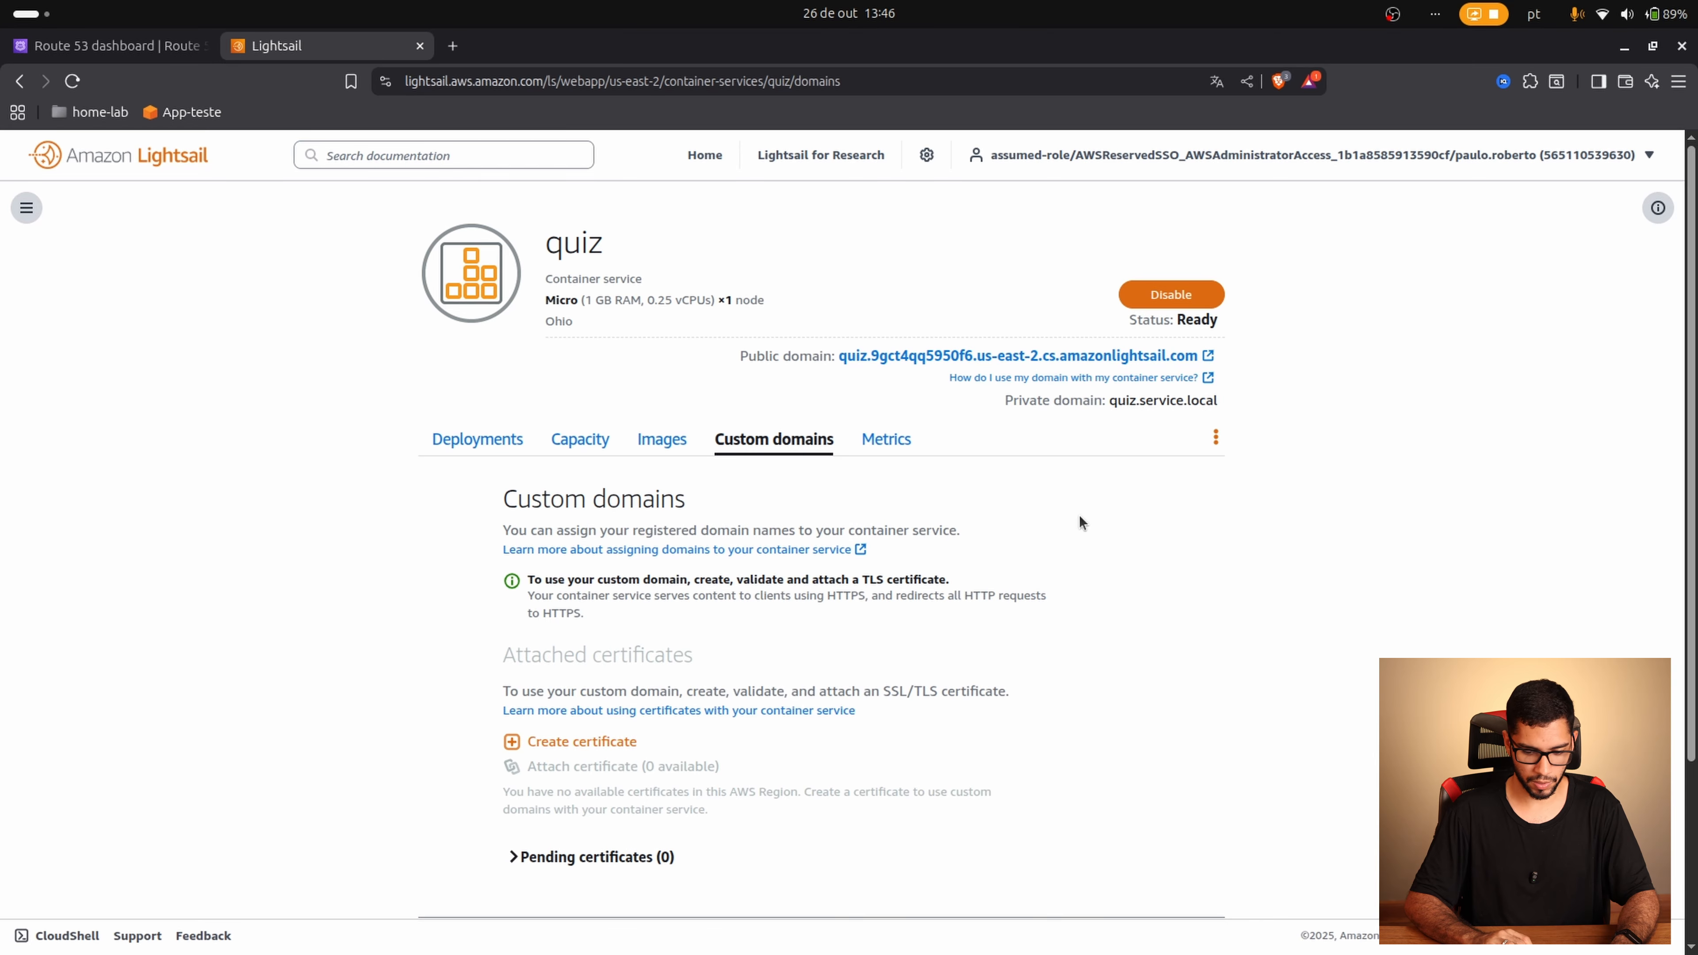
scroll(929, 614, "down", 2)
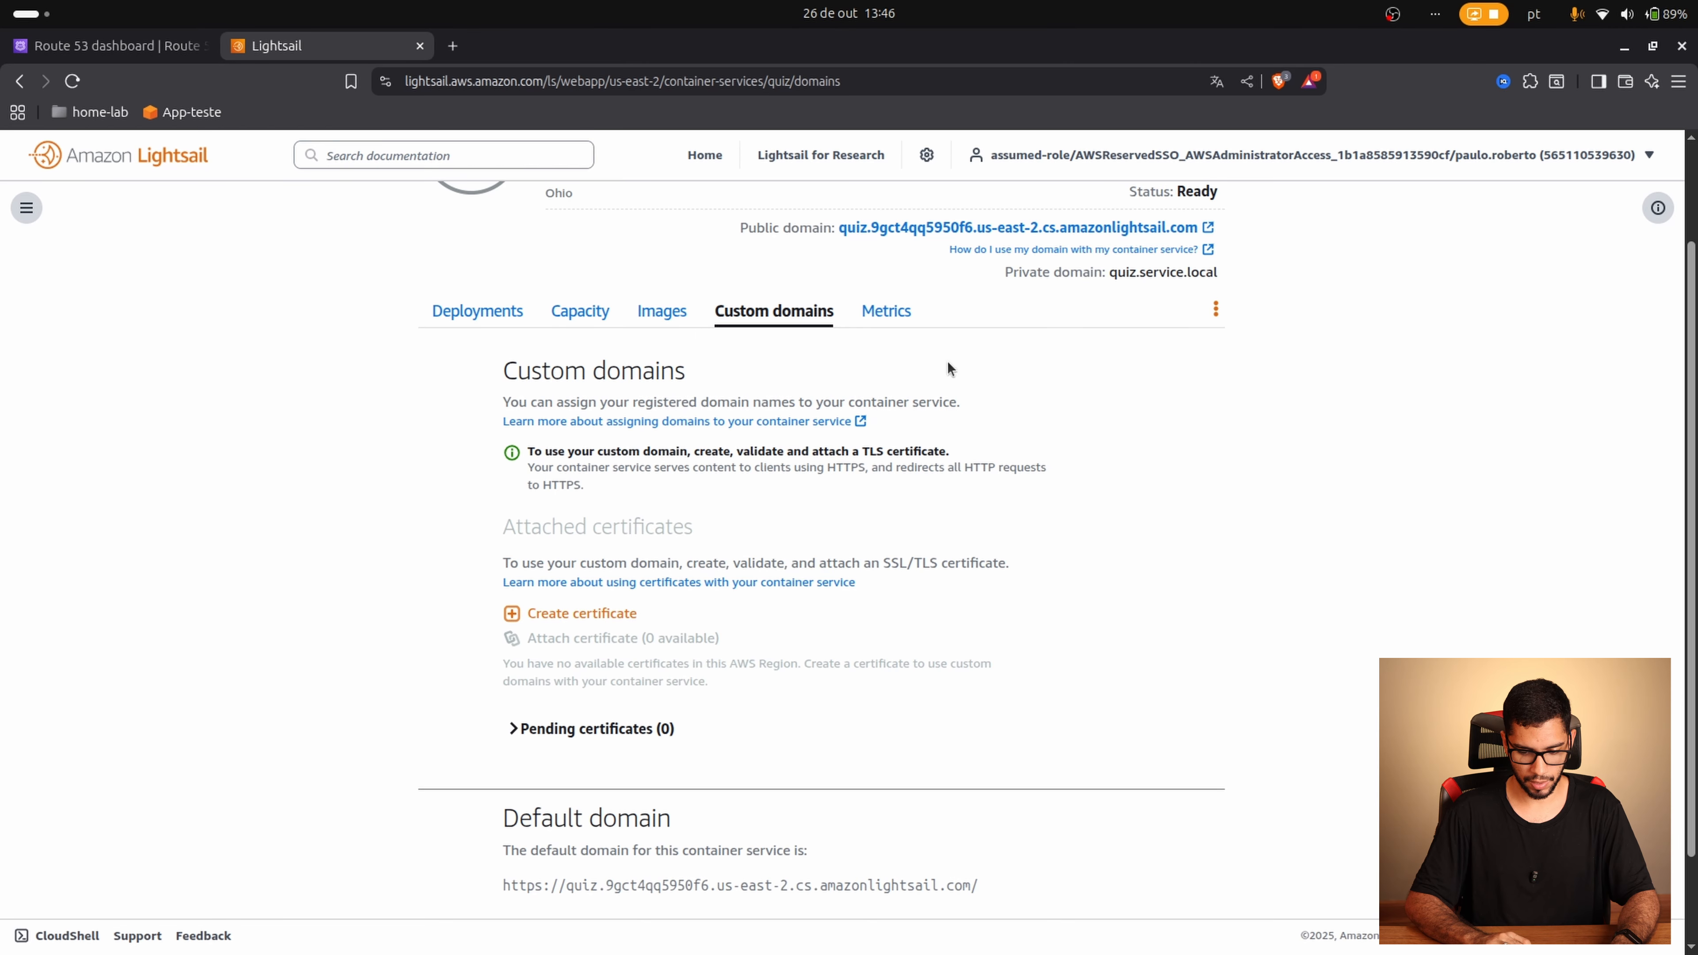
scroll(895, 497, "up", 2)
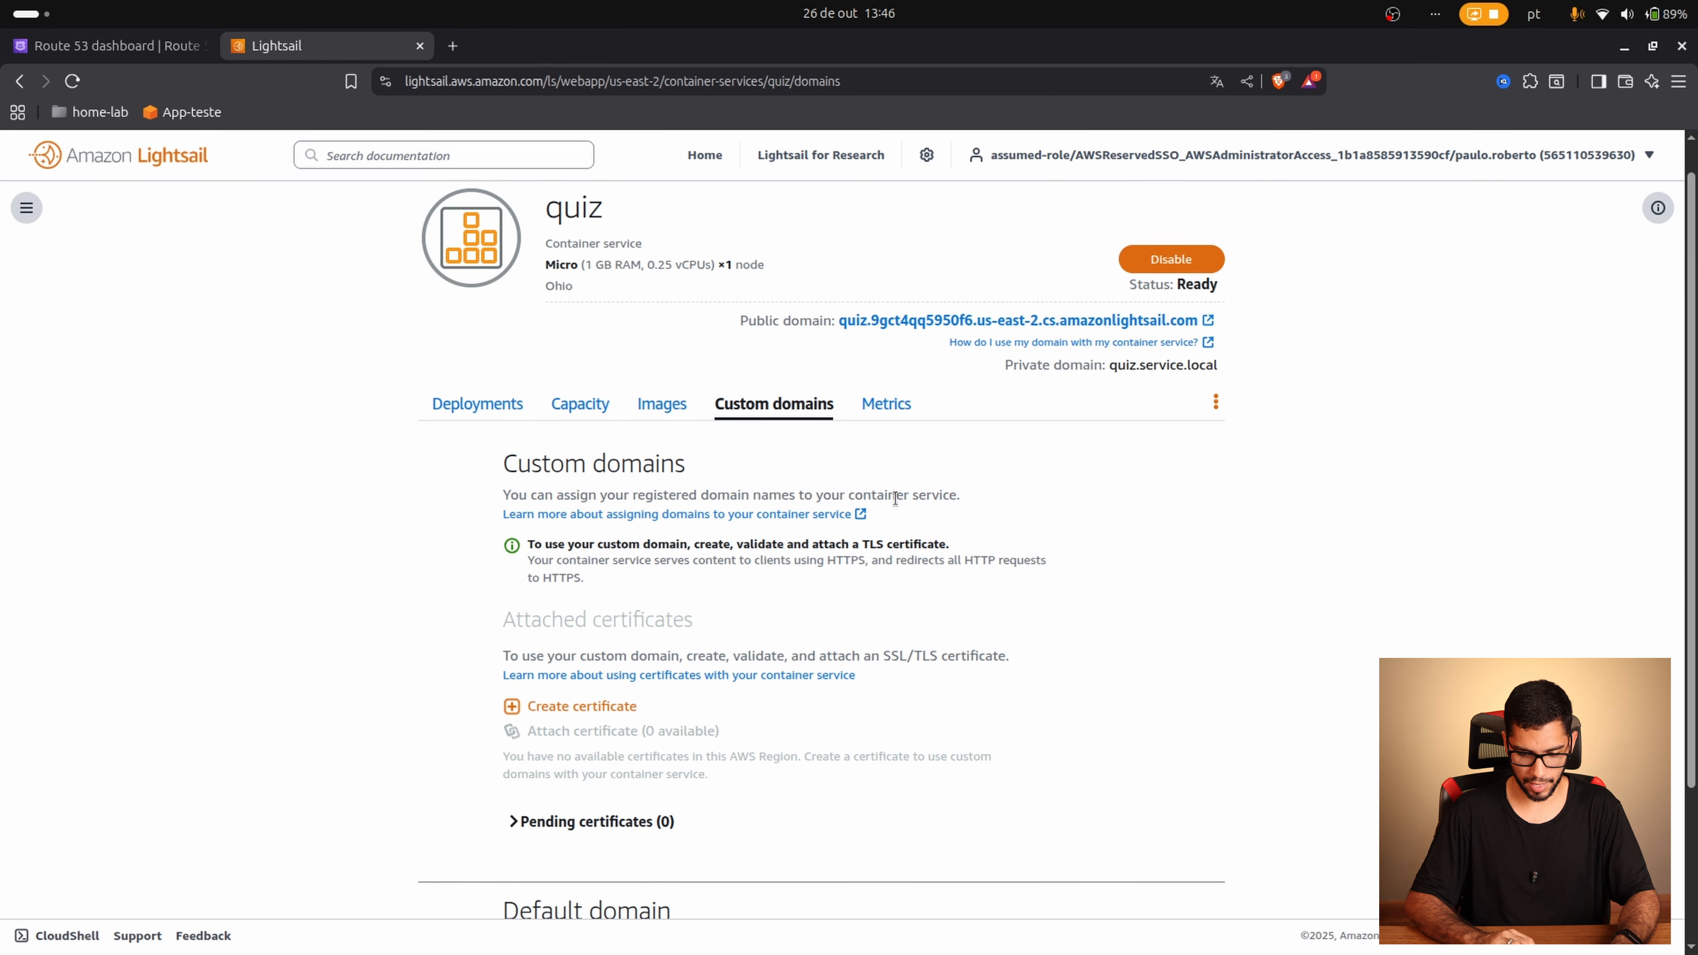
Step: Review the quiz service's custom domain settings and its metric graphs for CPU utilization and memory utilization
scroll(934, 539, "down", 4)
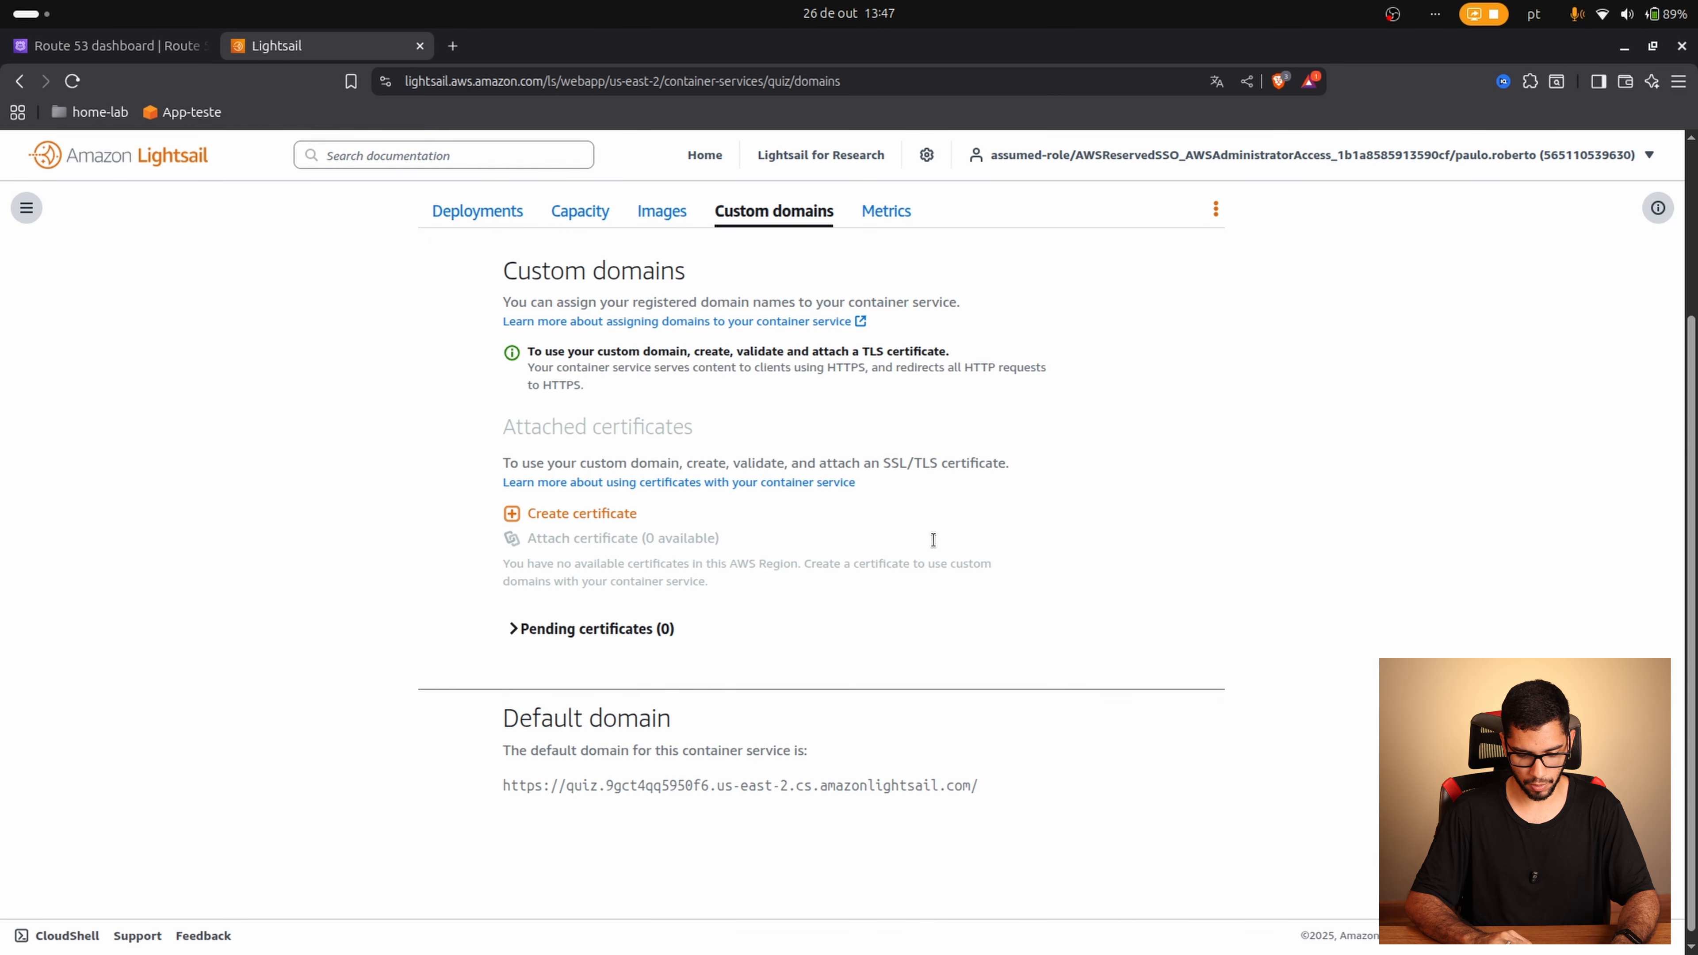
scroll(934, 540, "up", 5)
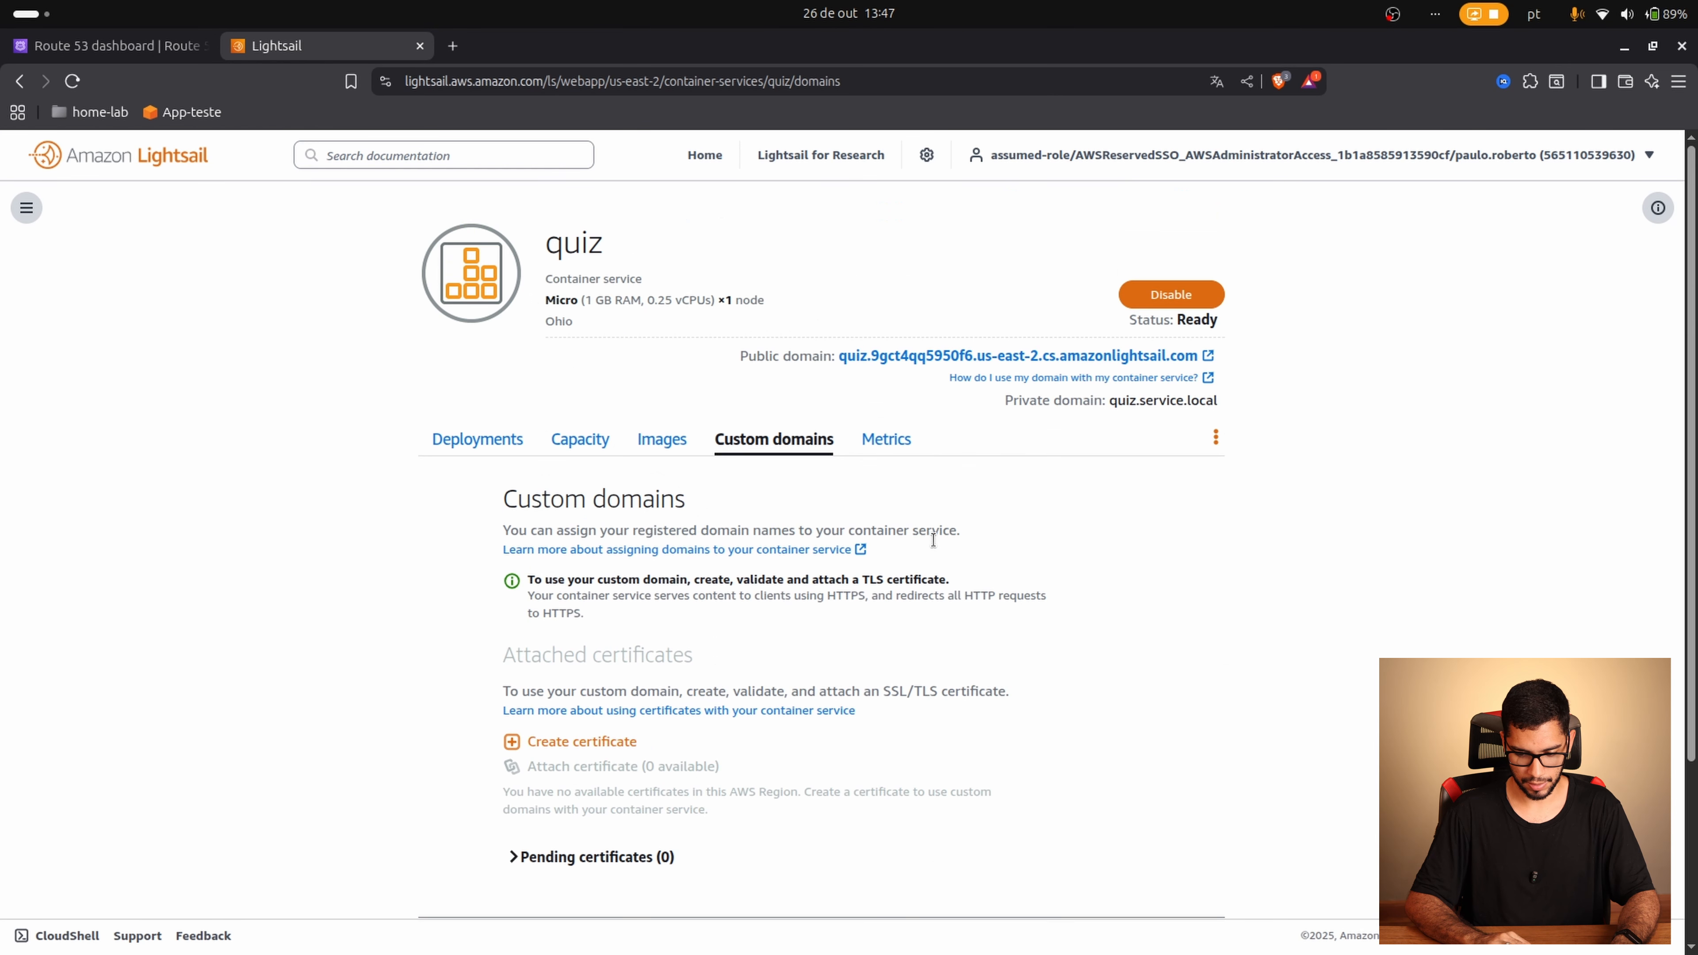
left_click(890, 436)
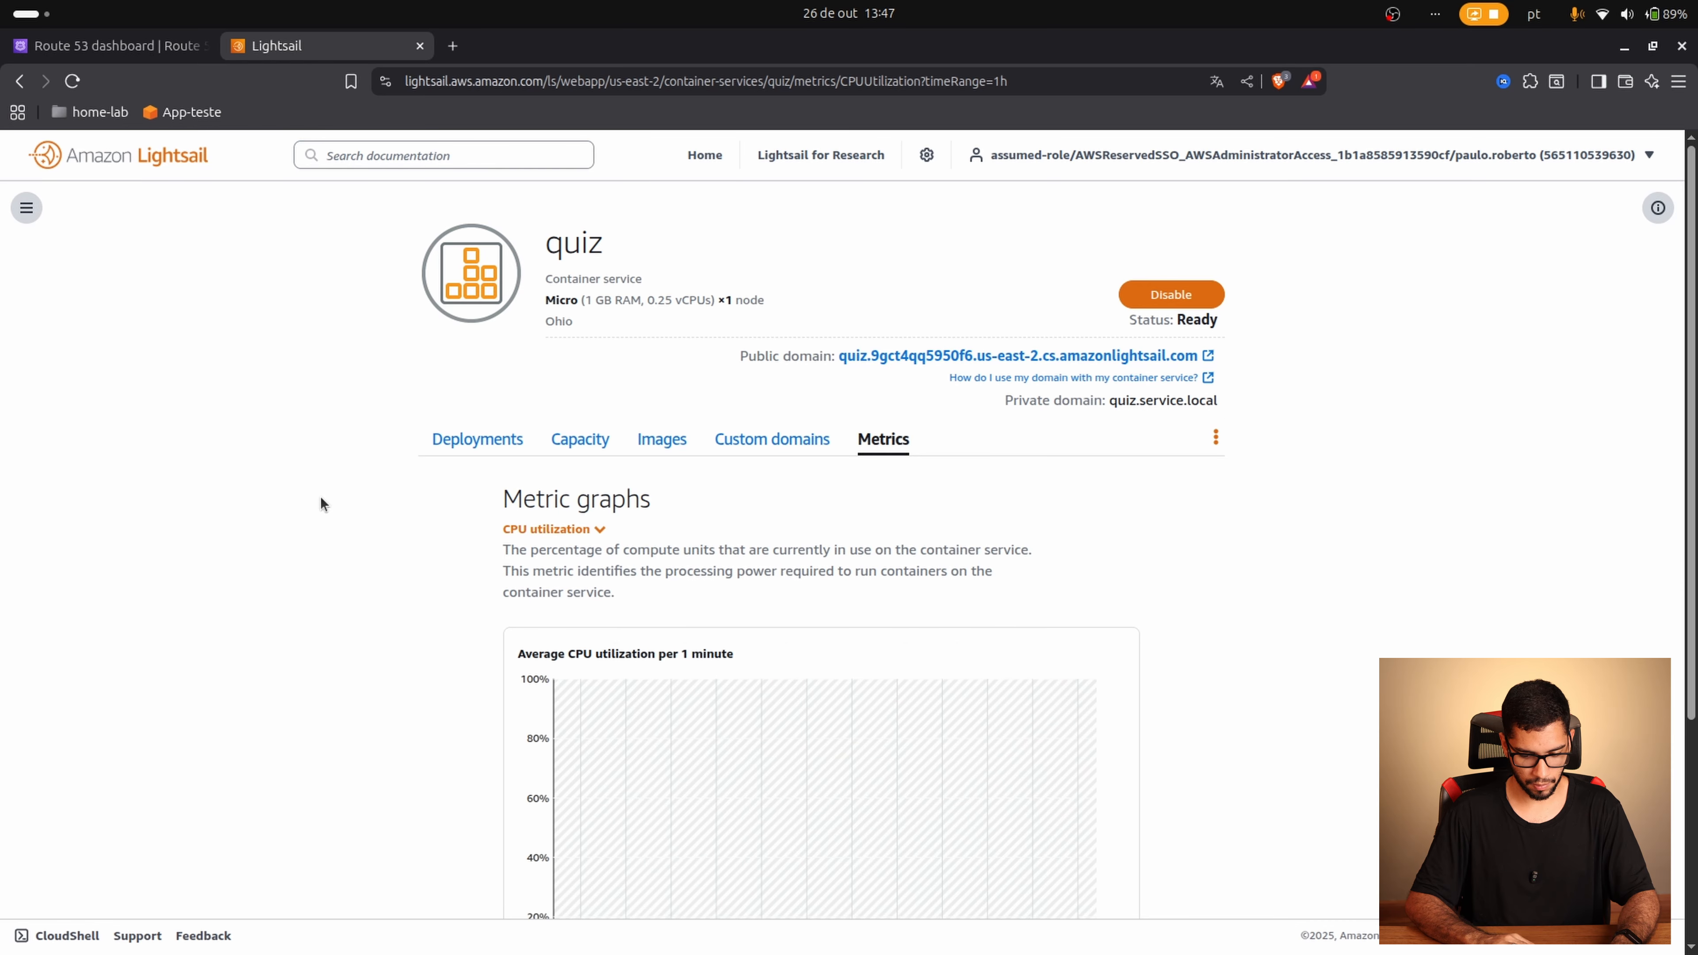
scroll(320, 498, "down", 3)
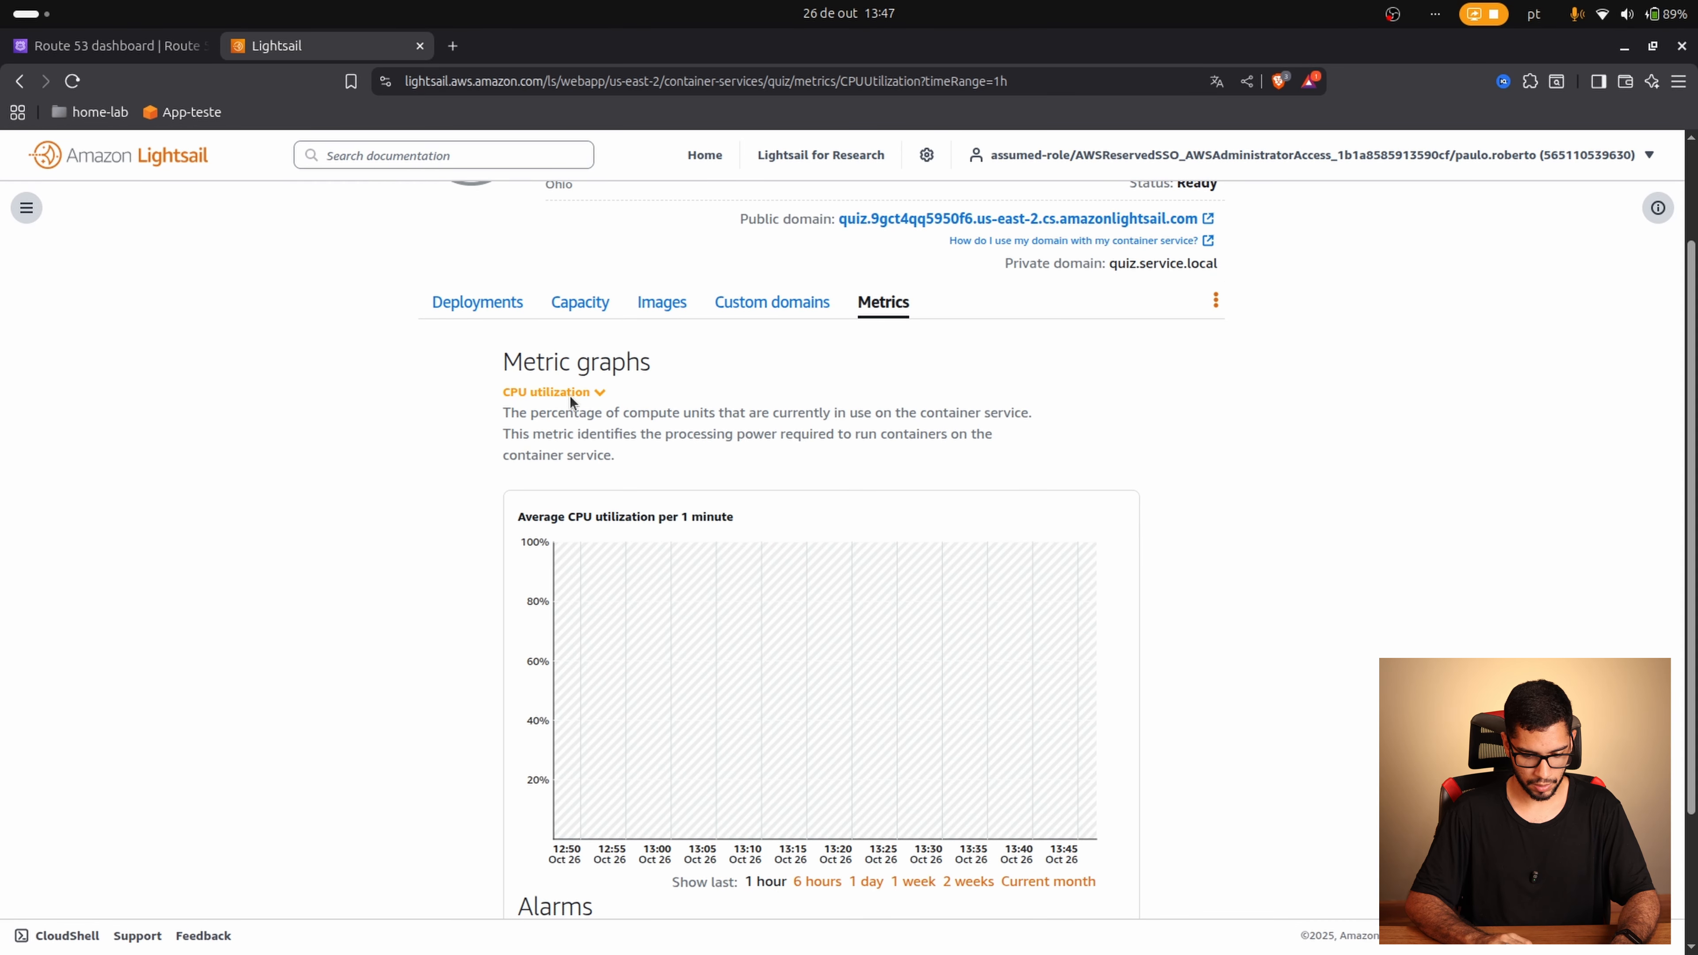
left_click(567, 395)
left_click(576, 495)
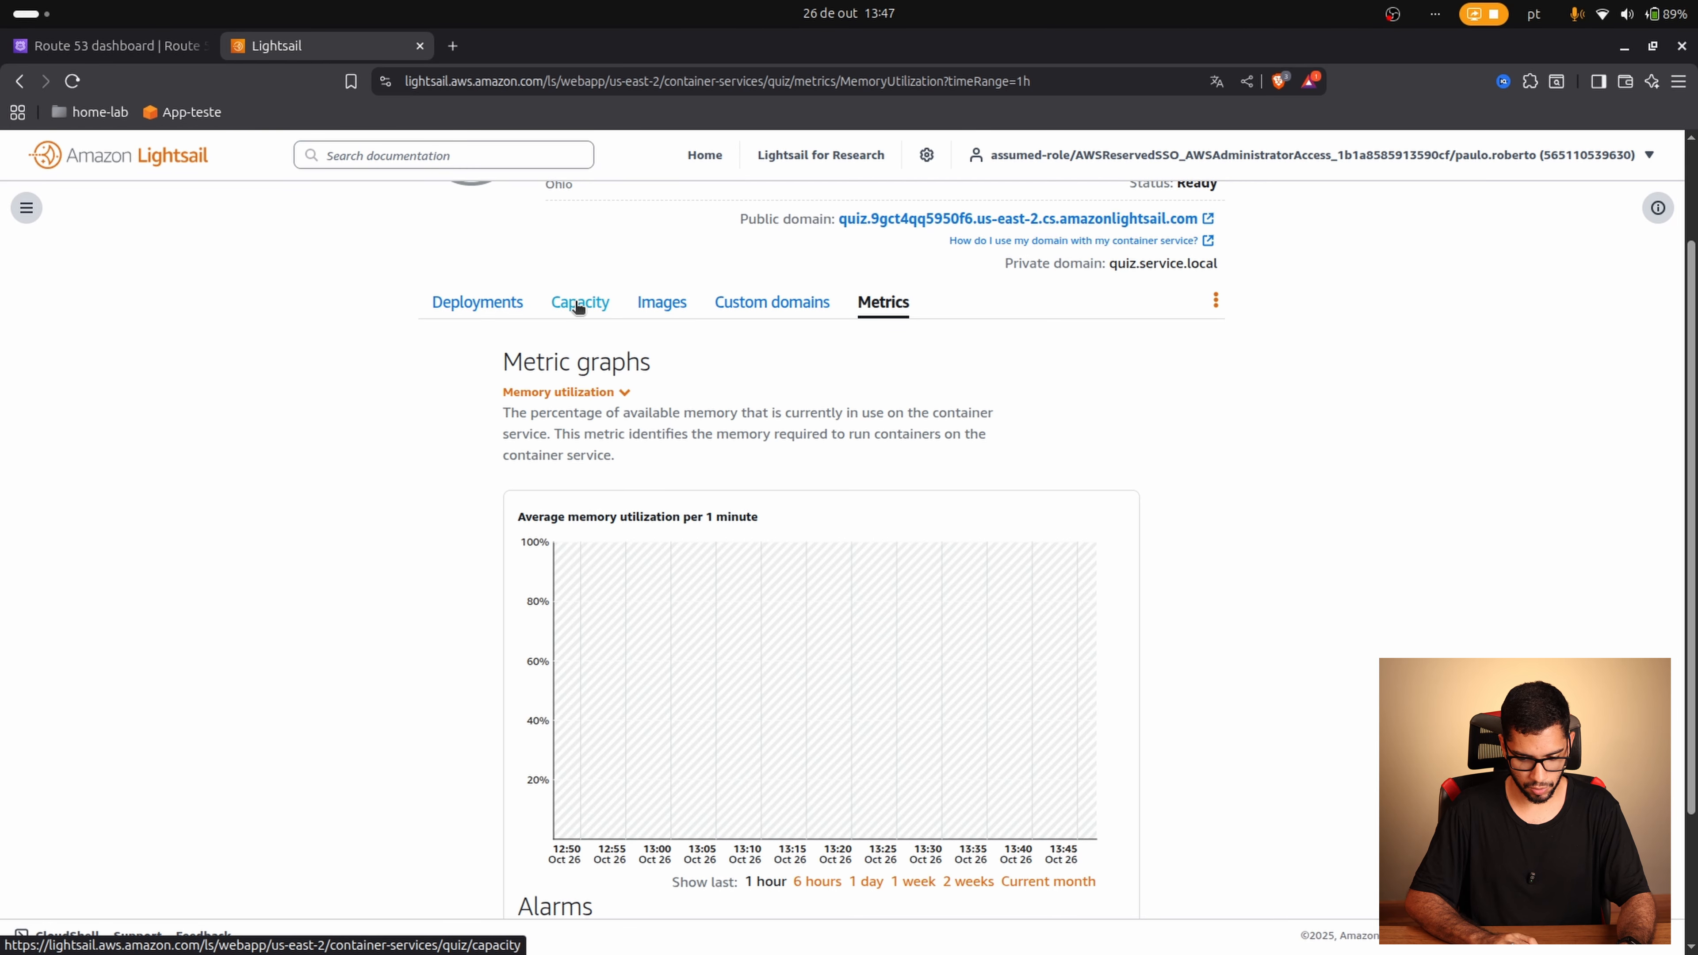
Step: Return to the quiz service's stored images section and open a CloudShell terminal ready for commands
left_click(661, 308)
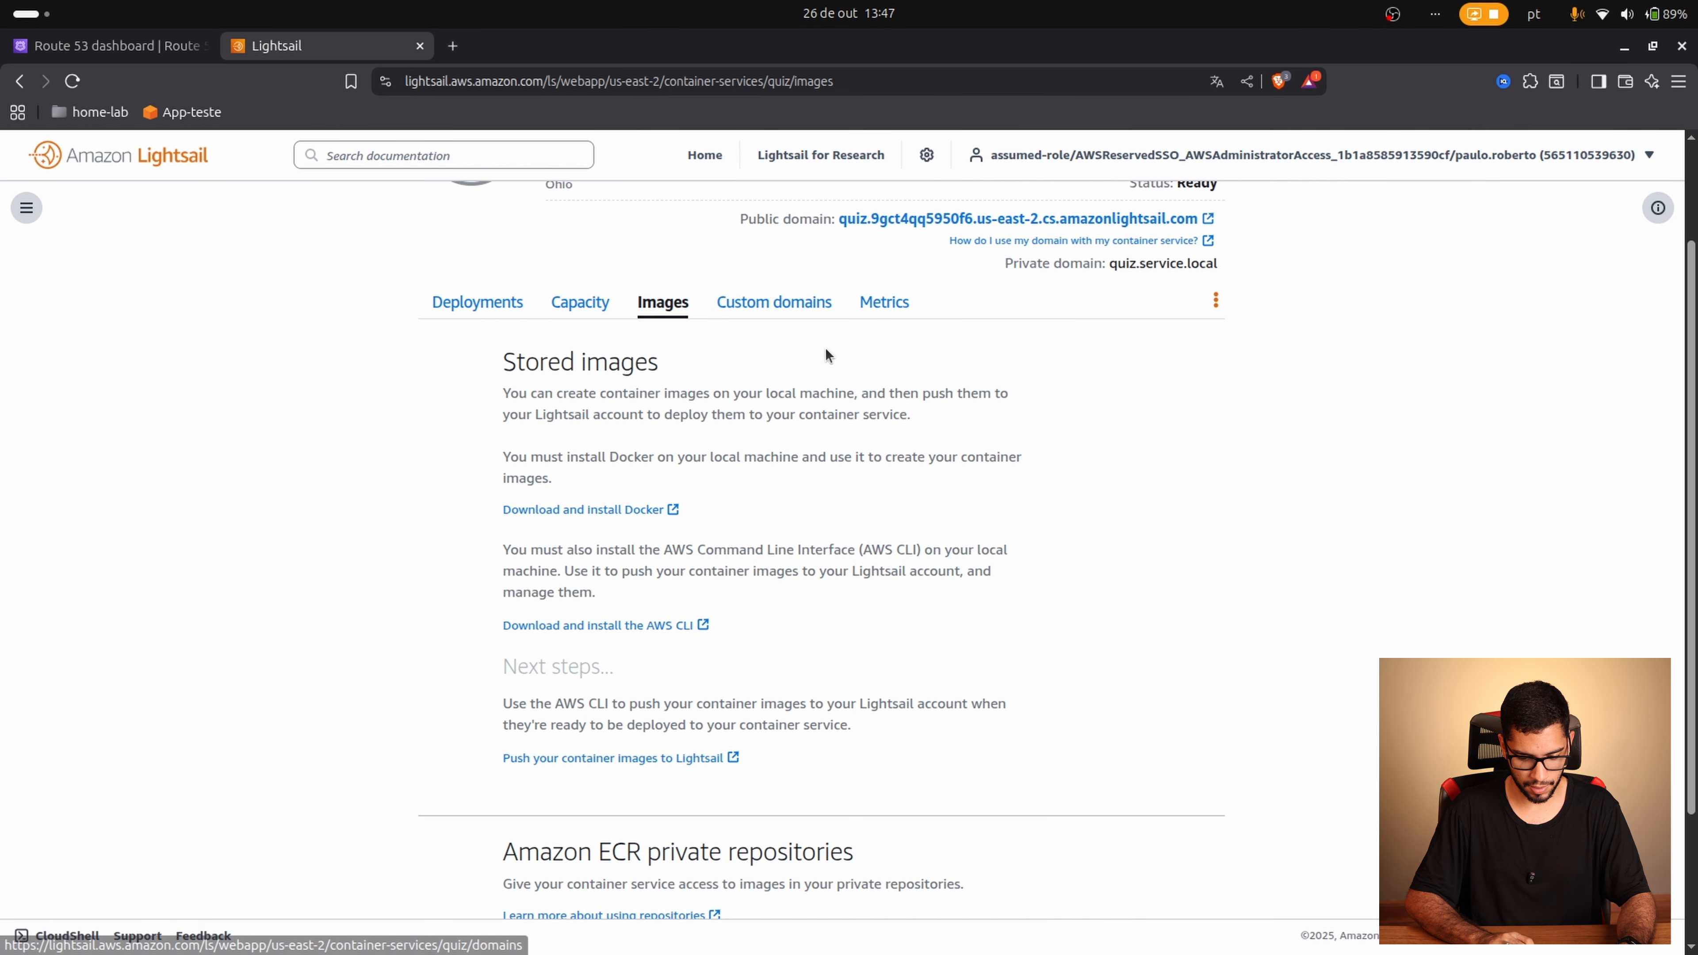
scroll(895, 446, "down", 3)
scroll(896, 449, "up", 4)
scroll(869, 445, "down", 1)
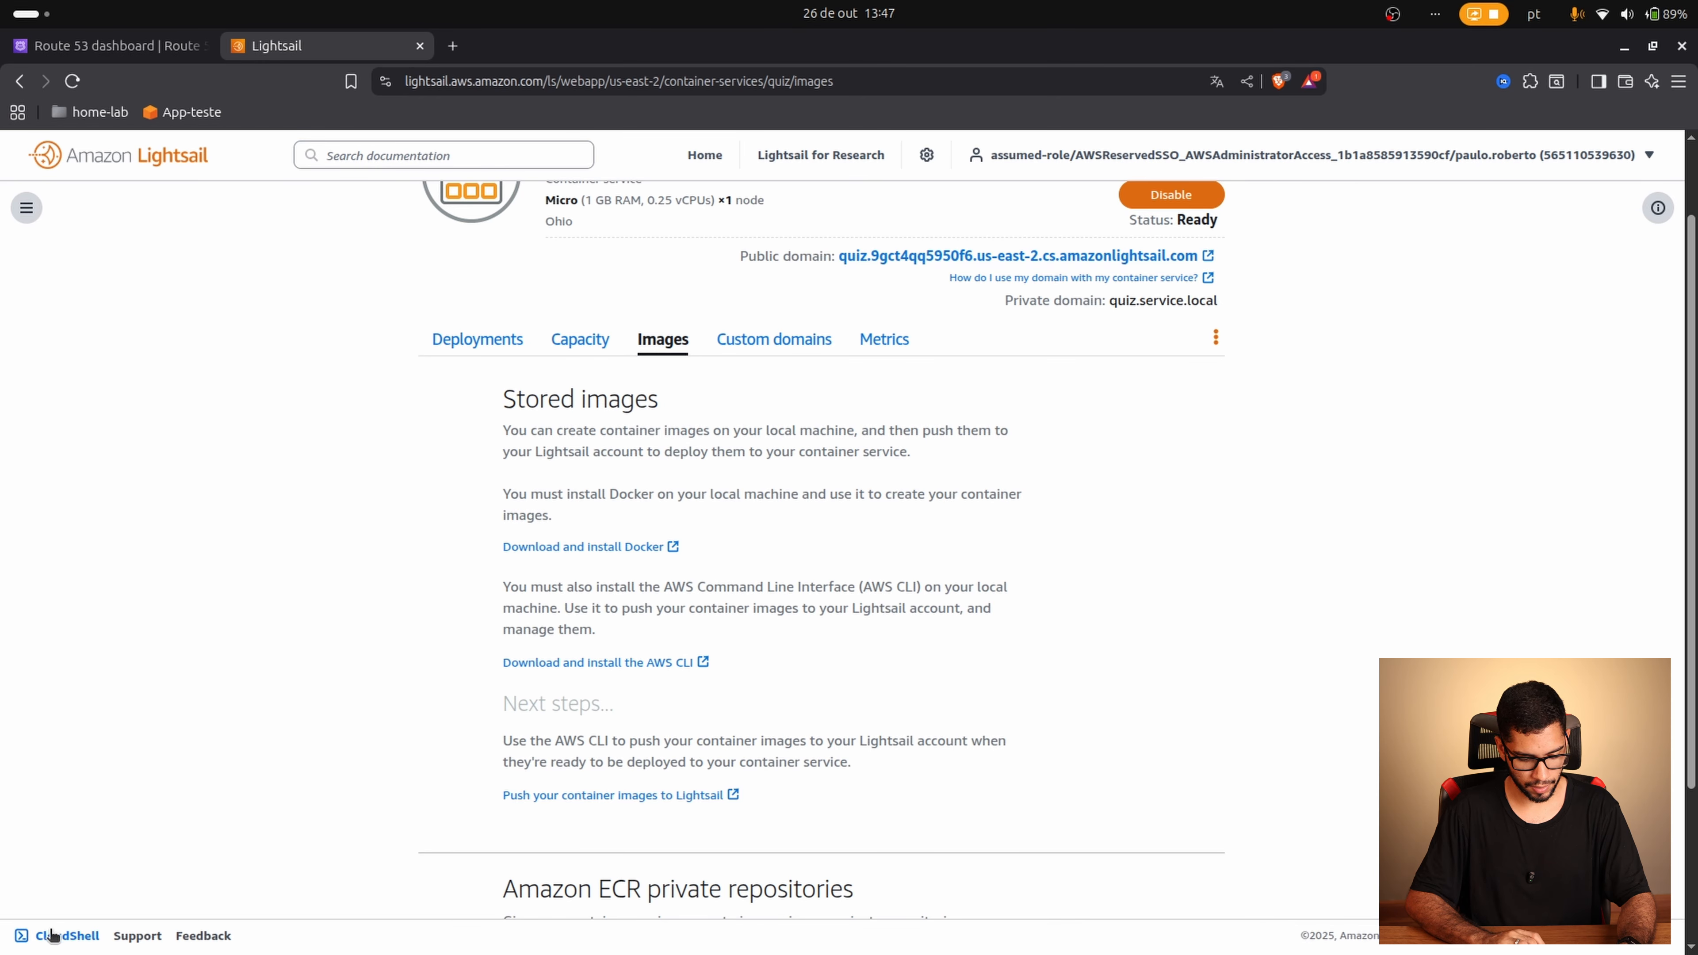
left_click(64, 936)
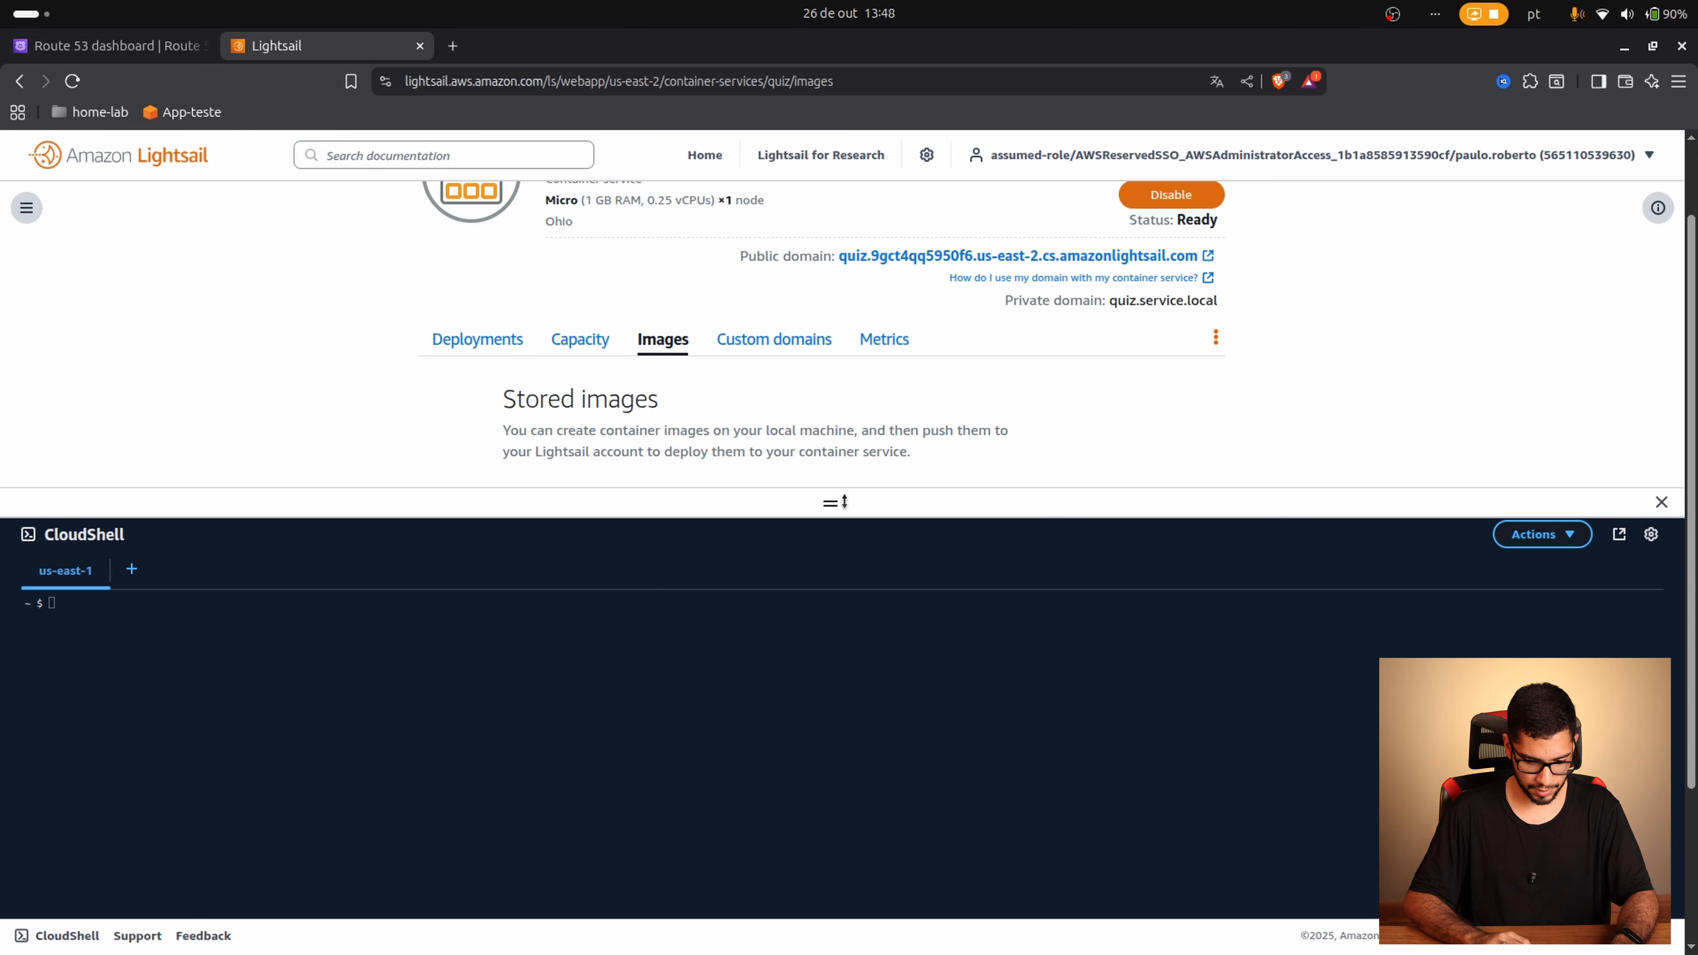
left_click(503, 644)
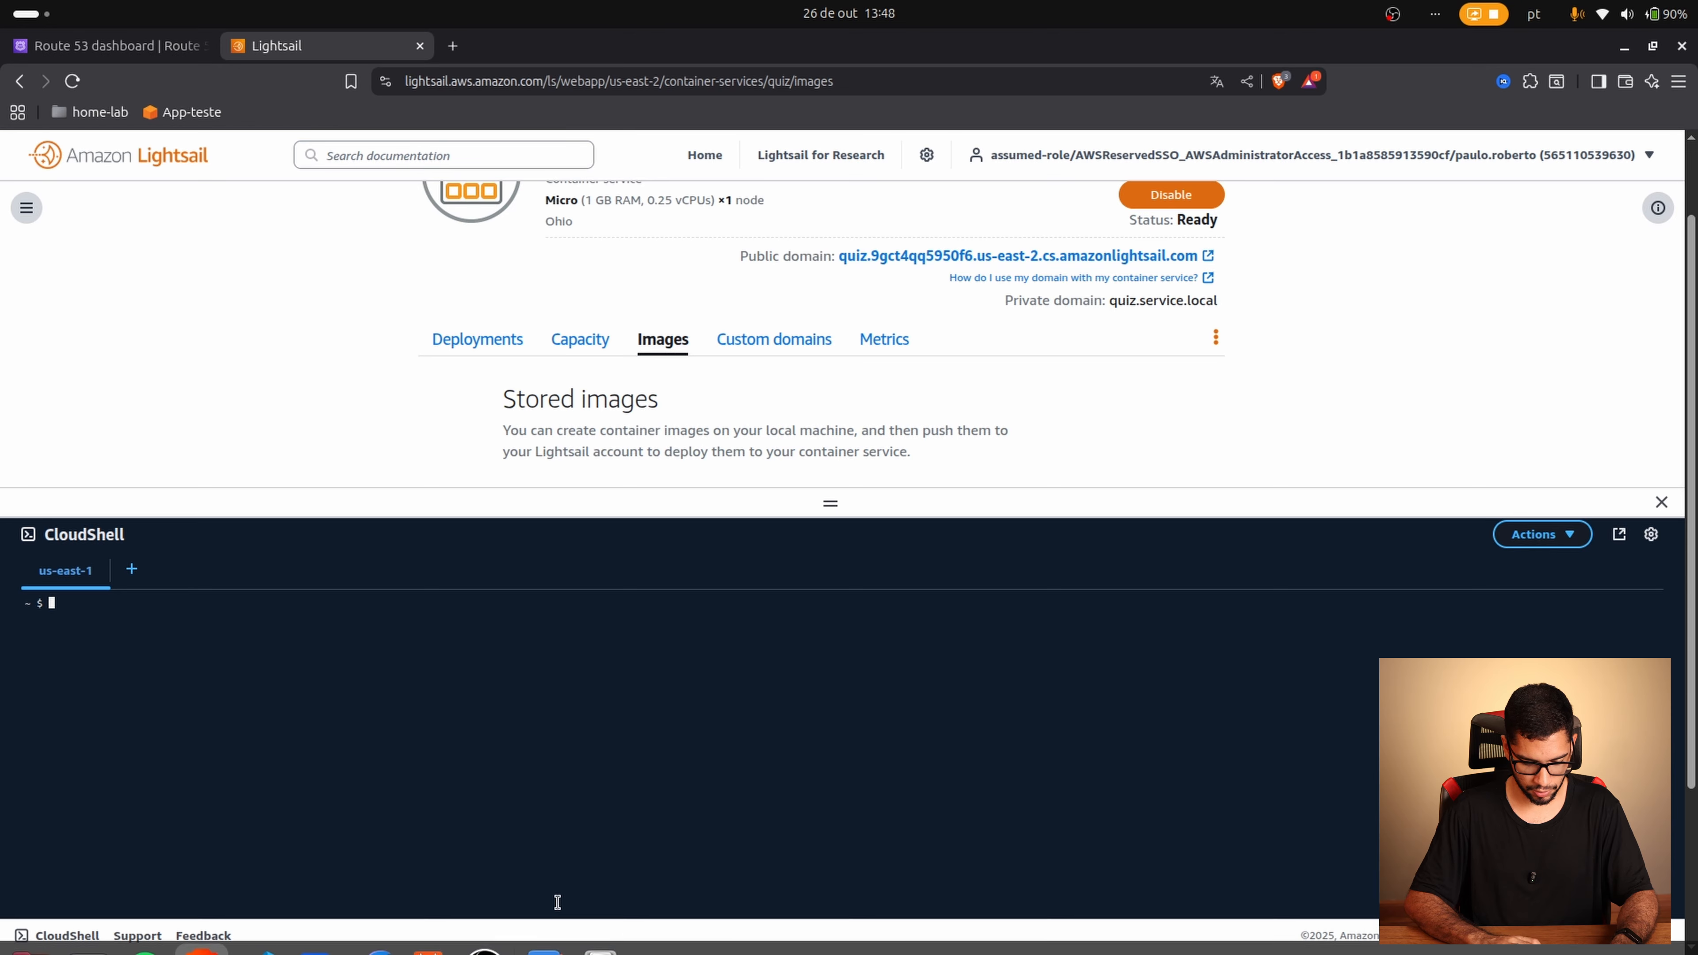
Step: Download lightsailctl to /usr/local/bin/lightsailctl by running the sudo curl command from notas.txt in CloudShell
left_click(537, 930)
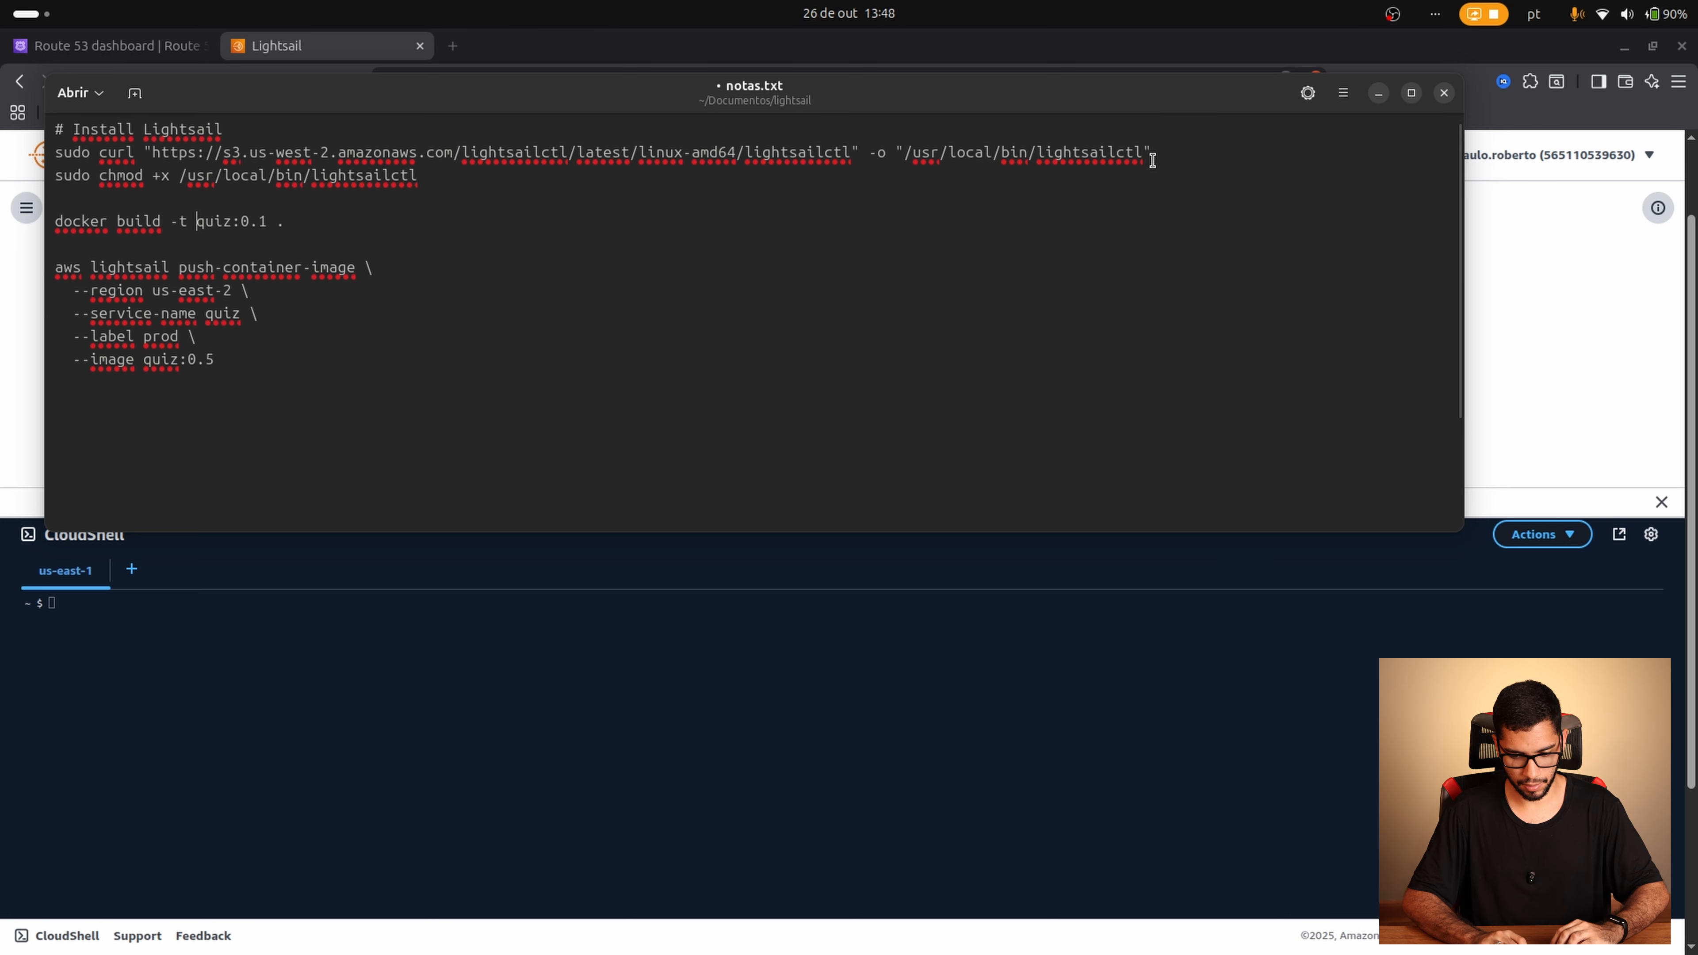
left_click_drag(1187, 152, 56, 163)
key("ctrl+c")
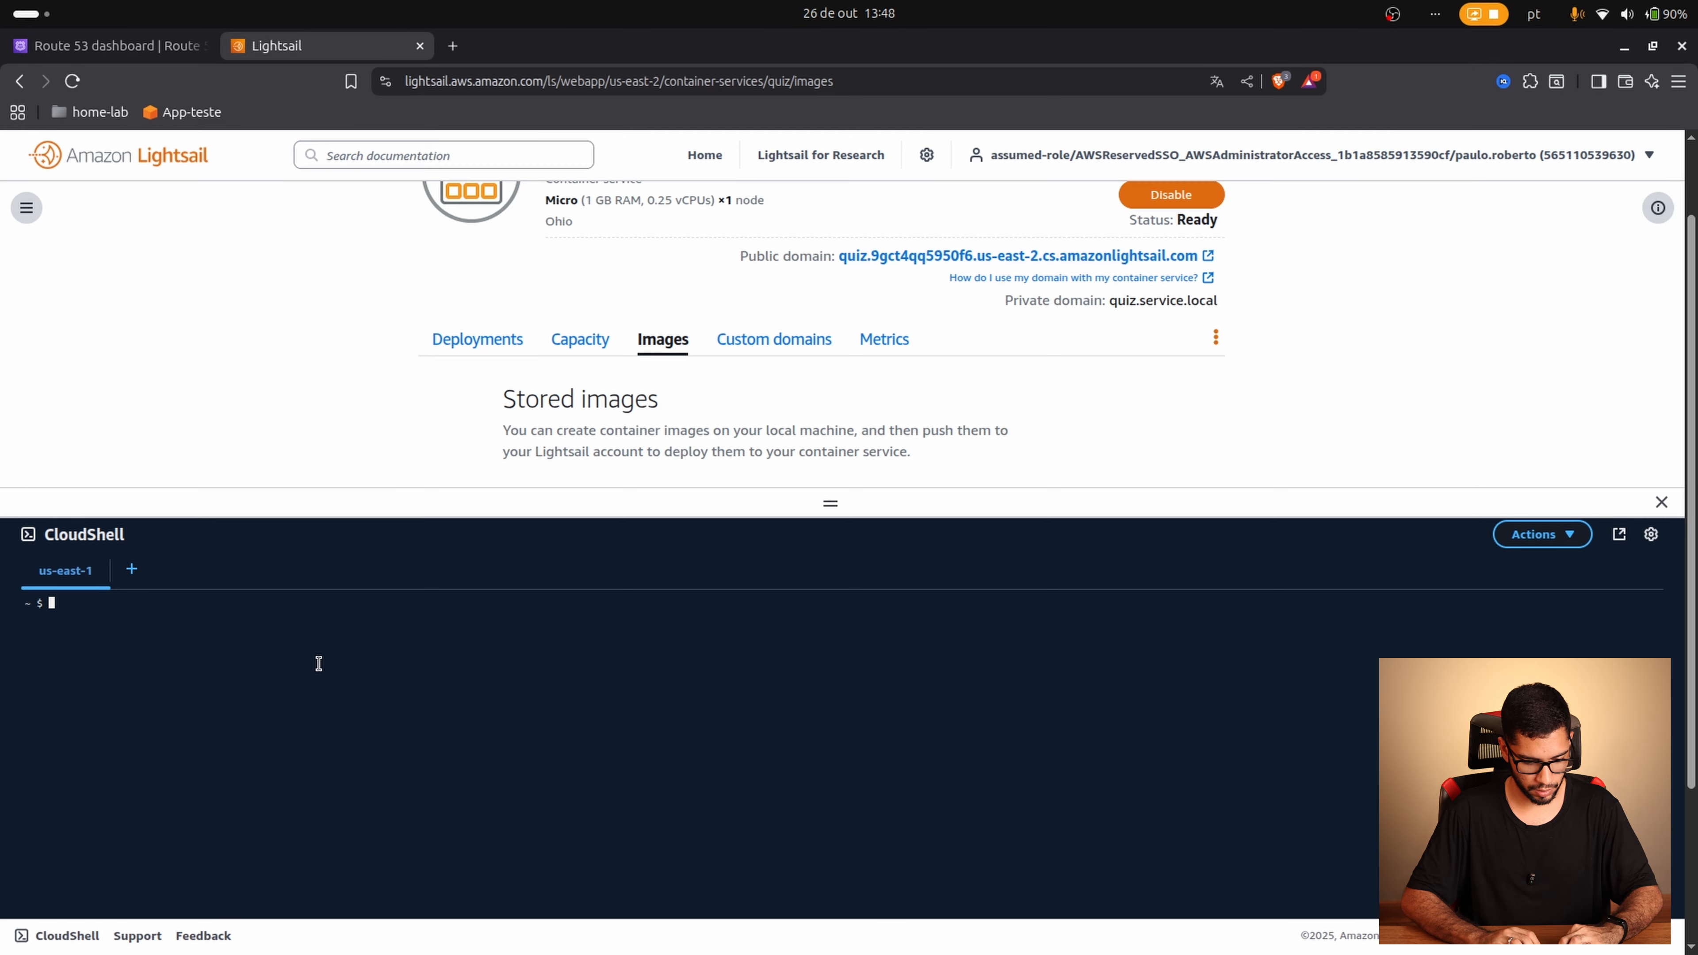
left_click(318, 663)
key("ctrl+v")
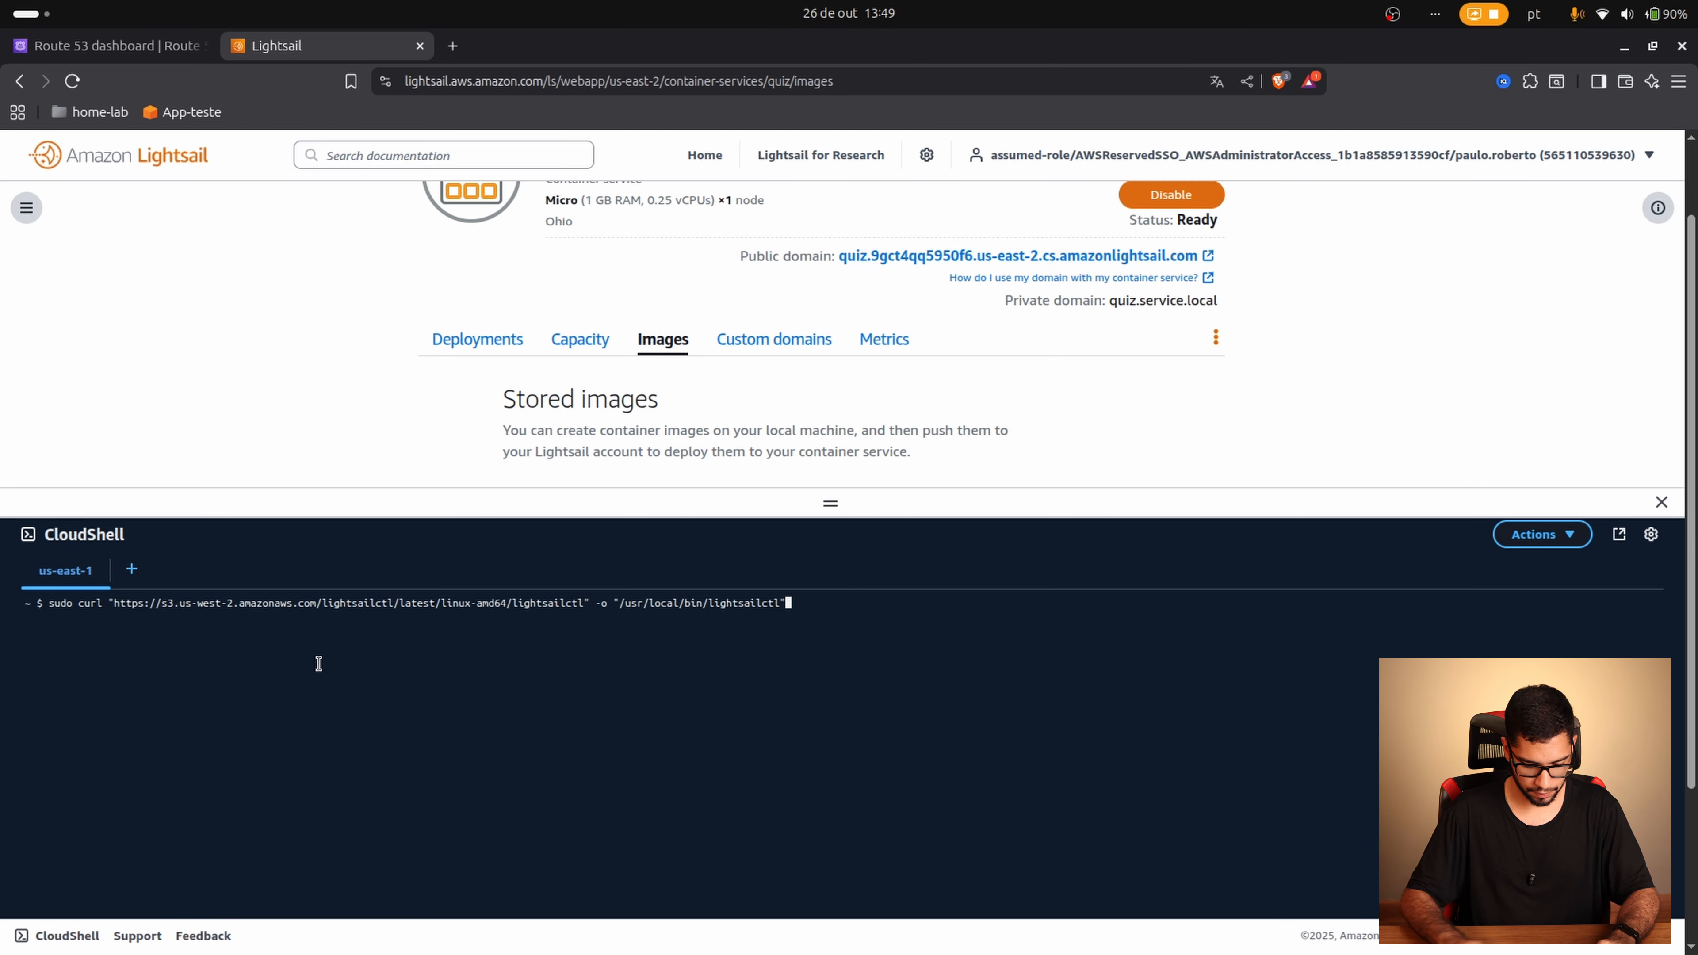
key("Return")
Step: Make the downloaded tool executable with the sudo chmod +x /usr/local/bin/lightsailctl command from notas.txt
key("alt+Tab")
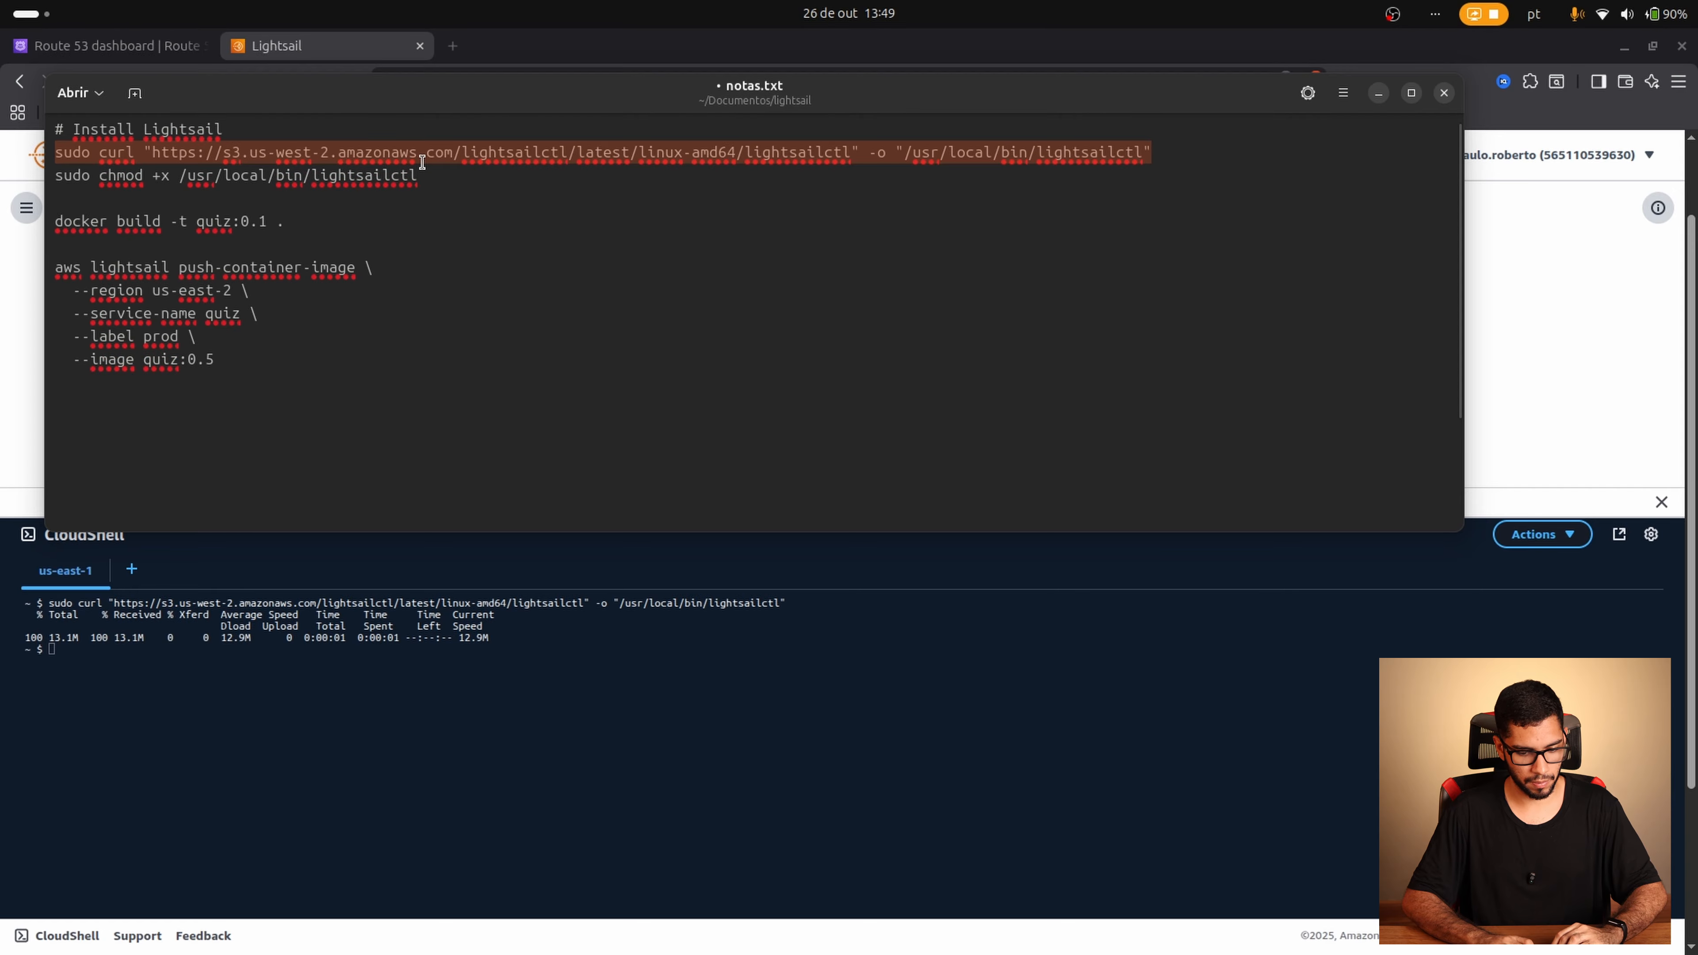
left_click_drag(421, 178, 58, 180)
key("ctrl+c")
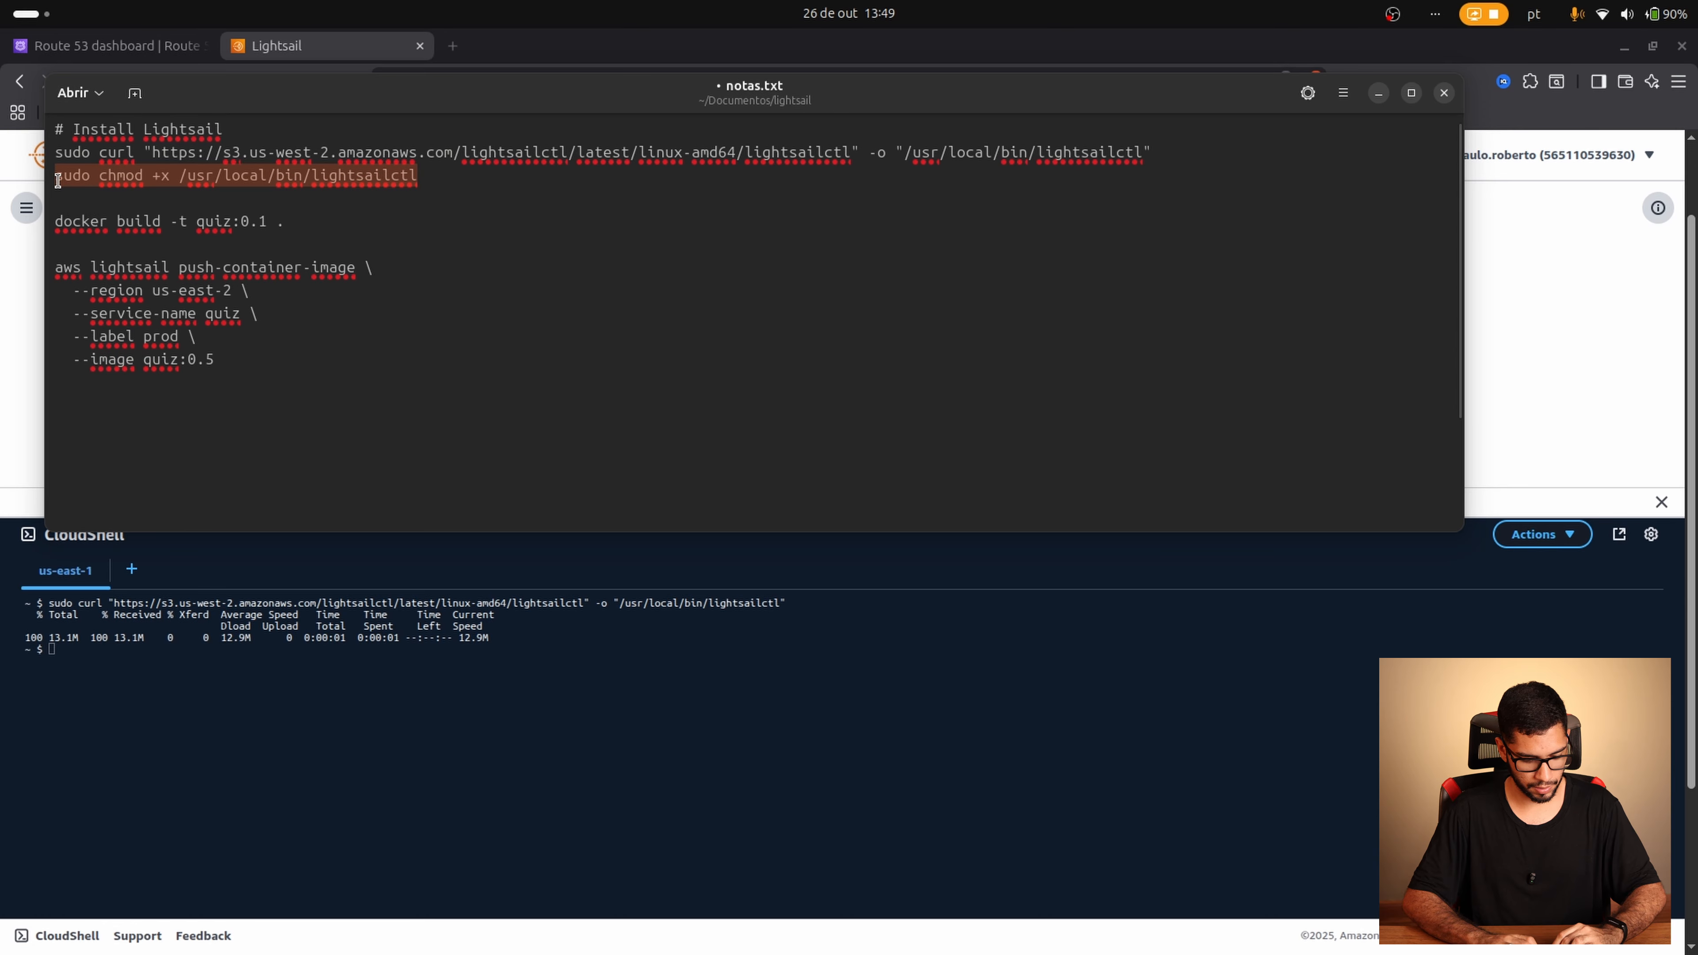
left_click(396, 693)
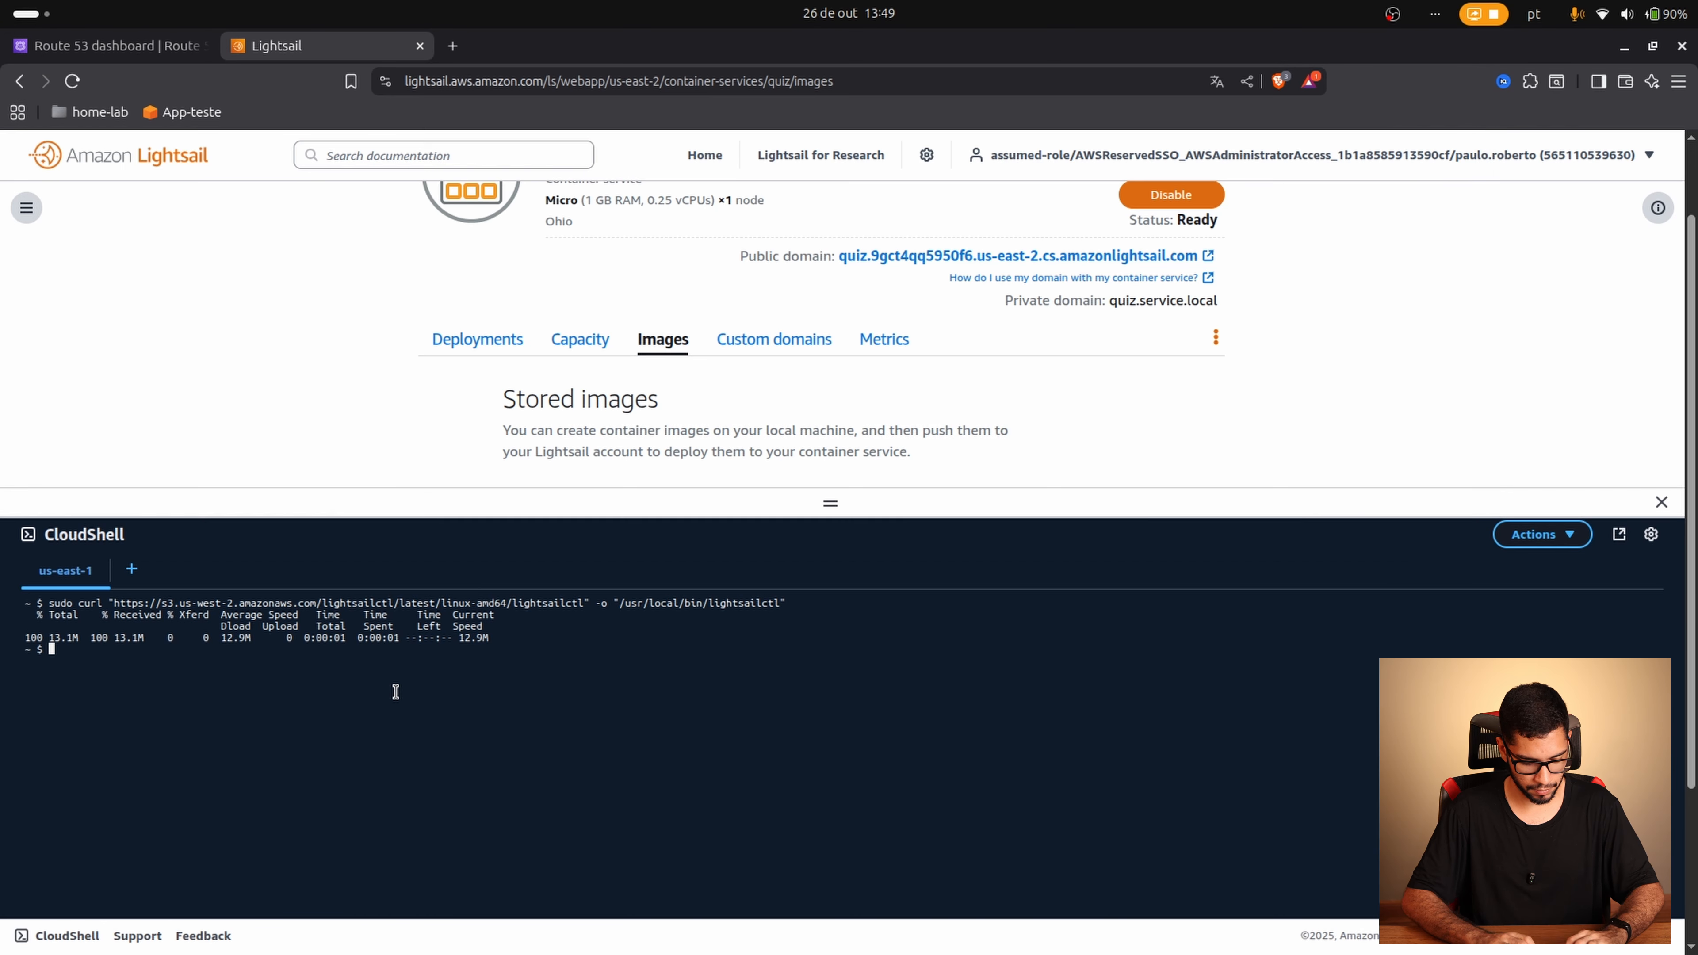
key("ctrl+v")
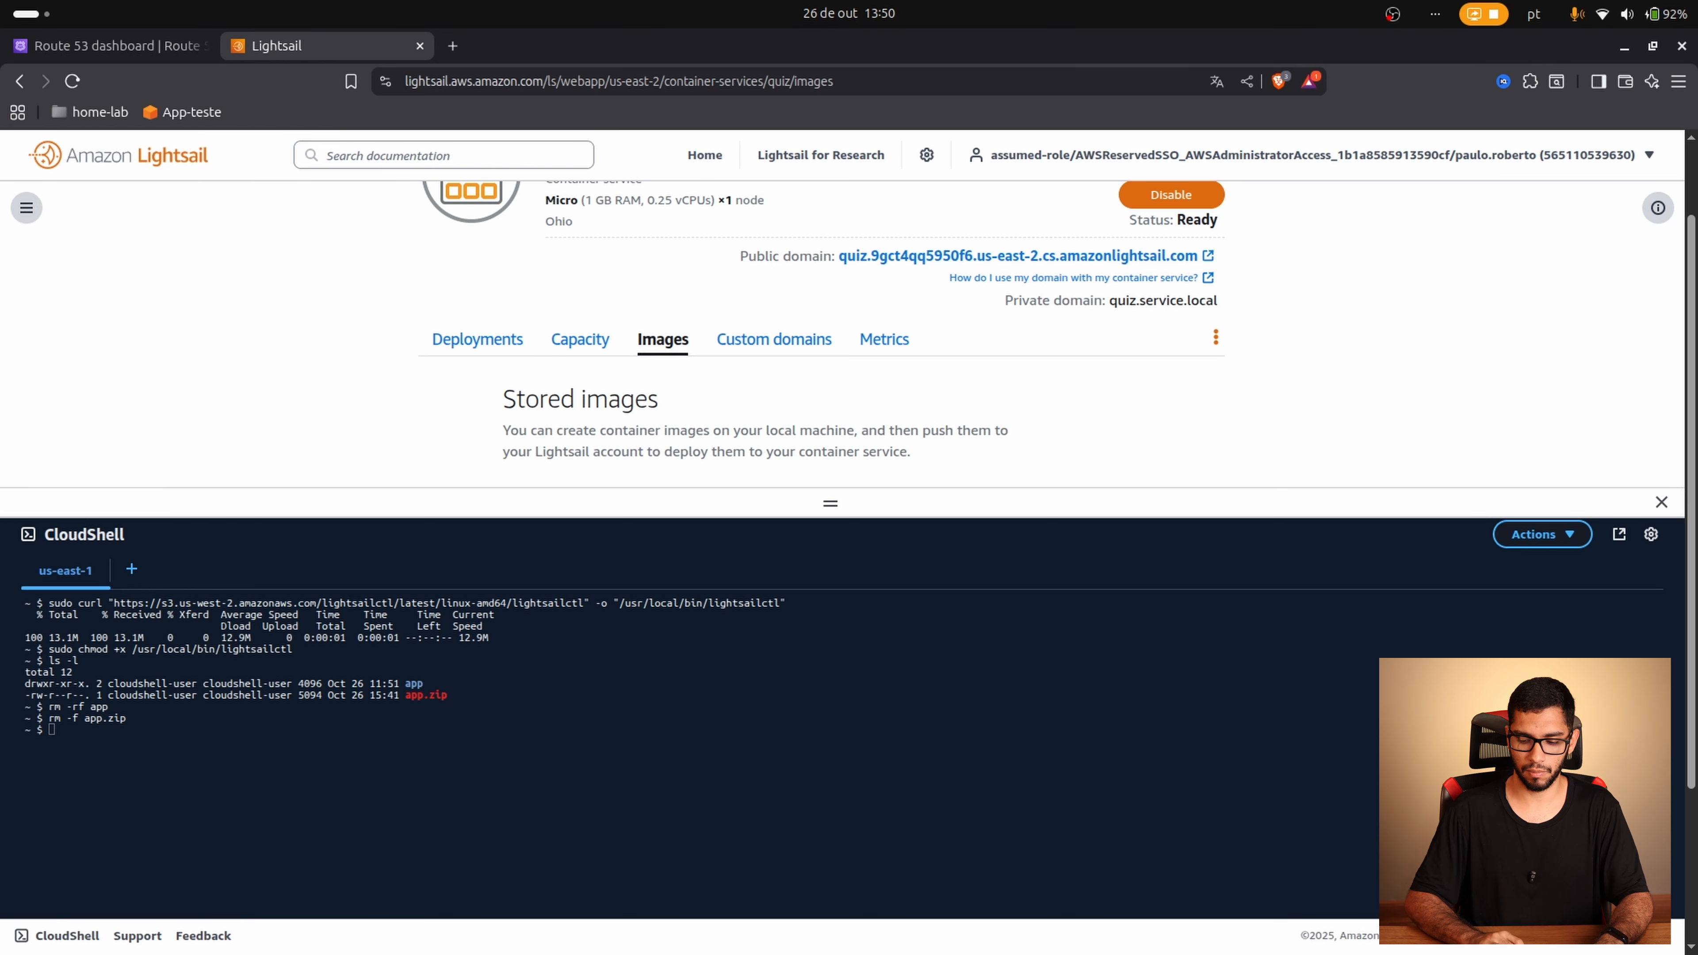
Step: Upload app.zip from the Documentos/lightsail folder to the CloudShell environment
left_click(1524, 543)
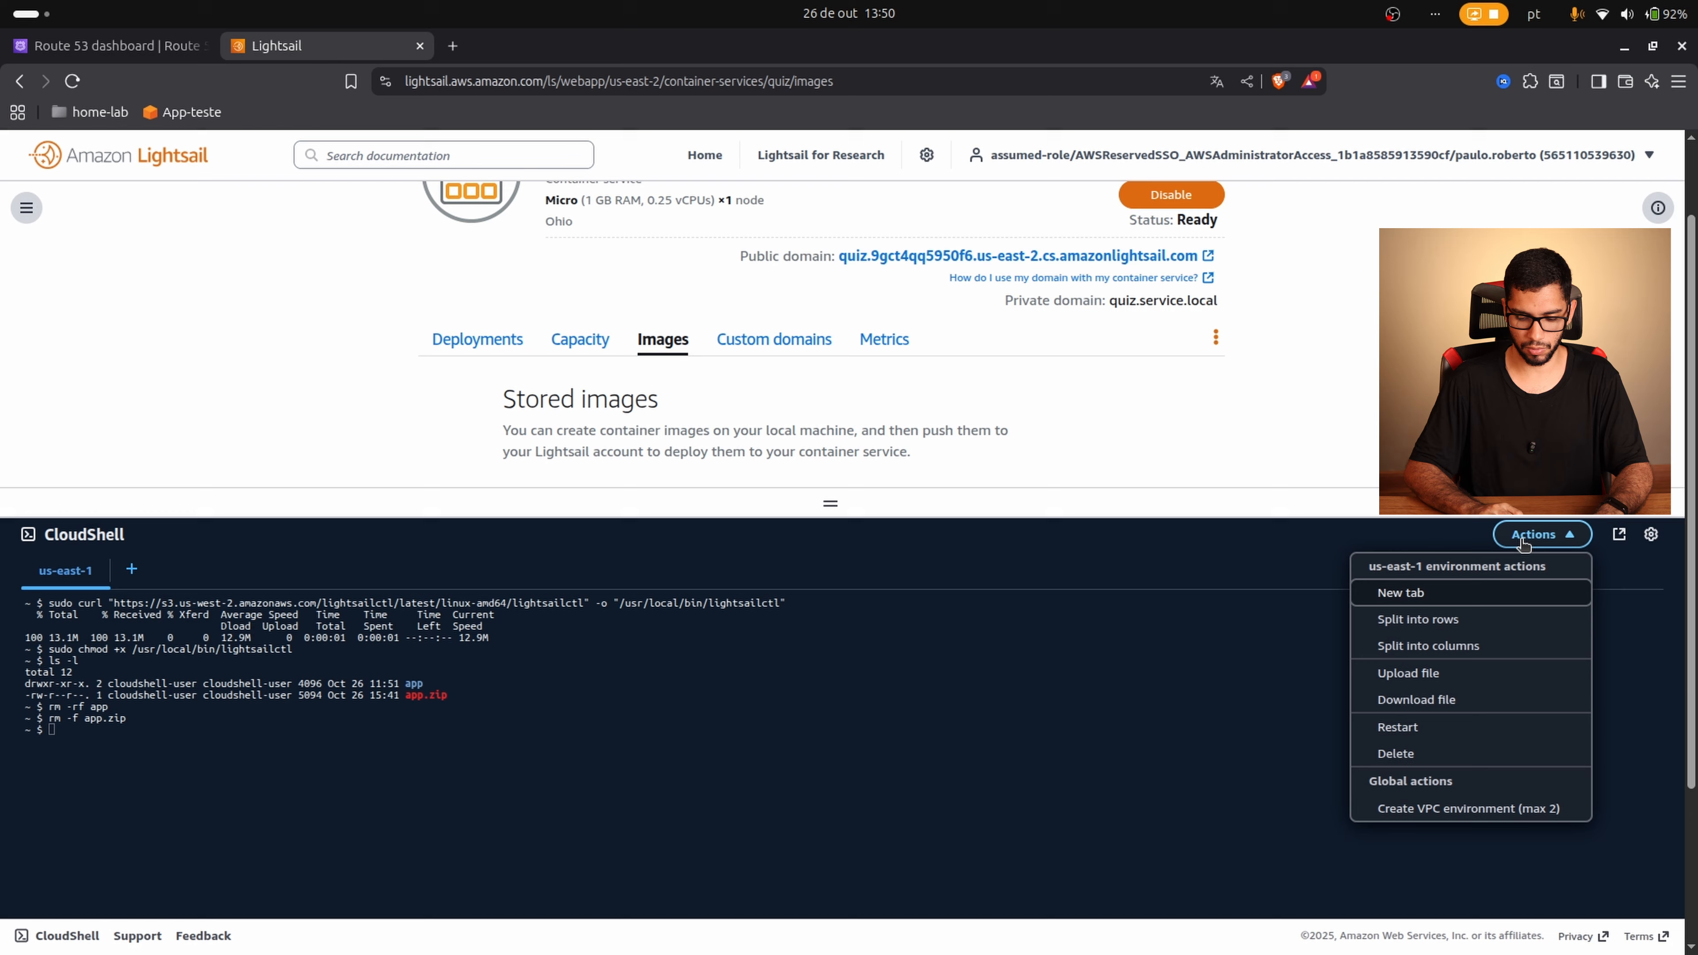
left_click(1408, 673)
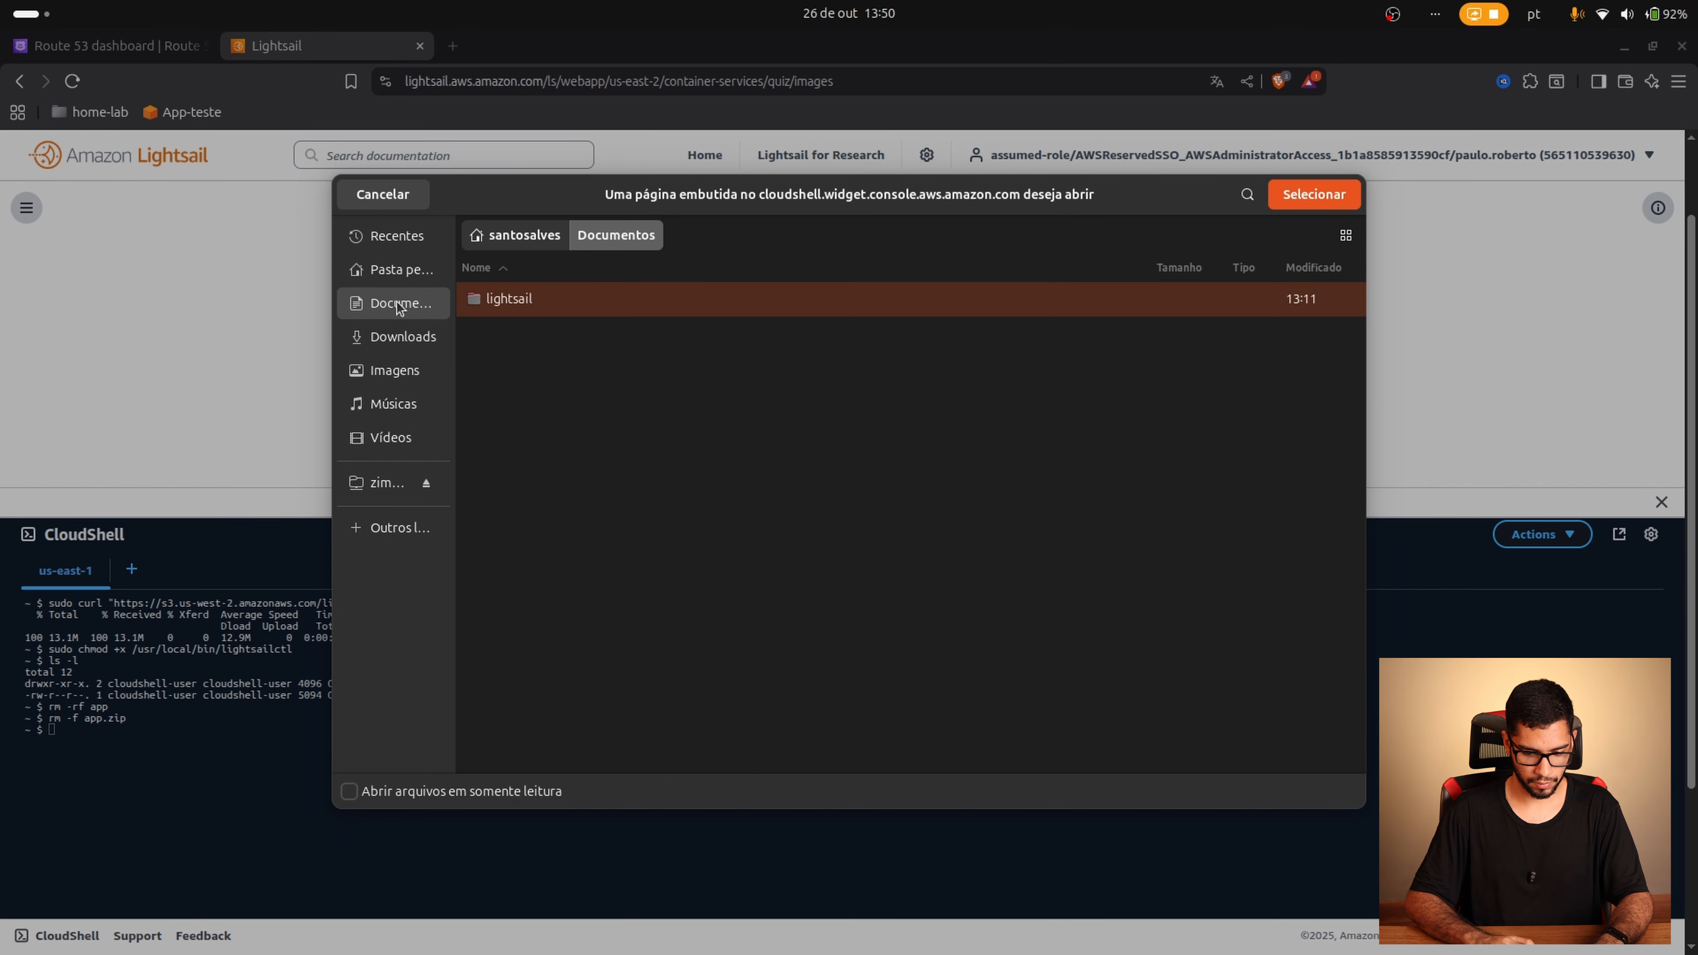
double_click(522, 298)
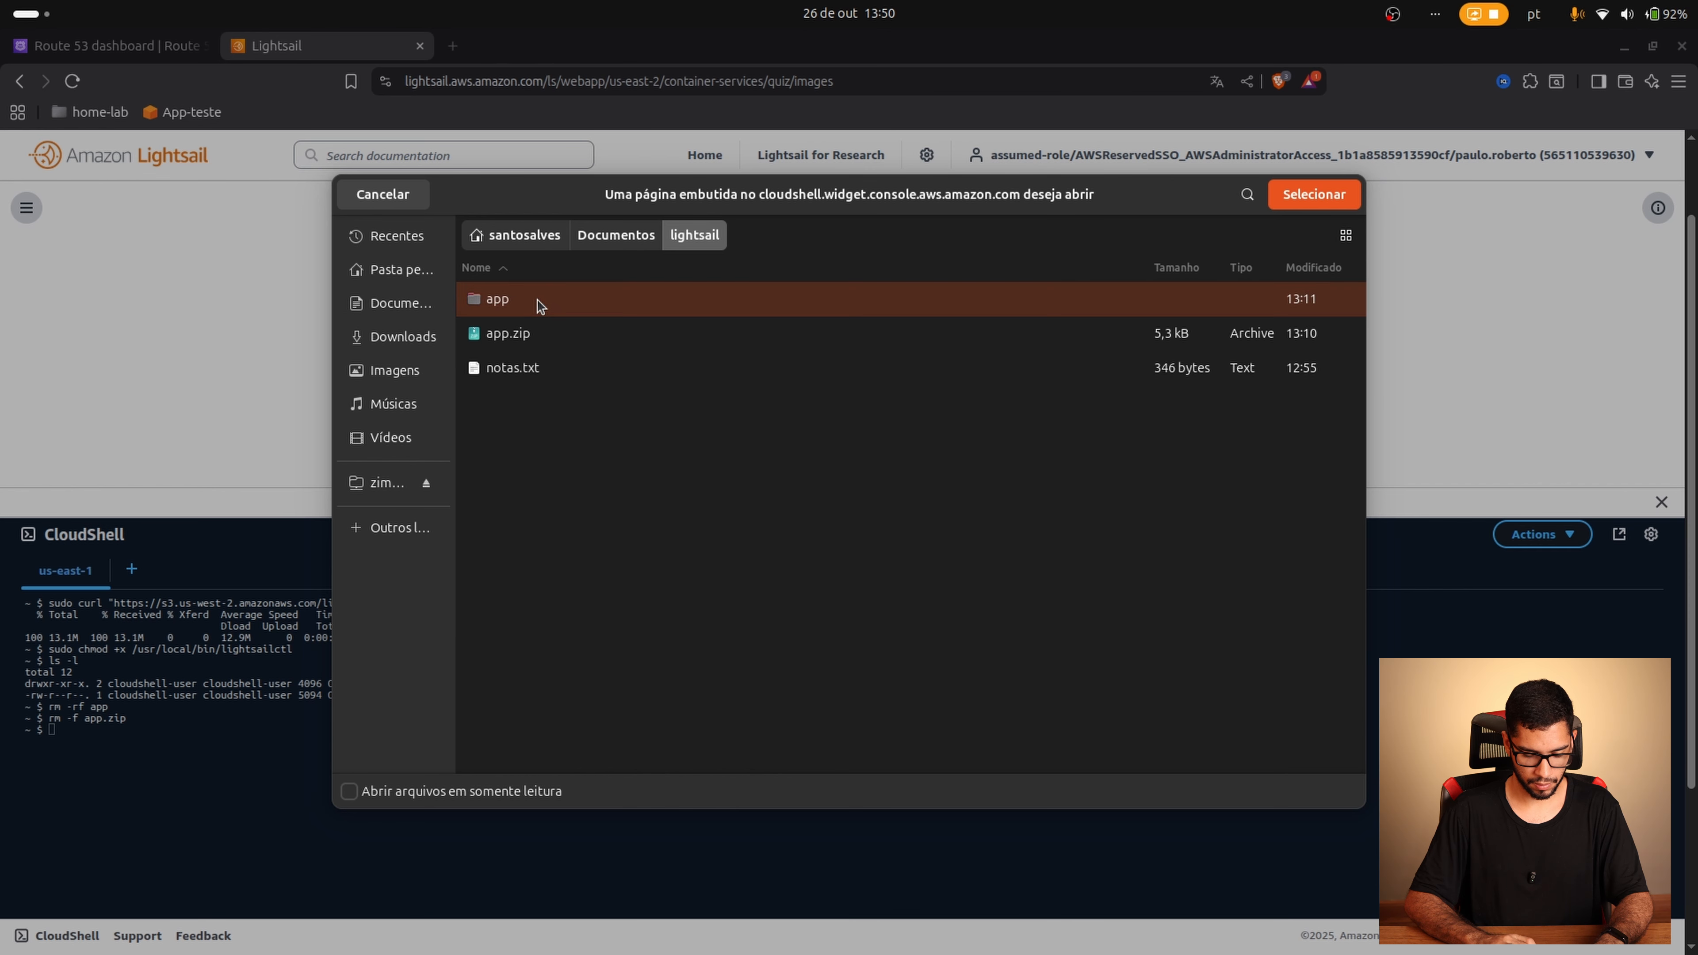
left_click(520, 338)
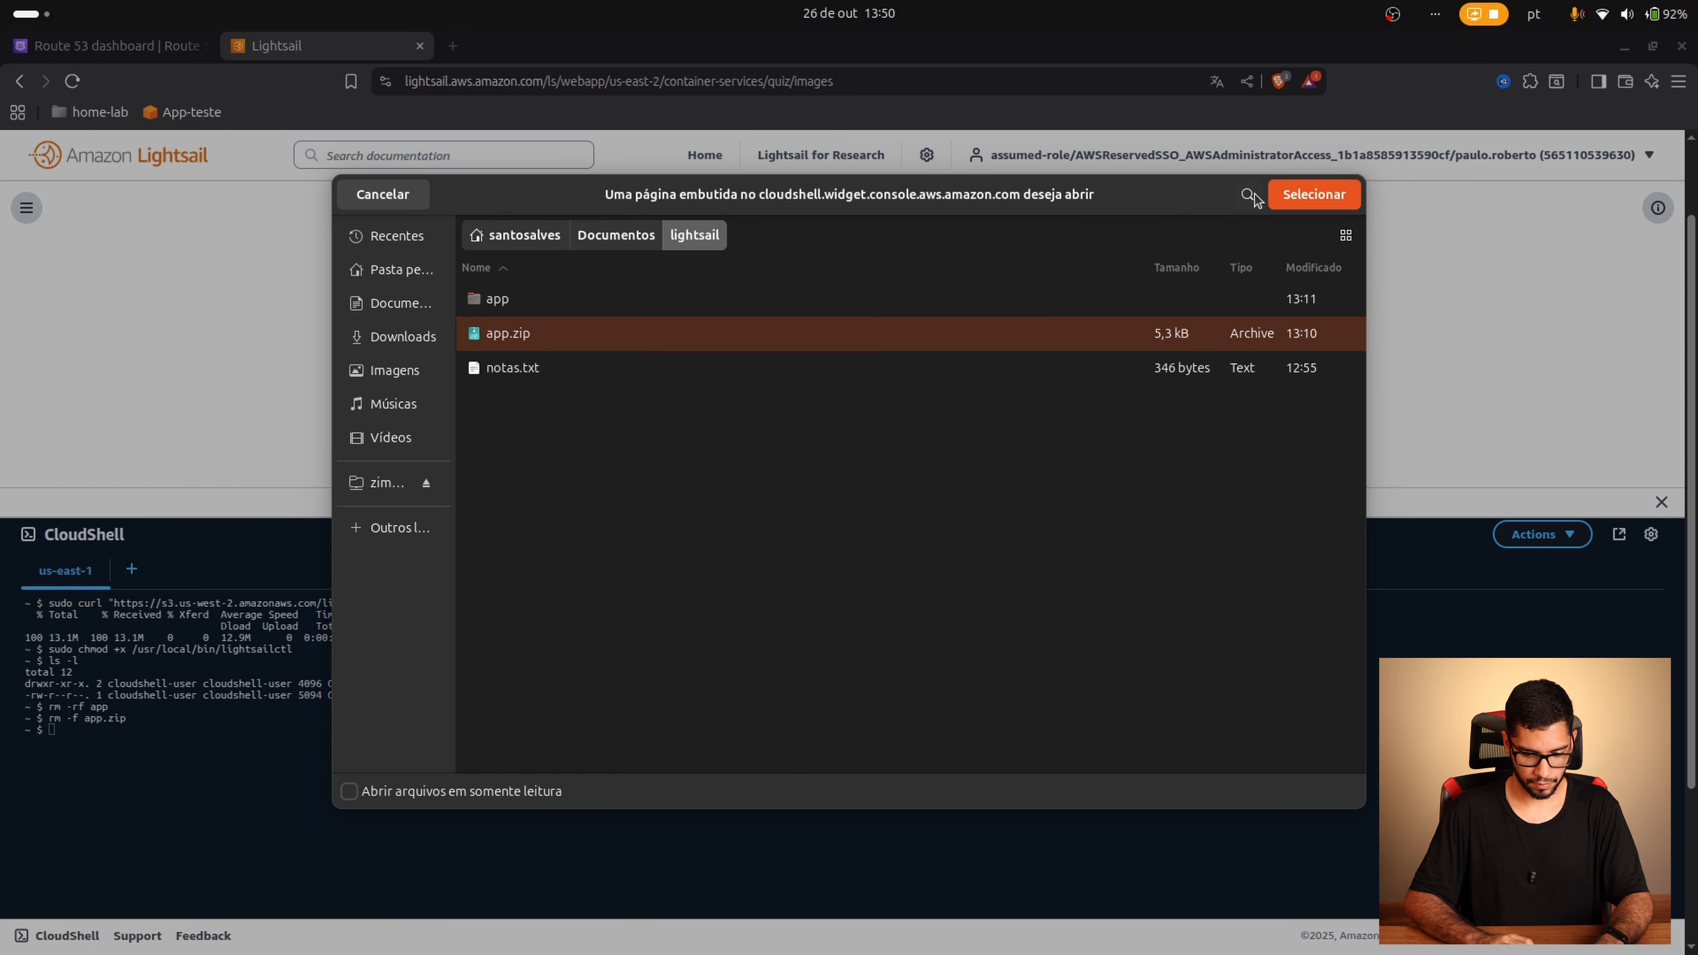
left_click(1313, 194)
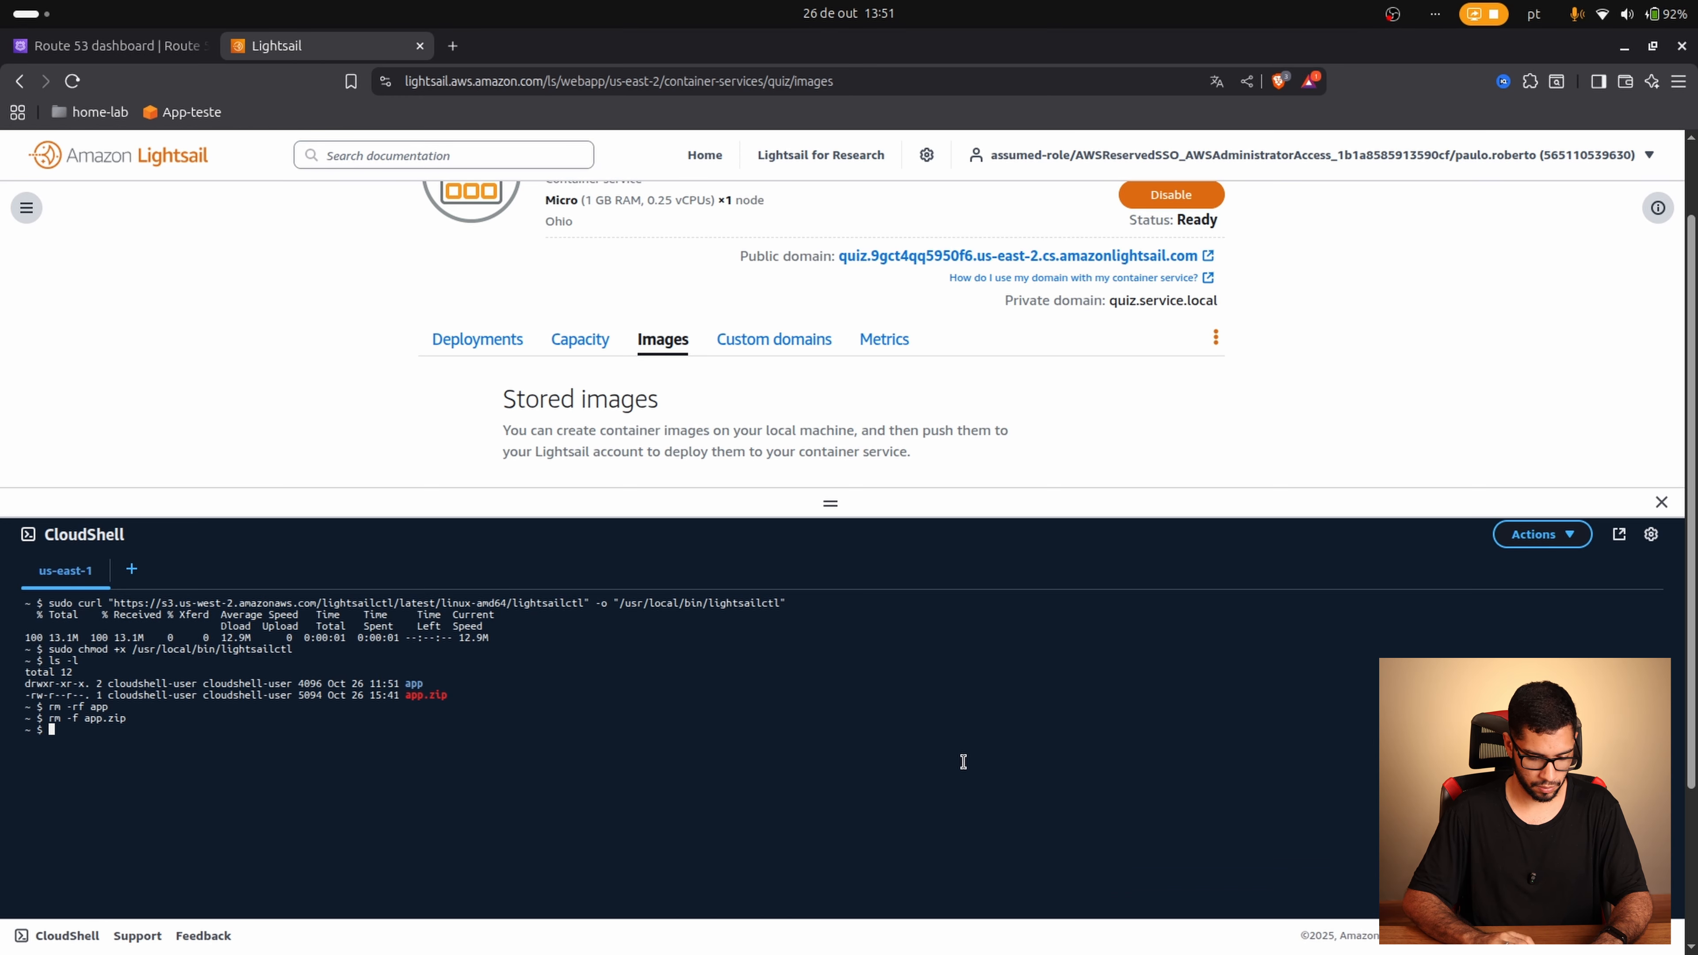
Step: Extract the uploaded app.zip archive in CloudShell with unzip
type("unzip ")
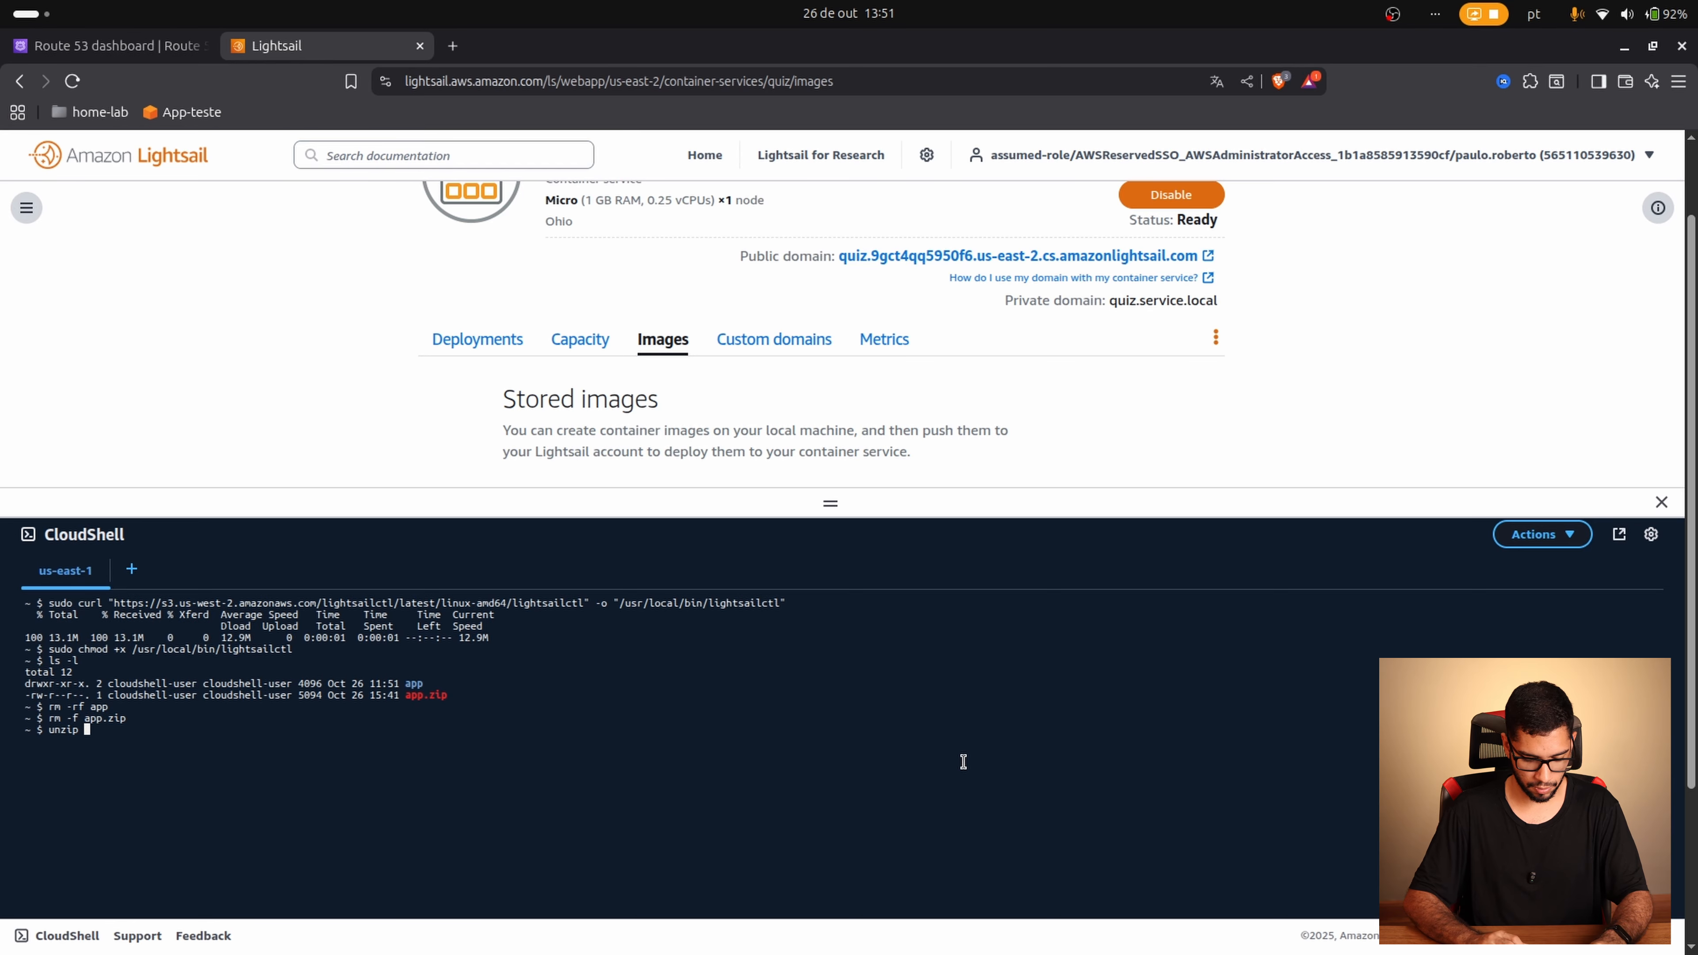
type("zpp")
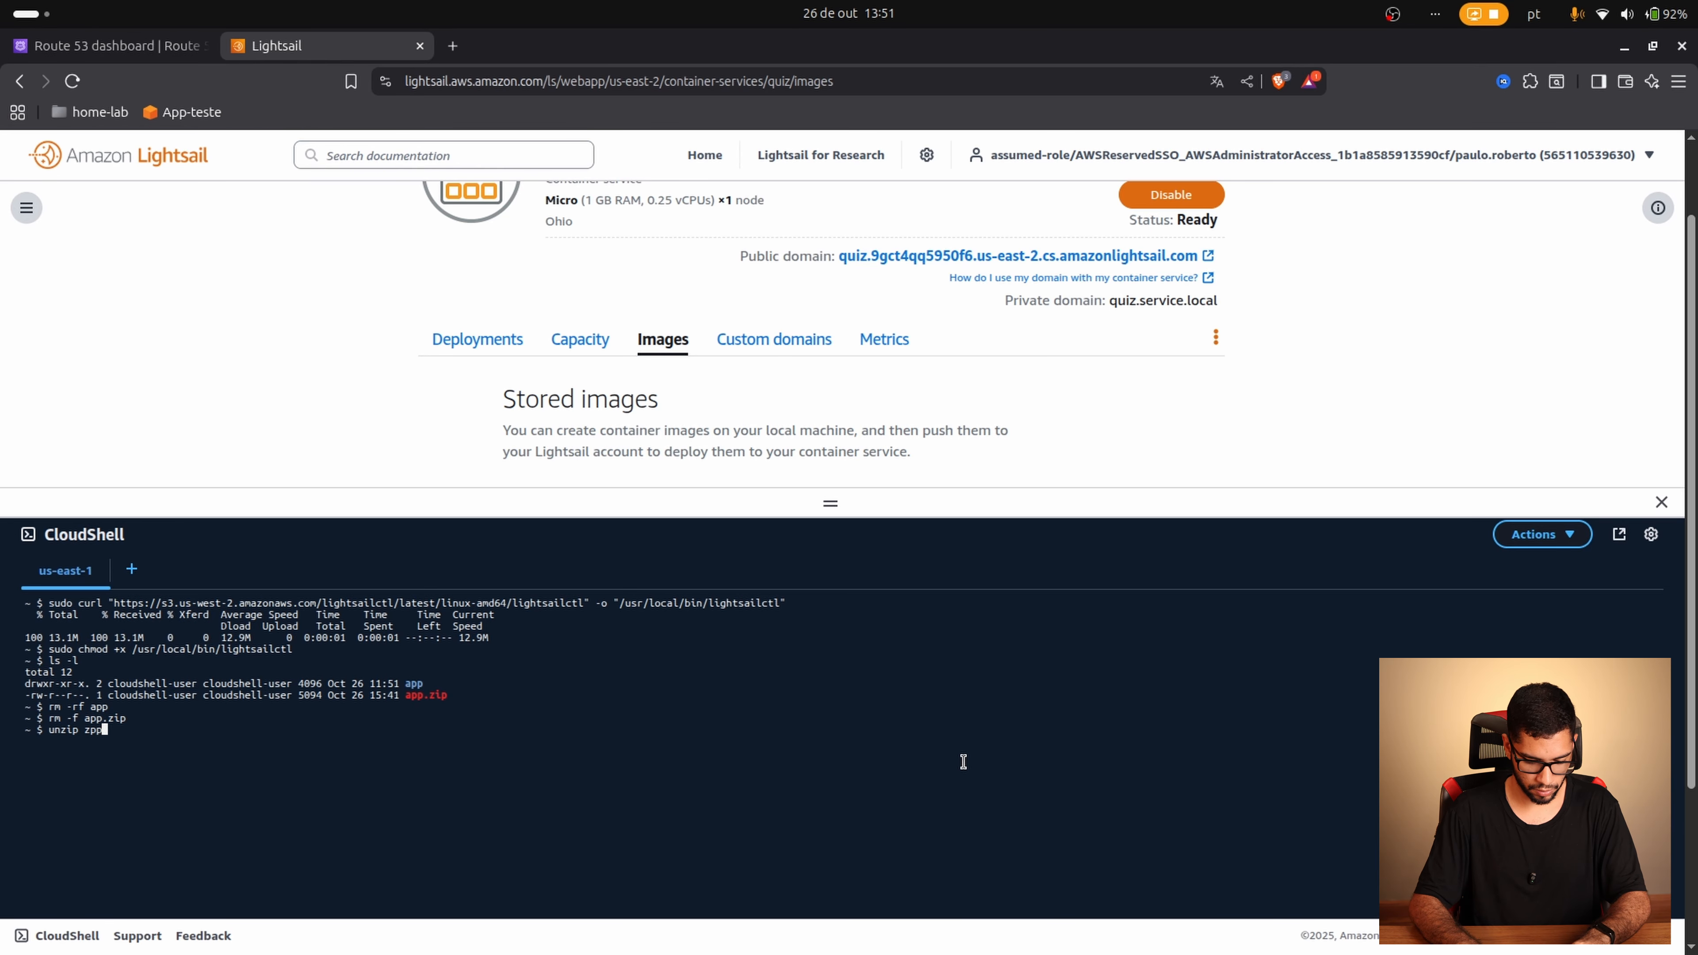
key("BackSpace")
key("BackSpace")
key("BackSpace")
type("app")
key("Tab")
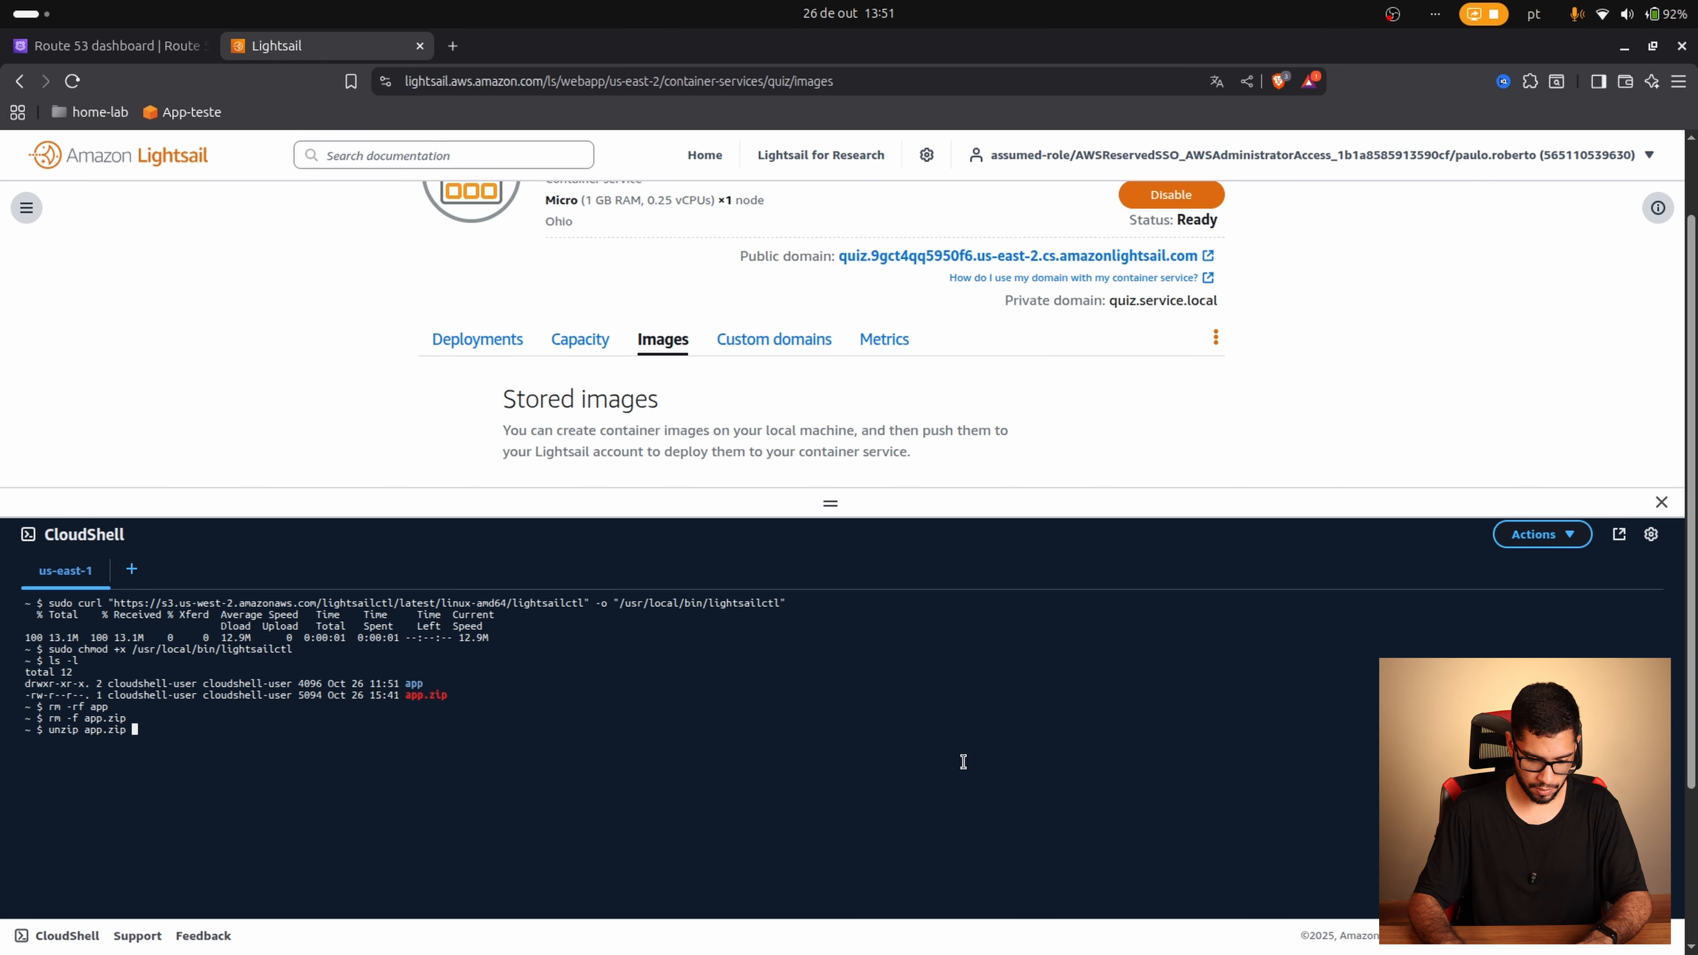
key("Return")
Step: Change into the extracted app directory and list its files in long format
type("cd app")
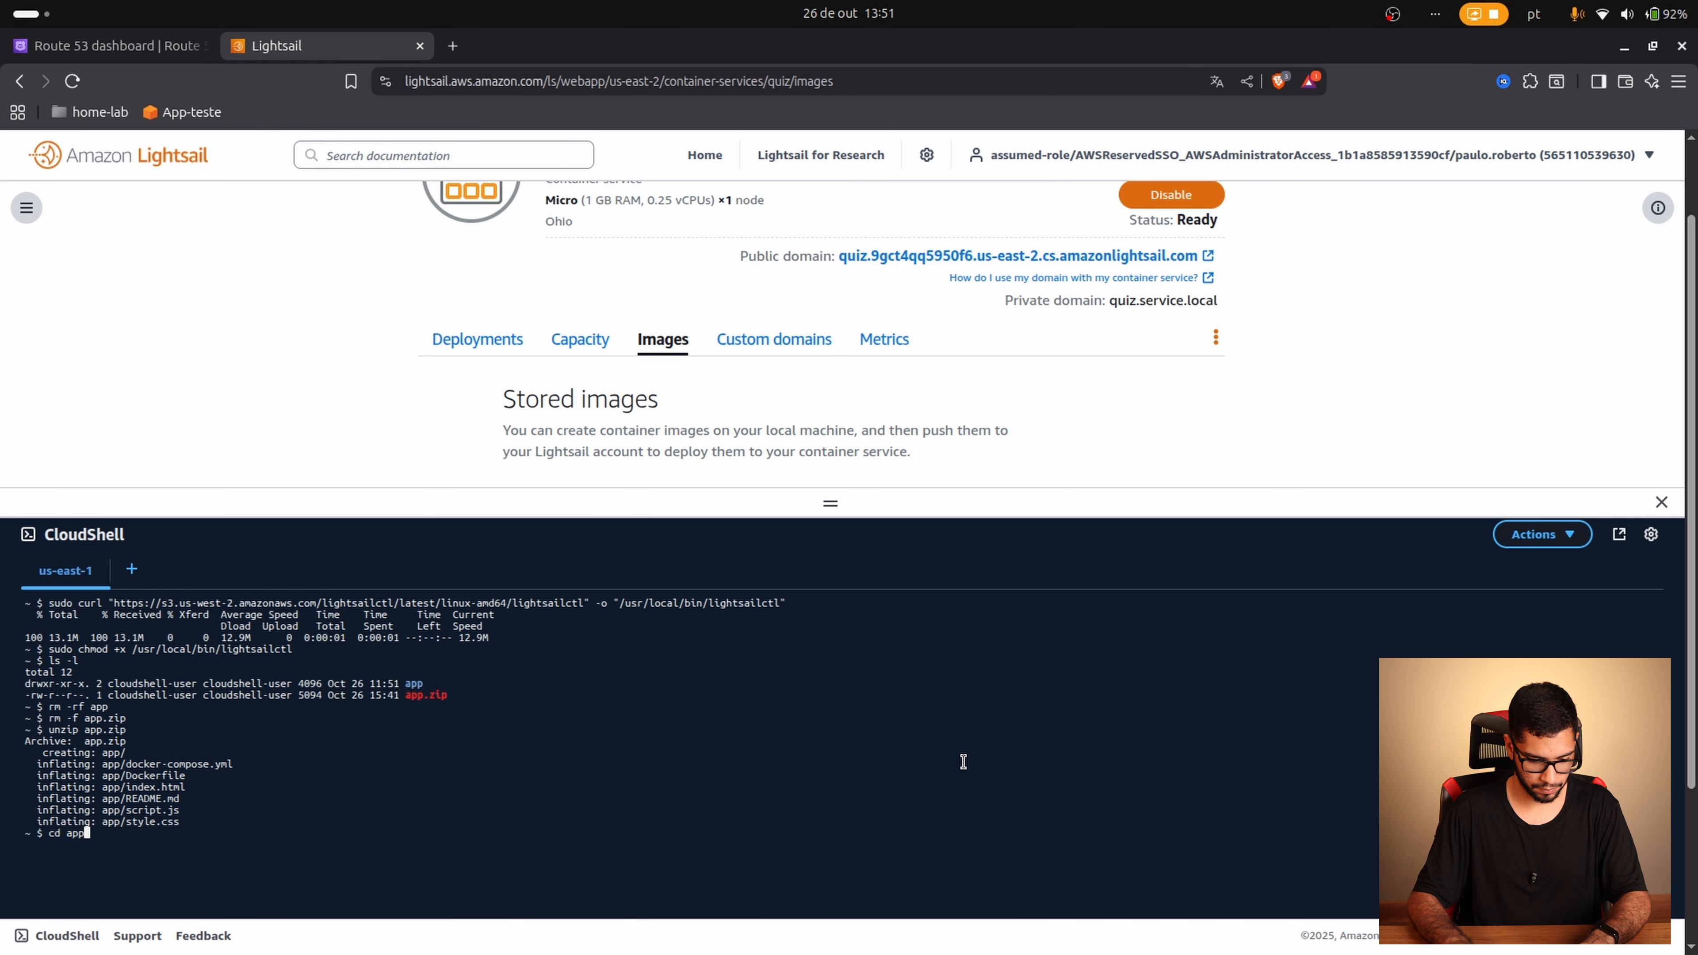
key("Return")
type("ls -l")
key("Return")
Step: Inspect the Dockerfile in vim, quit without saving, and list the Docker images available in CloudShell
type("vim DOck")
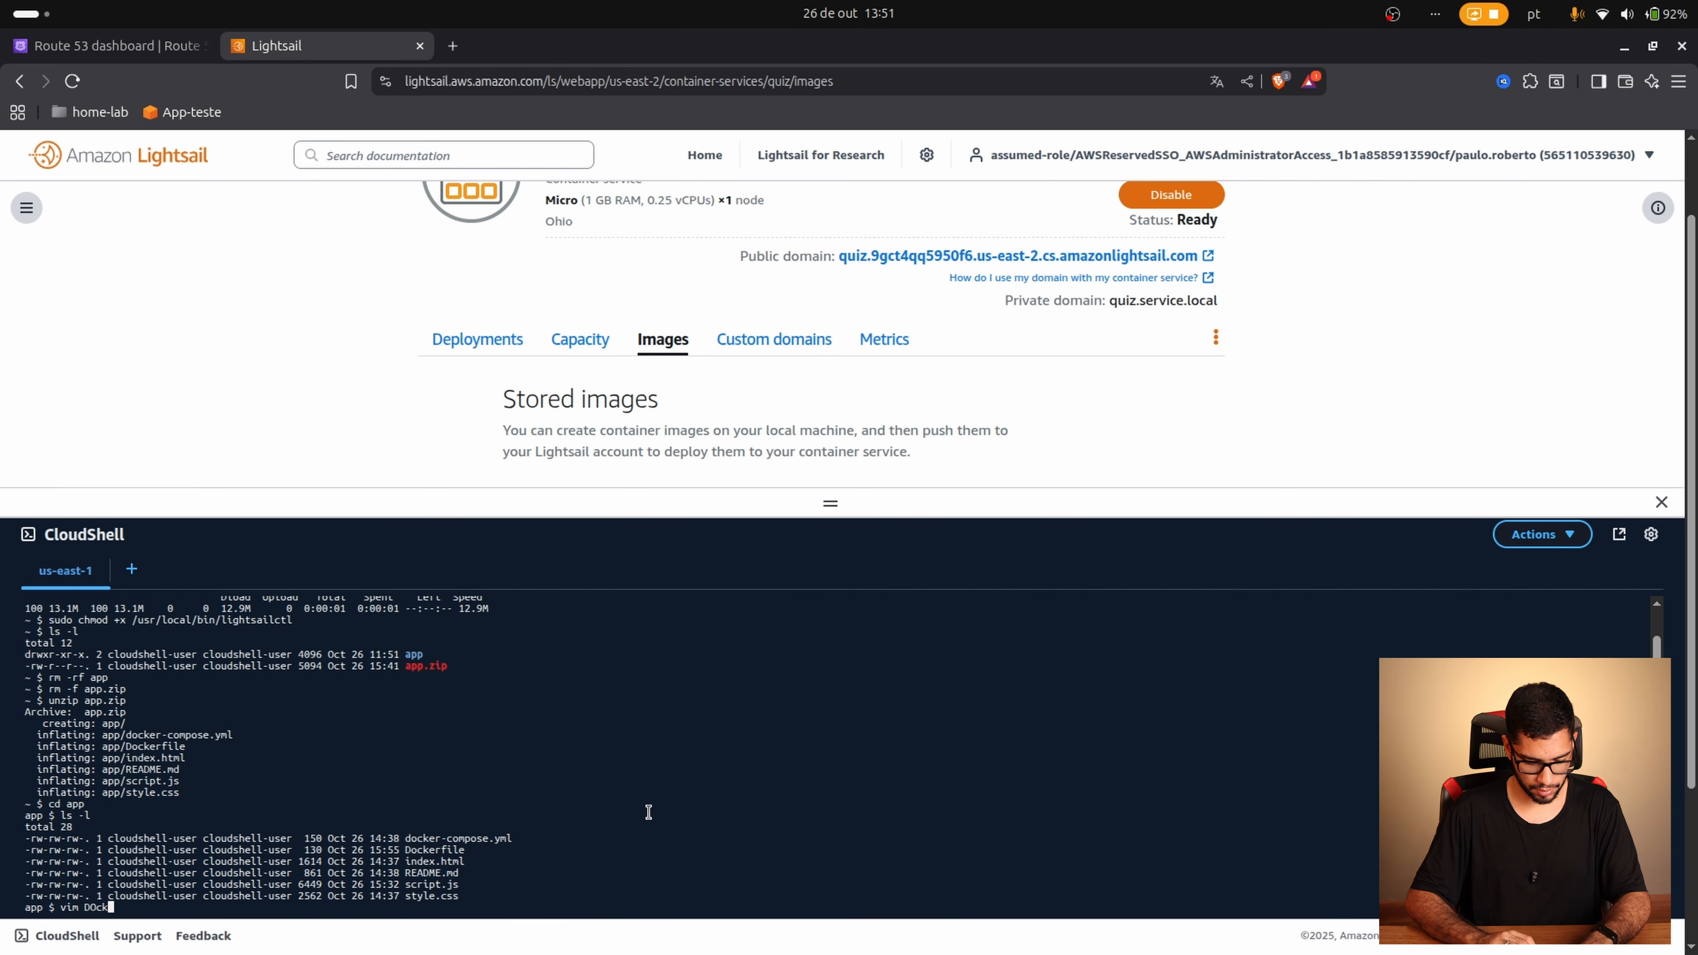
key("BackSpace")
key("BackSpace")
key("BackSpace")
key("Tab")
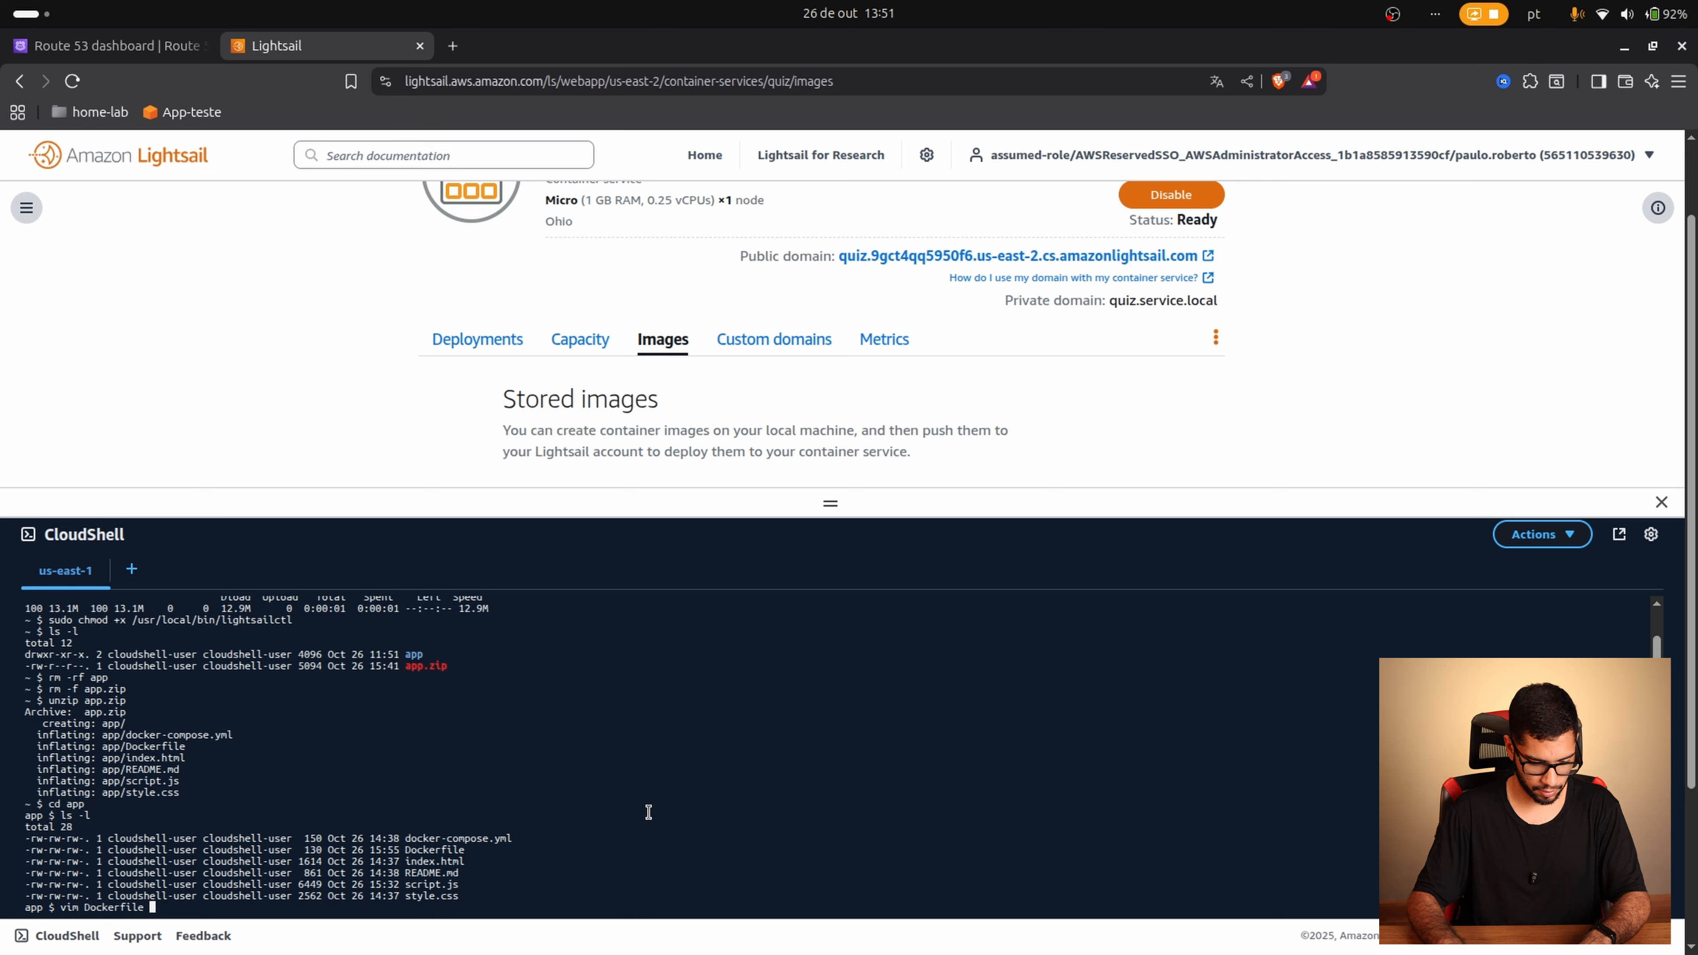
key("Return")
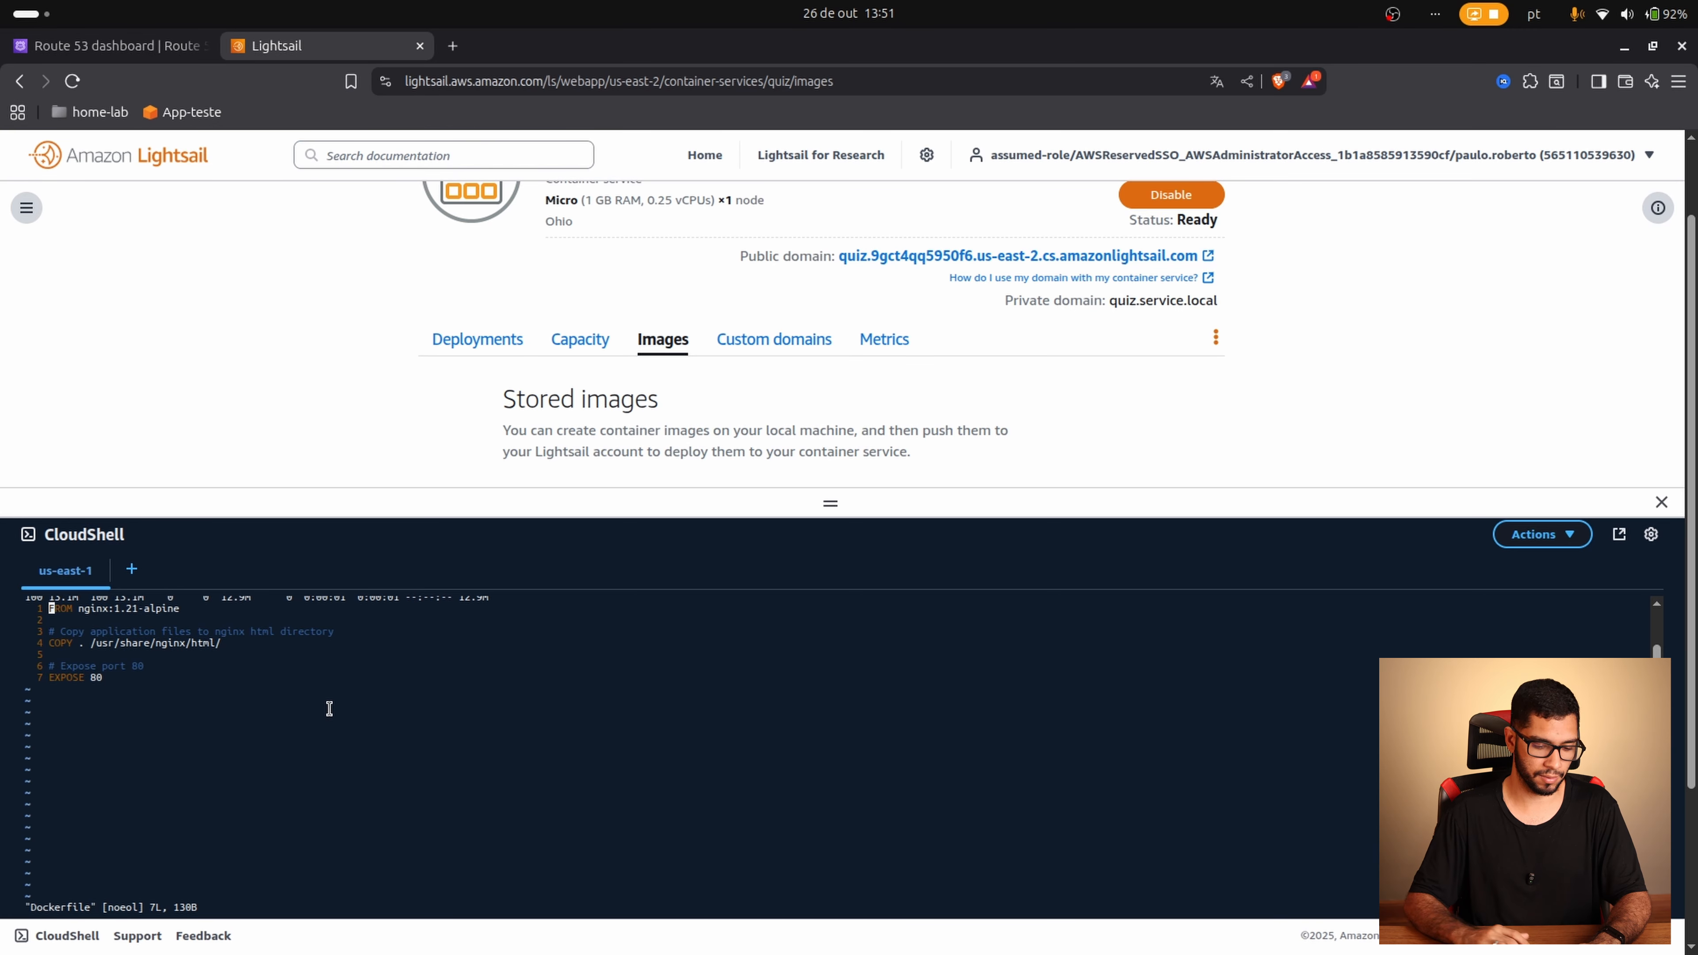
type(":q")
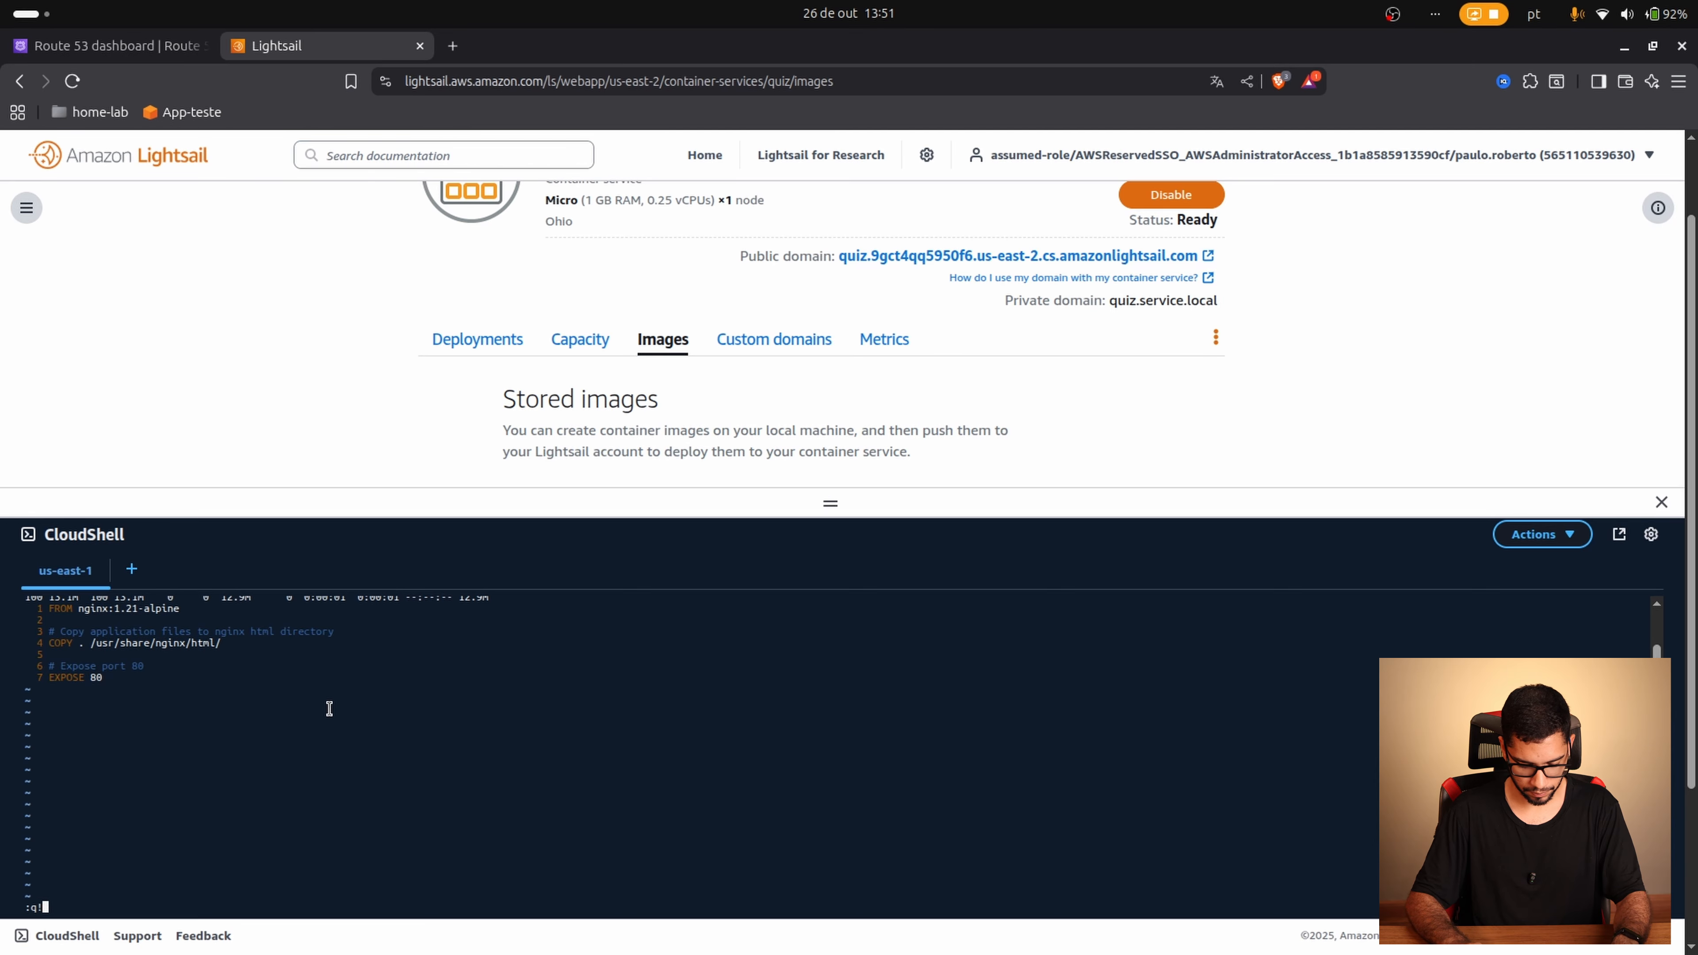
type("!")
key("Return")
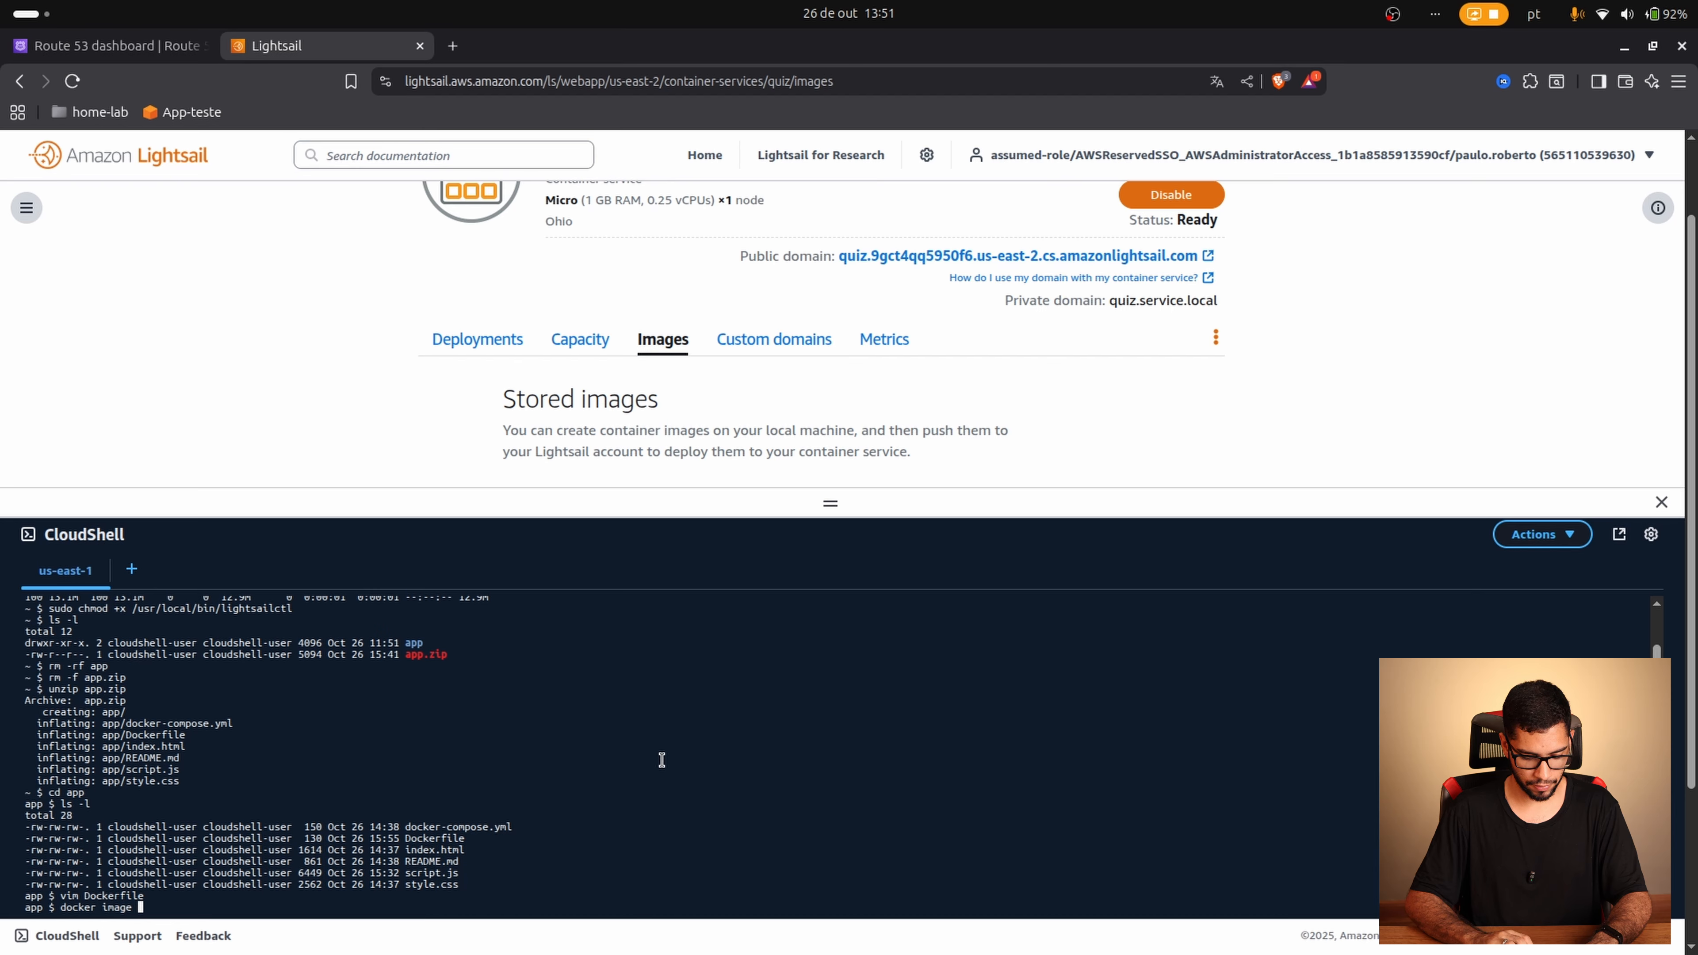
type("ls")
key("Return")
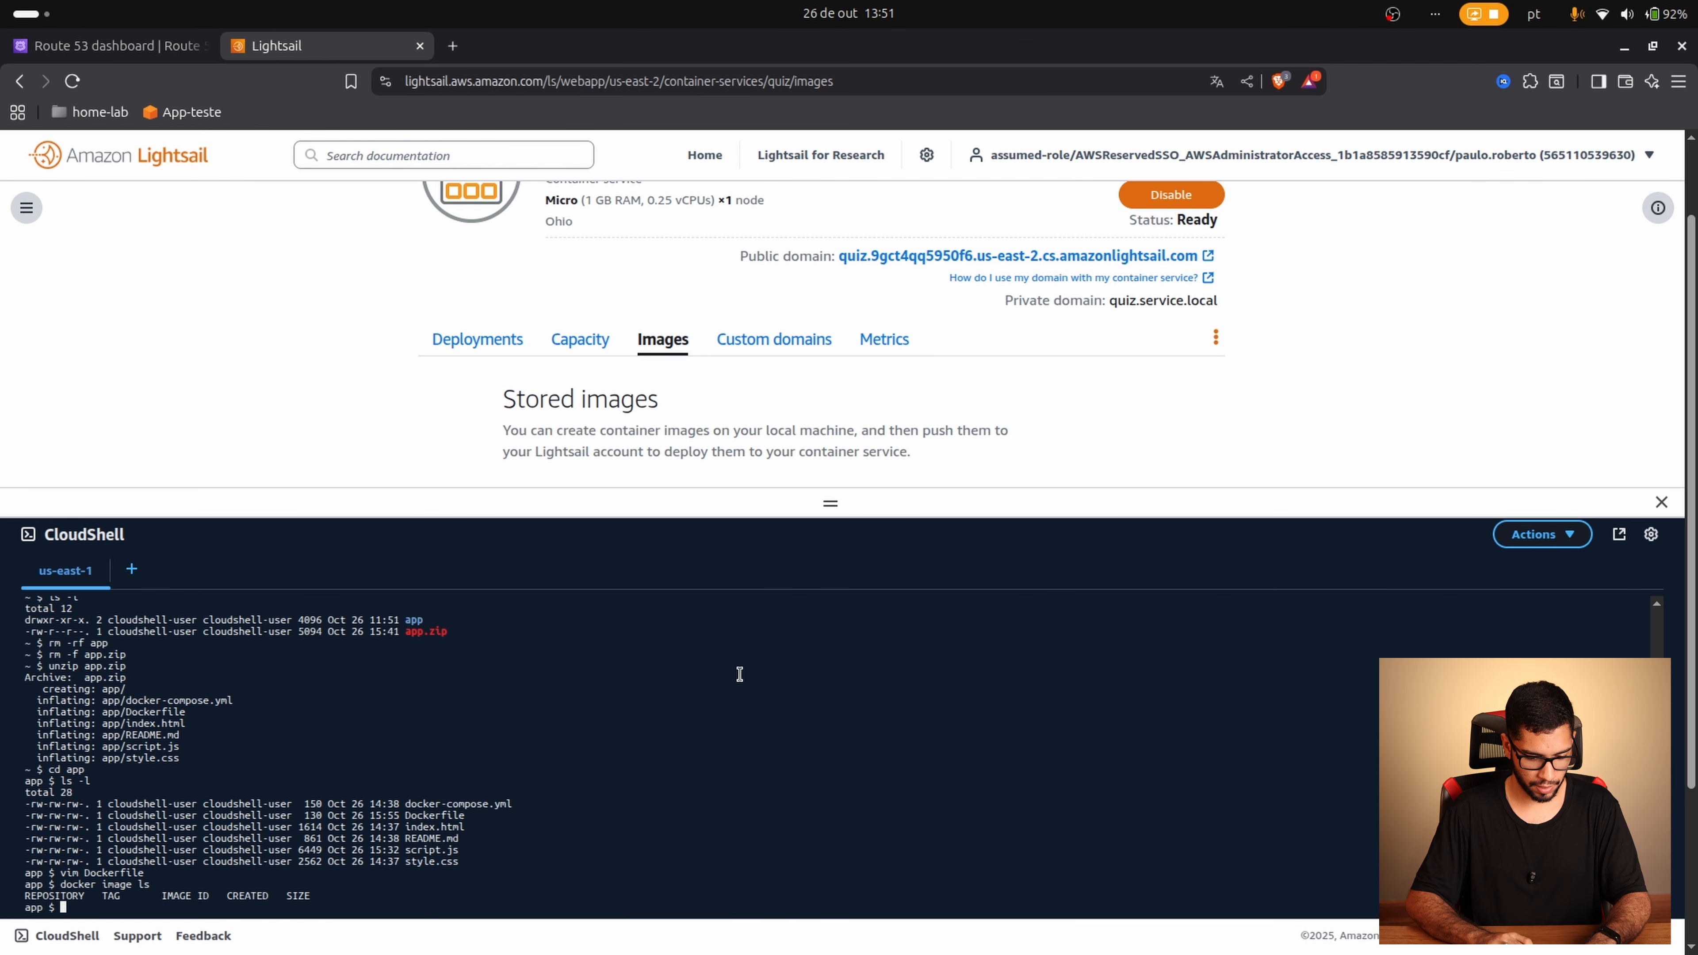
Step: Run docker build -t quiz:0.1 . from notas.txt in CloudShell, then list the Docker images
mouse_move(494, 947)
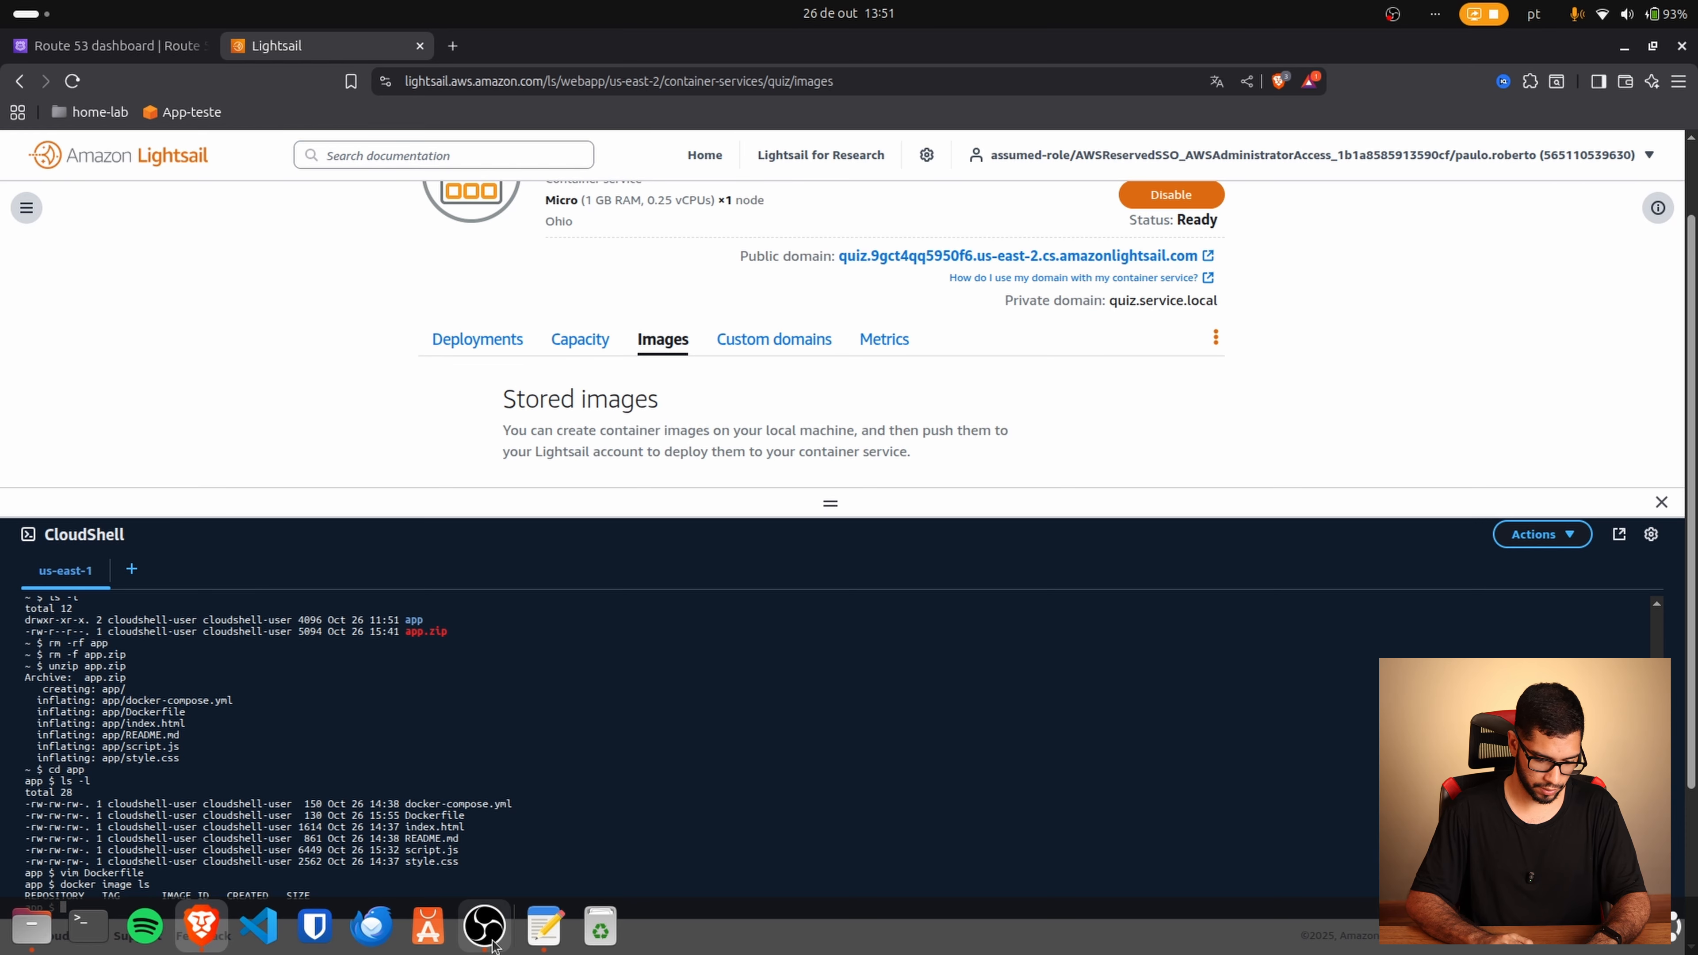
left_click(545, 926)
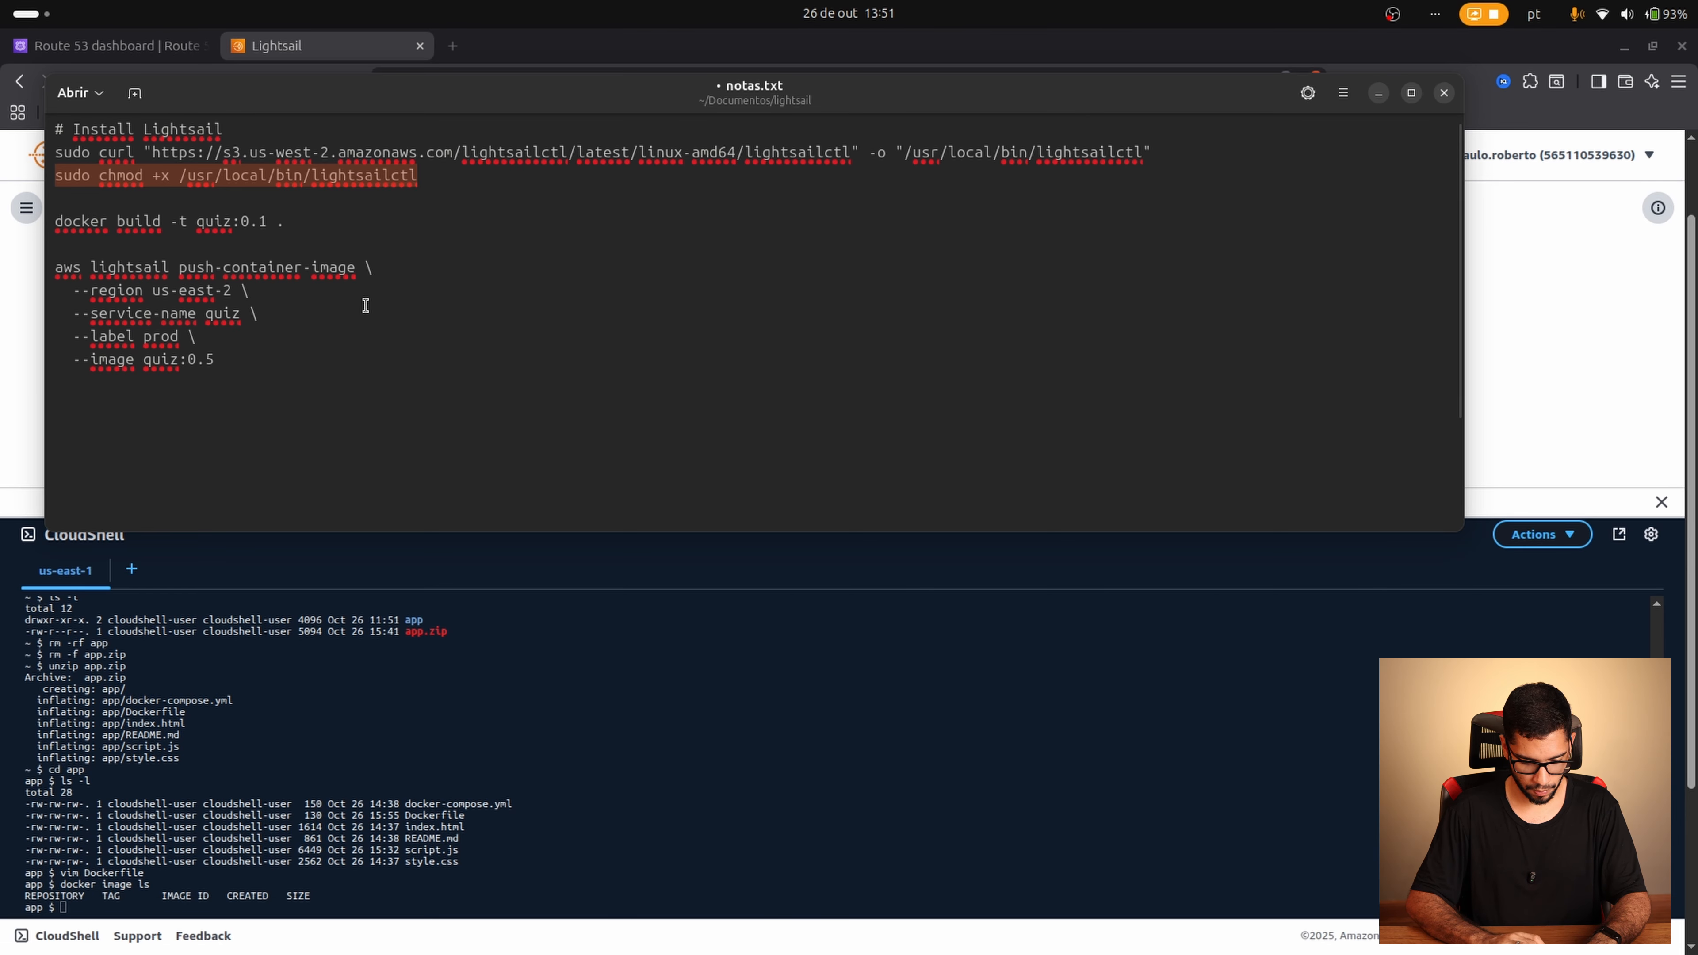
left_click(333, 215)
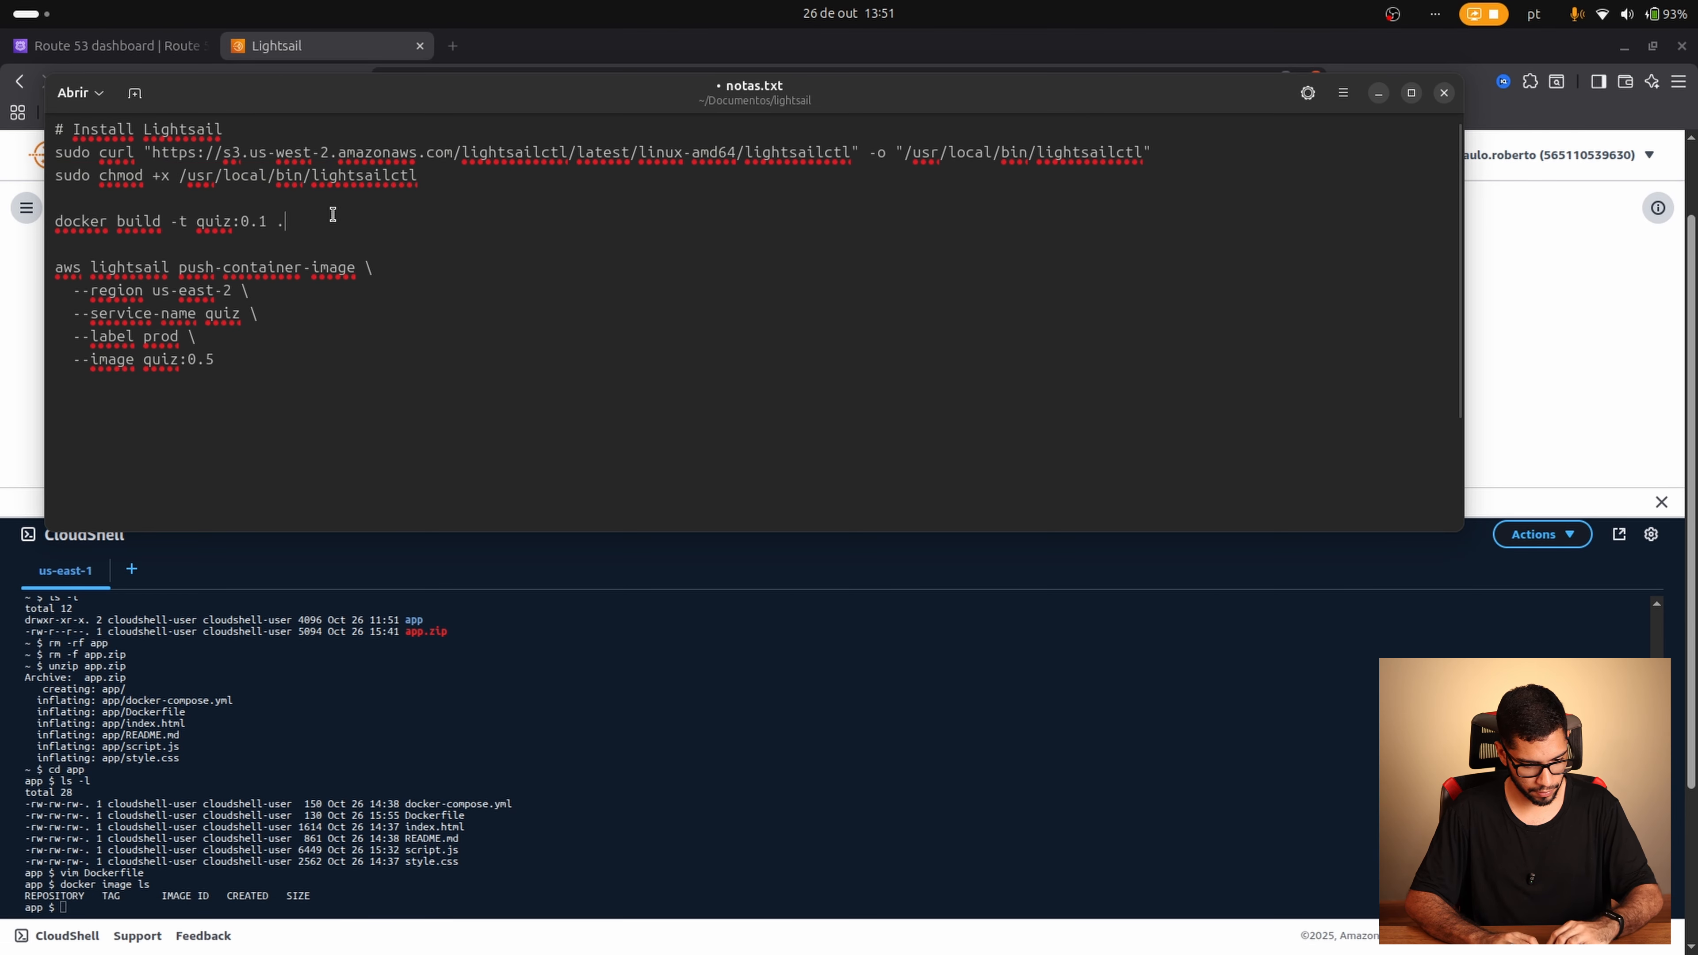
left_click_drag(333, 215, 91, 233)
key("ctrl+c")
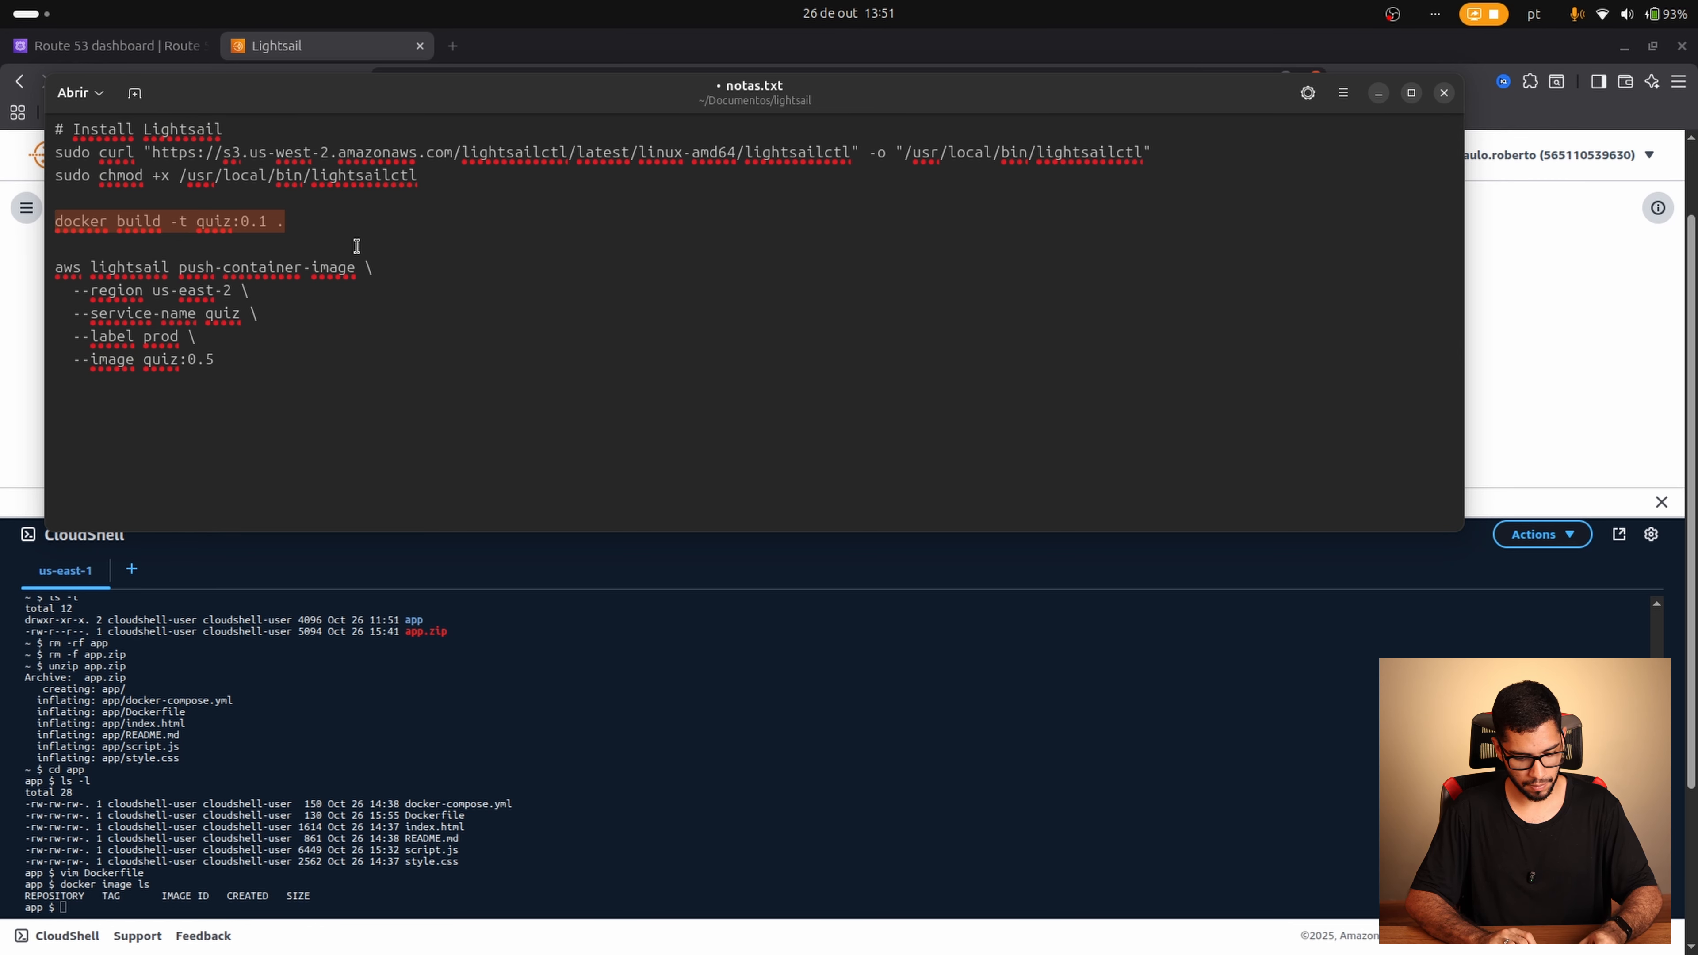
left_click(754, 739)
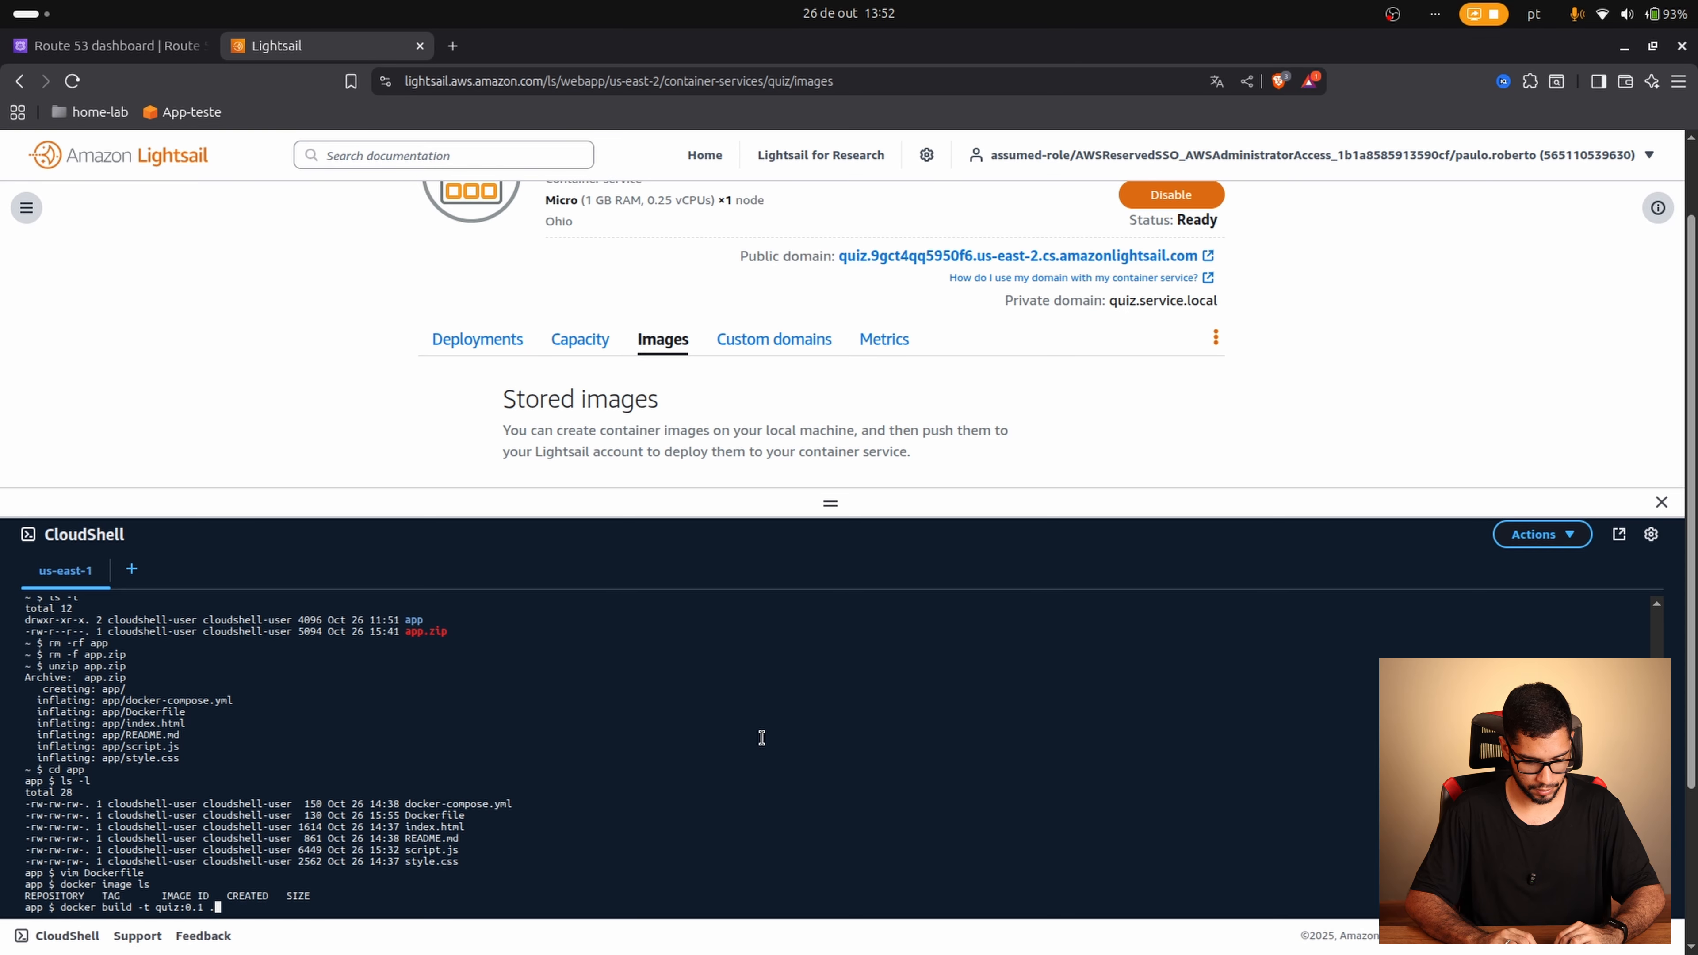
key("ctrl+v")
key("Return")
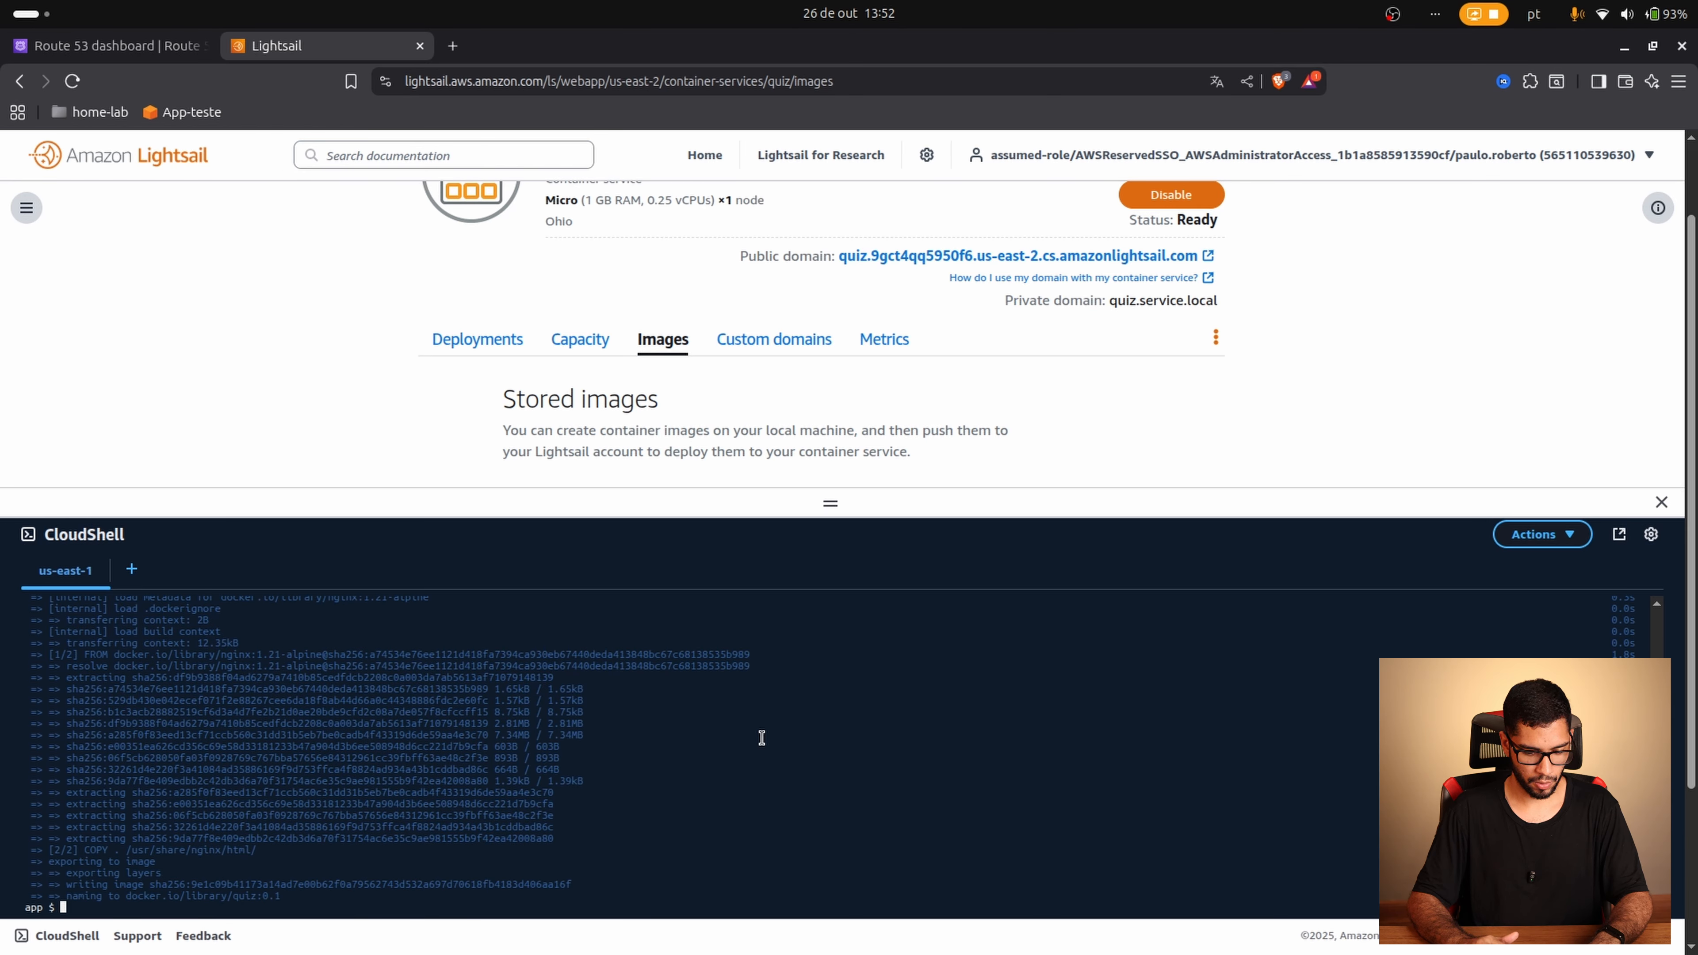
type("docker image ls")
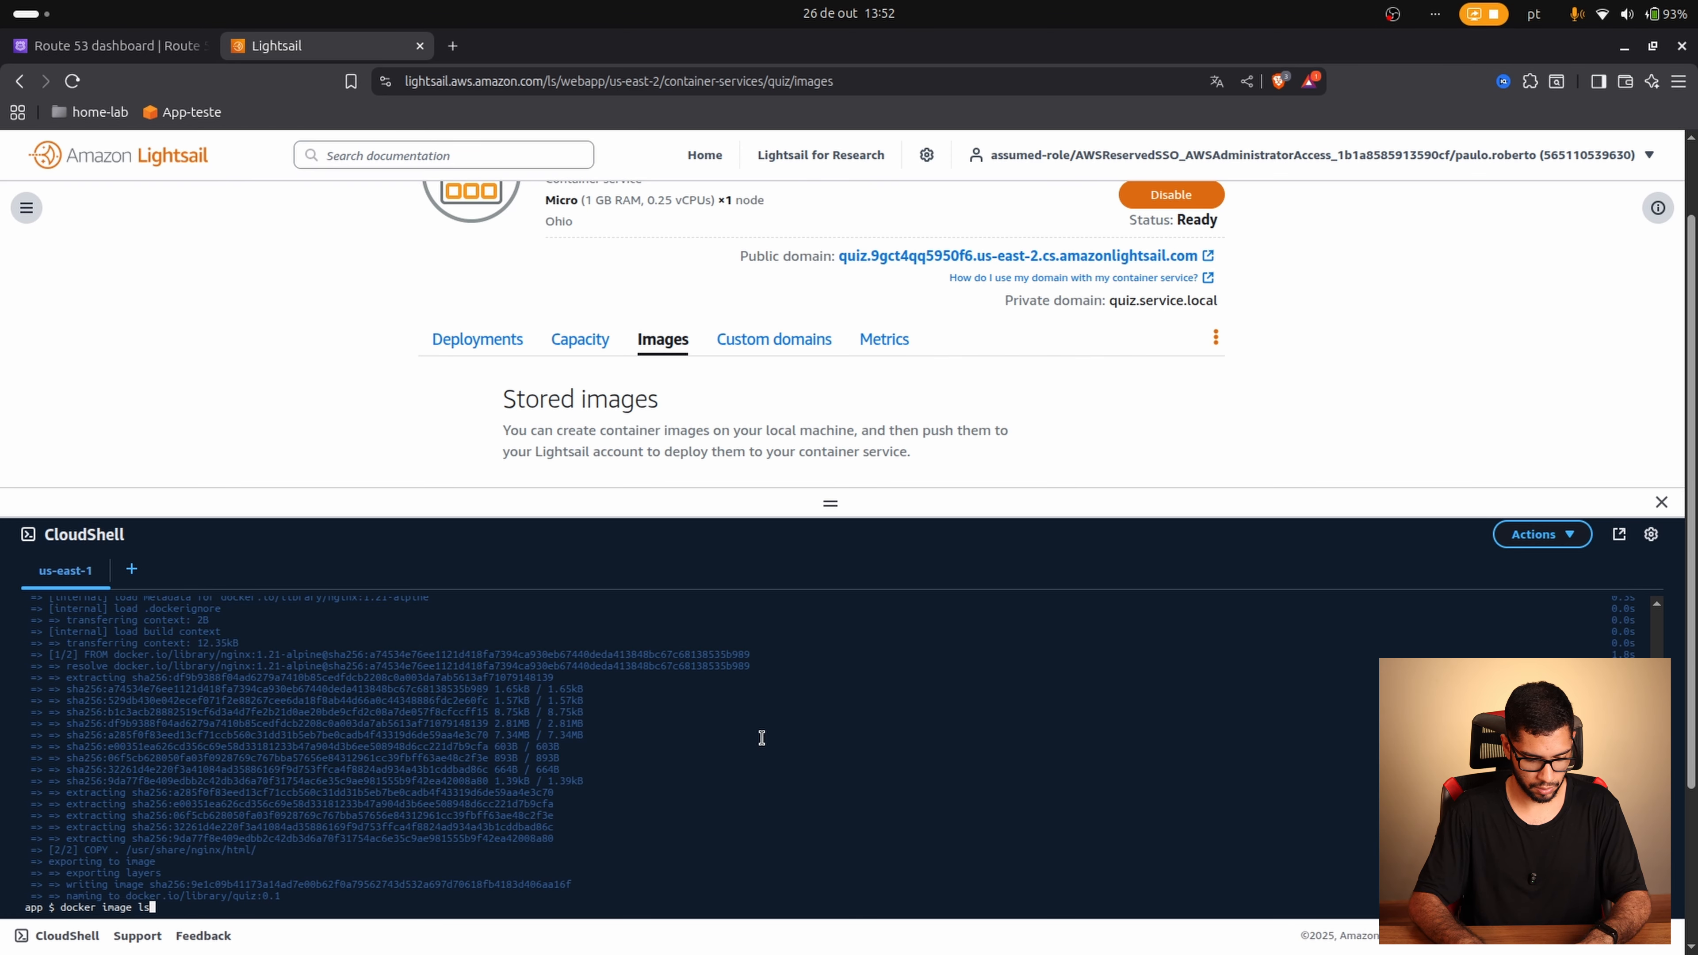
key("Return")
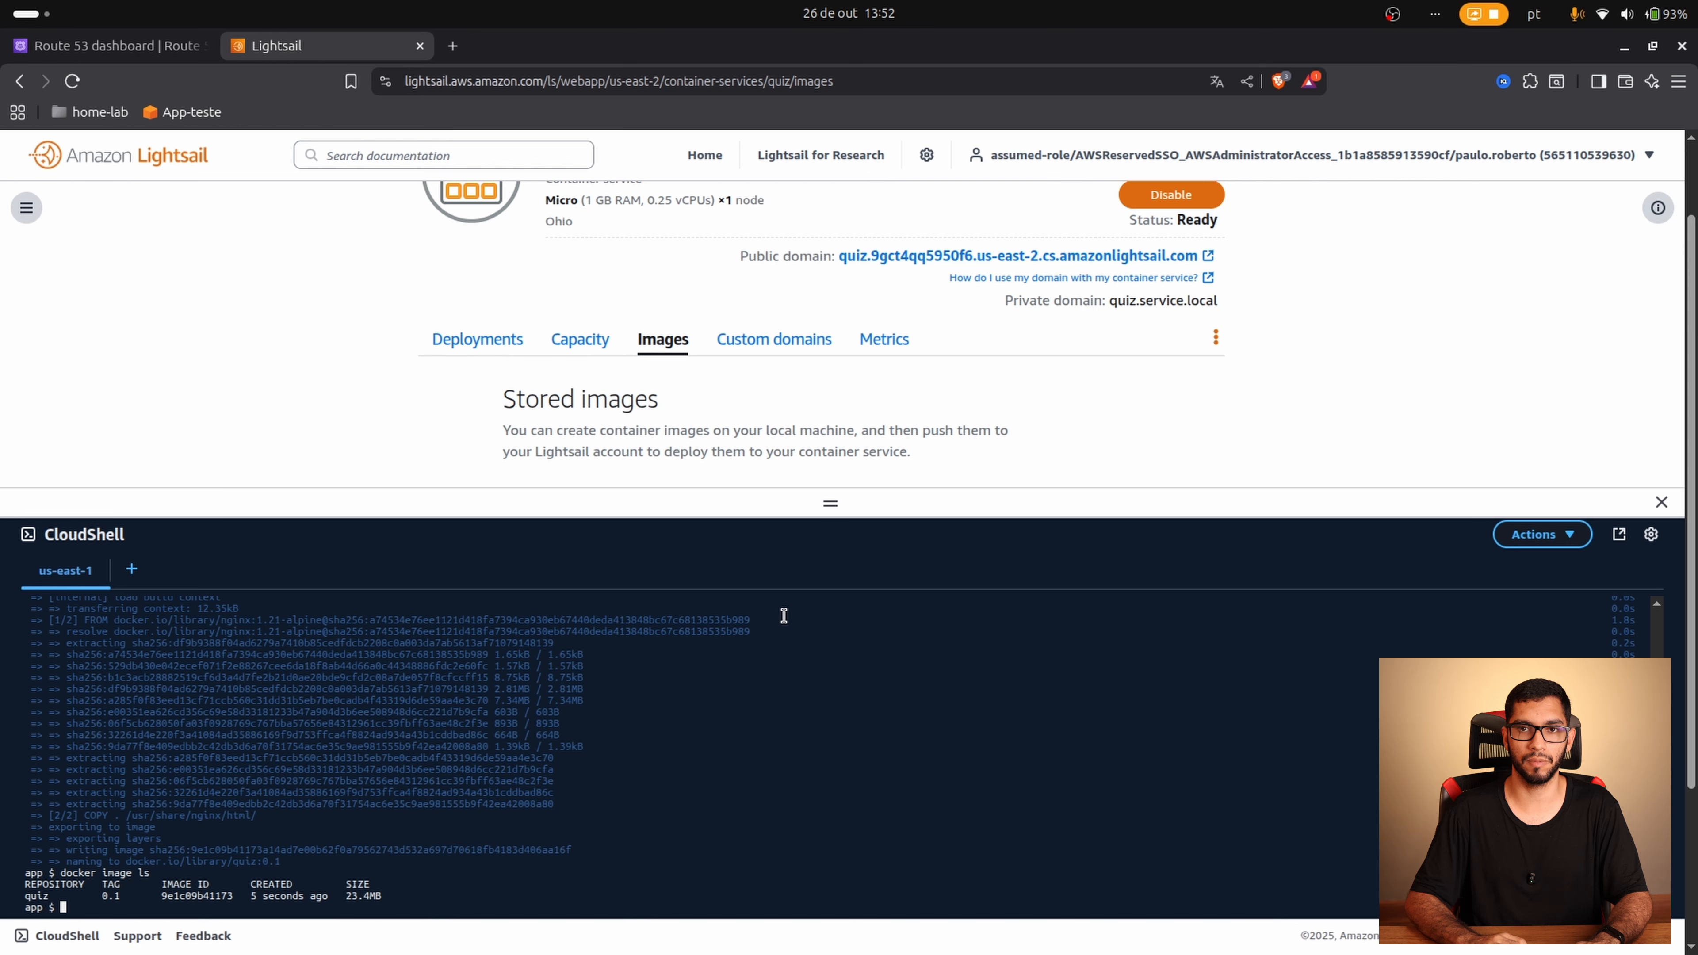
Step: In notas.txt, change the image in the aws lightsail push-container-image command to quiz:0.1
left_click(545, 925)
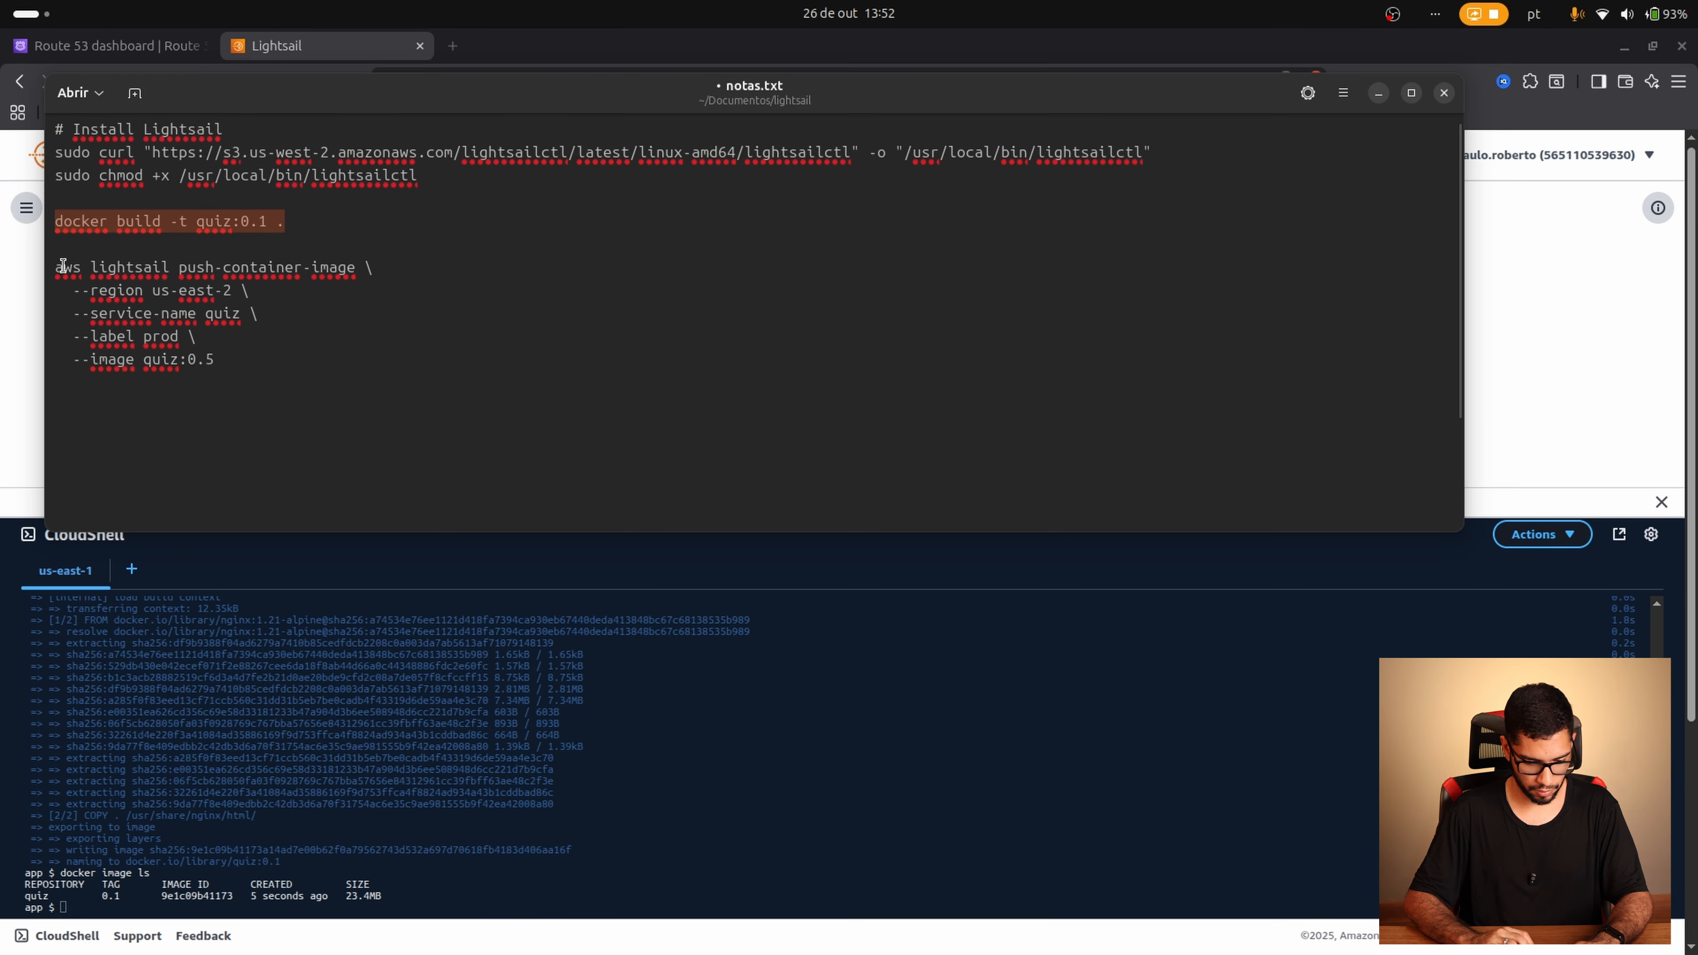
left_click(238, 336)
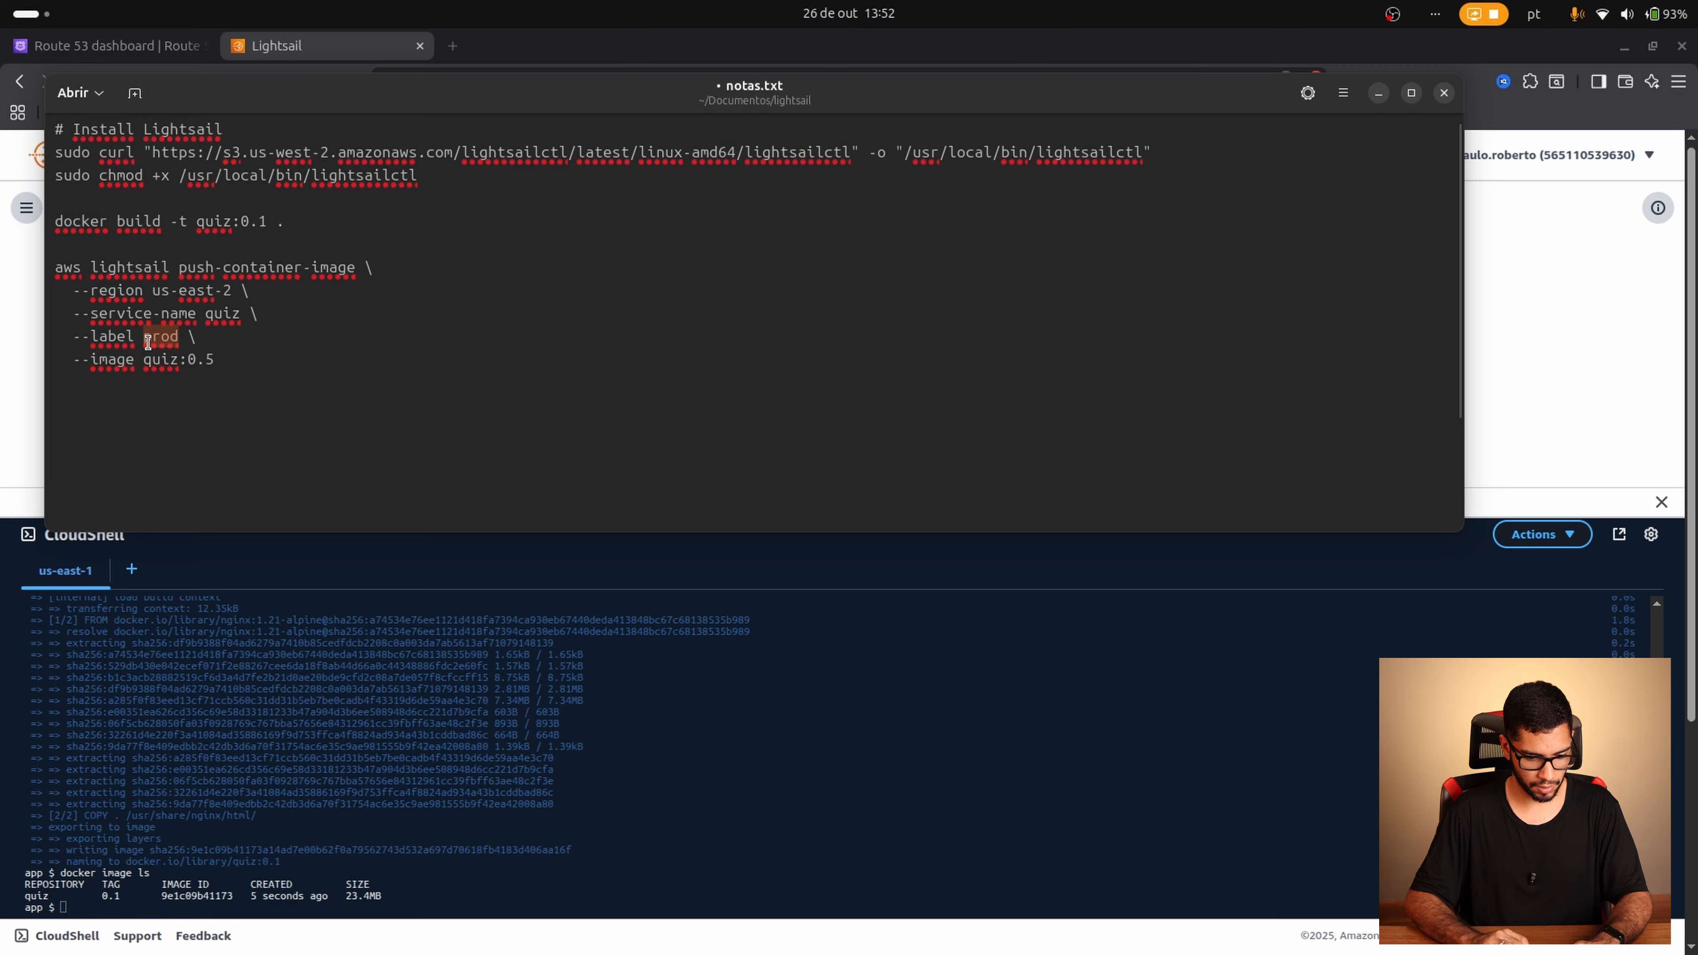
double_click(118, 332)
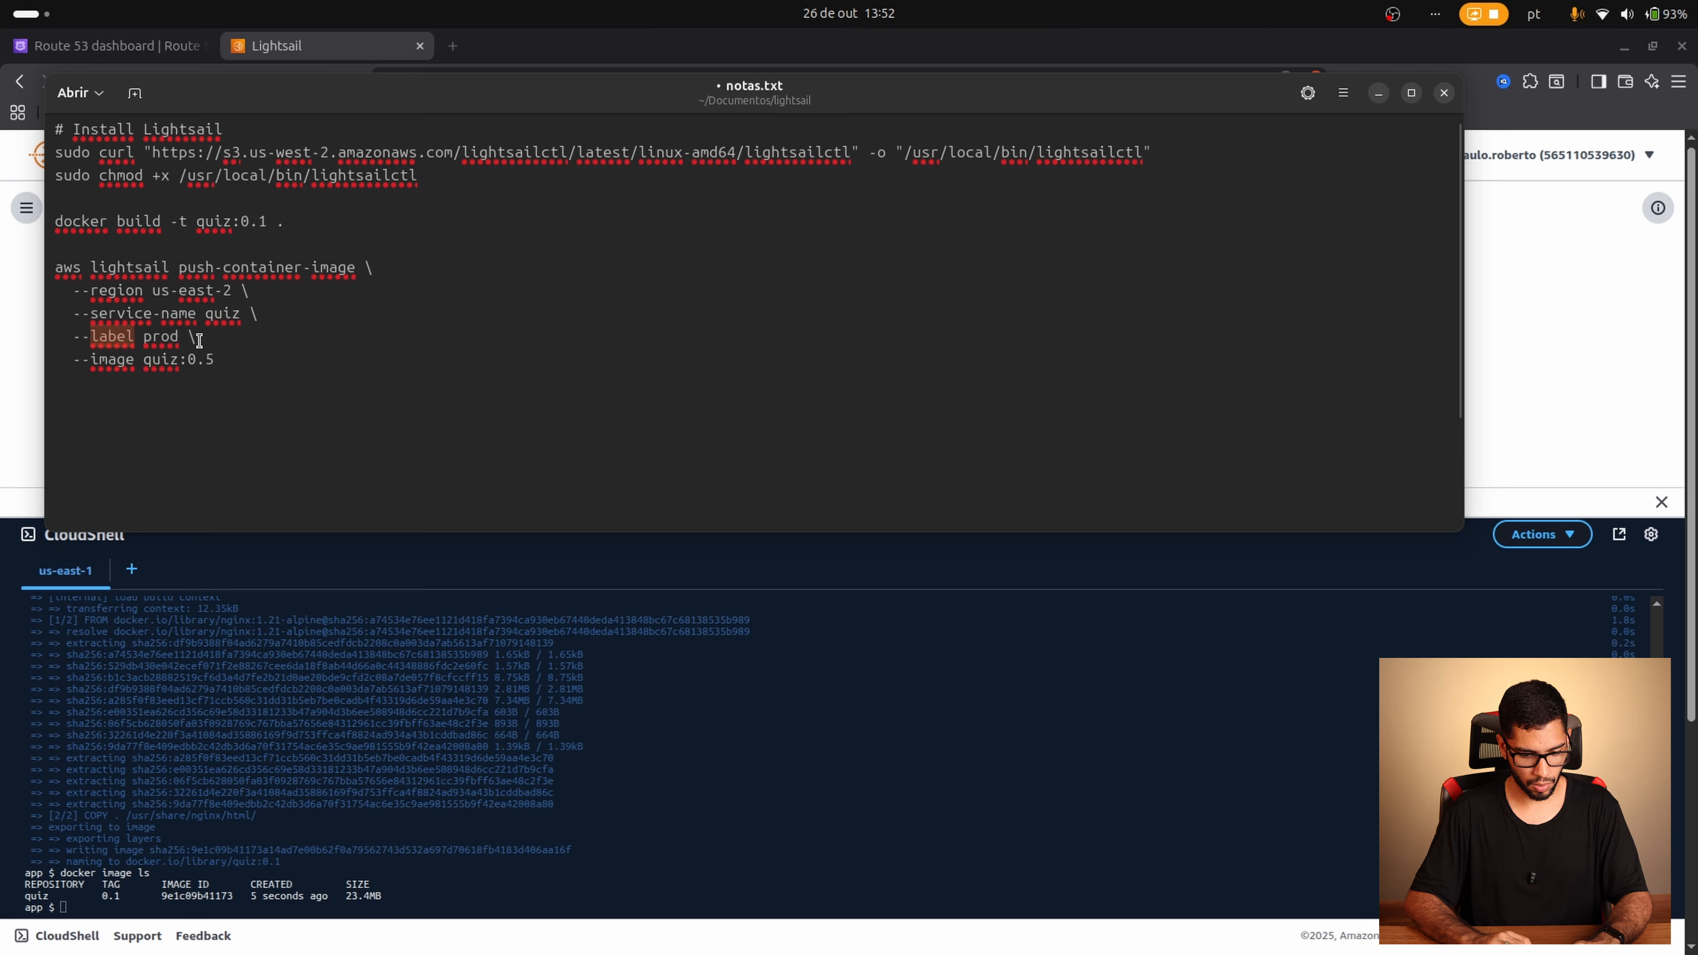
left_click(238, 366)
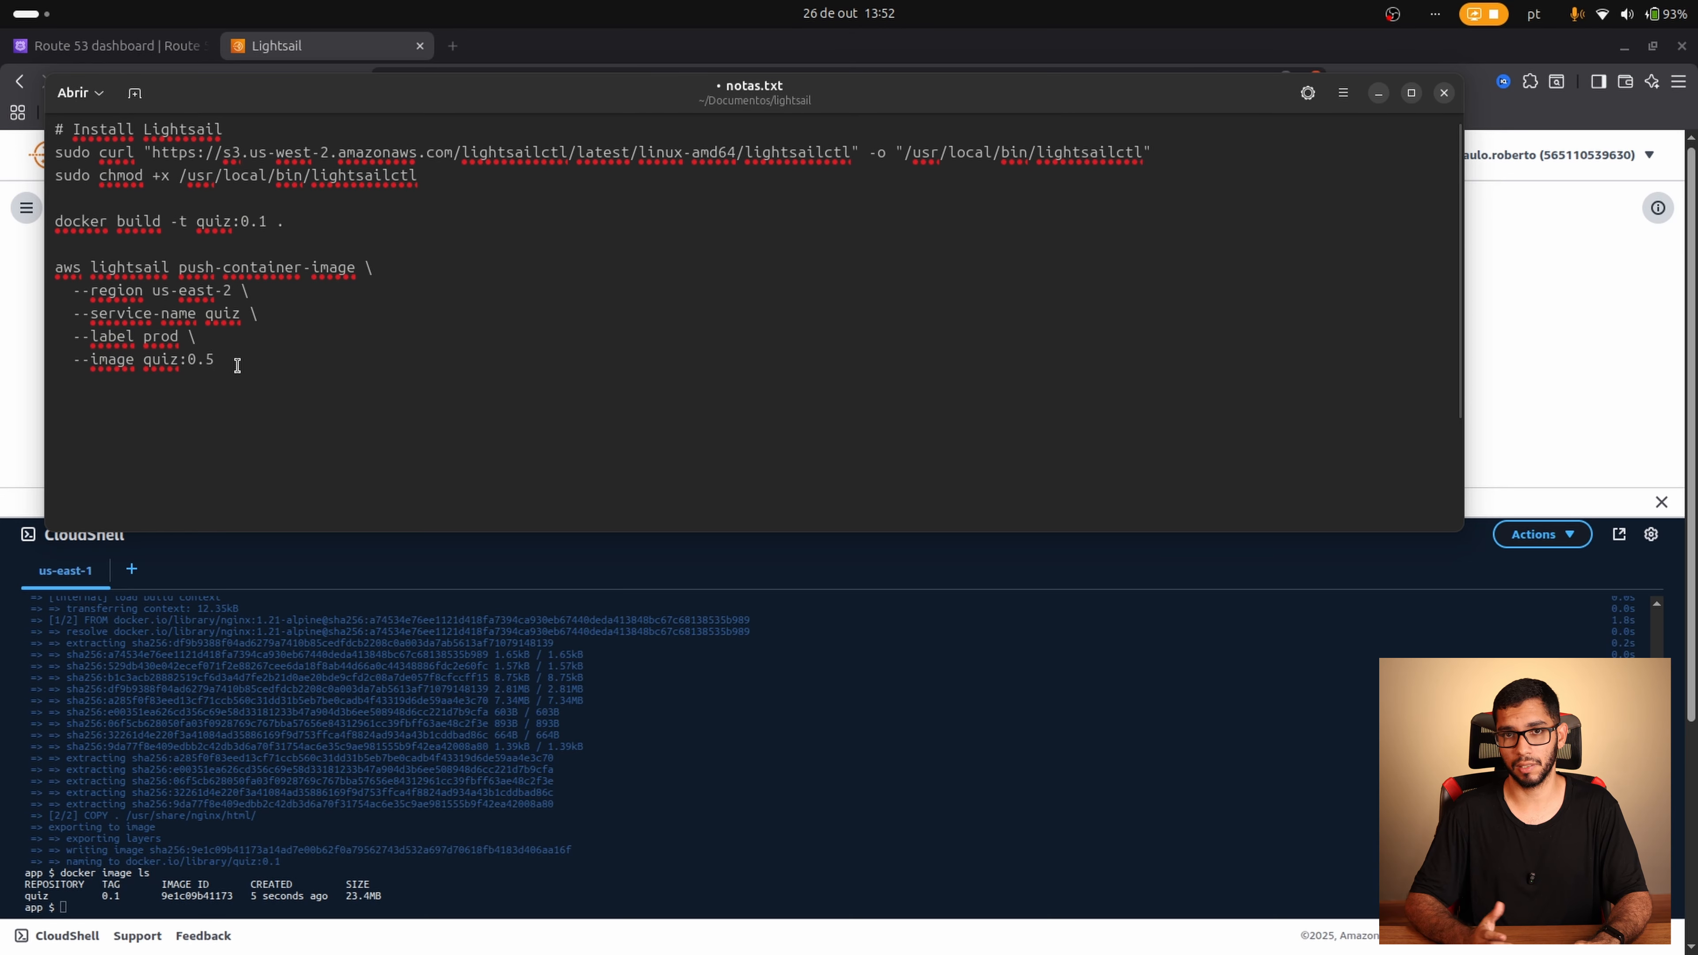
key("BackSpace")
type("1")
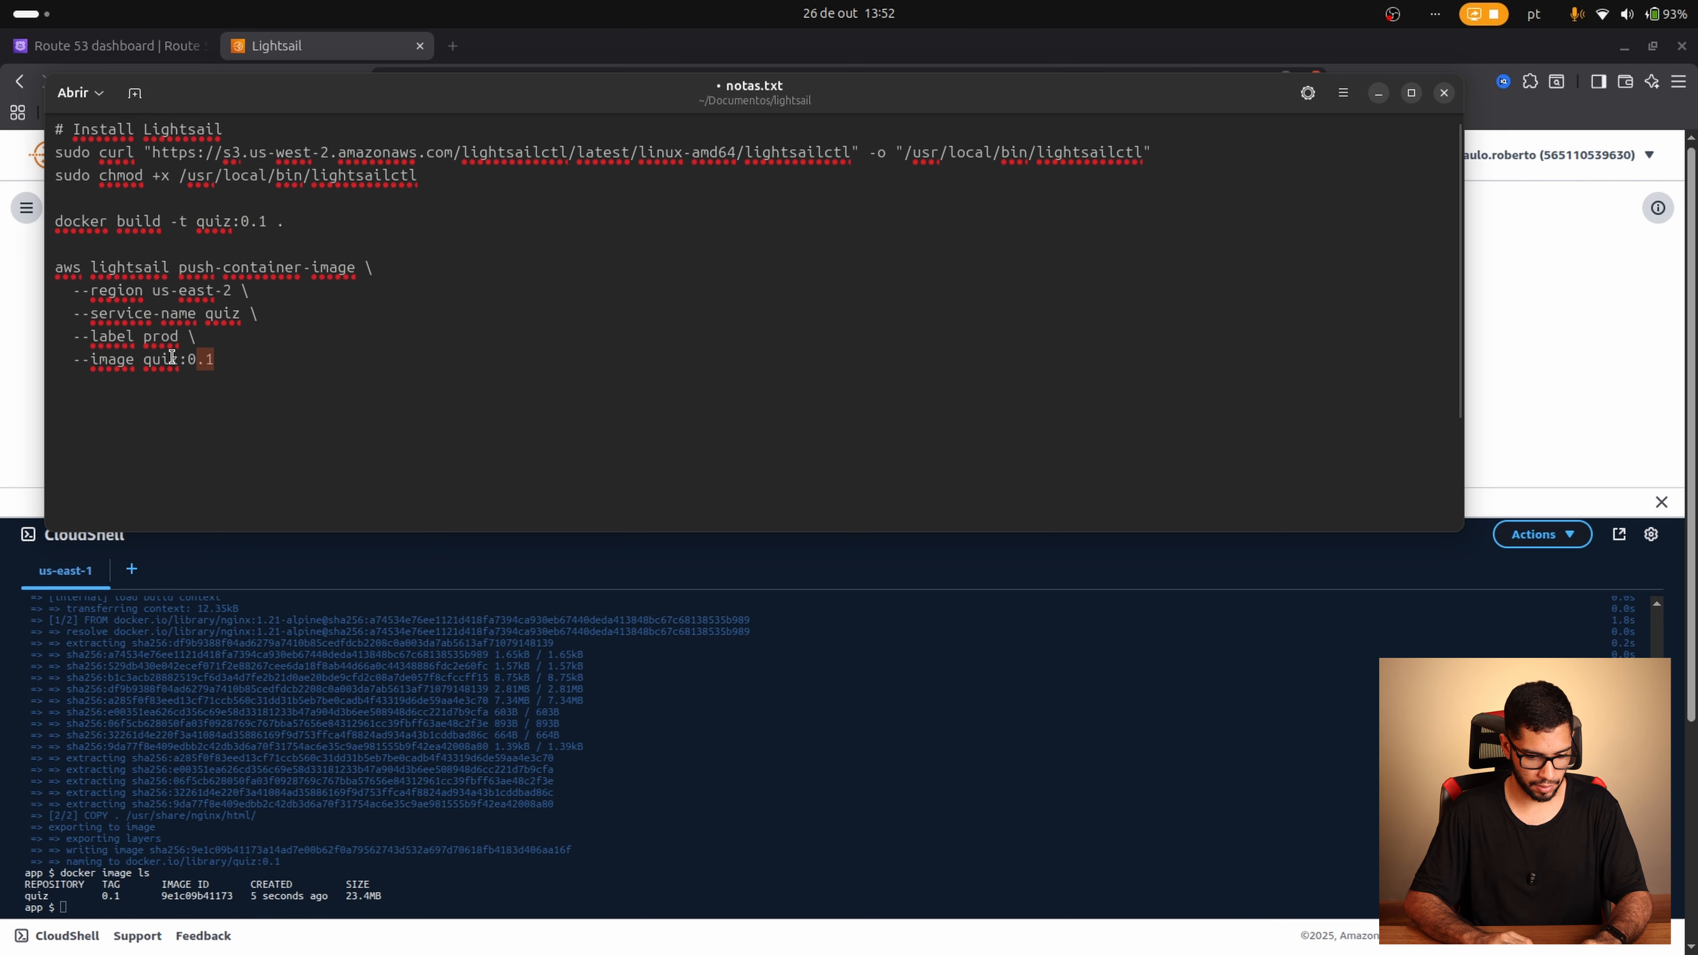
Step: Run the push-container-image command from notas.txt in CloudShell to push quiz:0.1 to service quiz in us-east-2 with label prod
left_click_drag(221, 361, 51, 274)
key("ctrl+c")
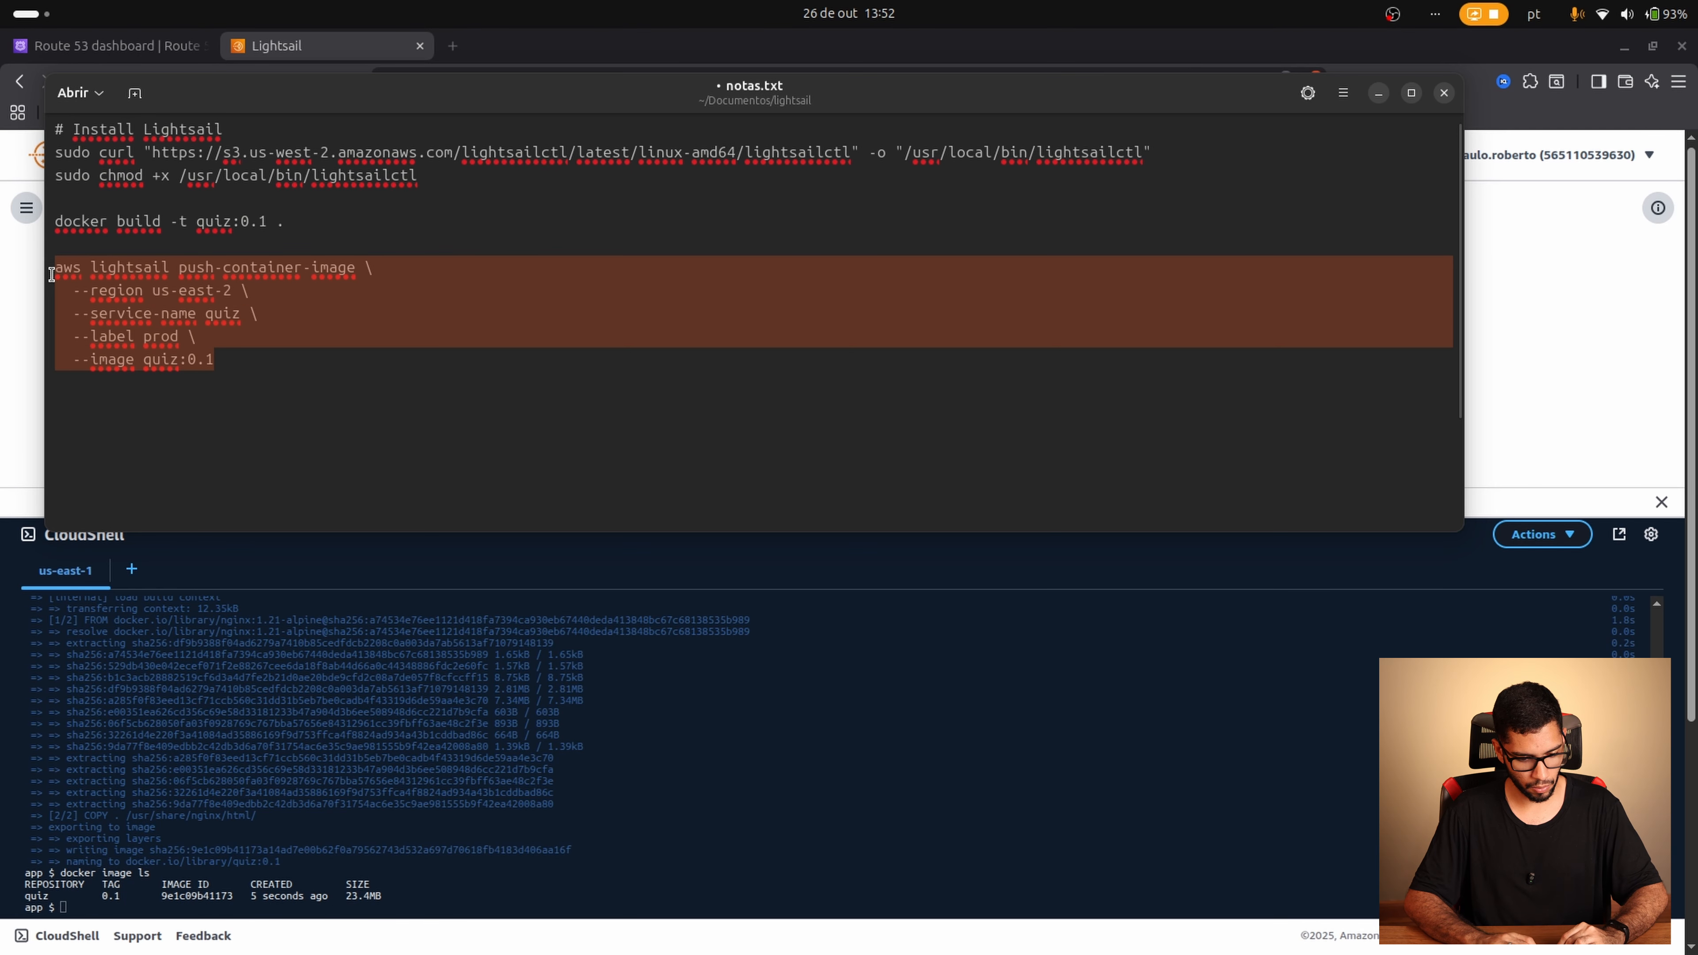
right_click(761, 817)
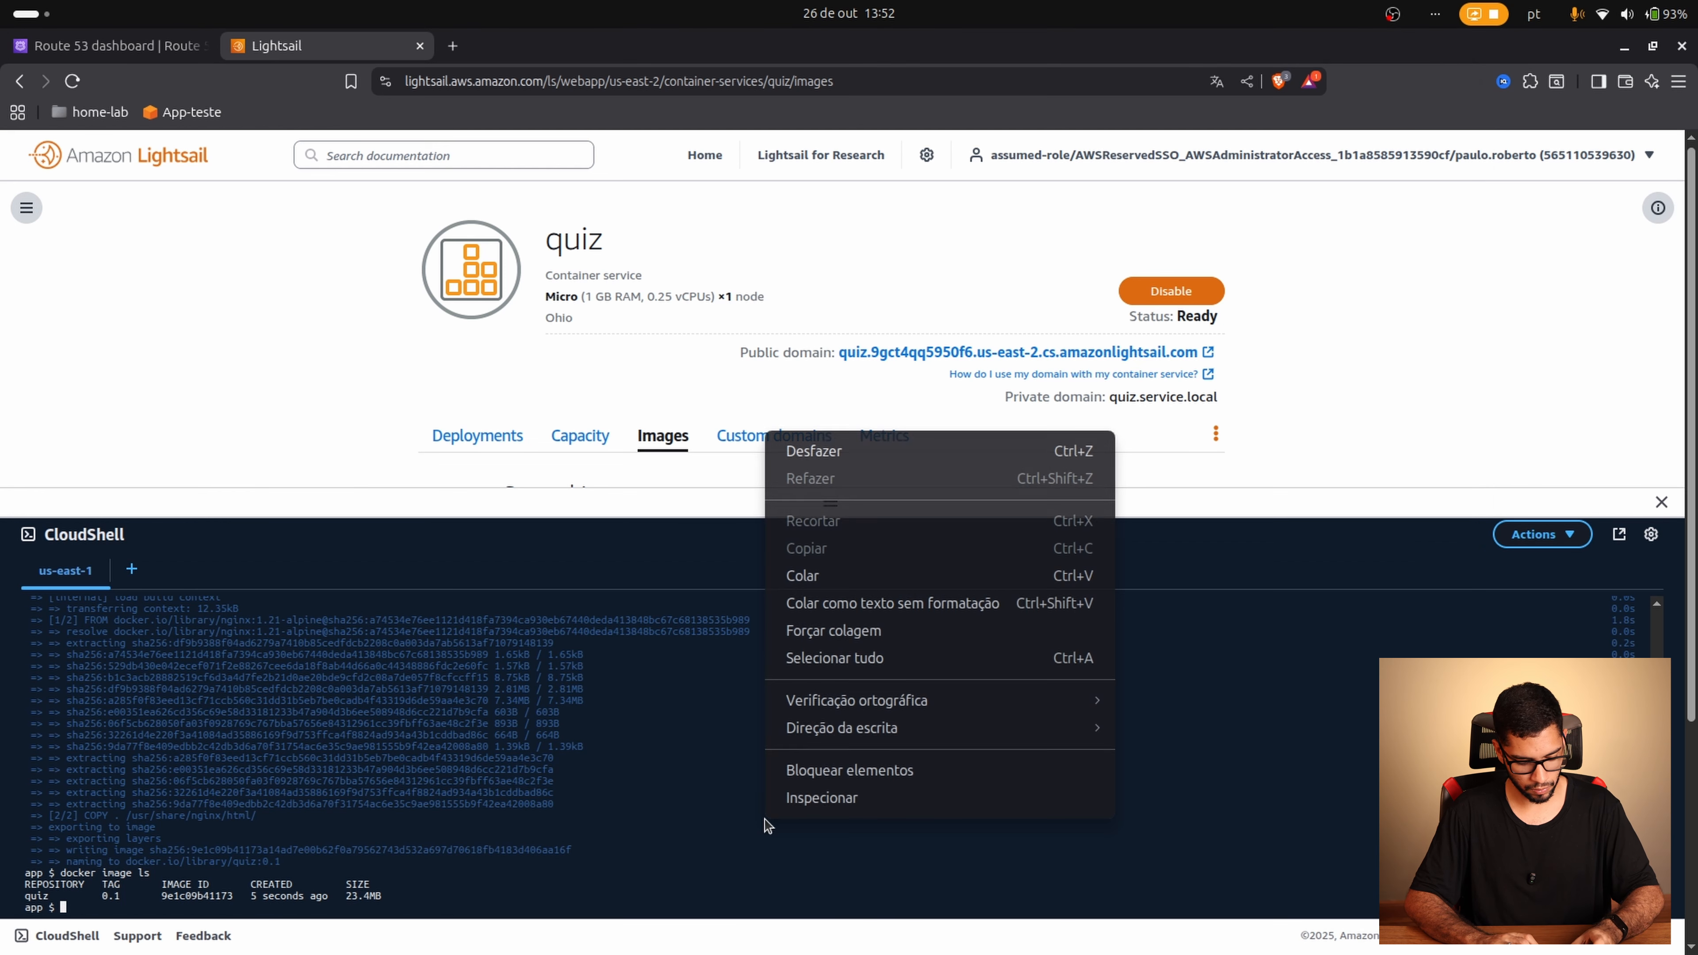
left_click(854, 578)
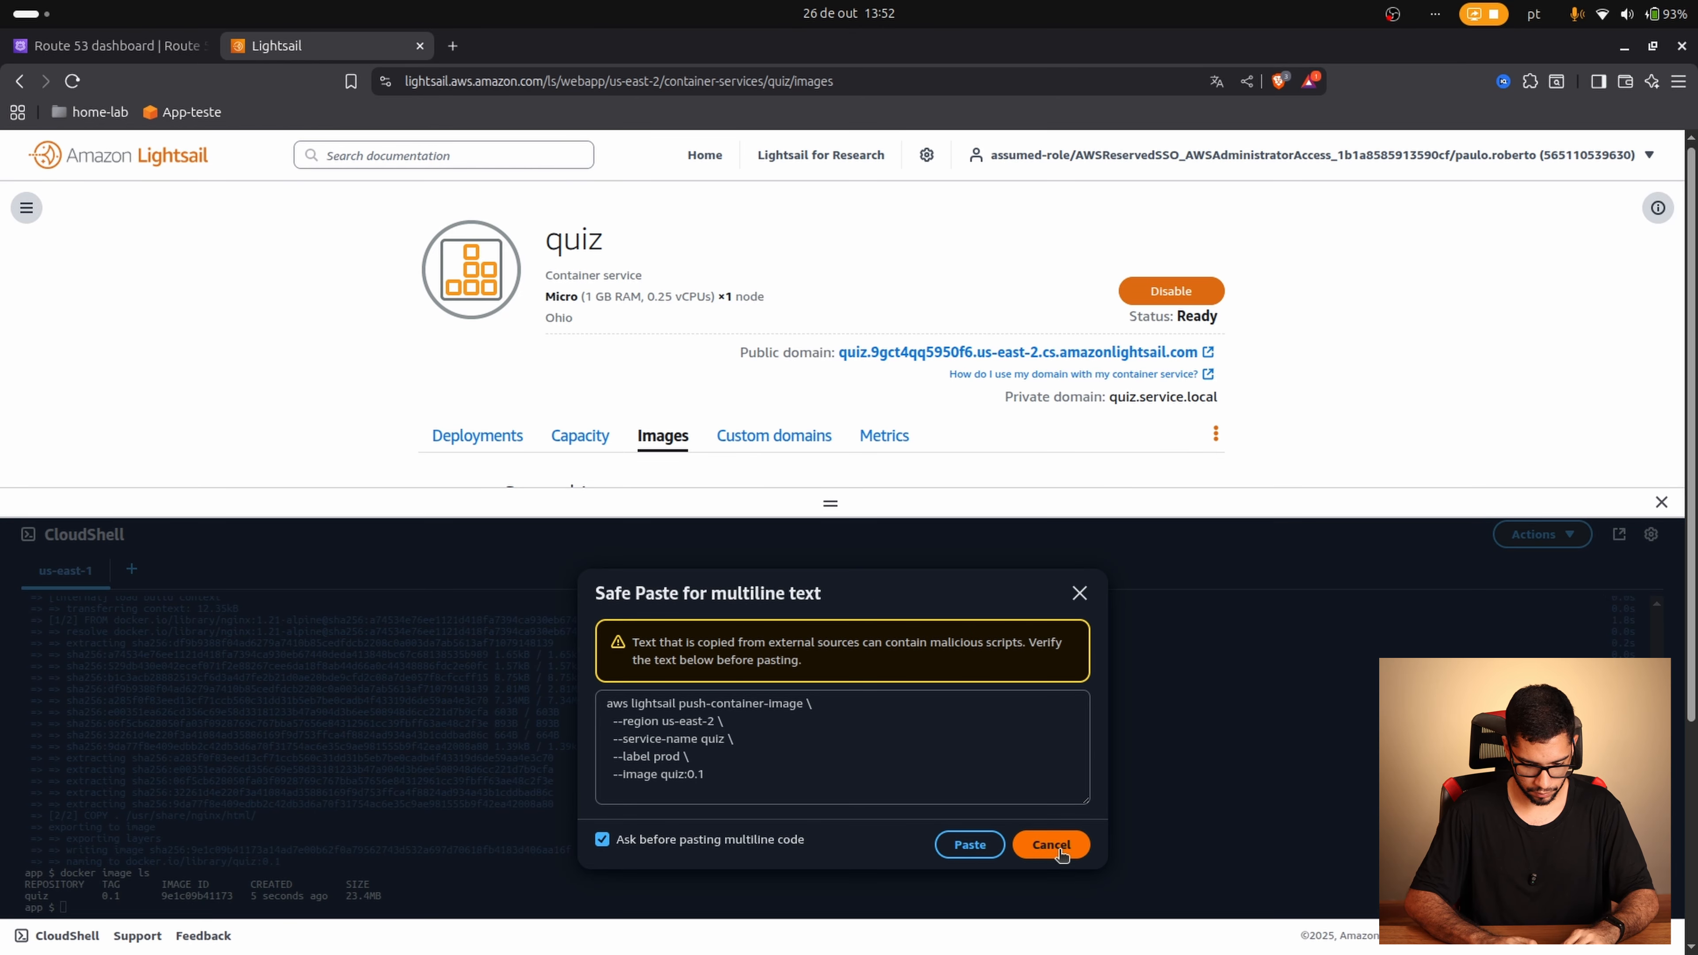
left_click(969, 845)
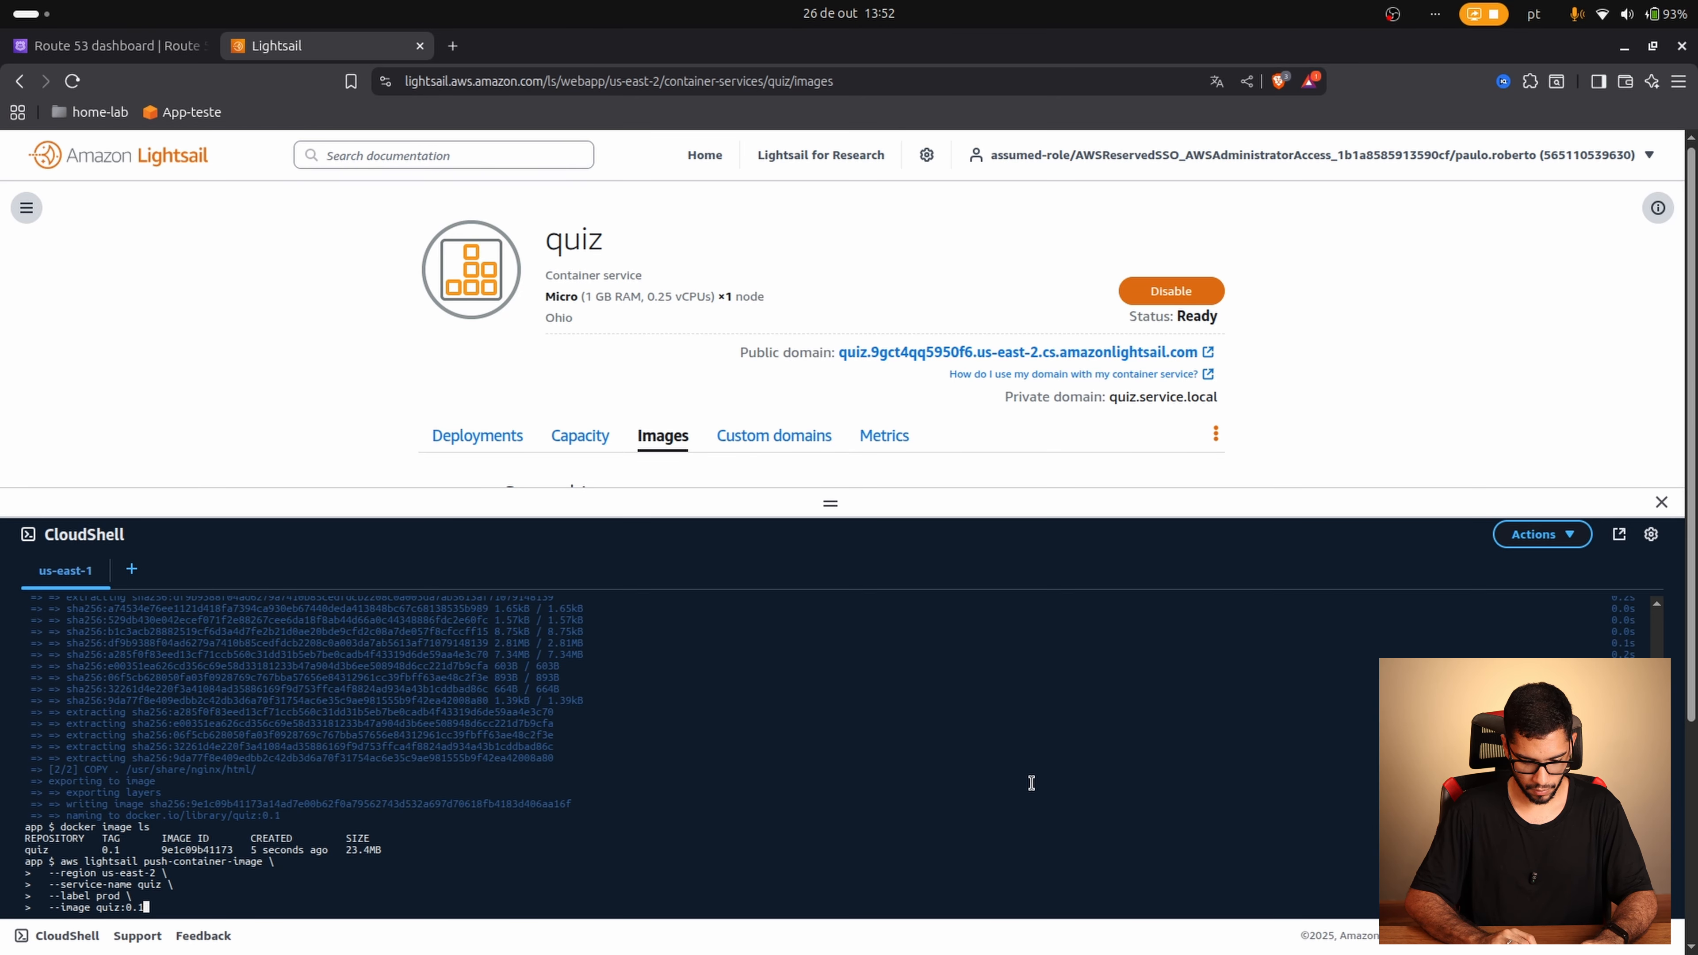
key("Return")
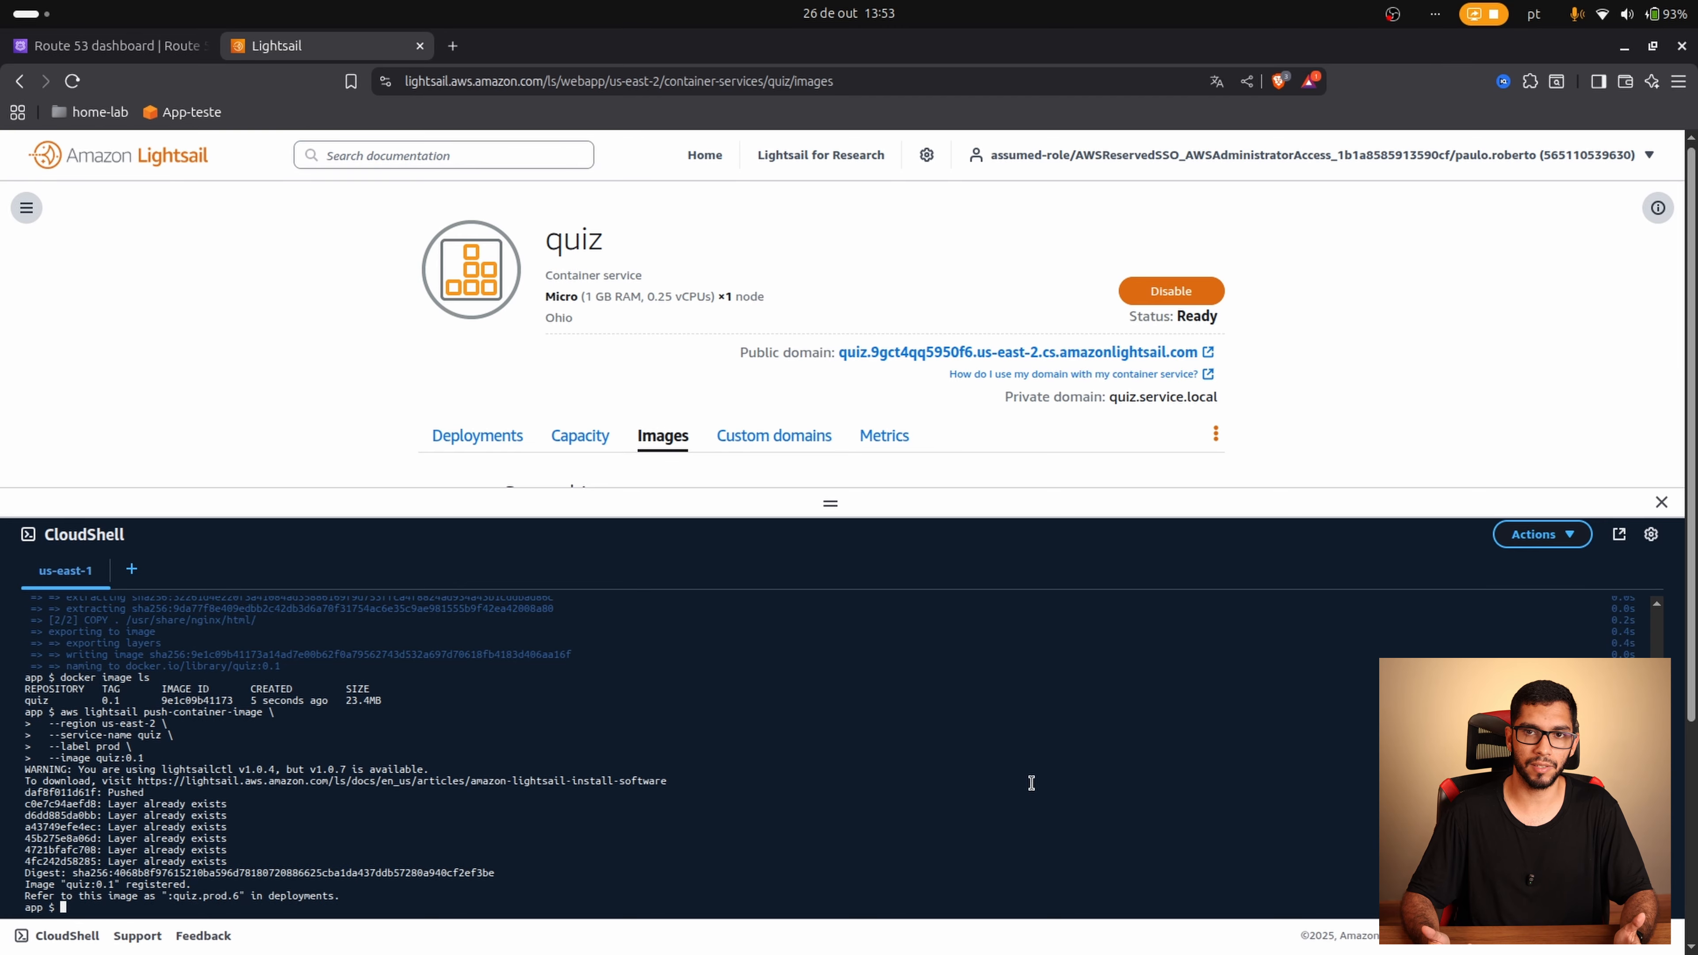
Step: Close CloudShell and check the stored images of the quiz container service
left_click(1661, 502)
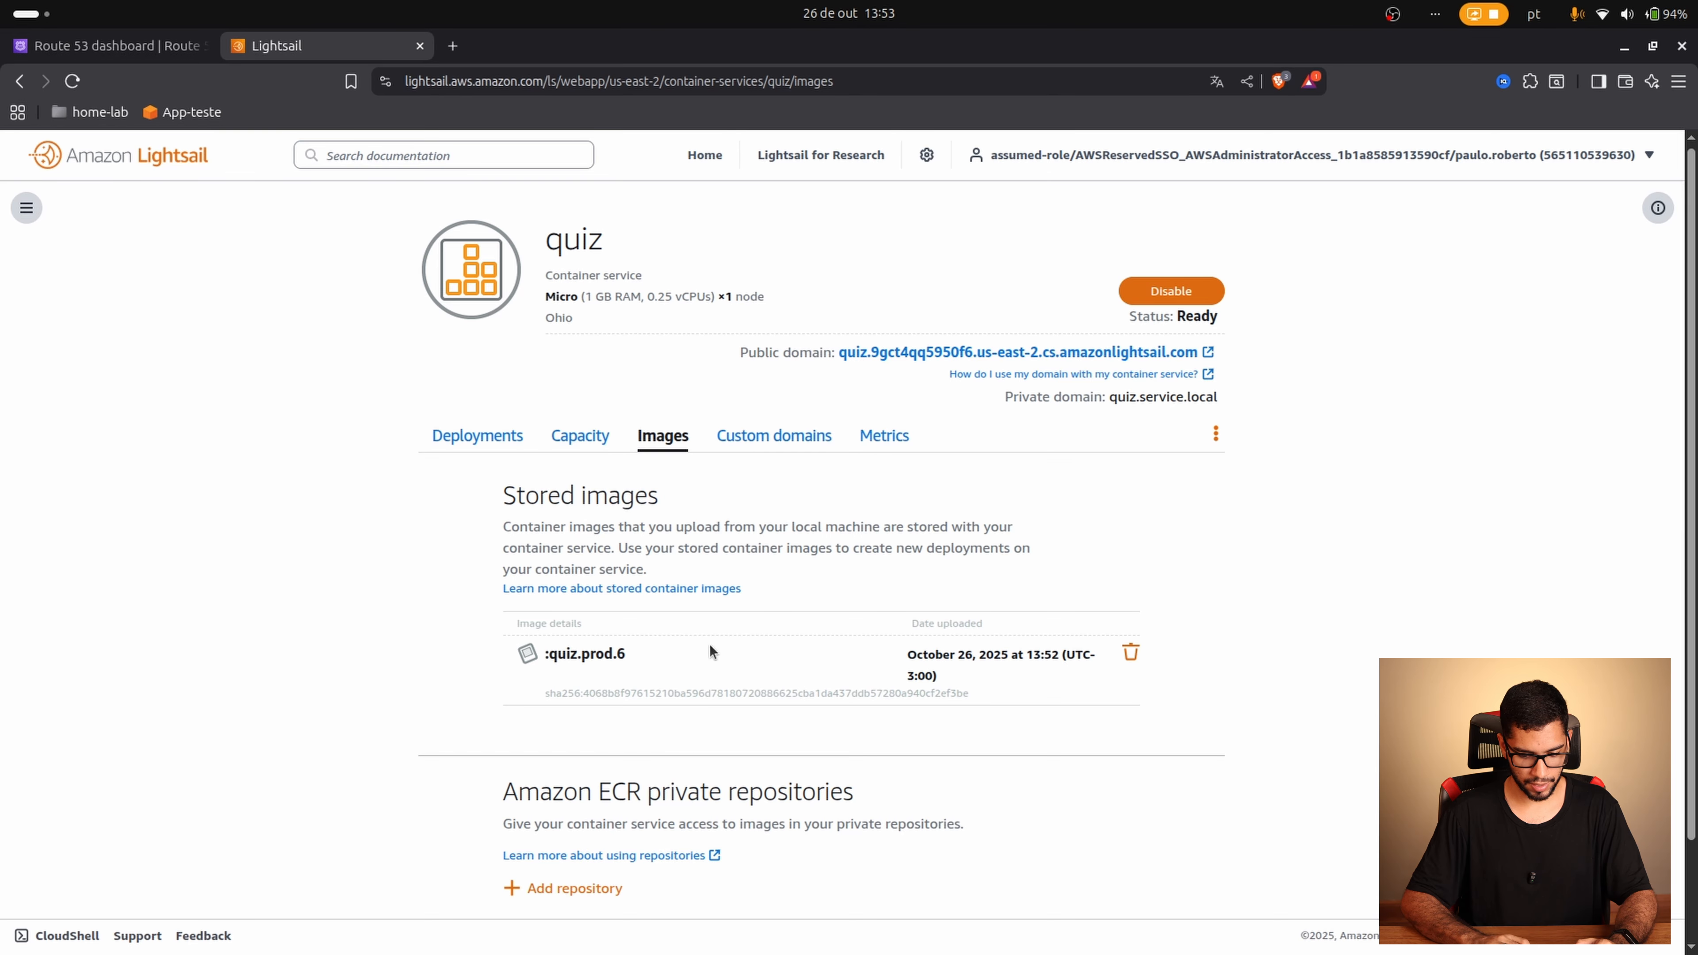
scroll(816, 605, "down", 2)
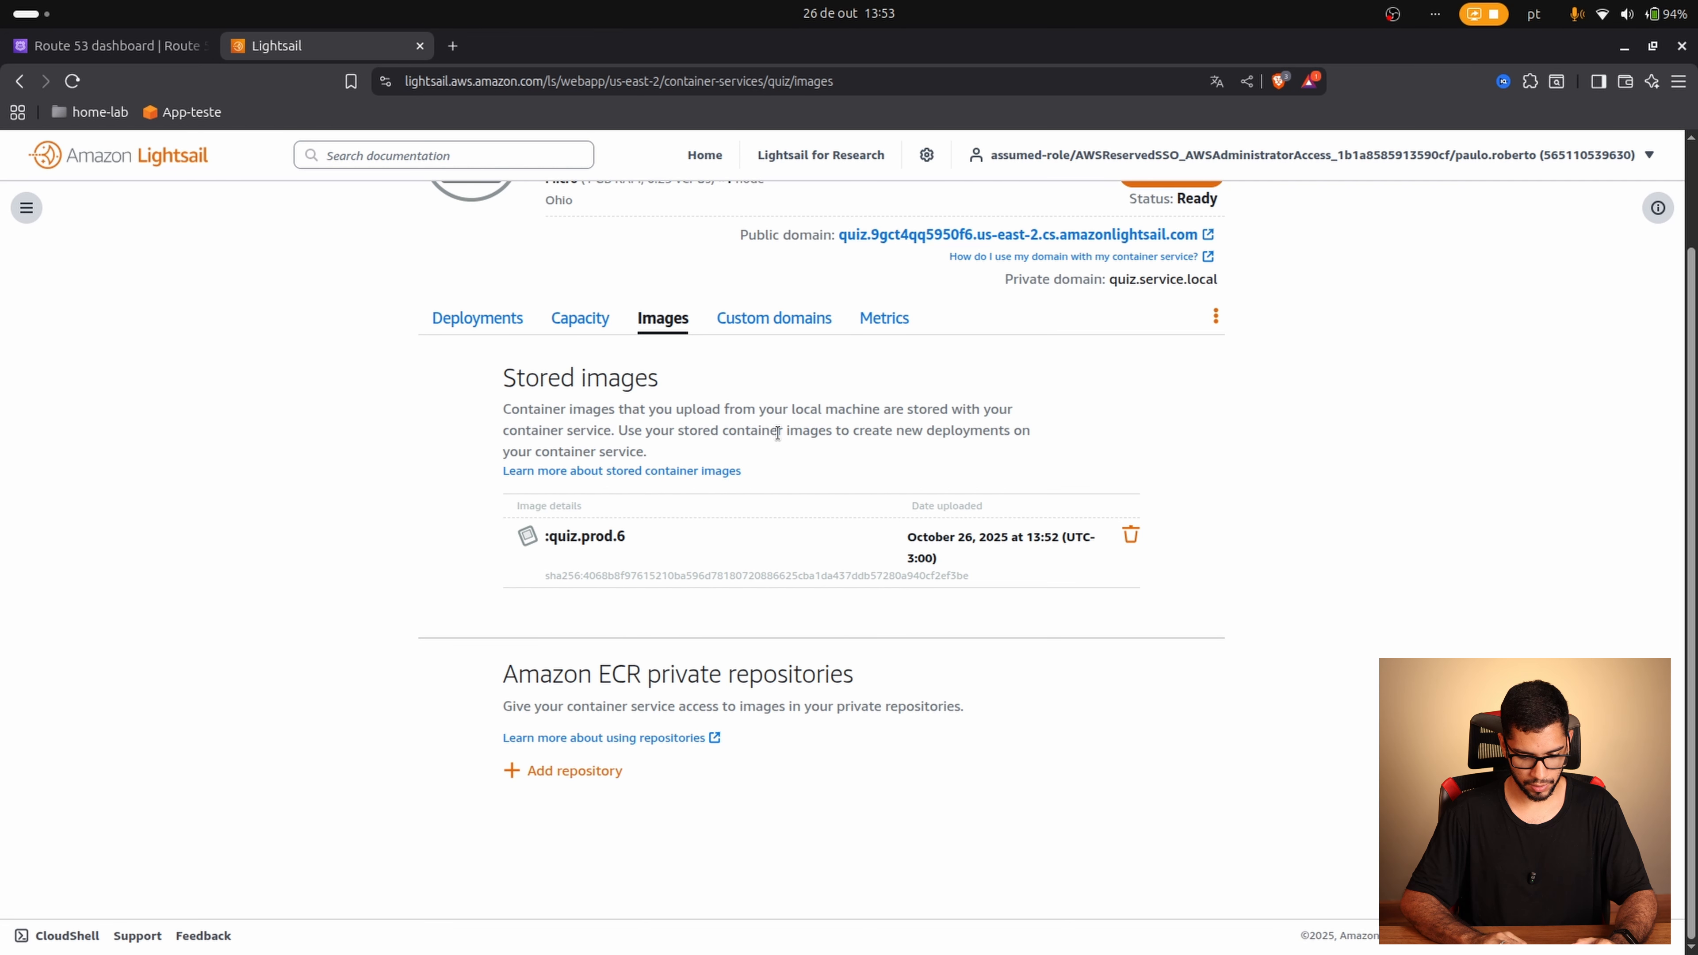
scroll(777, 433, "up", 2)
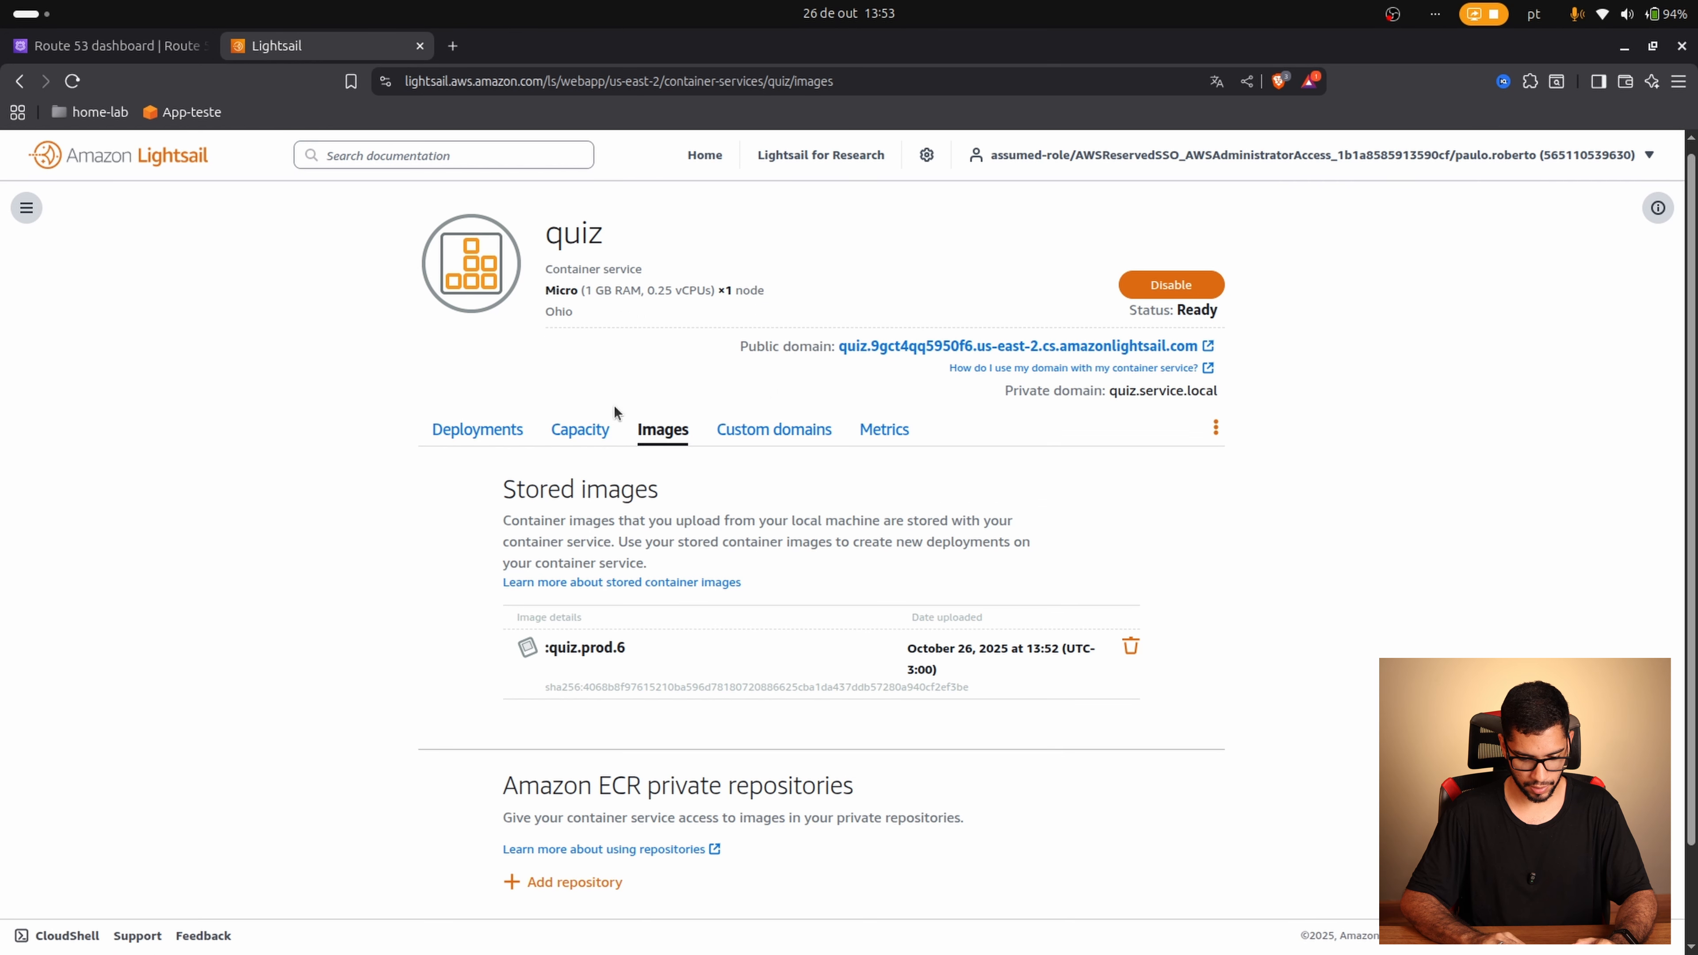
Step: Start the service's first deployment with a container named quiz that uses the stored image :quiz.prod.6
left_click(484, 431)
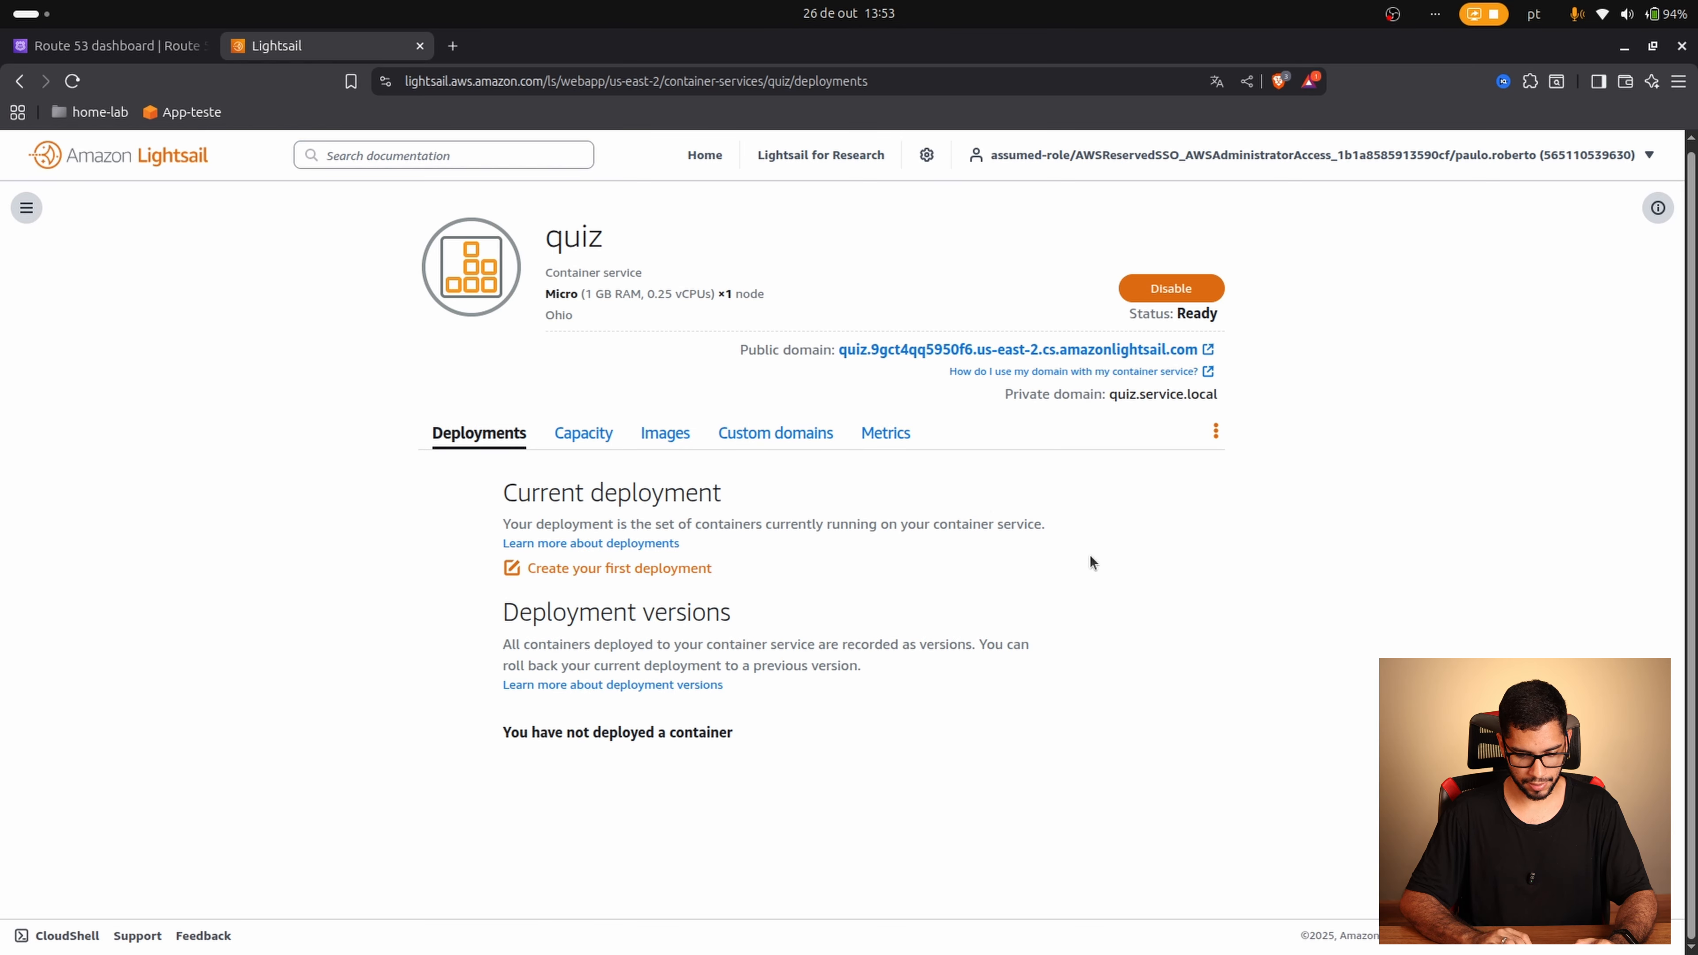
left_click(647, 571)
scroll(897, 565, "down", 5)
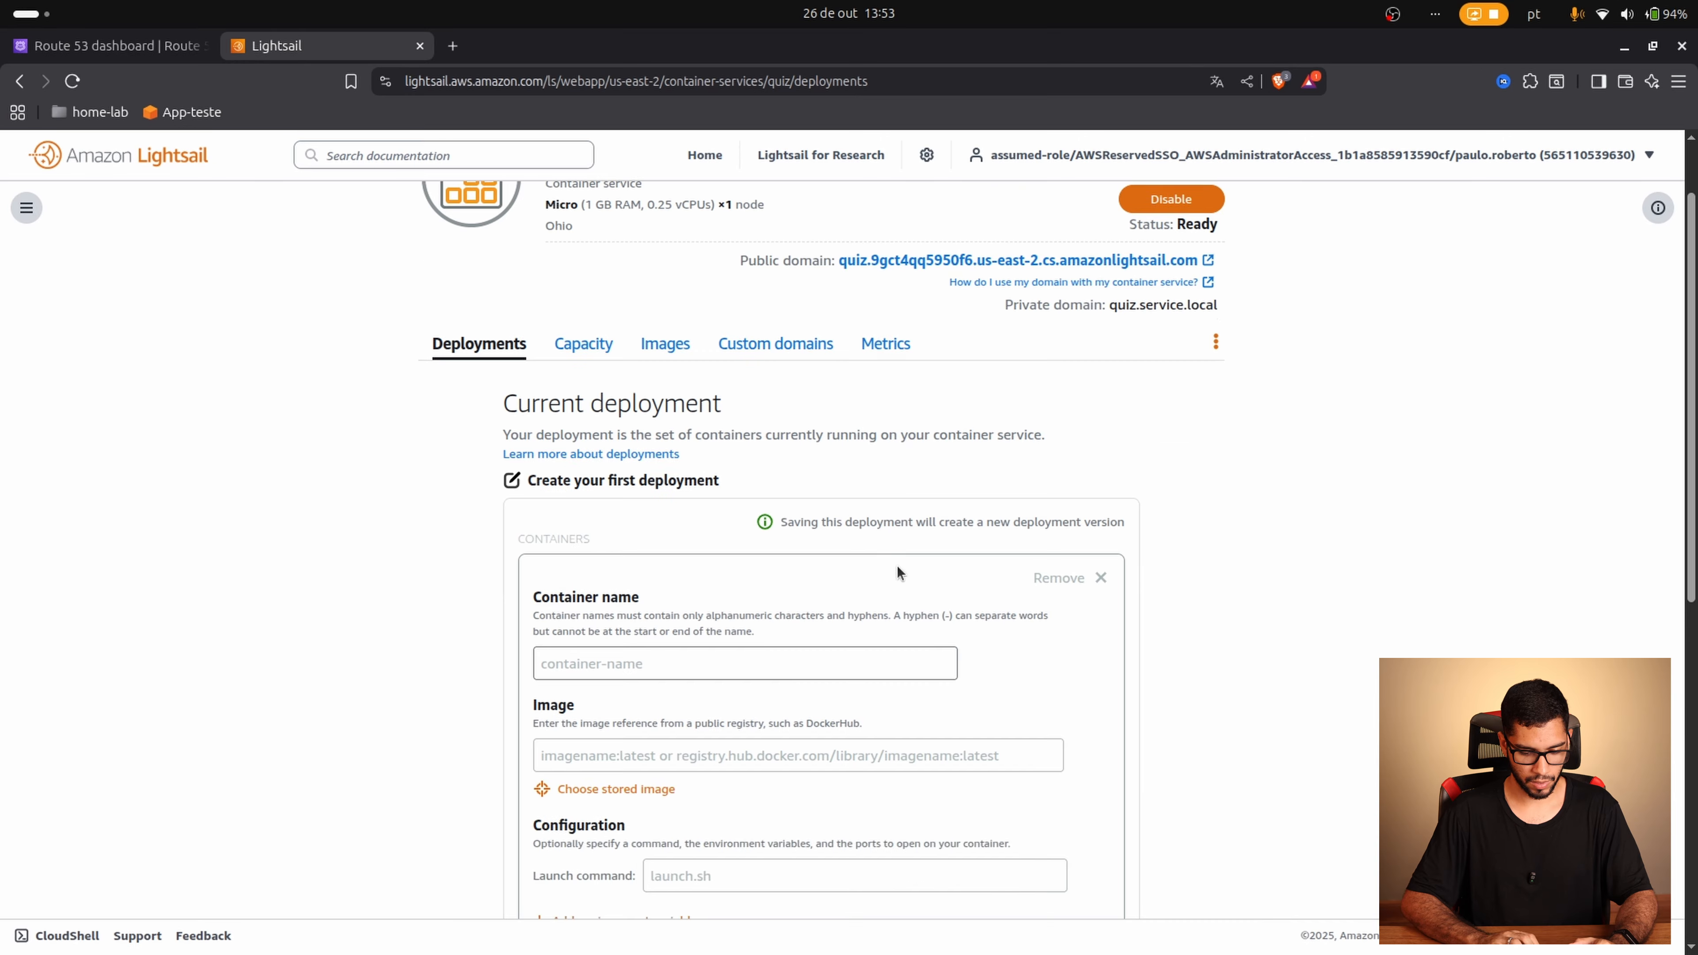
type("q")
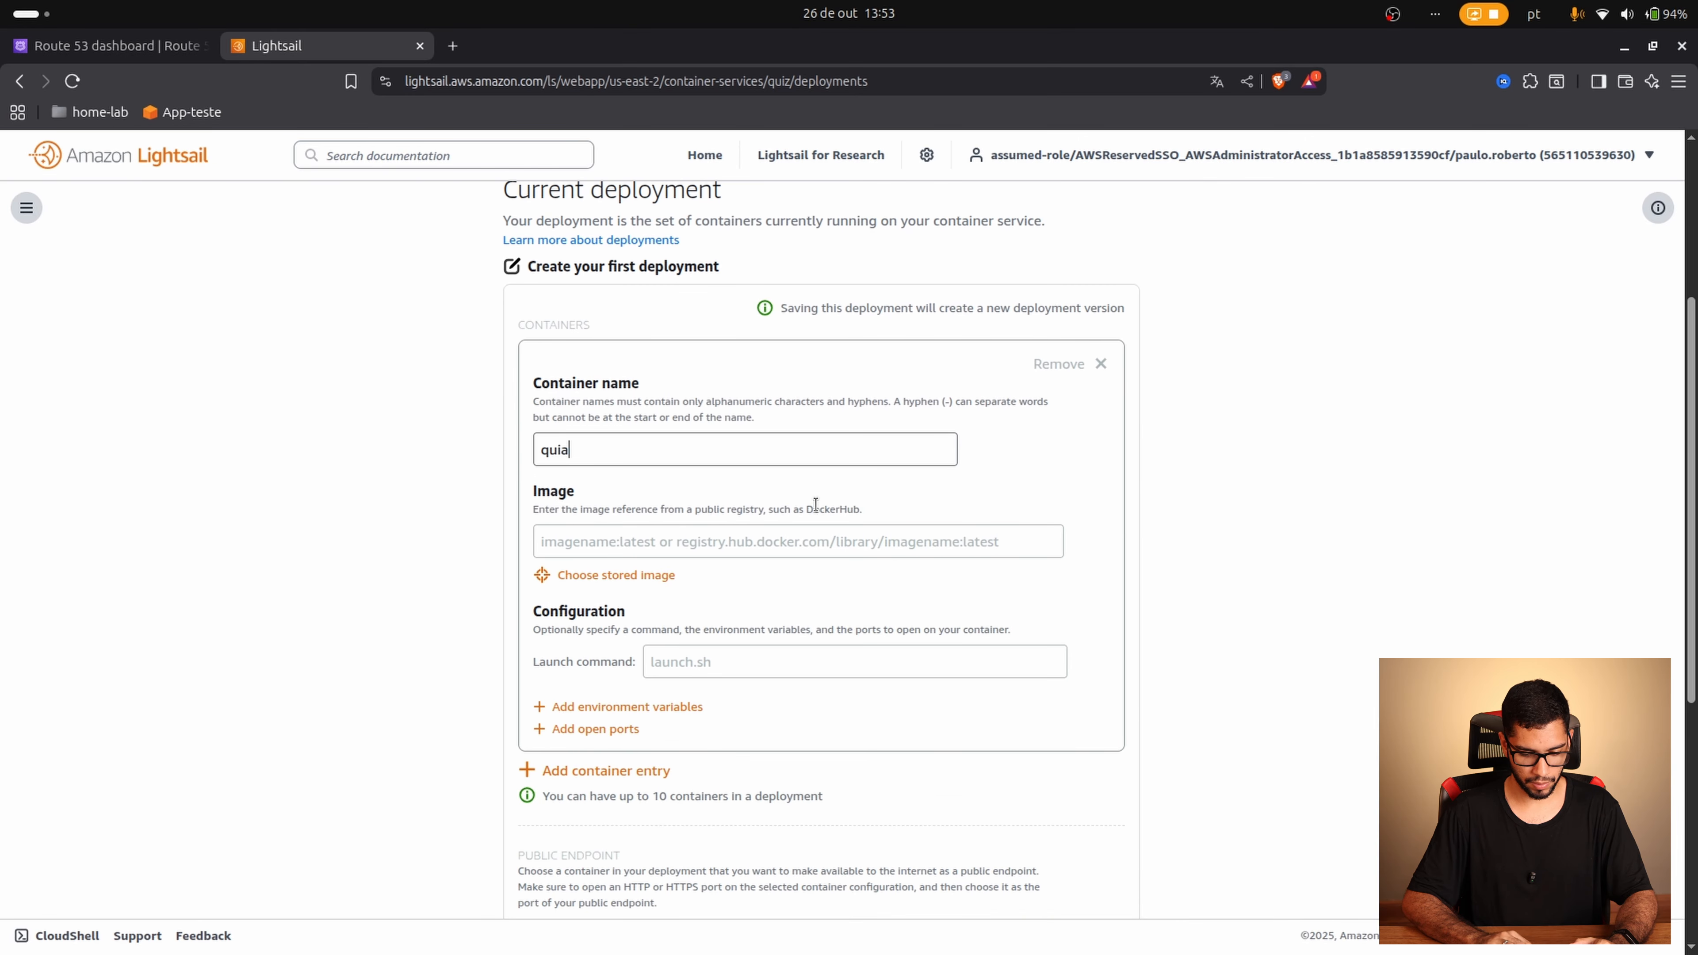
type("uia")
key("BackSpace")
type("z")
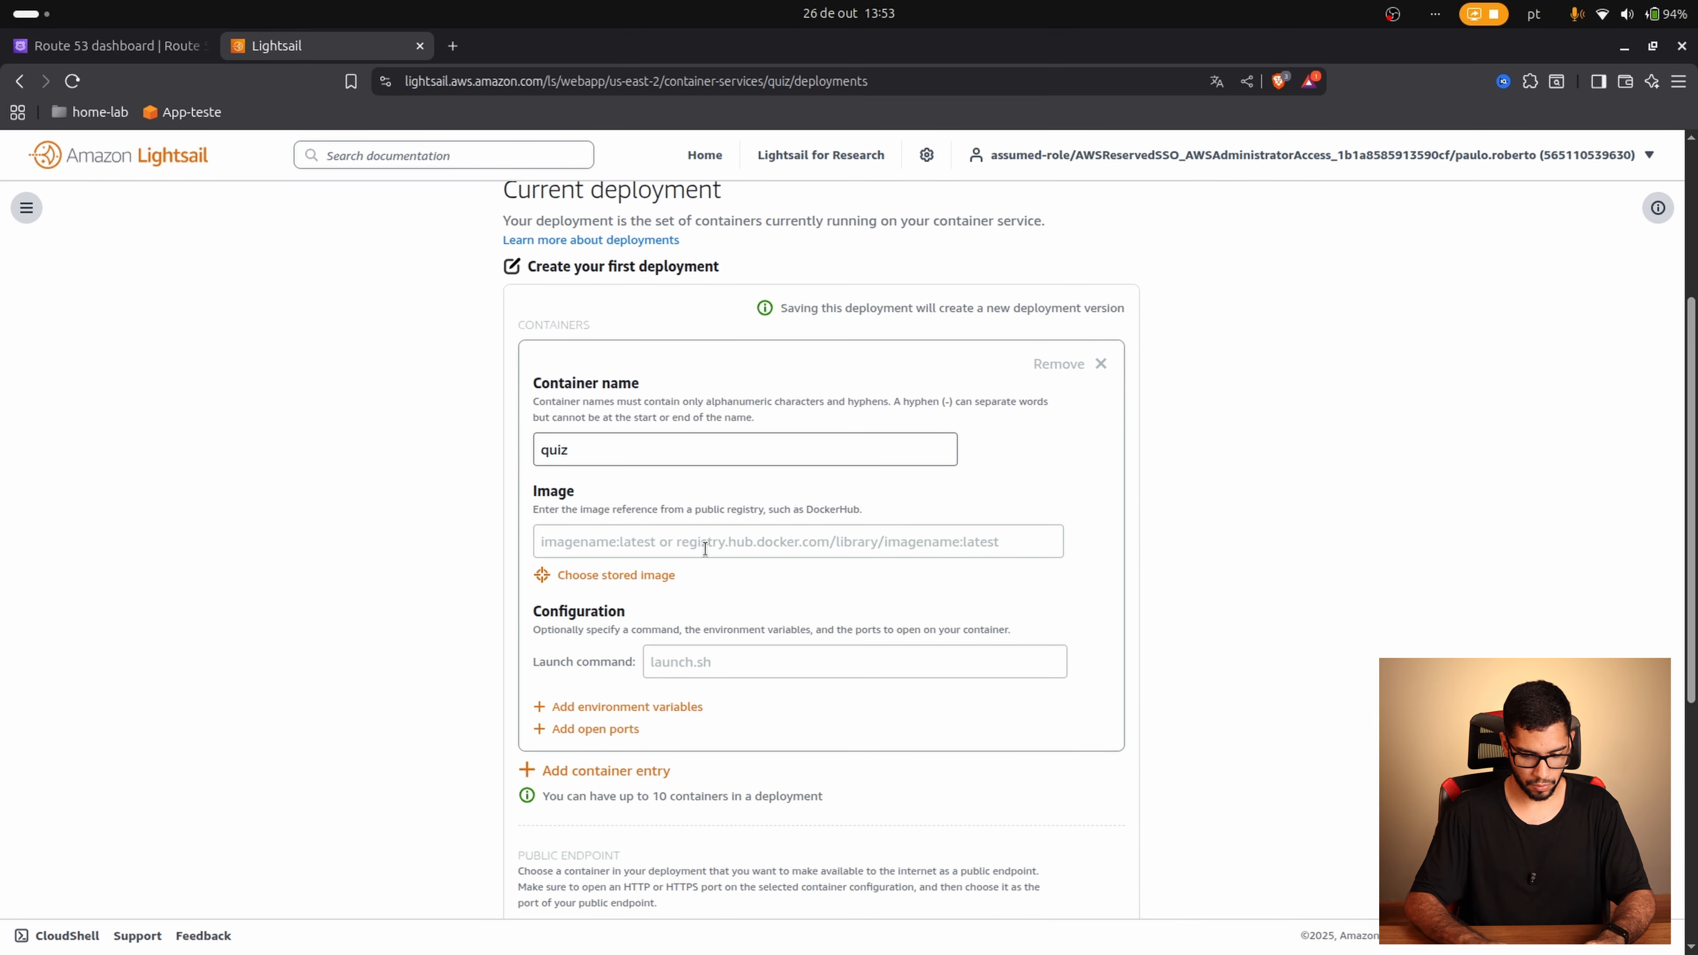
left_click(576, 567)
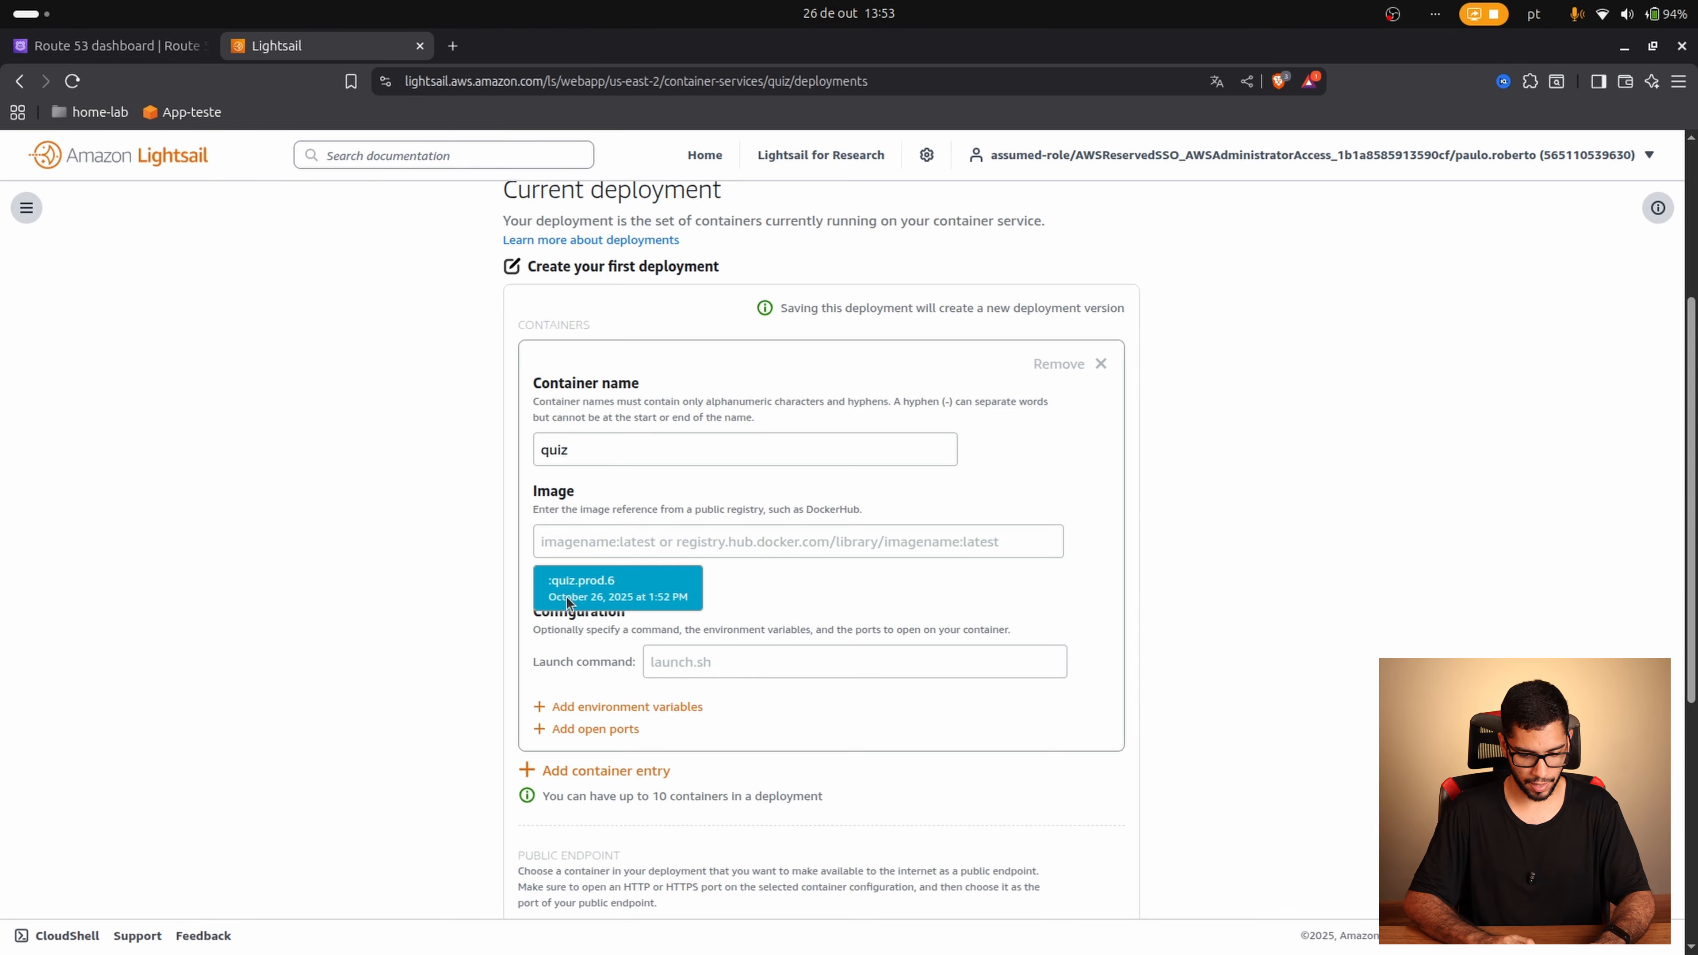
left_click(595, 587)
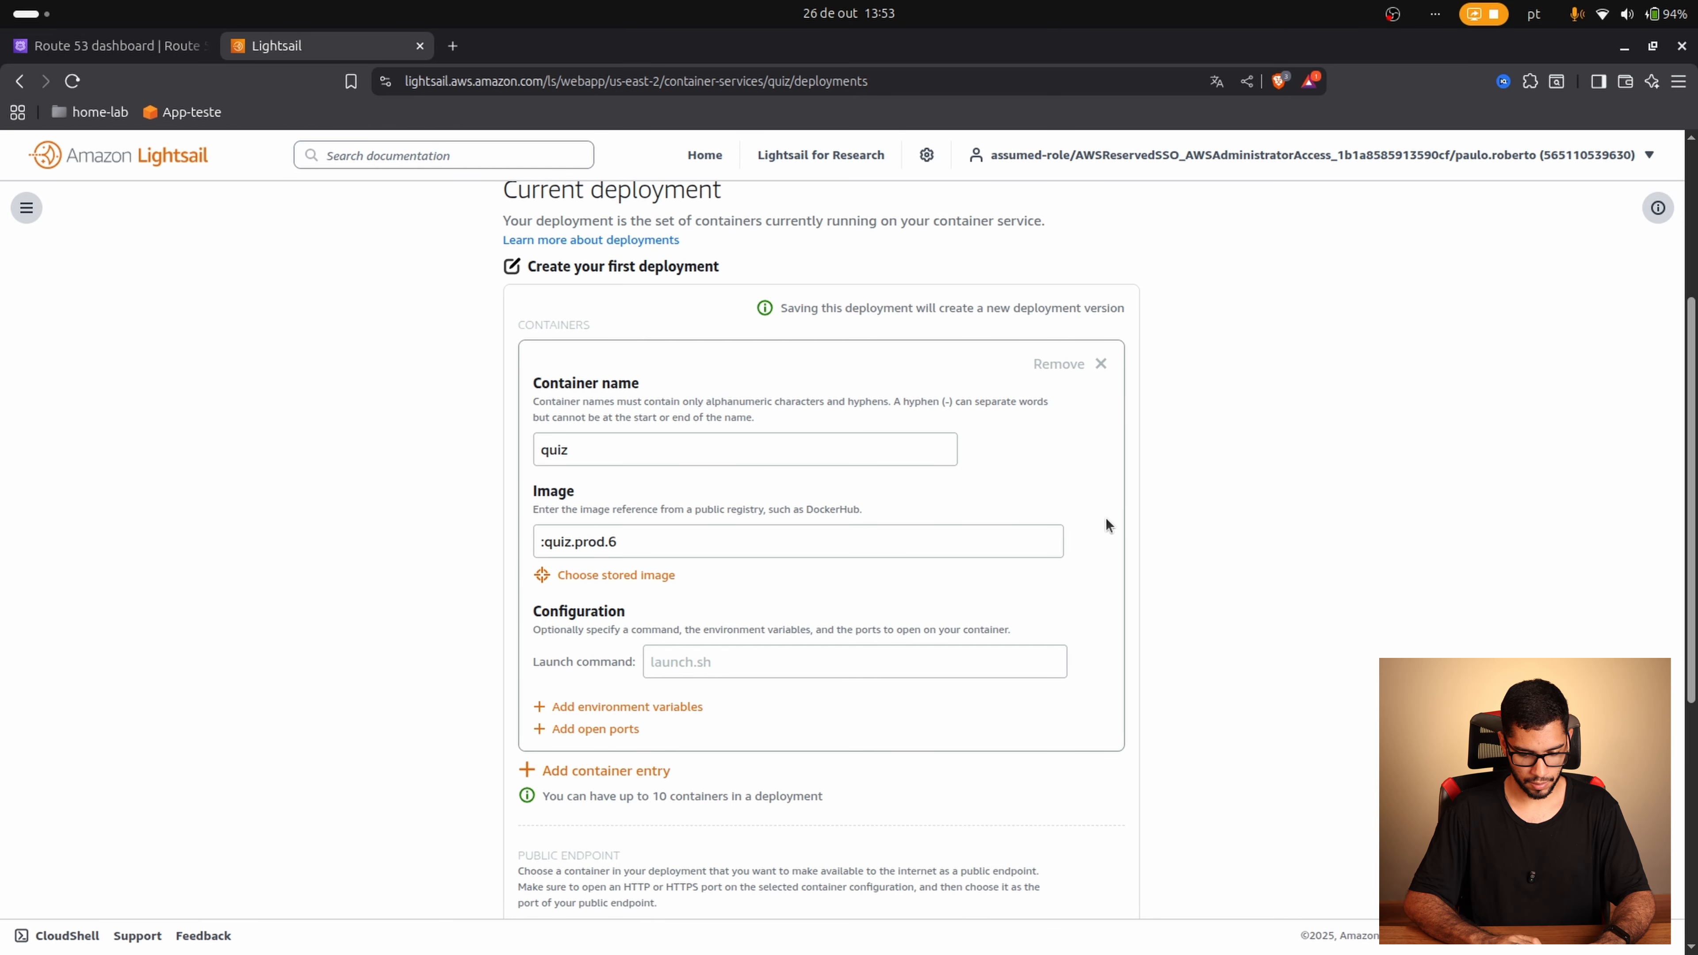
Step: Add an open port 80 with the HTTP protocol to the quiz container's configuration
scroll(1105, 519, "down", 2)
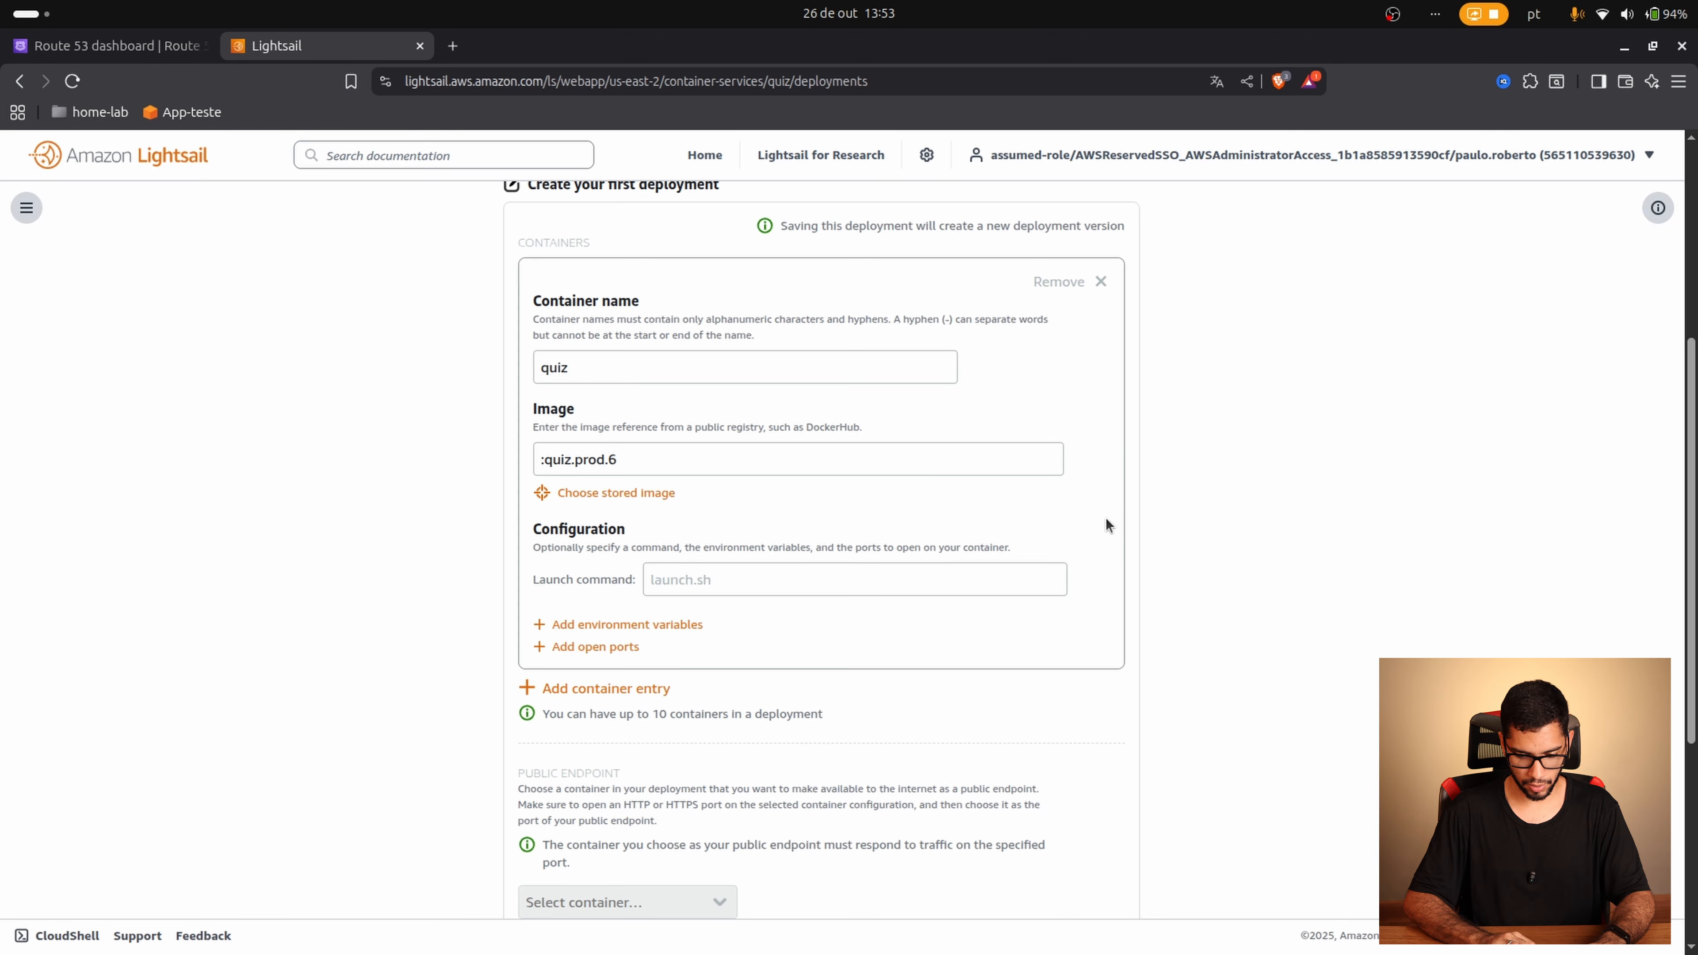
left_click(607, 648)
scroll(818, 586, "down", 2)
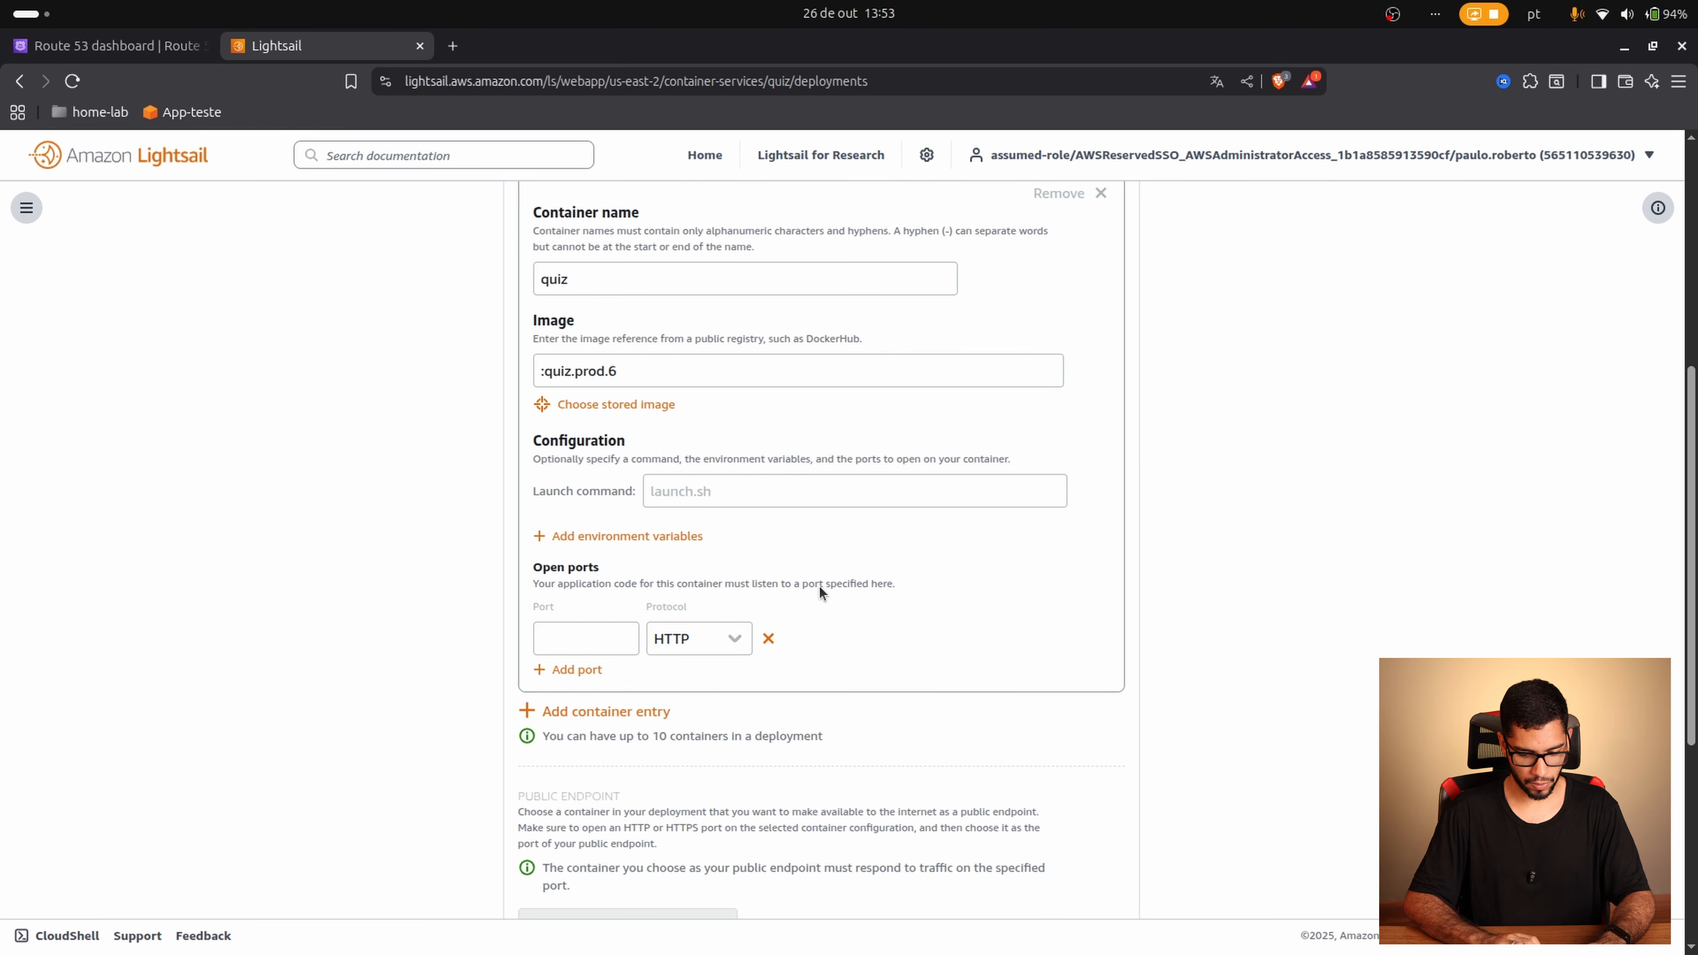
left_click(572, 644)
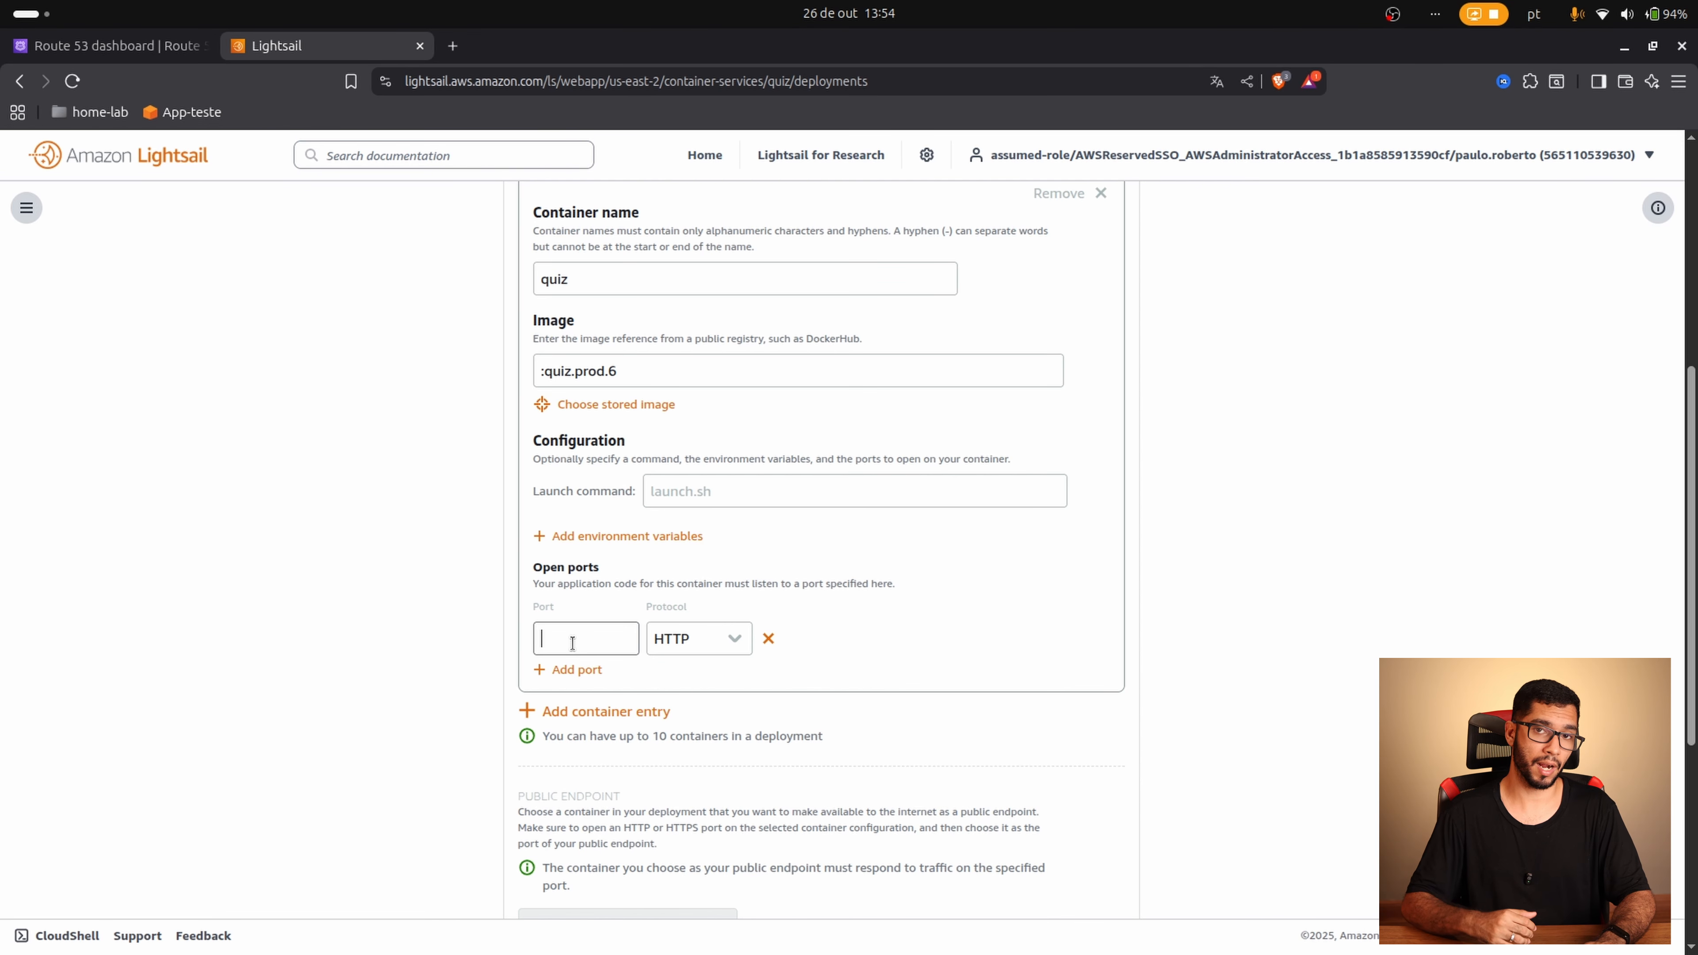
type("80")
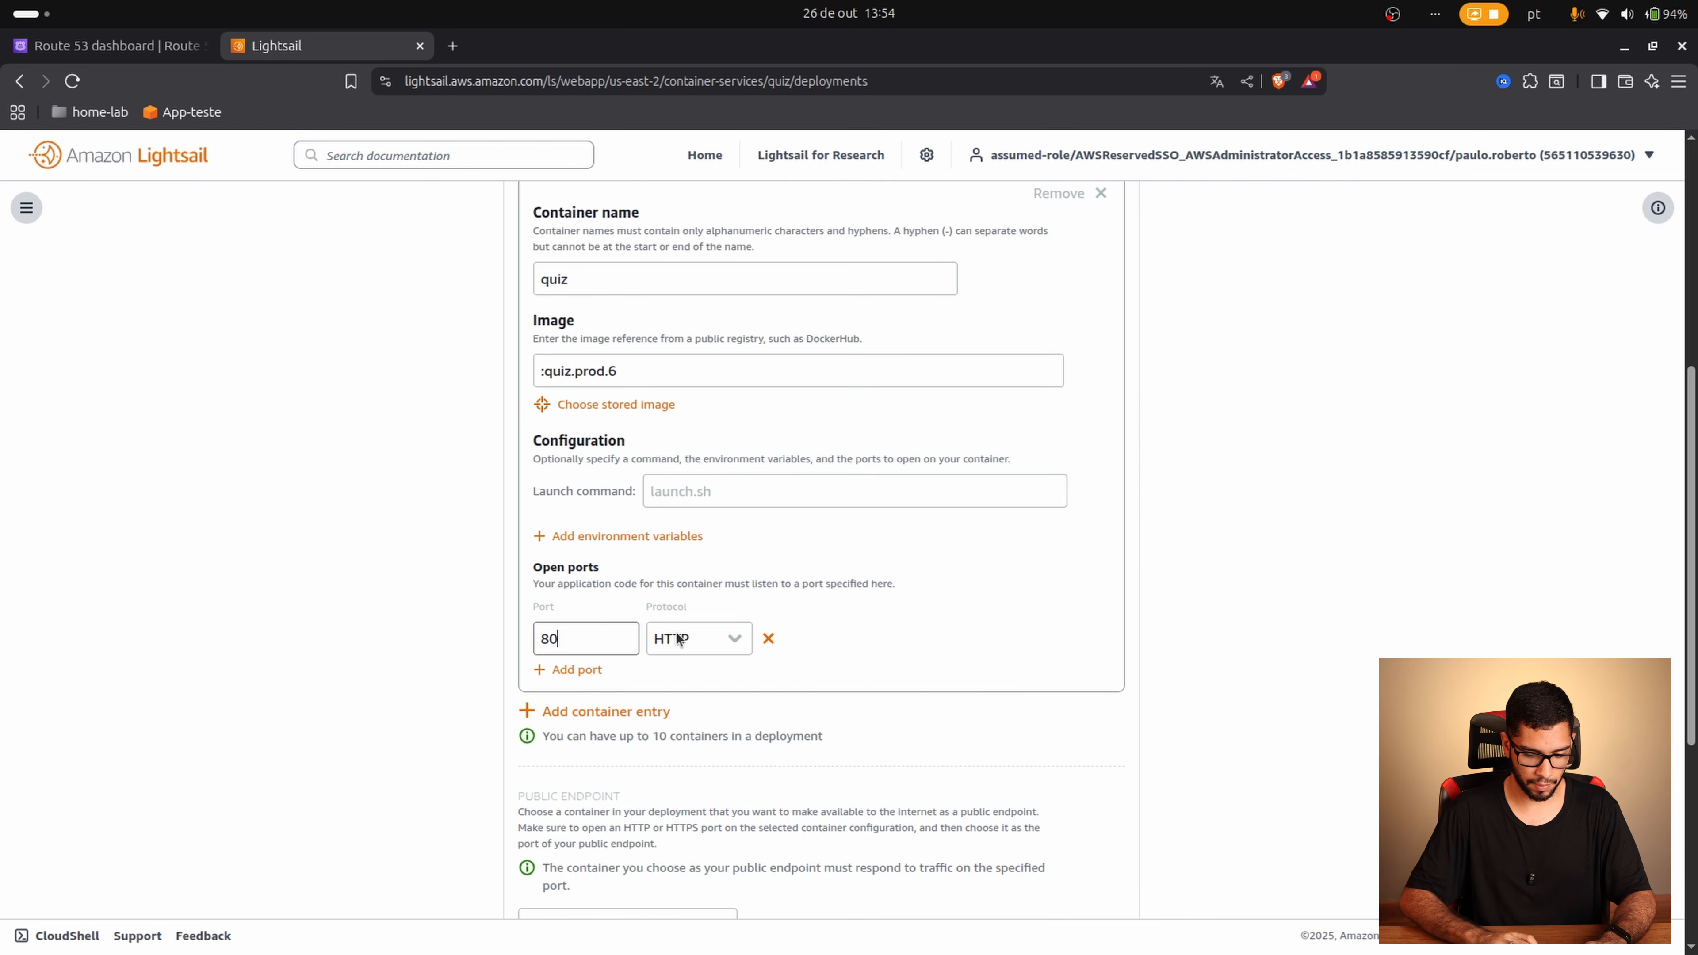
Step: Set the quiz container as the deployment's public endpoint and review the deployment settings
scroll(861, 641, "down", 3)
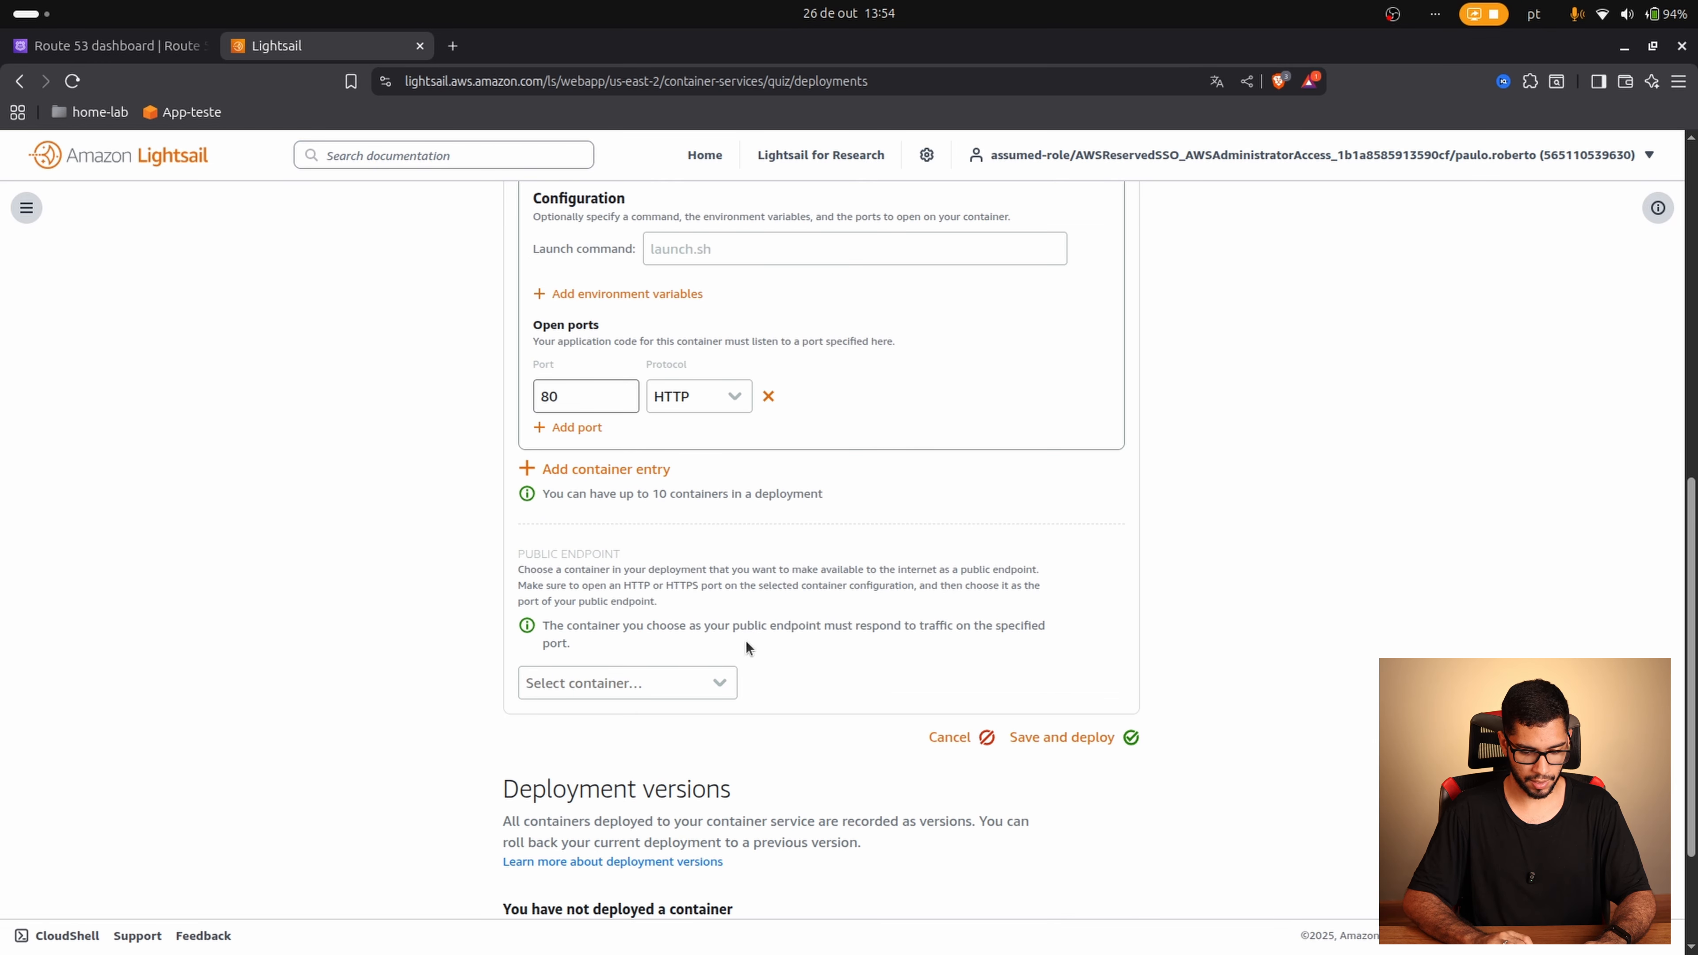
left_click(645, 683)
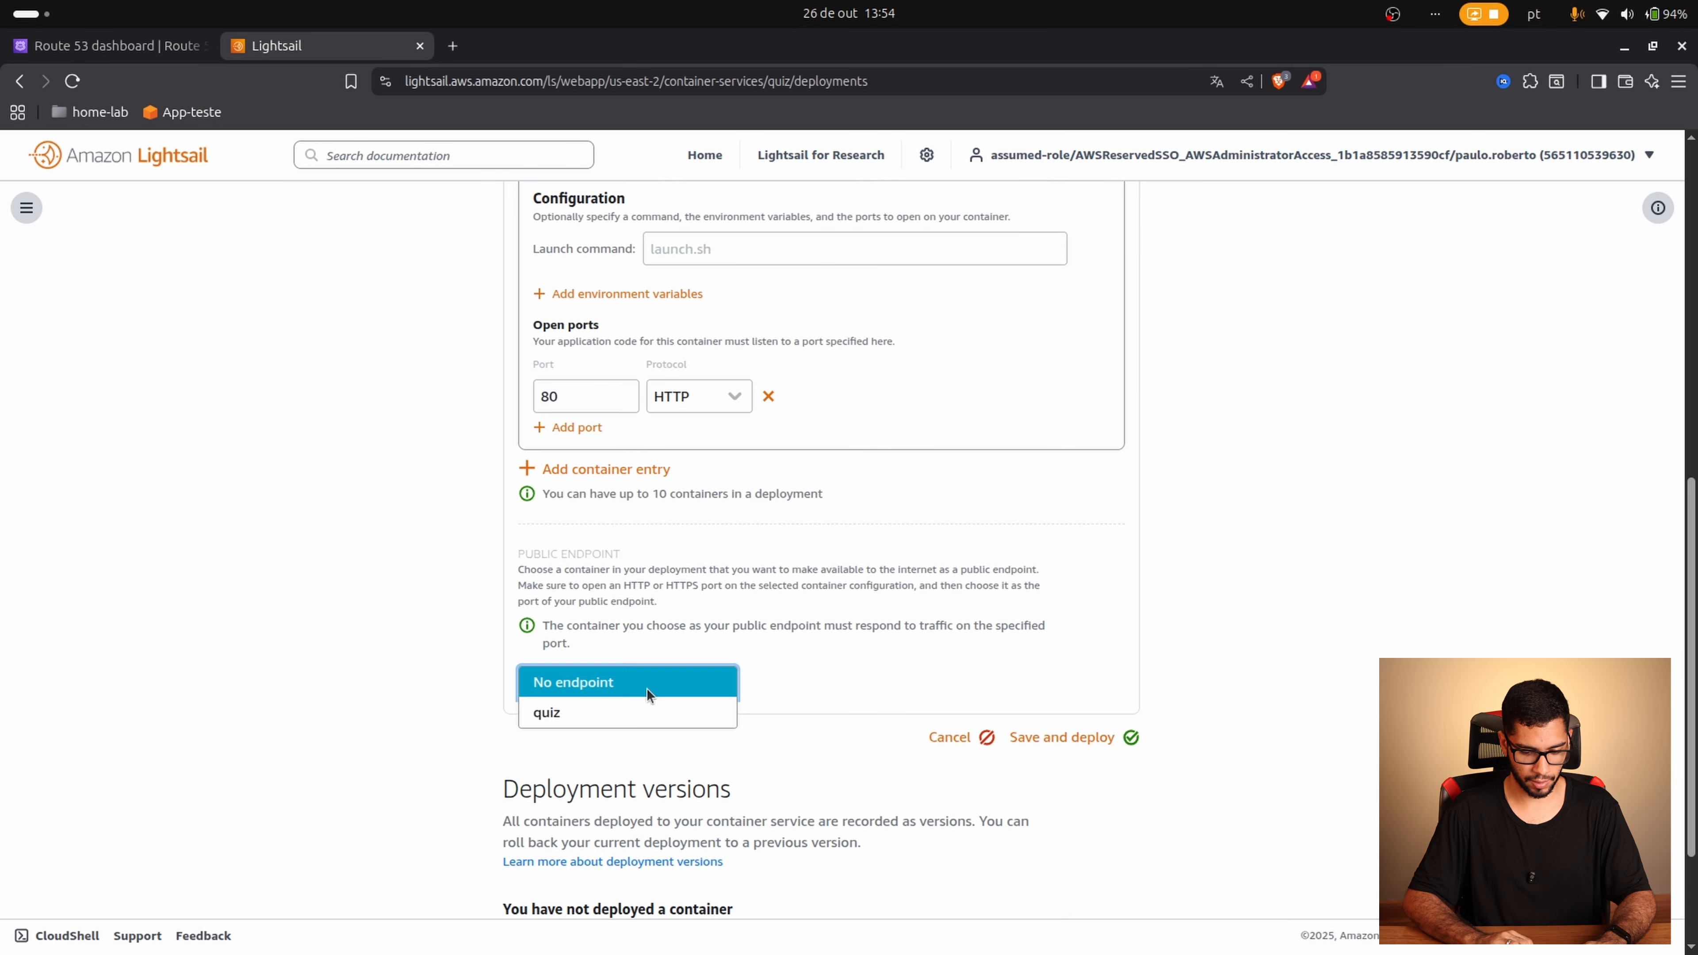
left_click(602, 706)
scroll(1135, 553, "up", 7)
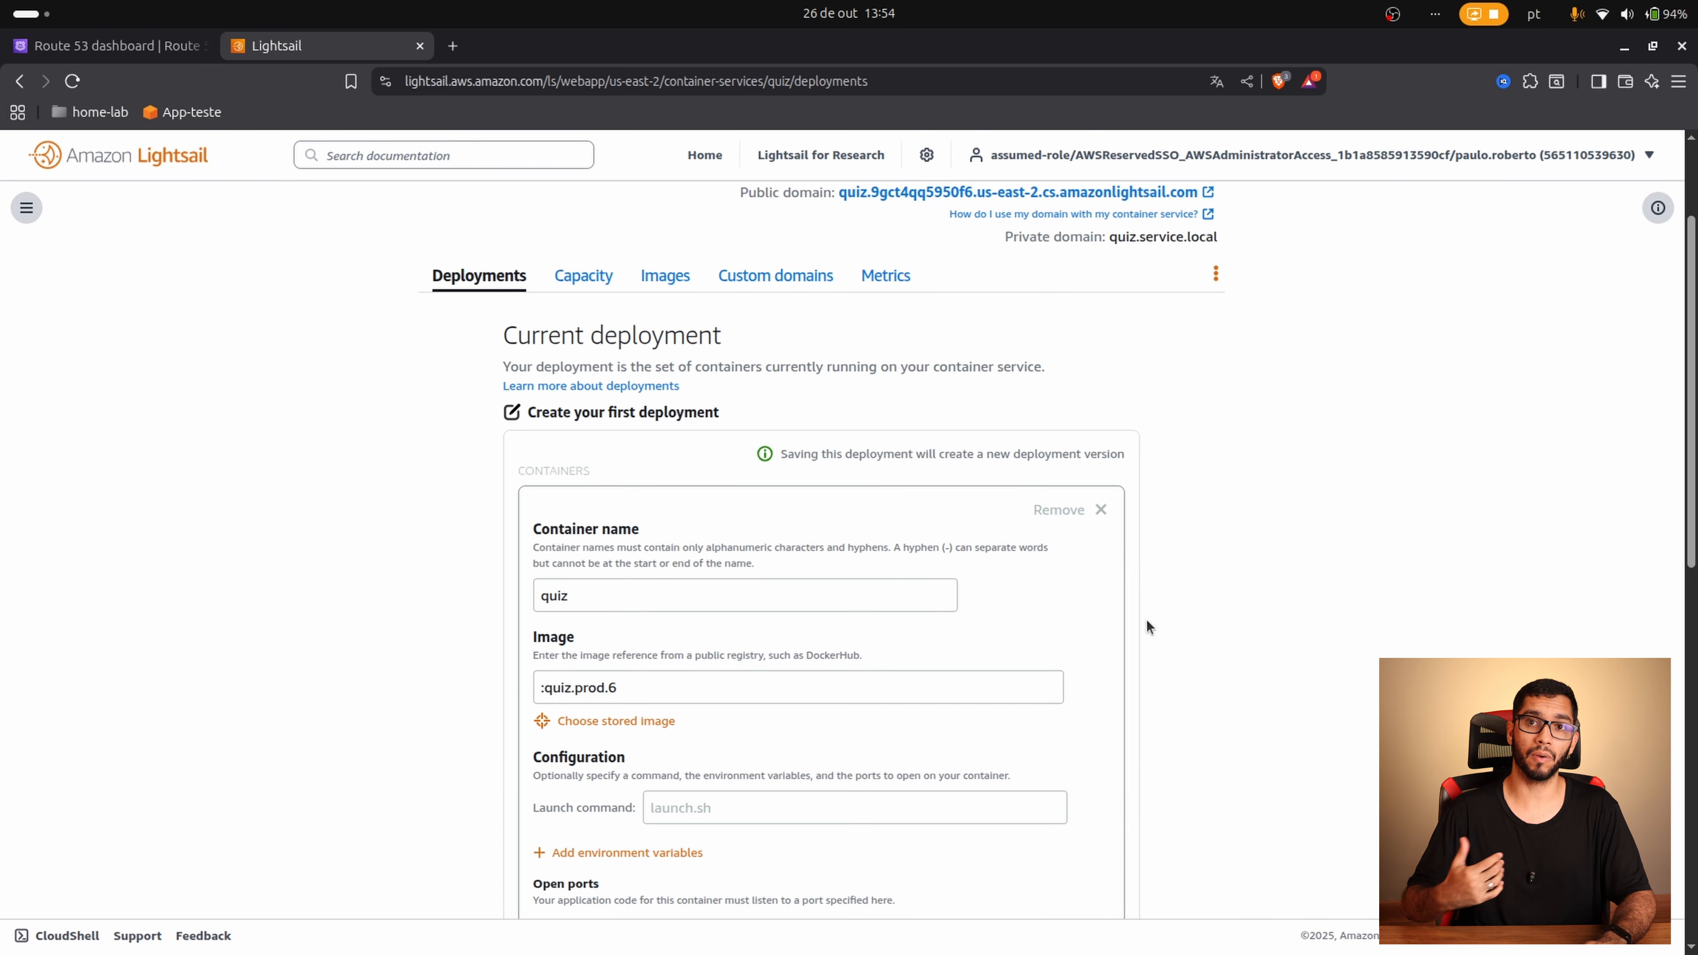
scroll(1204, 536, "down", 9)
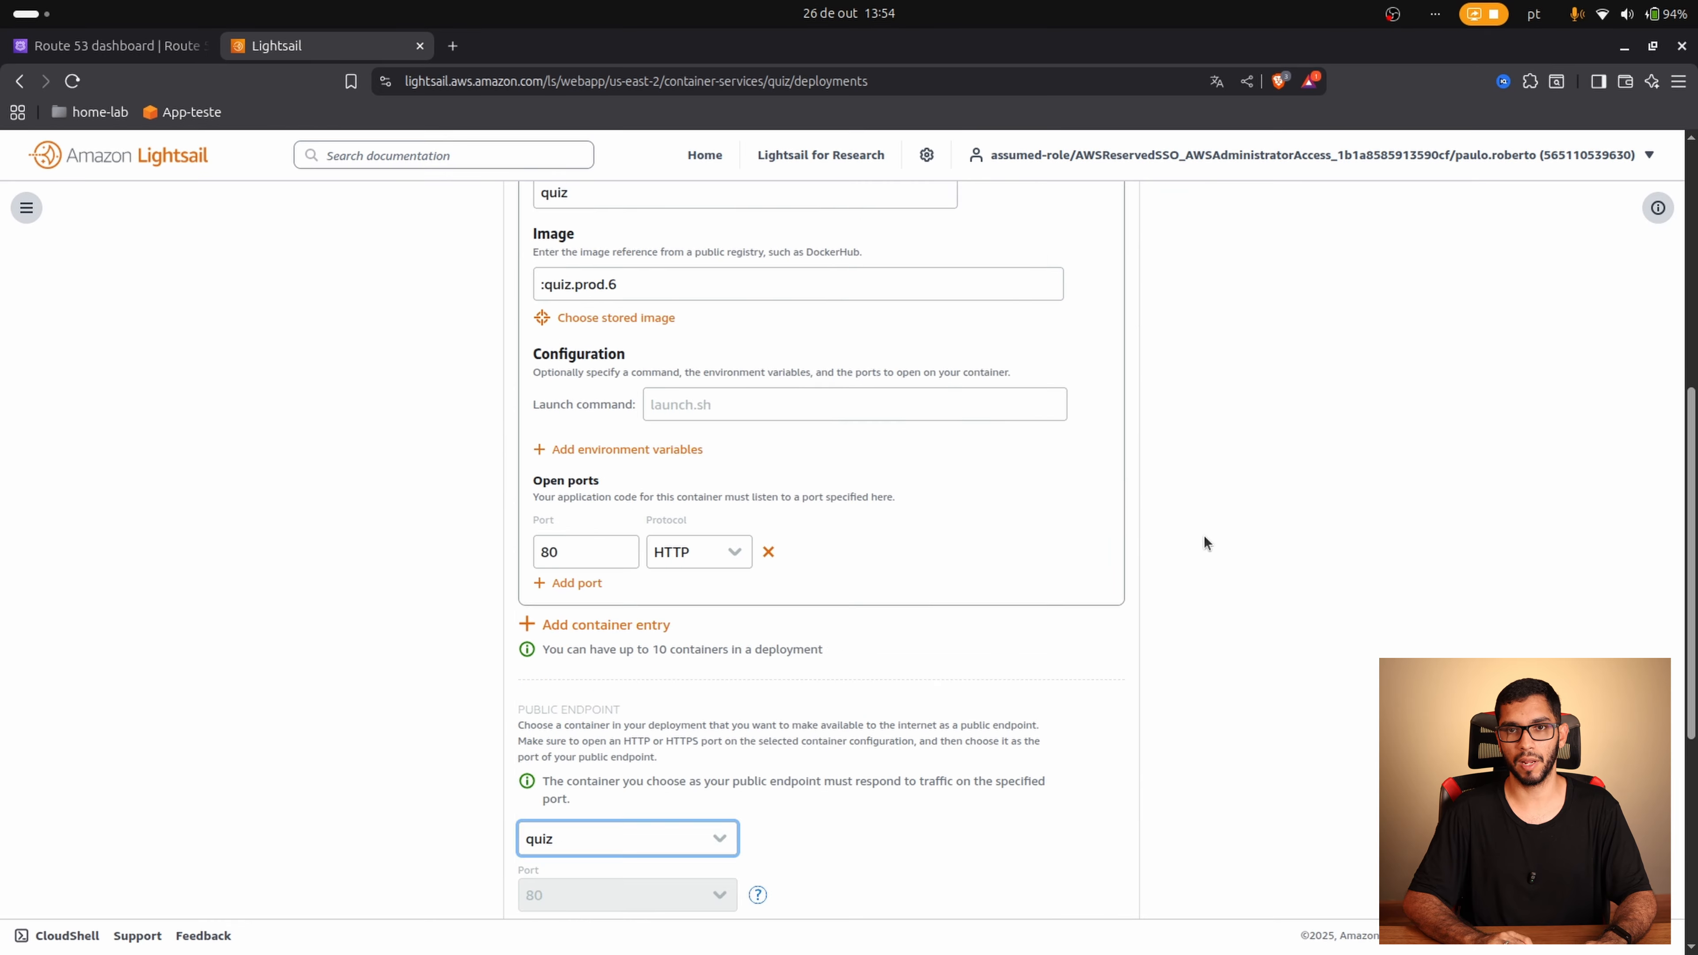
Step: Save and deploy the quiz container configuration and check the deployment's status
left_click(1130, 701)
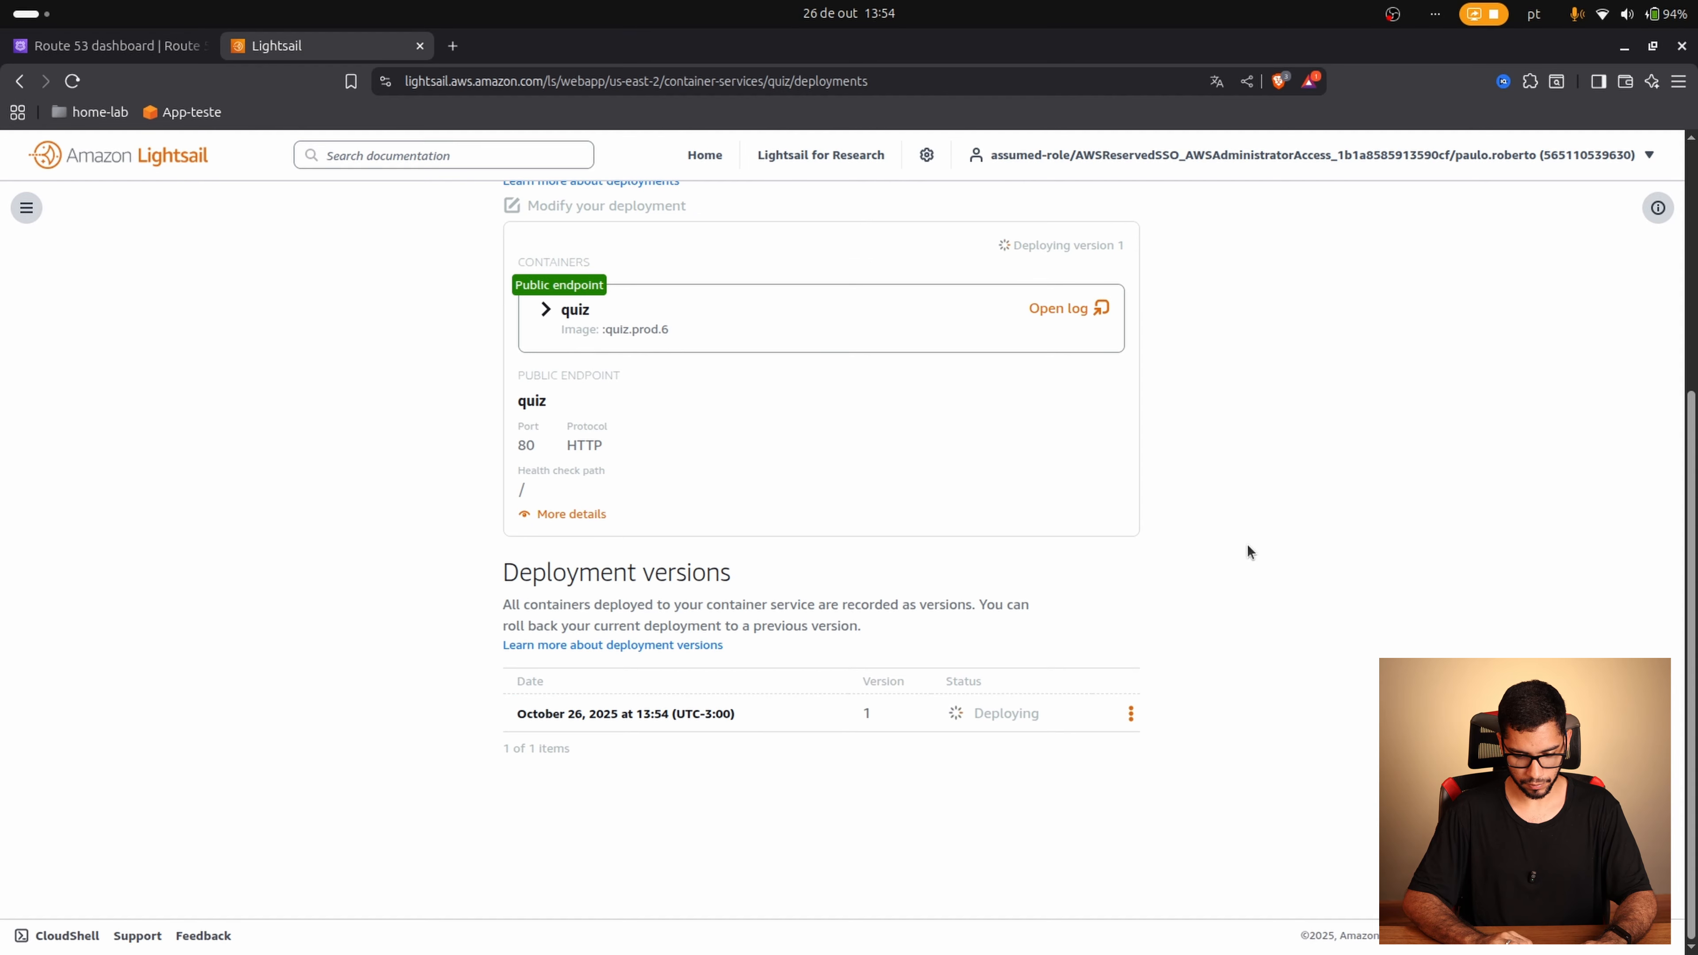
scroll(1249, 551, "up", 3)
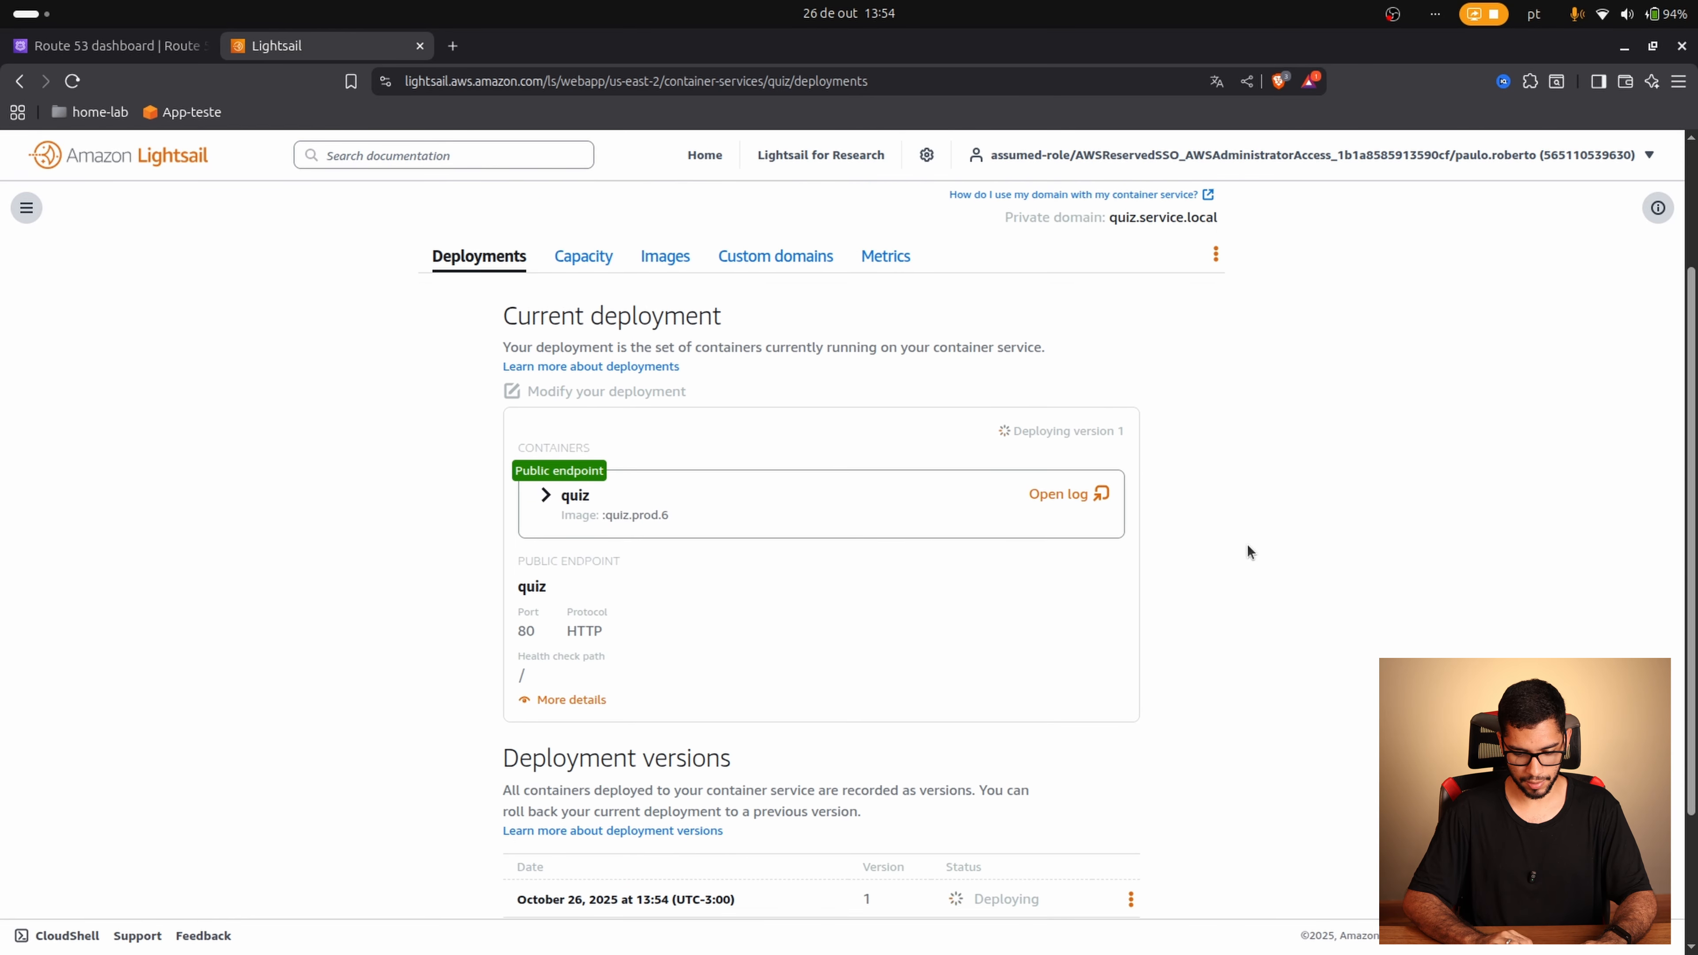
scroll(1248, 546, "down", 1)
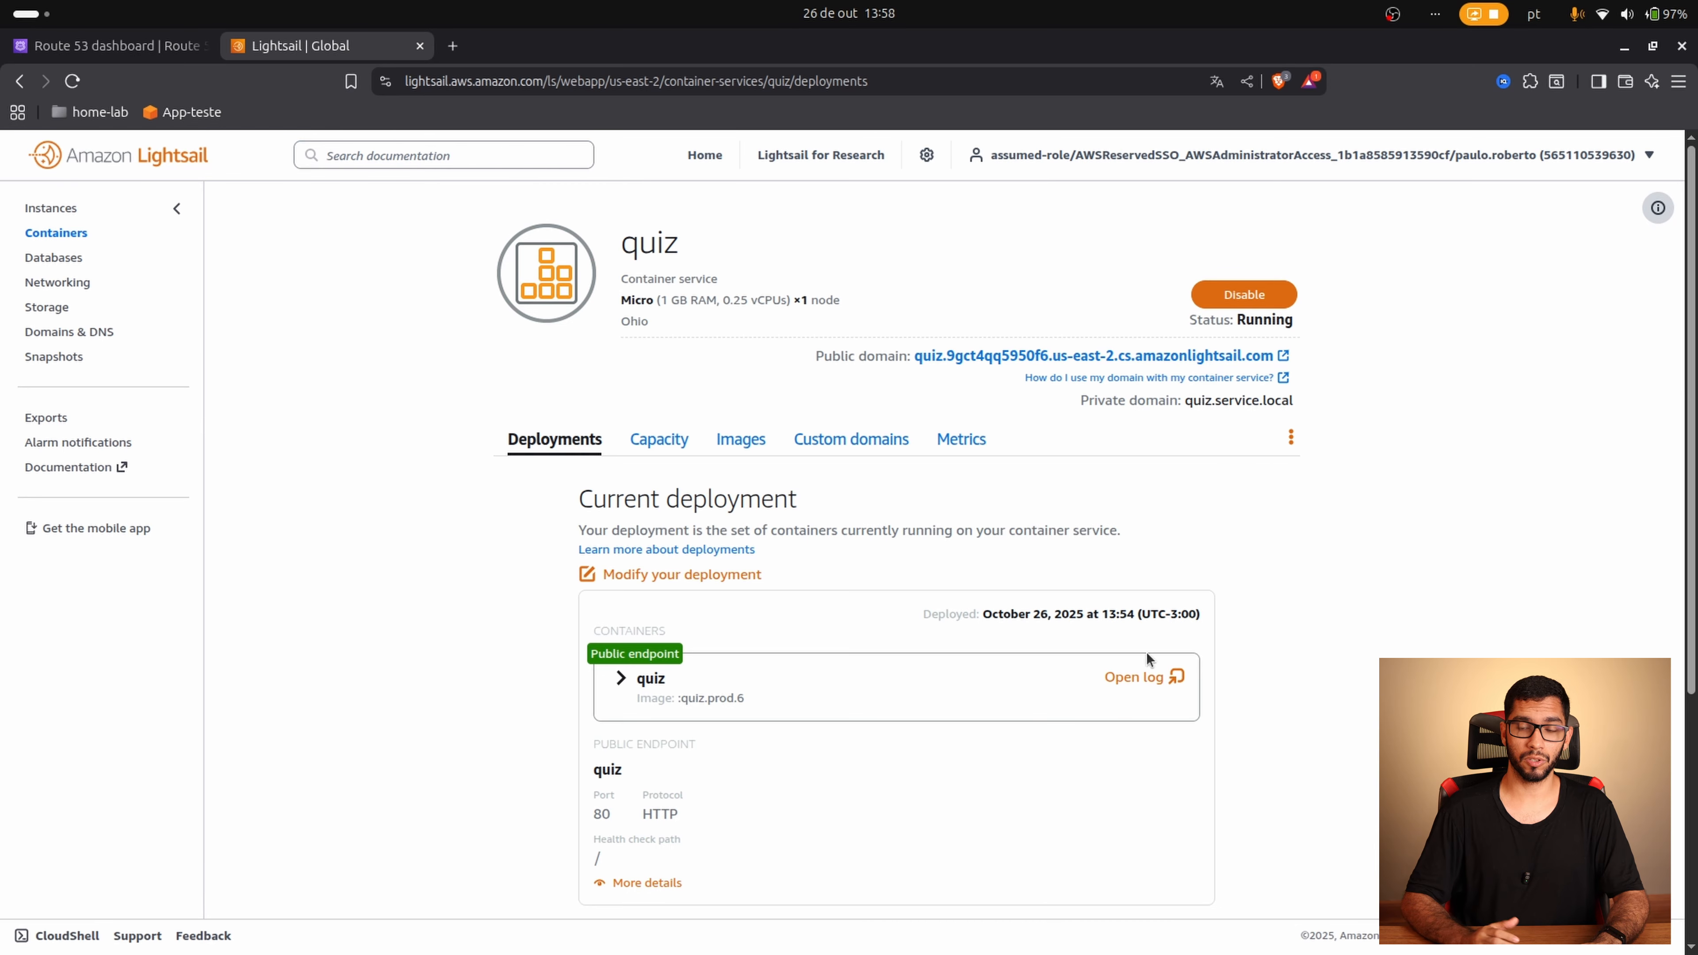
Step: Open the quiz container's log, dismiss the translation prompt, read through the entries and close the log window
left_click(1139, 679)
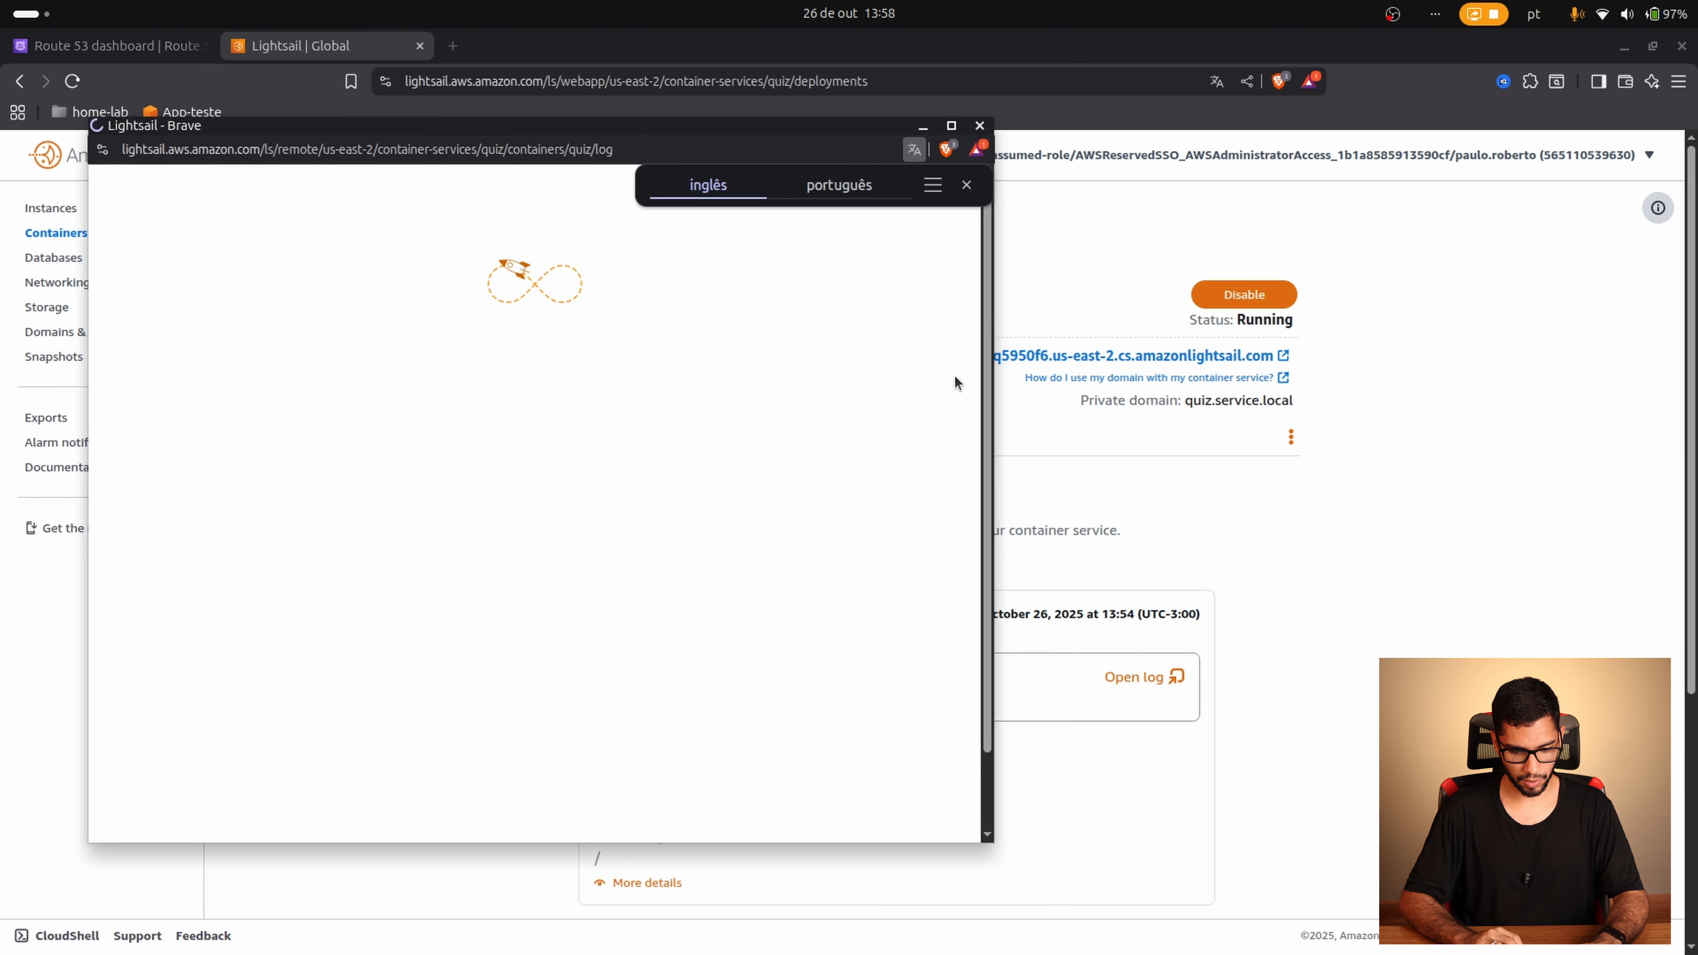
left_click(969, 186)
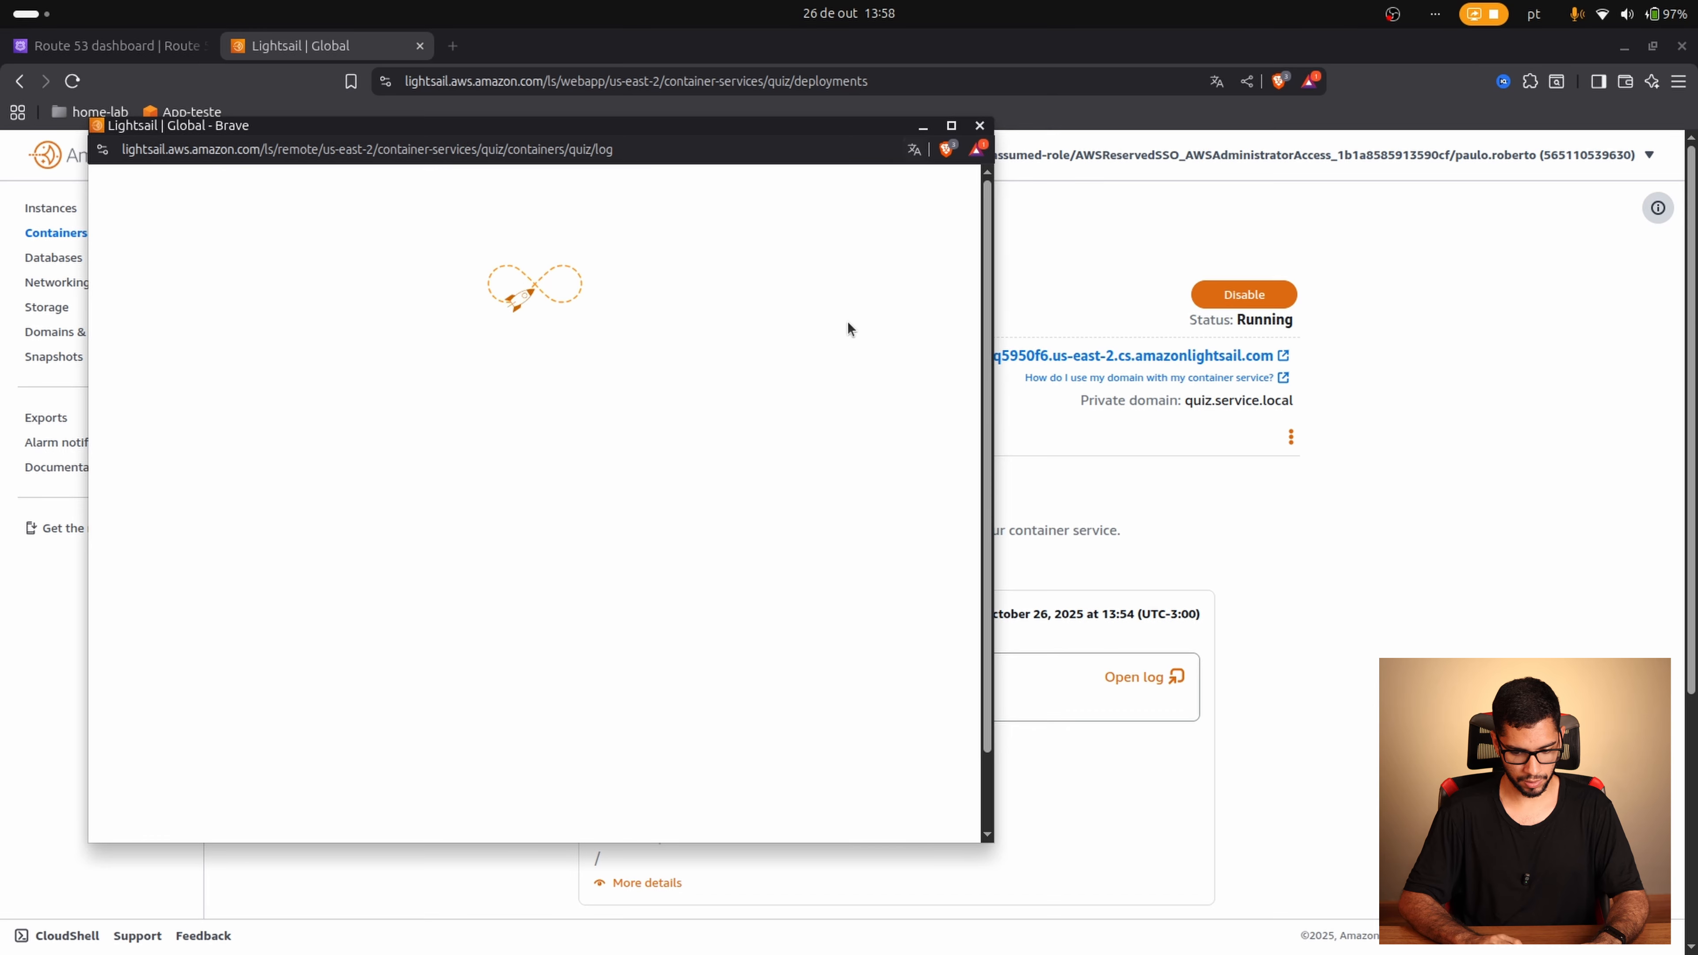
scroll(824, 381, "down", 10)
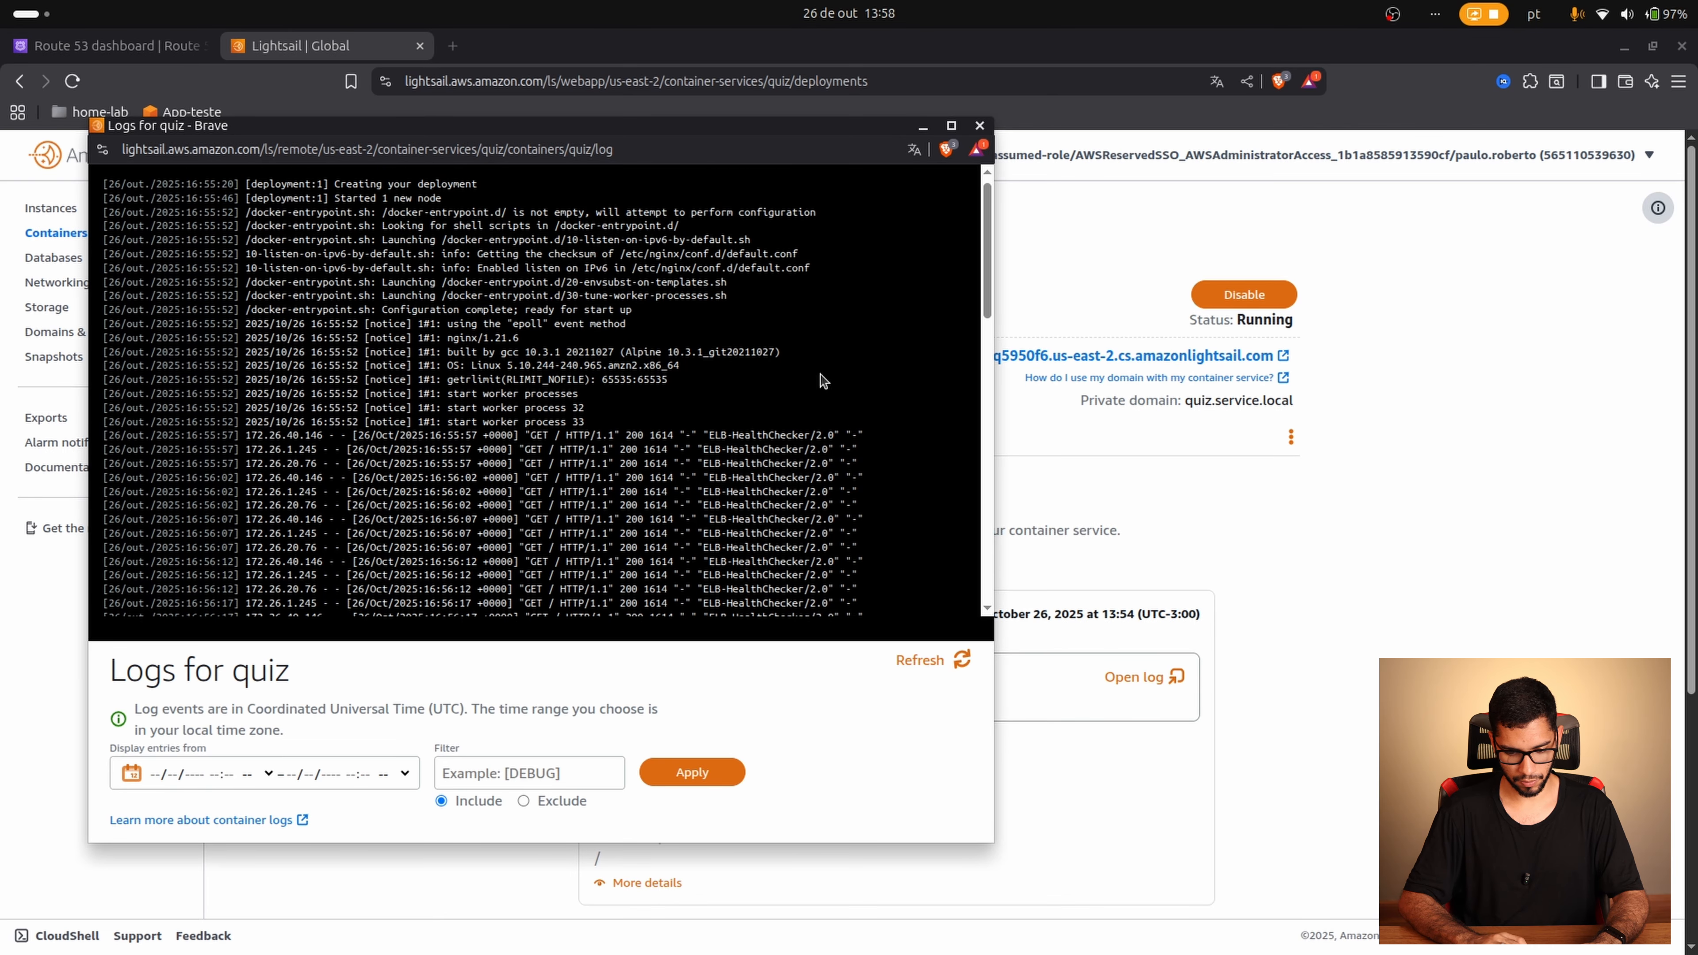
scroll(814, 389, "up", 10)
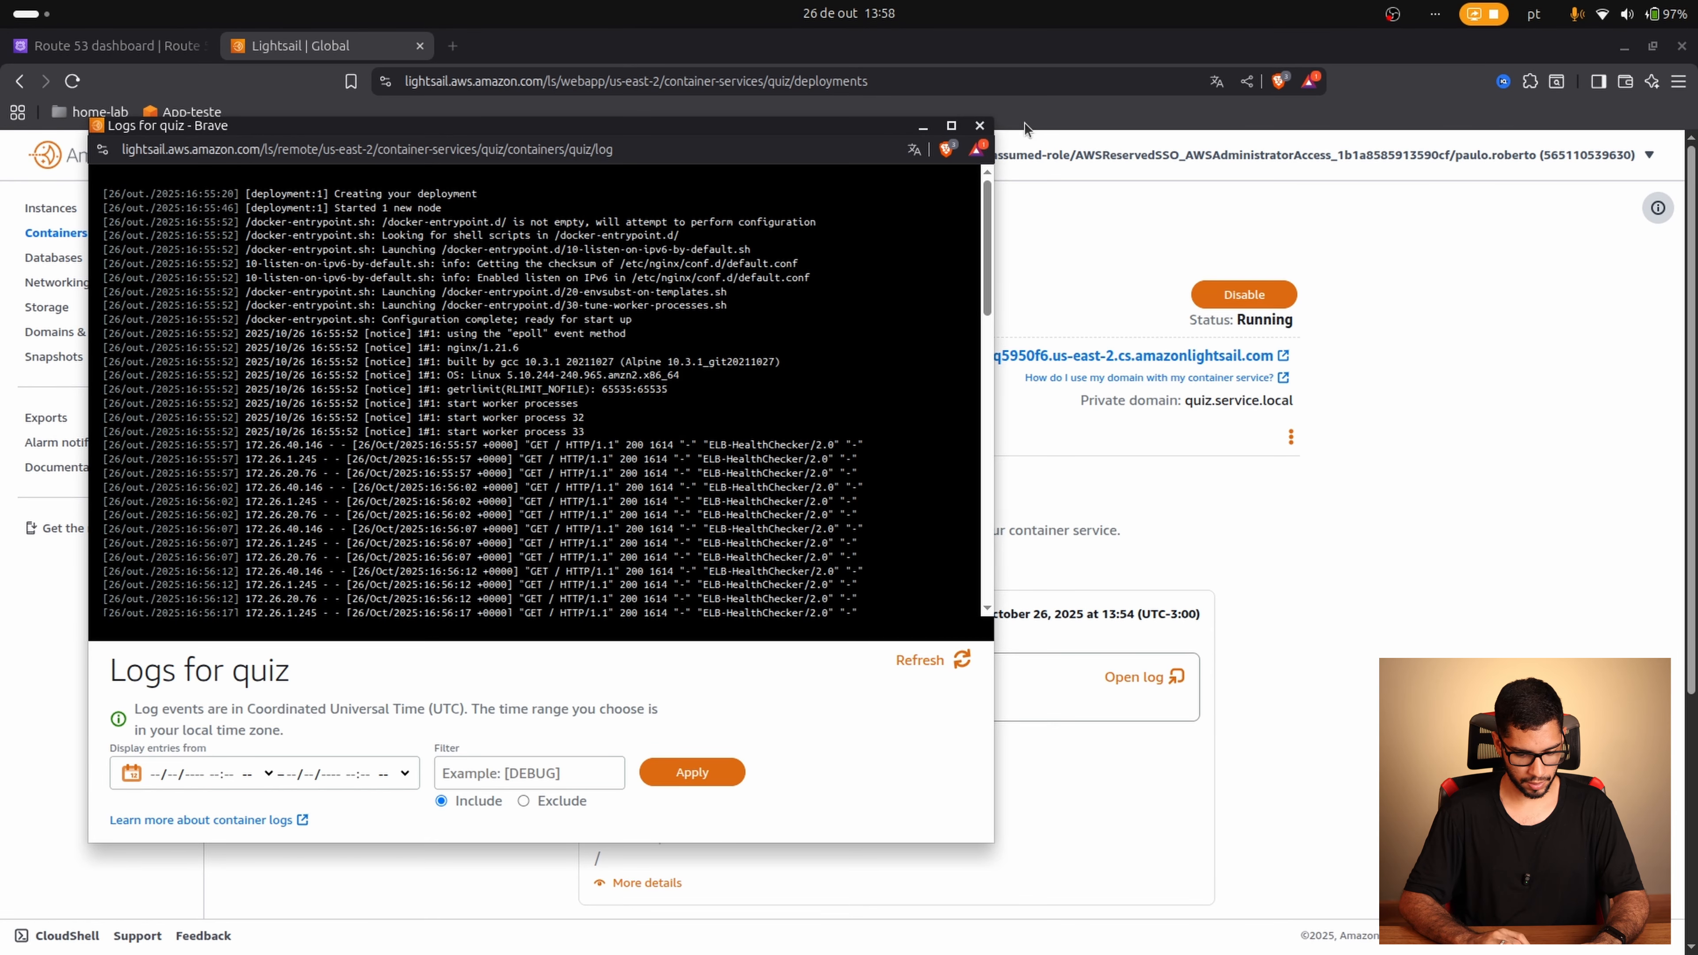
left_click(980, 126)
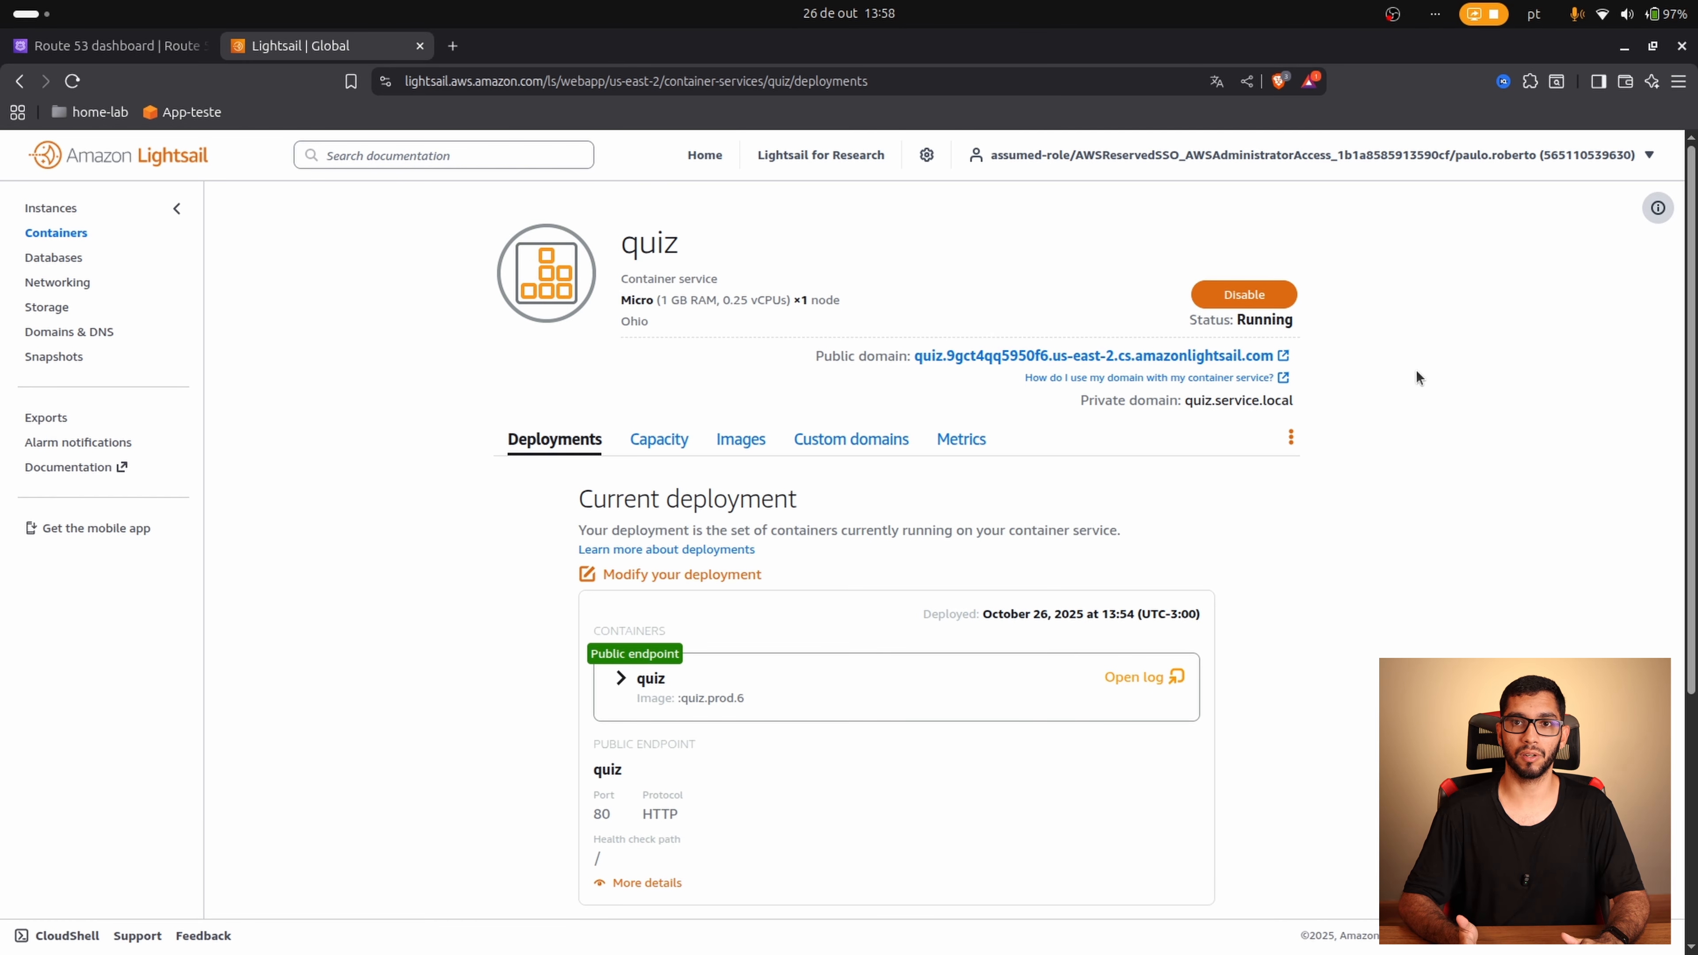
Step: Open the service's public domain and answer the first two quiz questions with S3 and Não existe modelo definido
left_click(1053, 356)
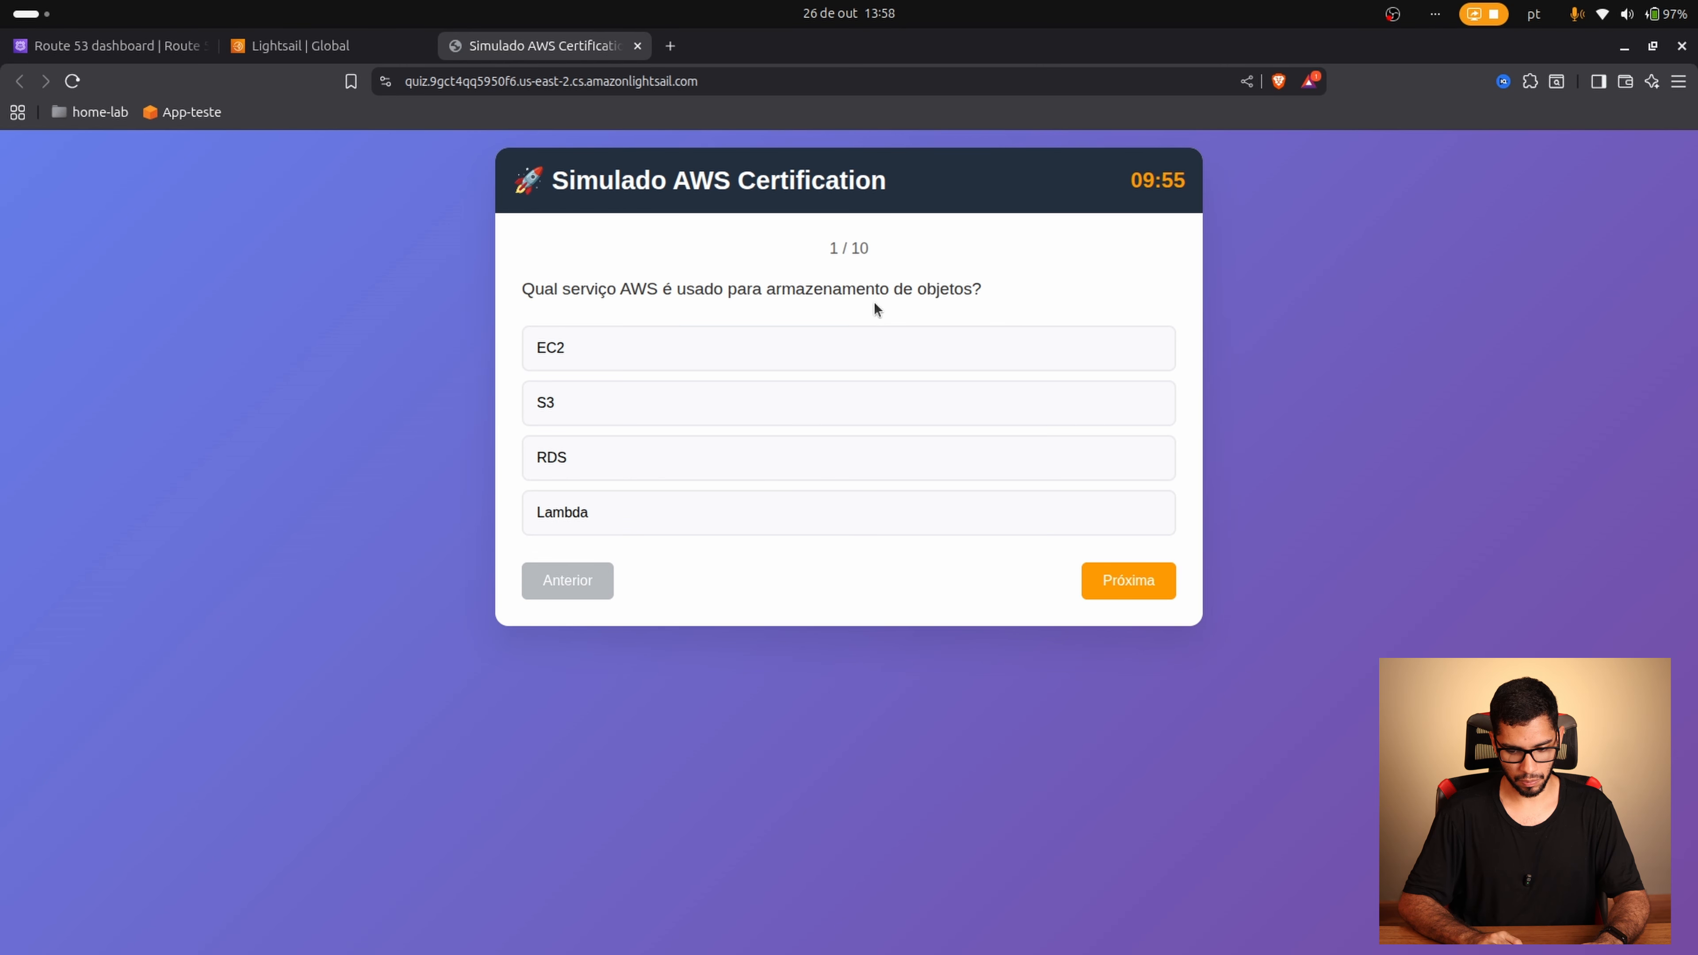
left_click(944, 401)
left_click(1137, 580)
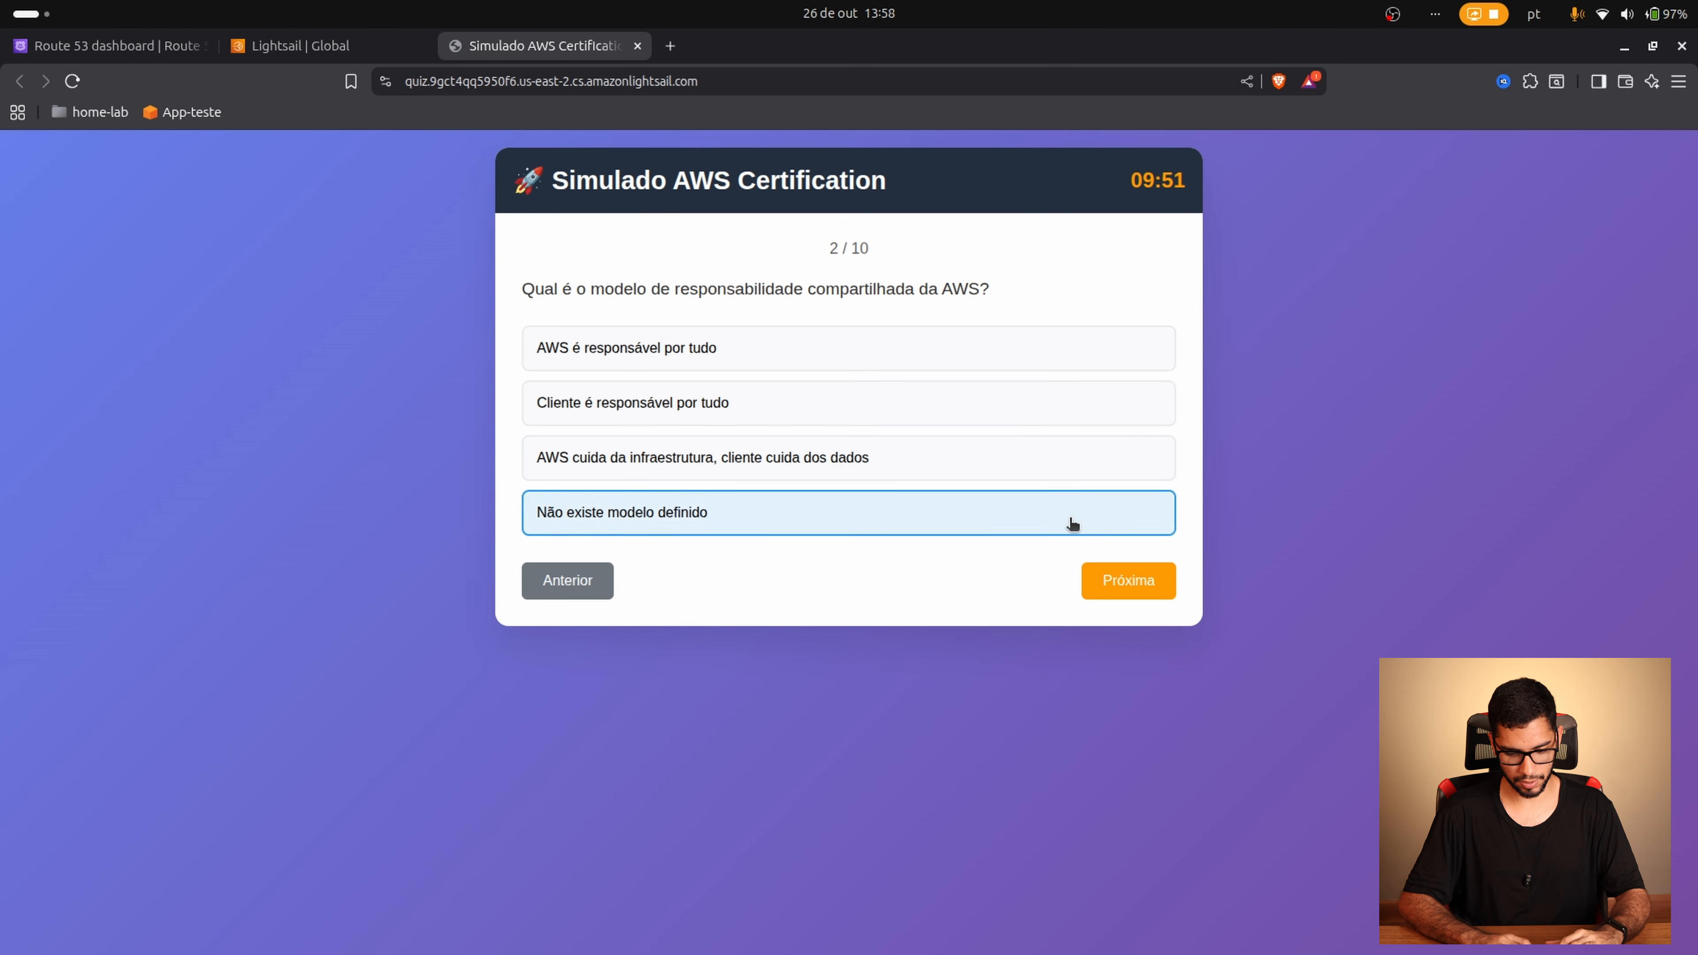
left_click(1073, 524)
left_click(1130, 592)
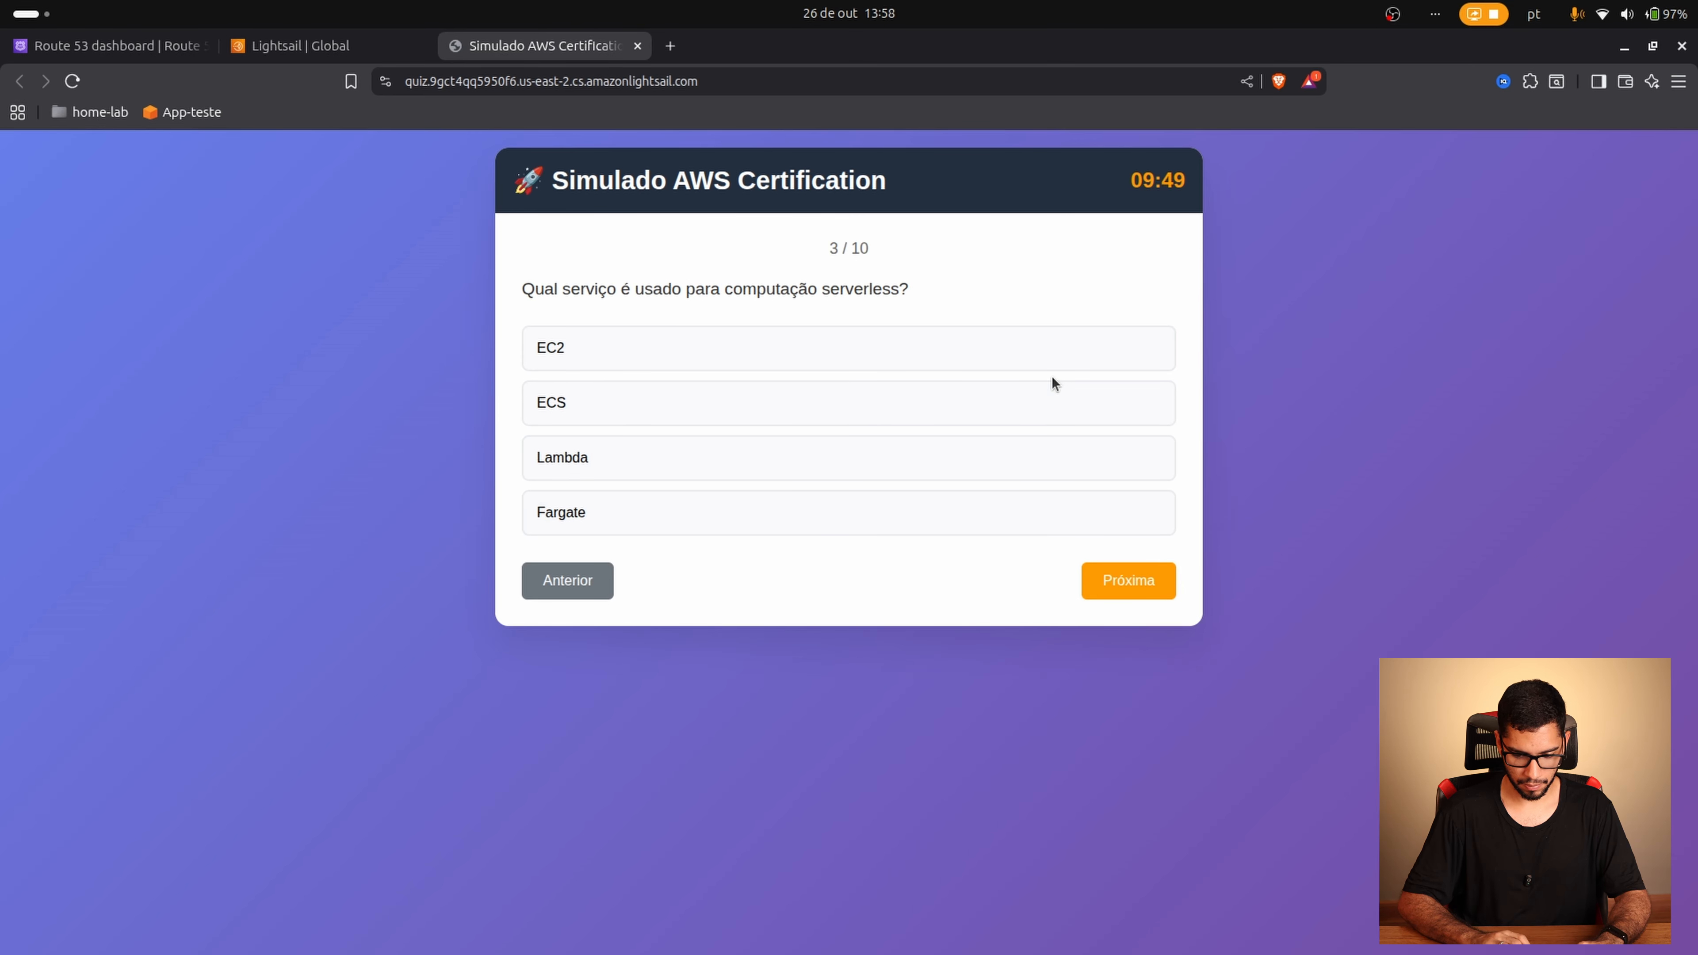
Step: Skip question 3, answer API Gateway for question 4 and DynamoDB for question 5, and leave the rest unanswered to finish the quiz
left_click_drag(1058, 395, 1124, 577)
left_click(1137, 581)
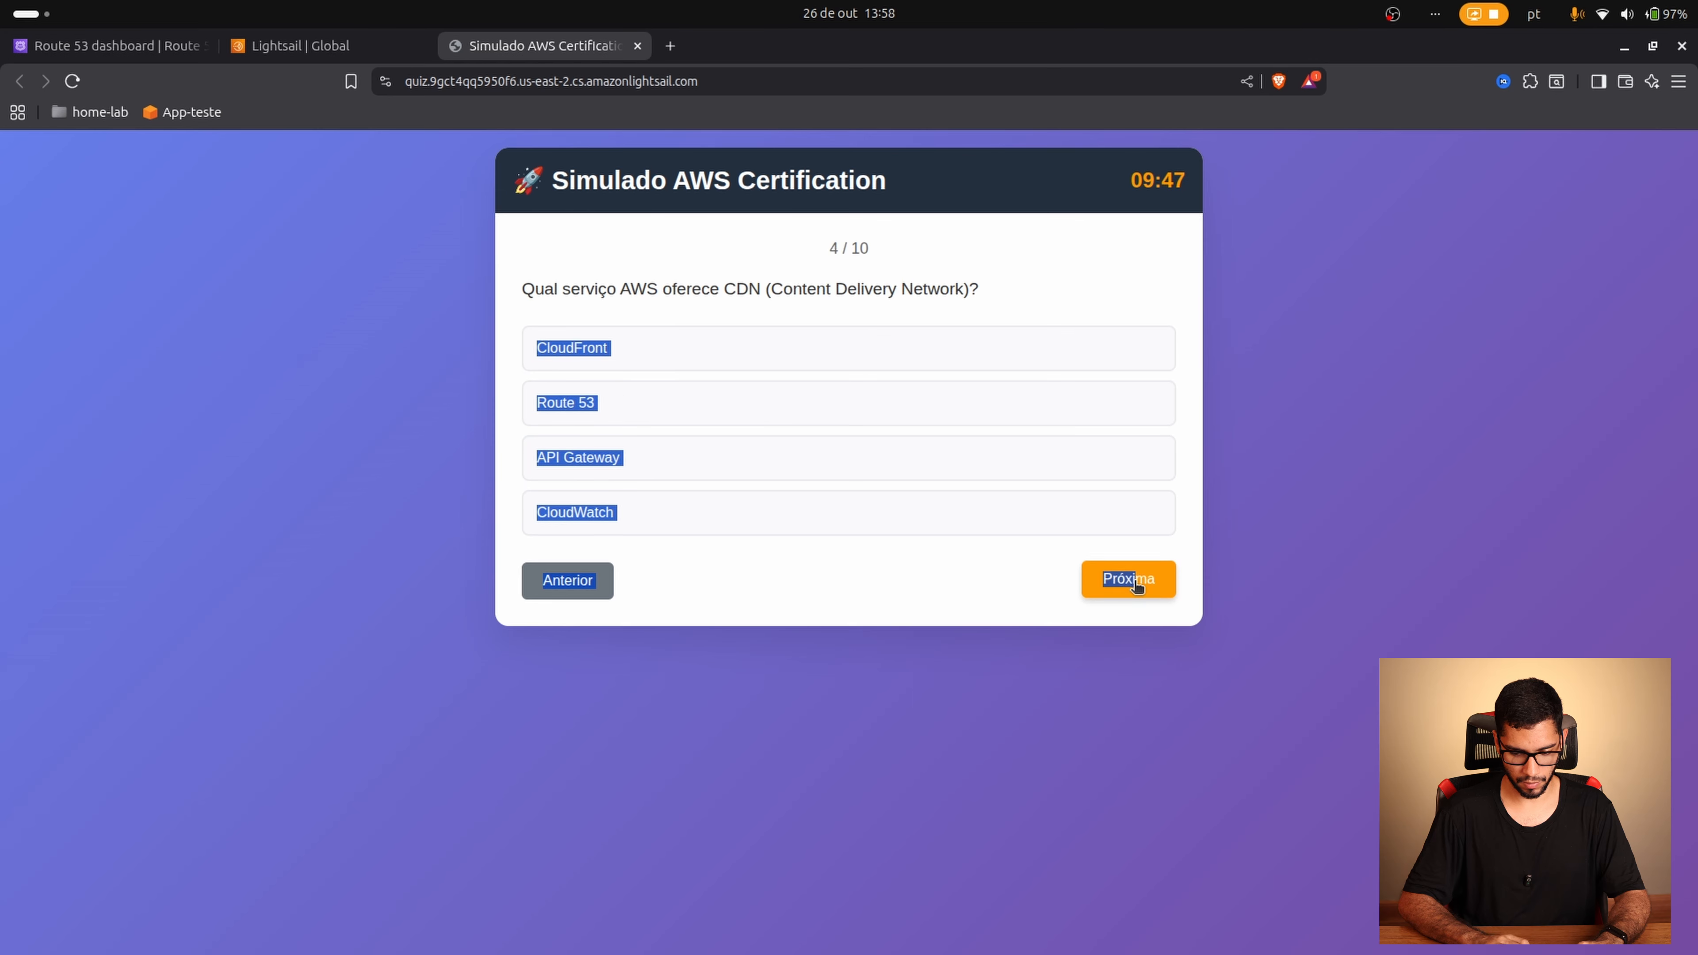
left_click(1051, 453)
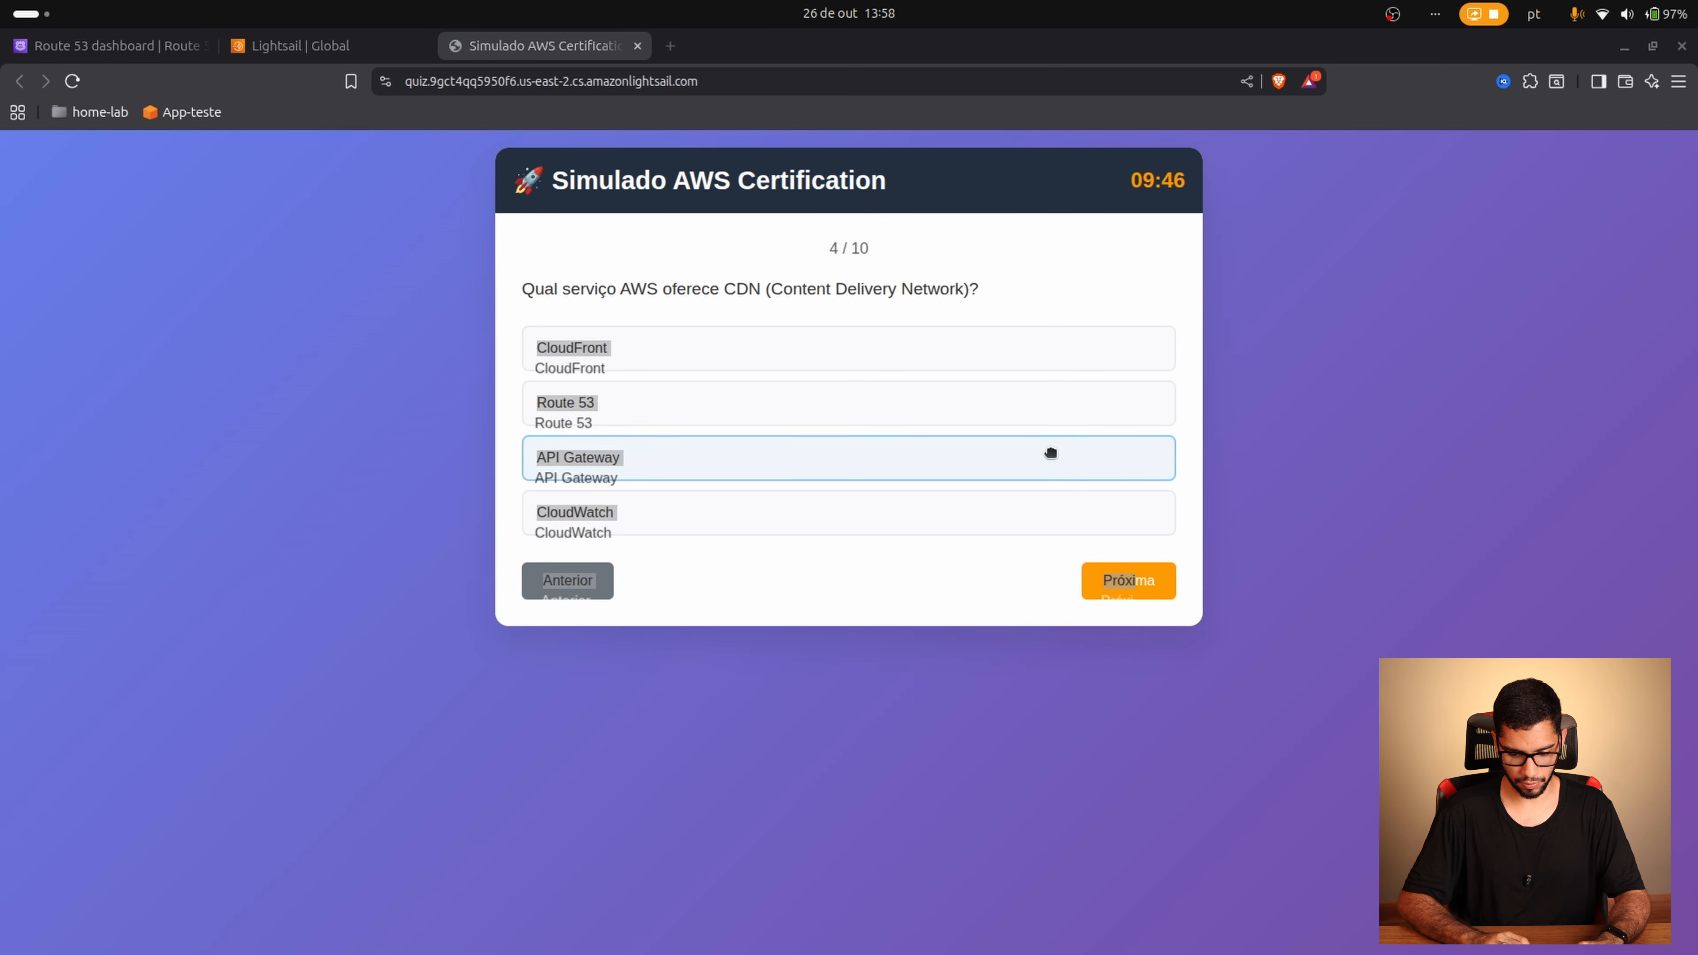
left_click(1142, 574)
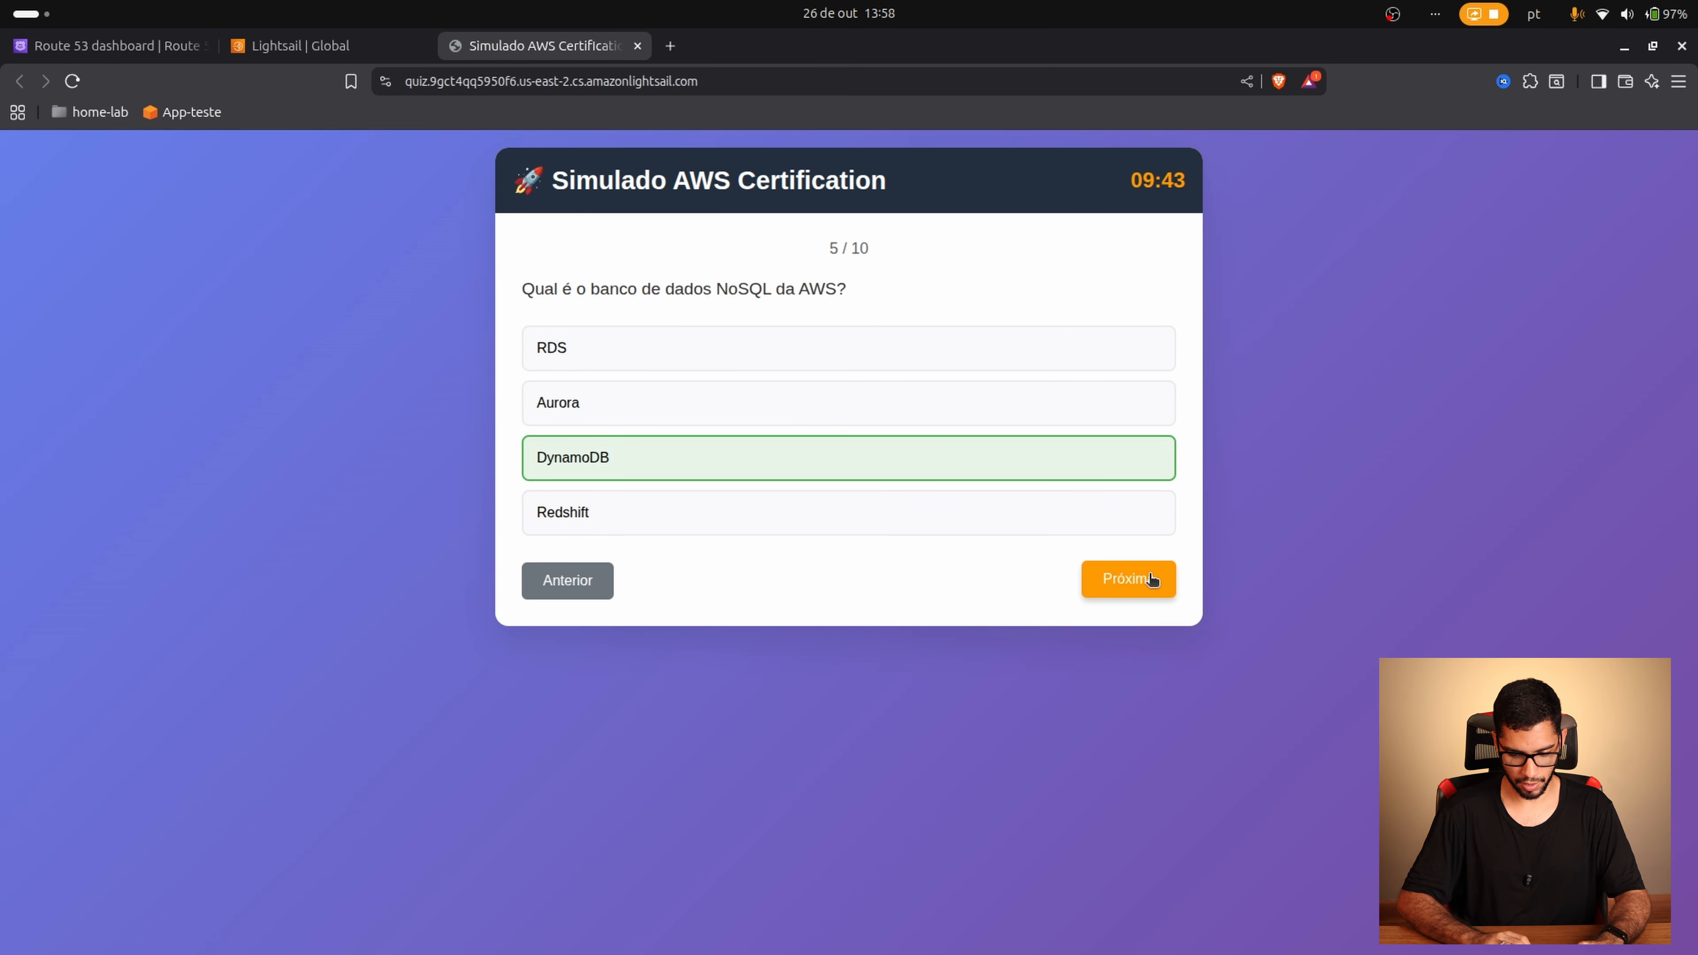
left_click(1152, 578)
left_click(1151, 580)
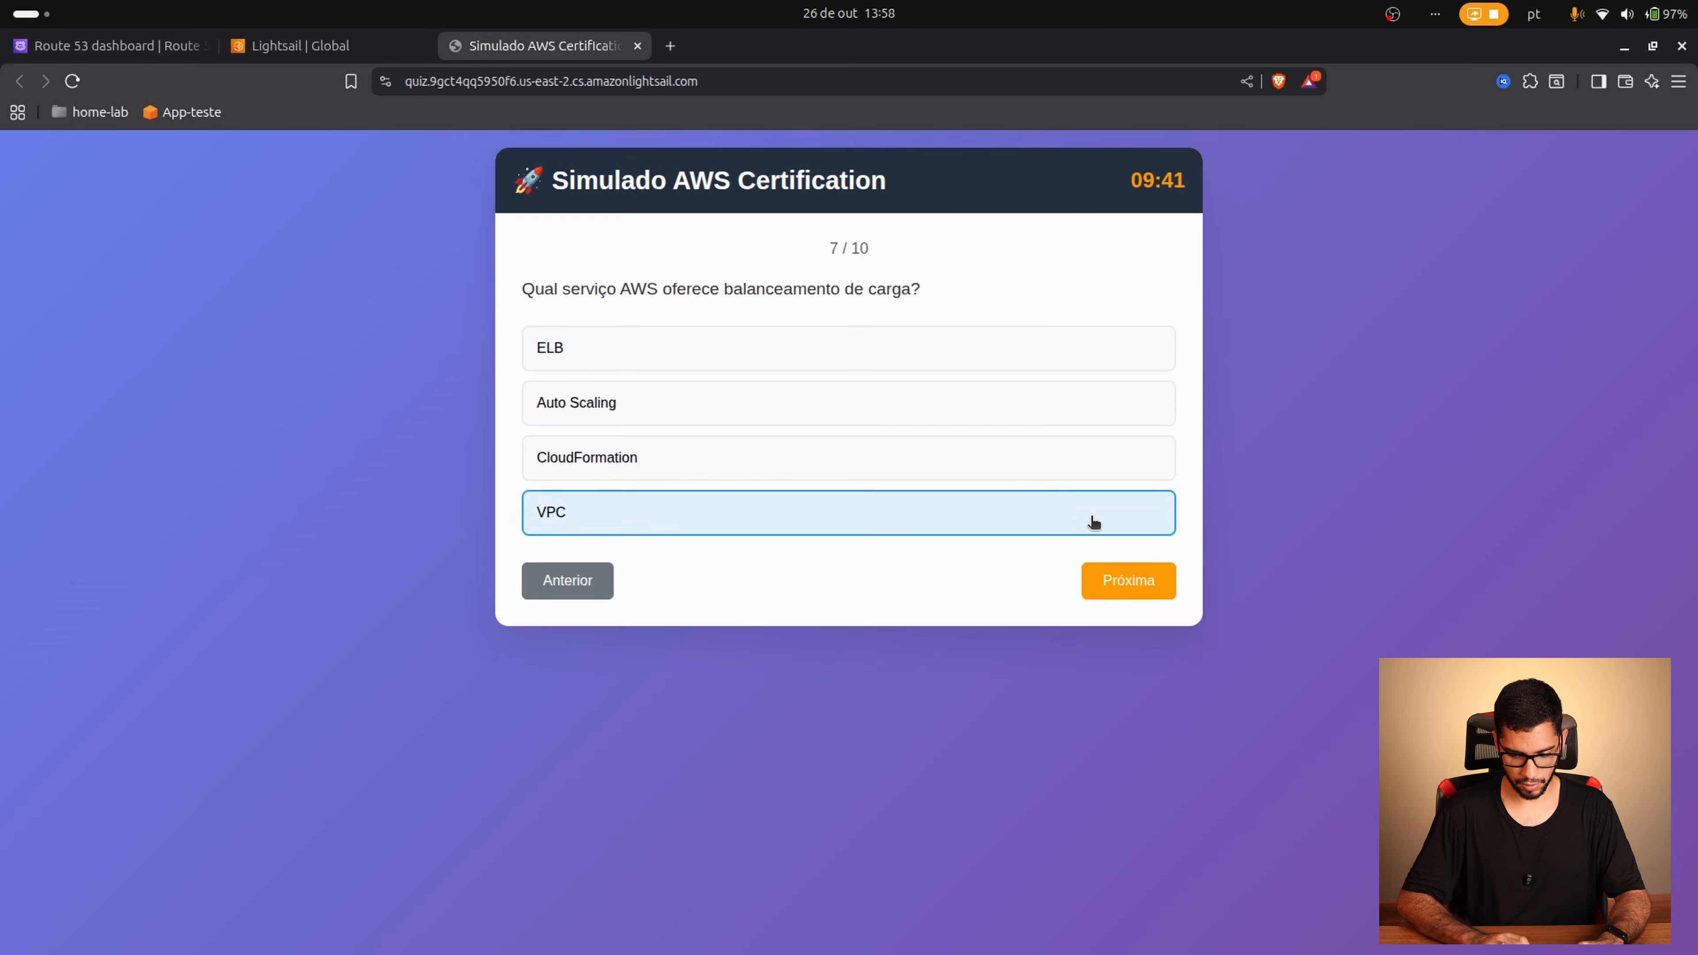
triple_click(1127, 587)
triple_click(1135, 586)
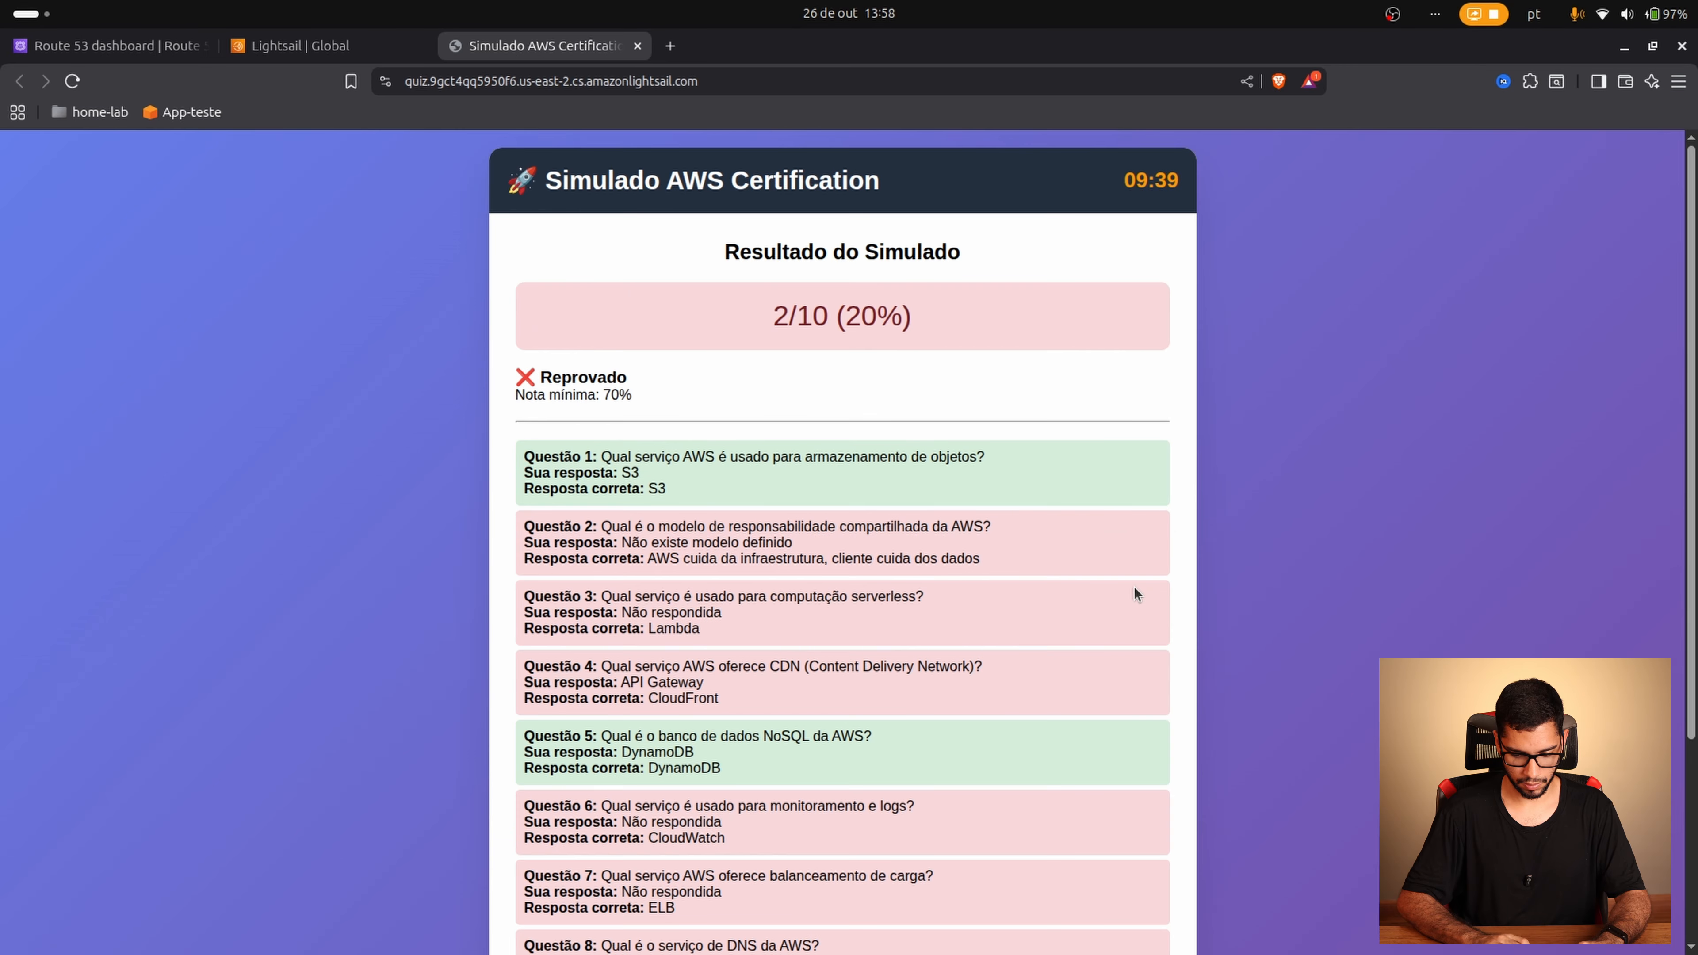
Step: Review the quiz's per-question results and start a new attempt to test the app
scroll(1125, 443, "down", 4)
scroll(1125, 444, "up", 4)
scroll(1125, 452, "down", 1)
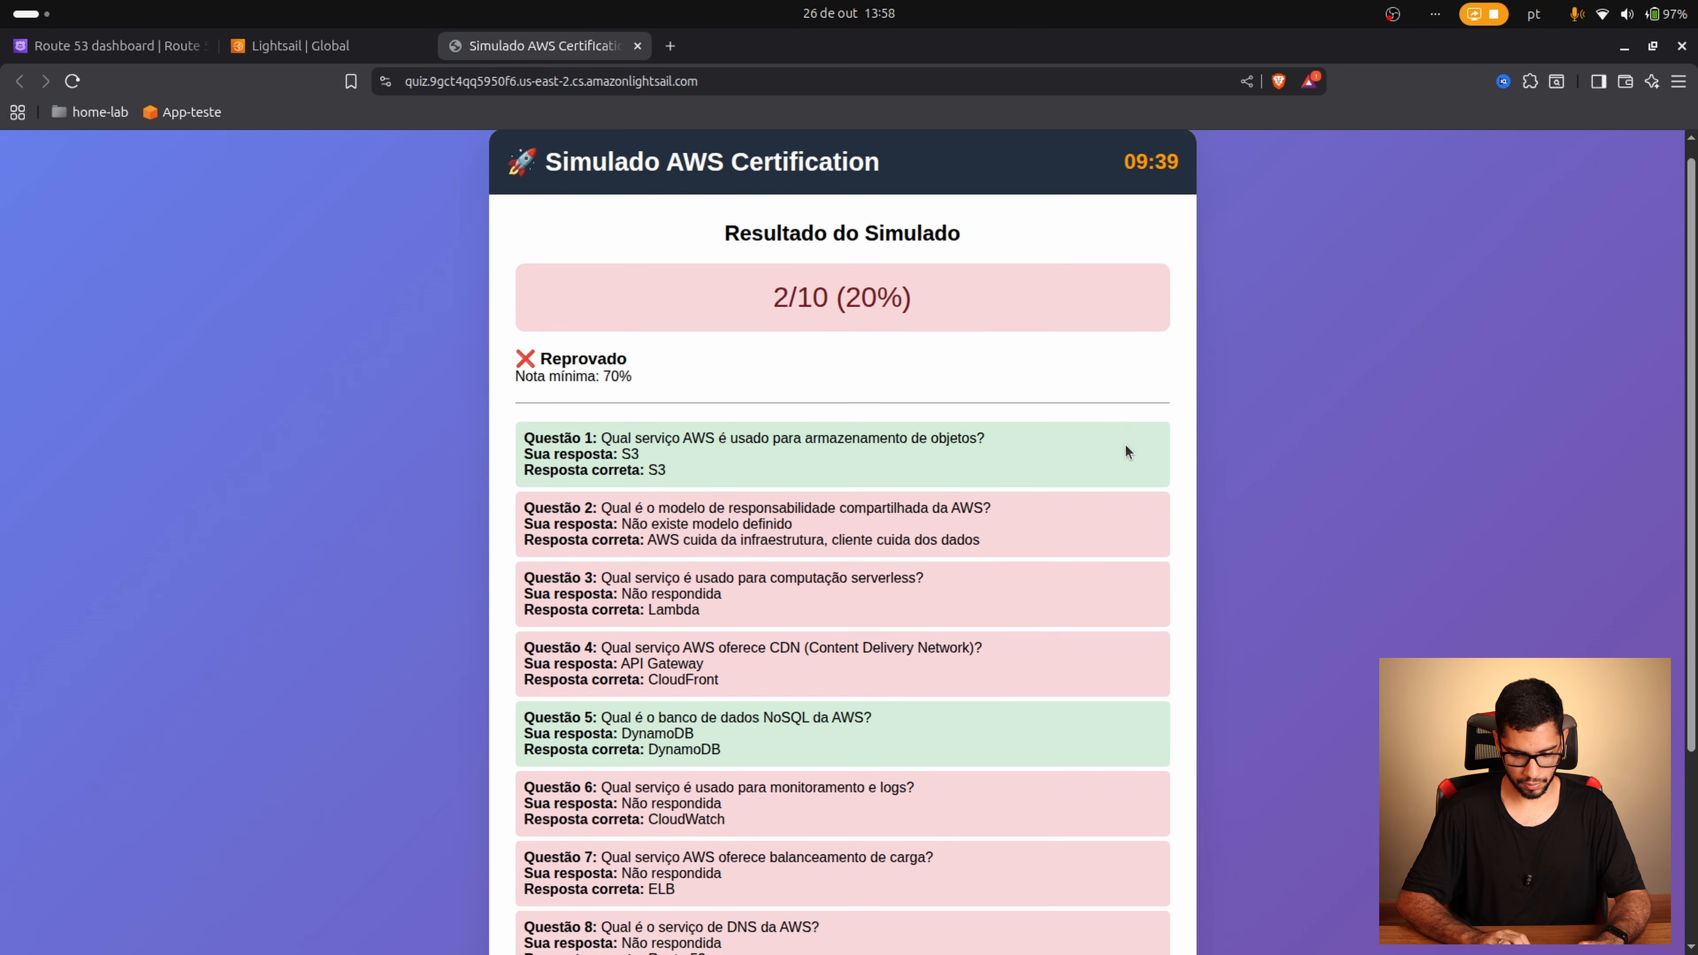
scroll(1125, 443, "down", 4)
scroll(1125, 443, "up", 5)
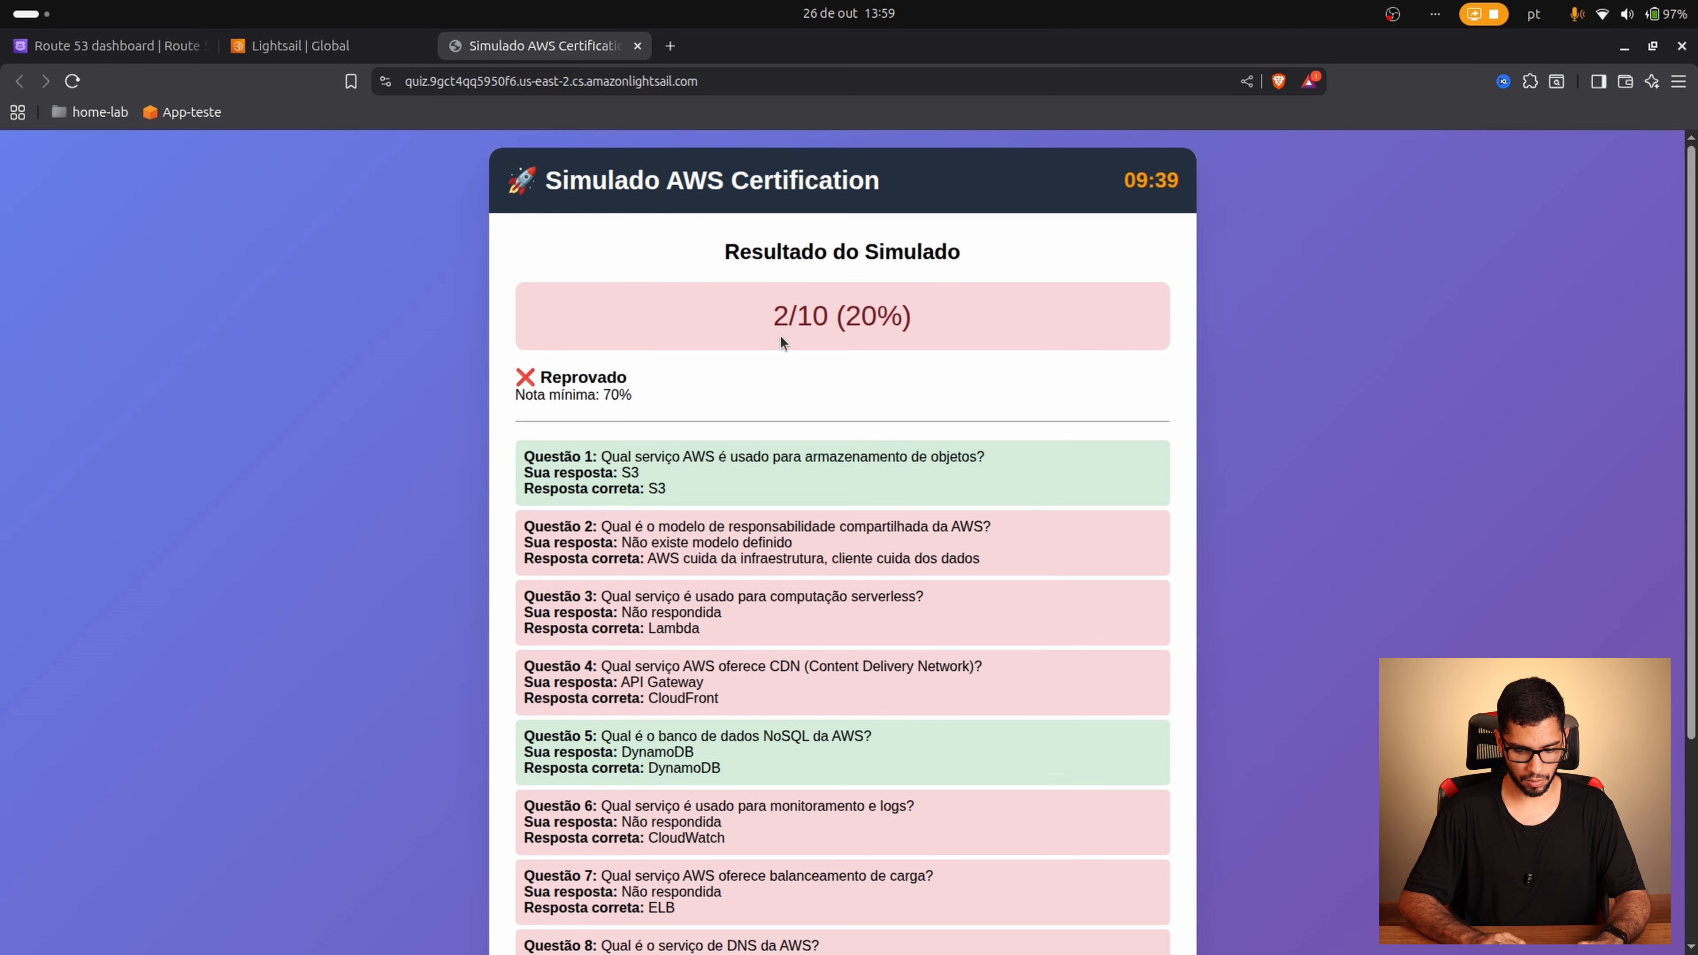
scroll(924, 386, "down", 4)
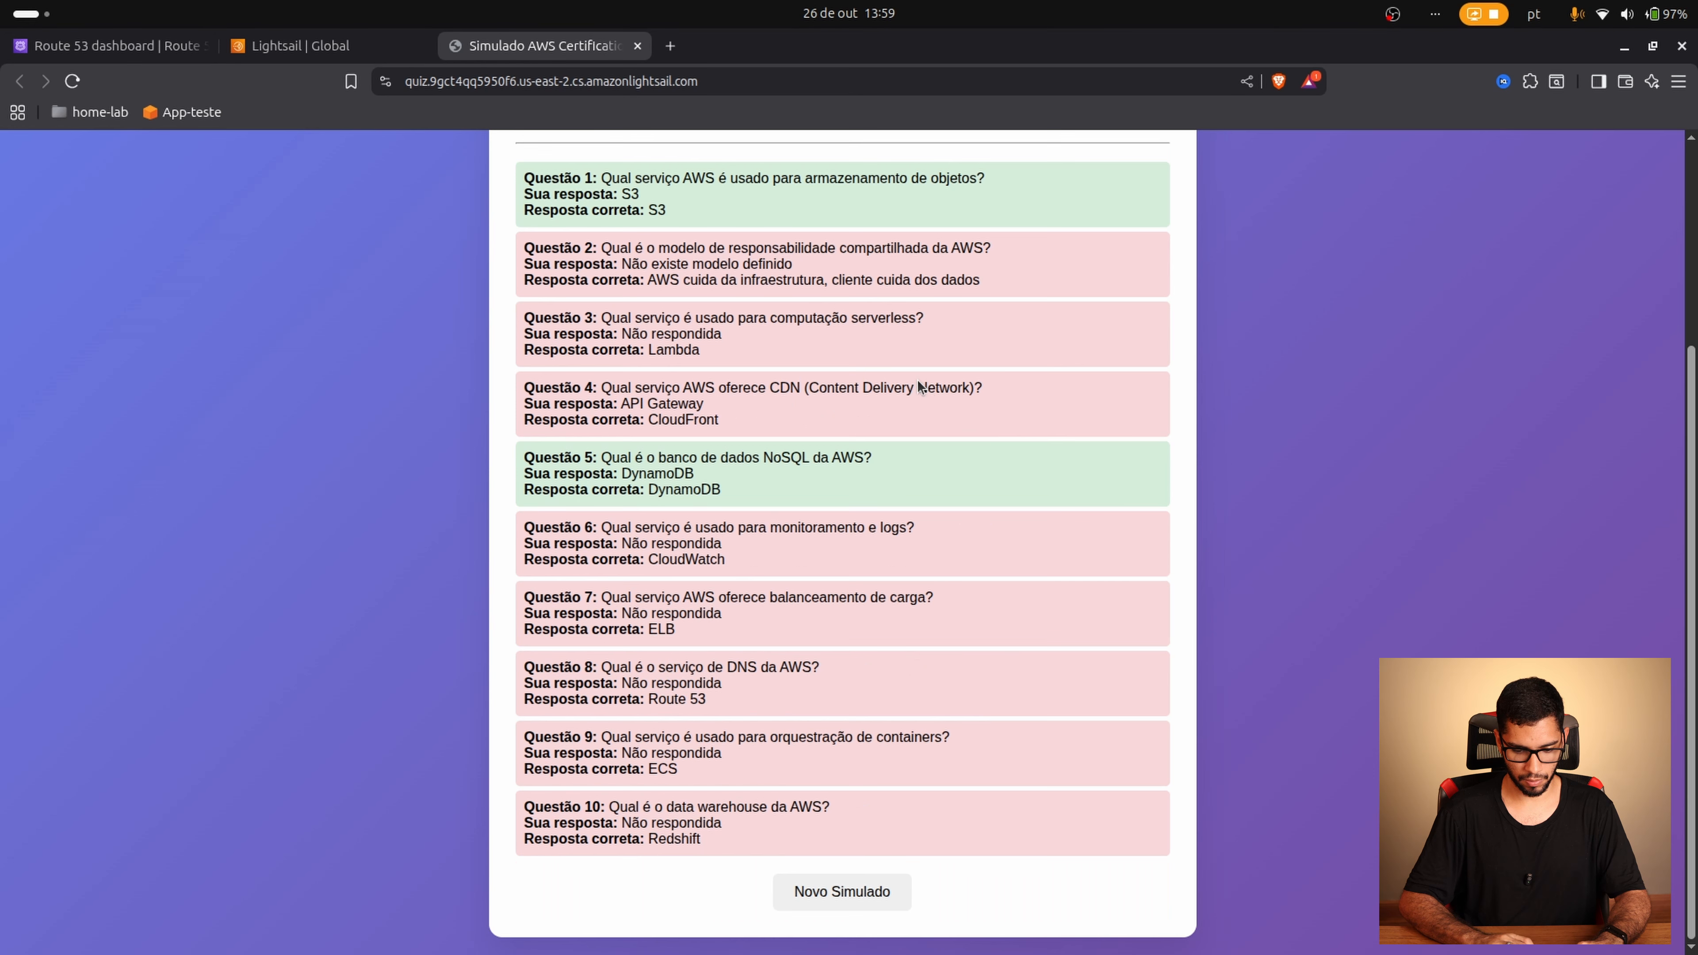
left_click(818, 894)
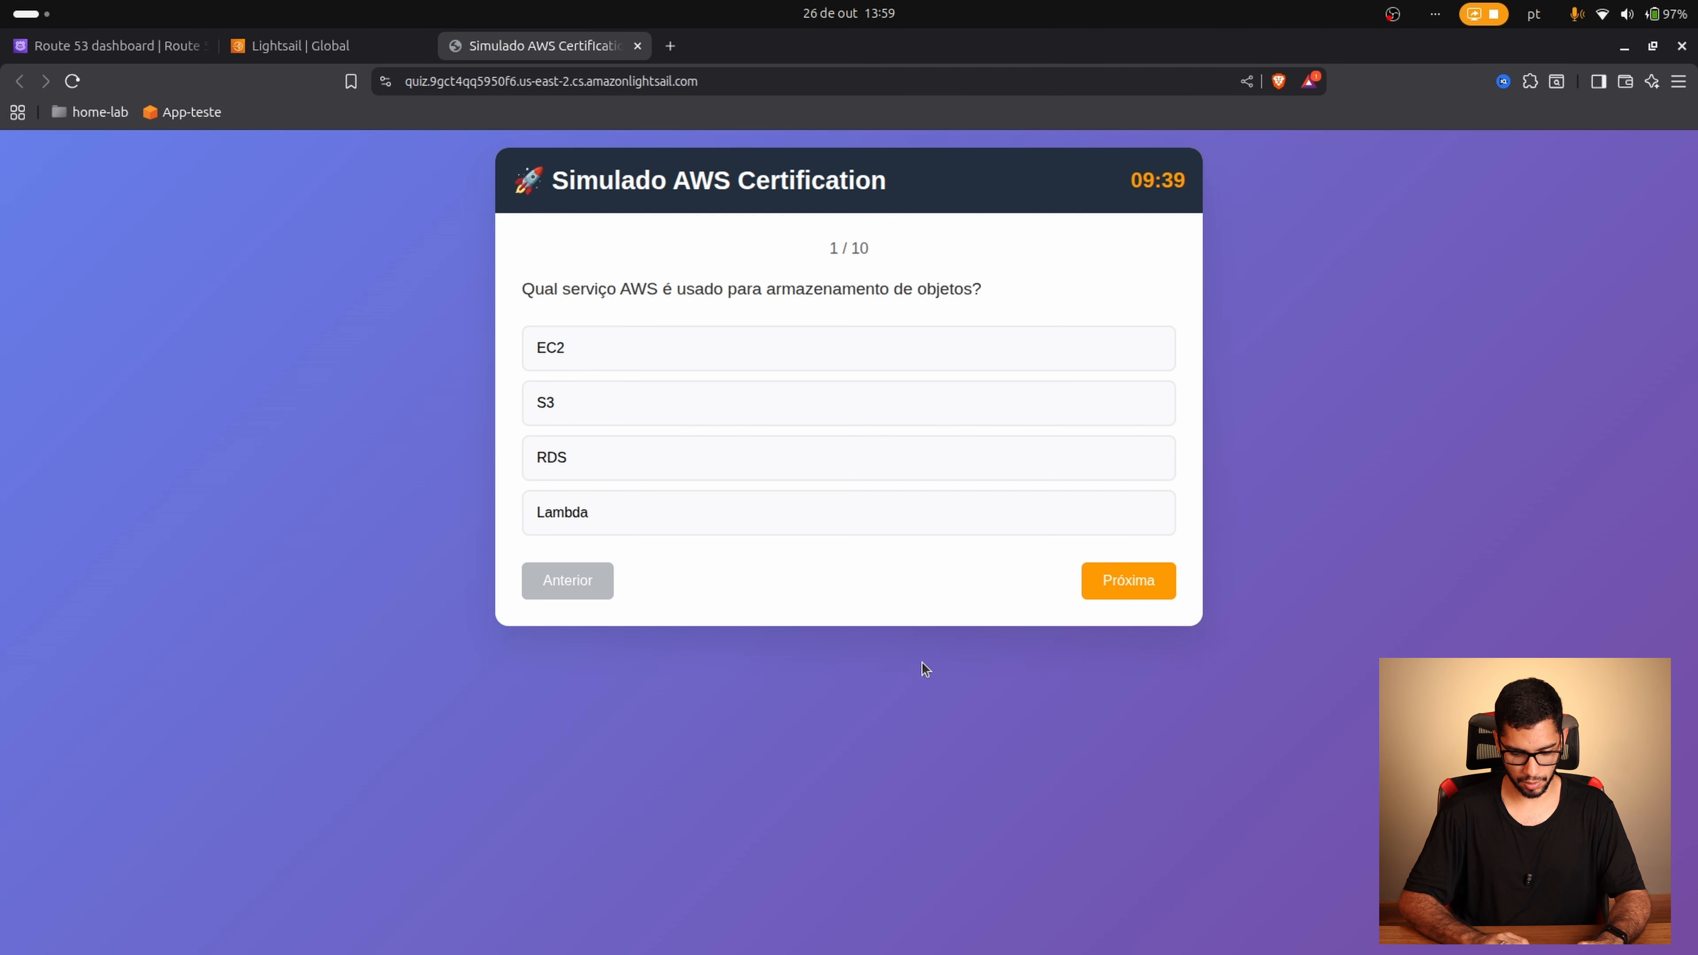
left_click(1057, 417)
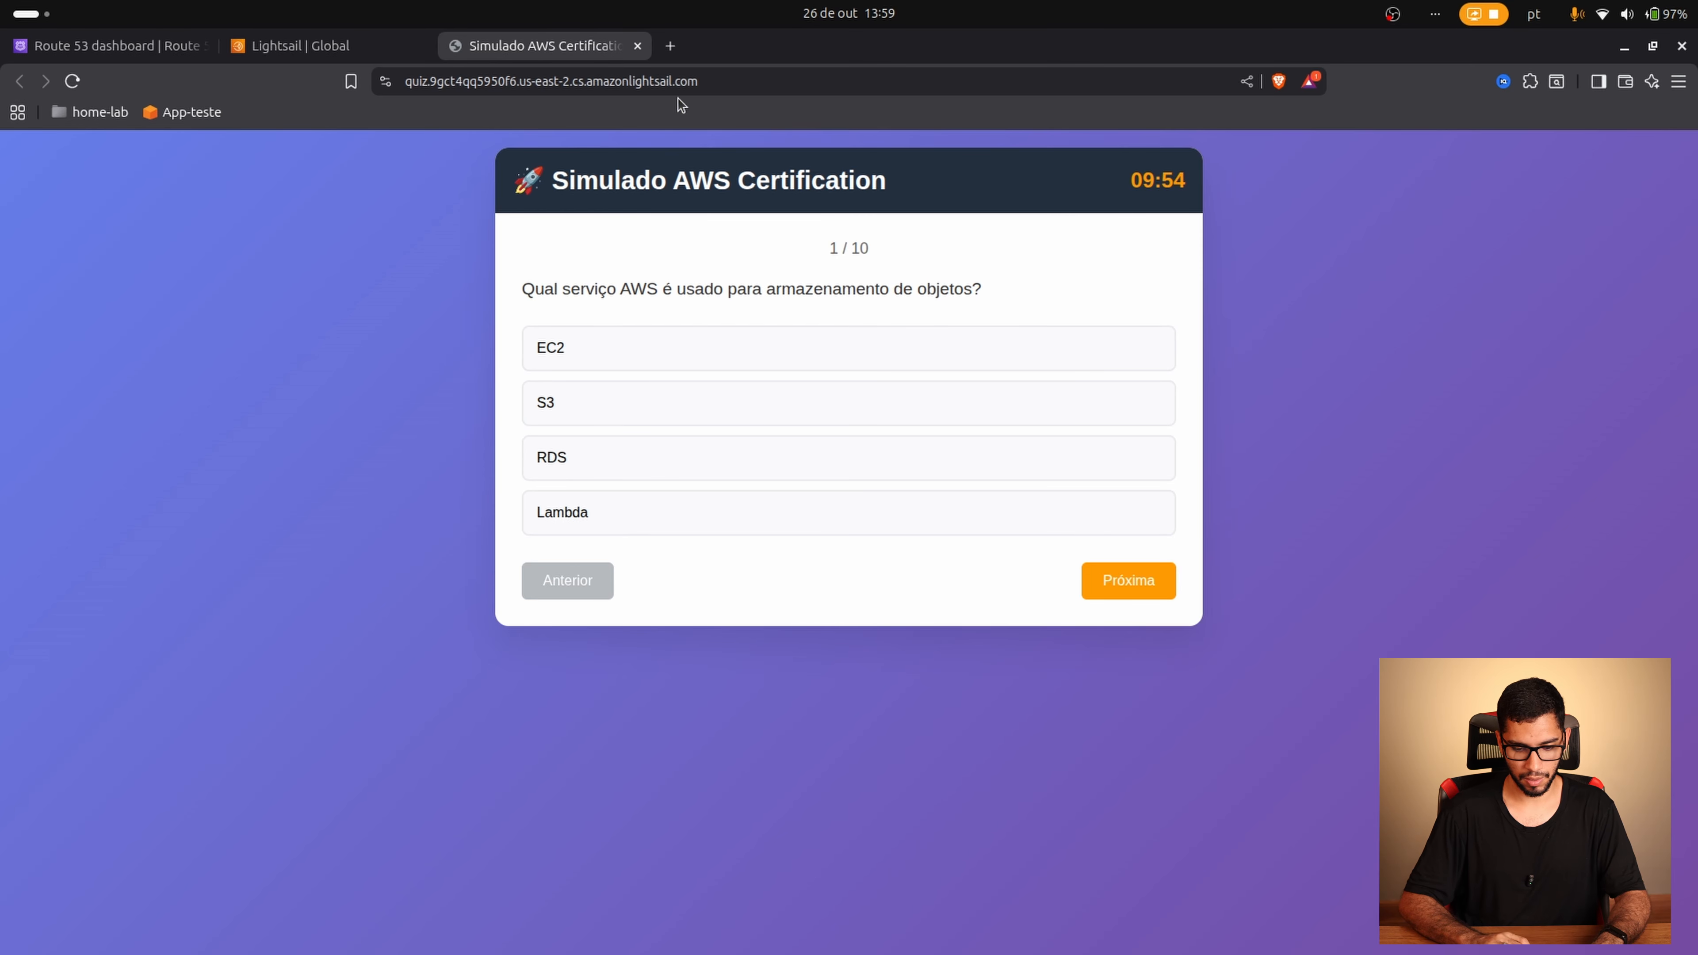
Step: Return to the quiz container service in Lightsail and review its capacity and stored images
left_click(336, 44)
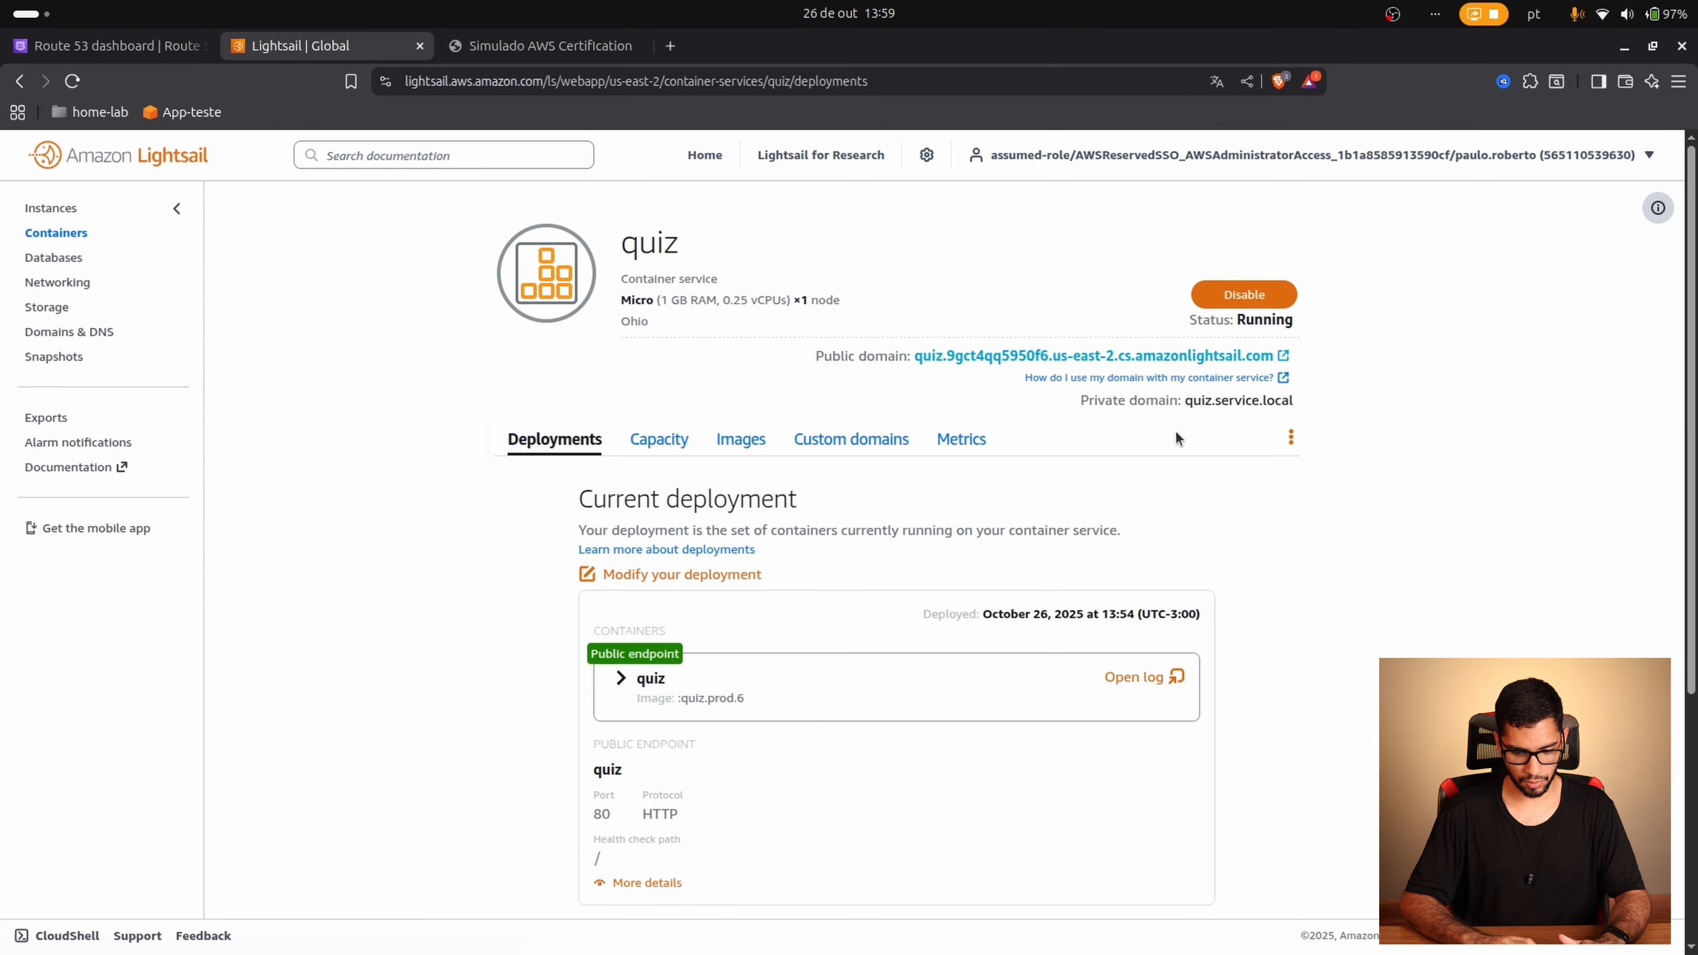
scroll(1176, 433, "down", 1)
left_click(650, 422)
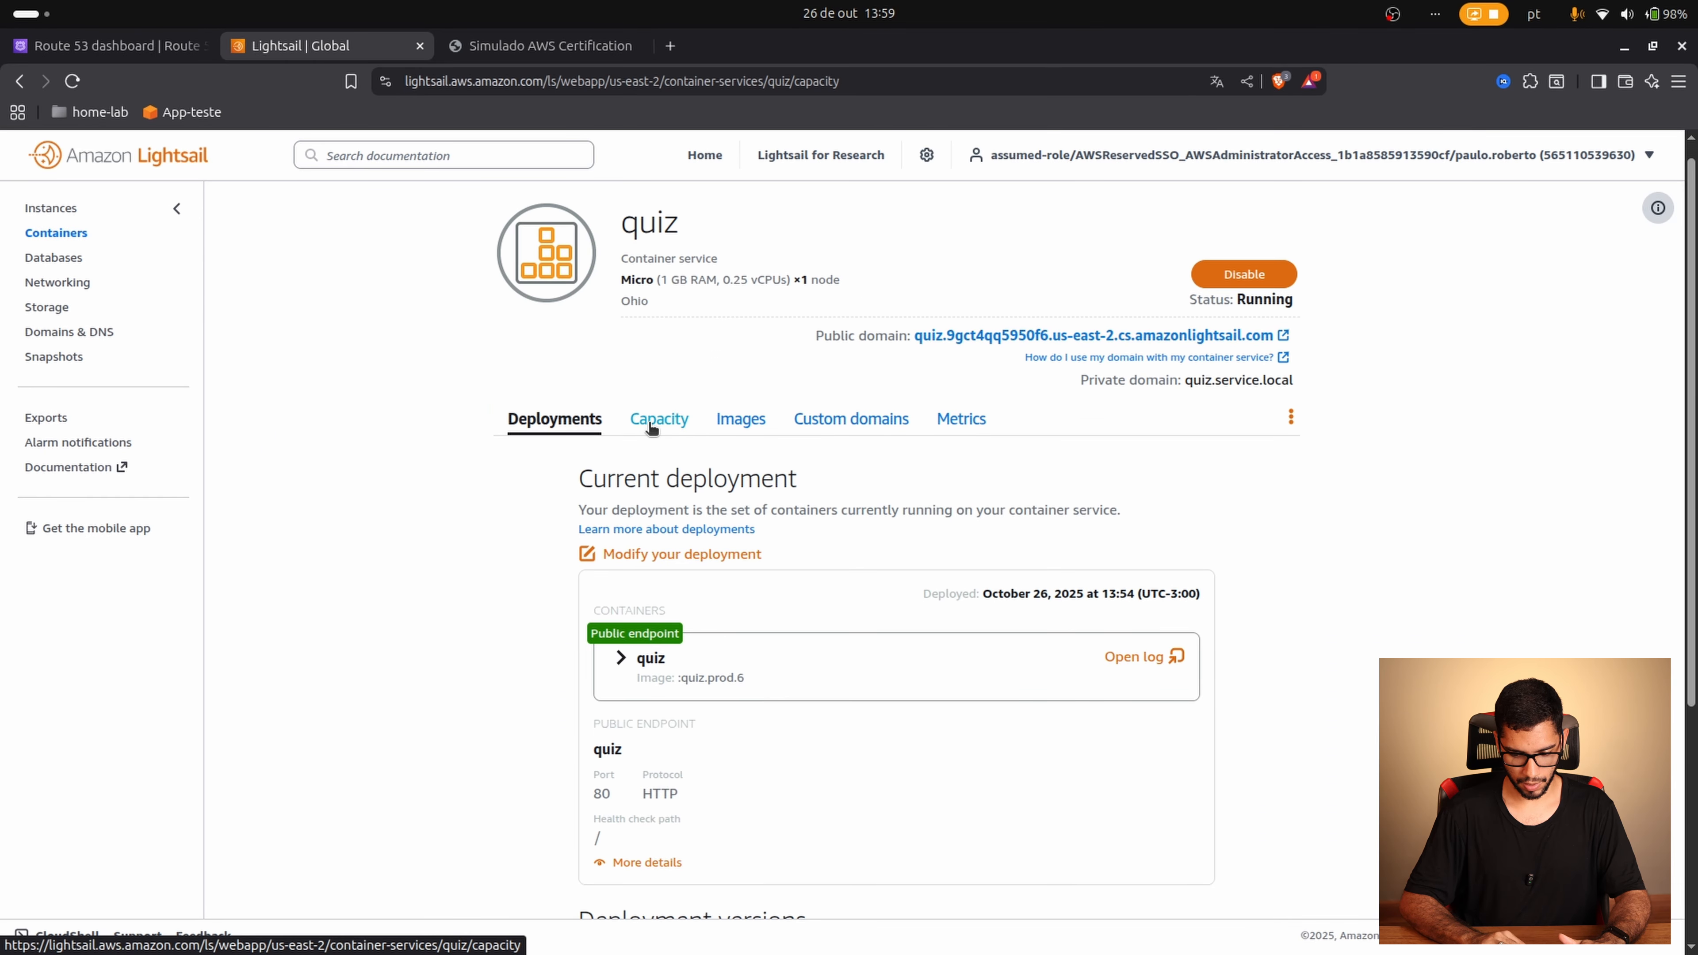
scroll(789, 609, "down", 2)
scroll(789, 610, "up", 3)
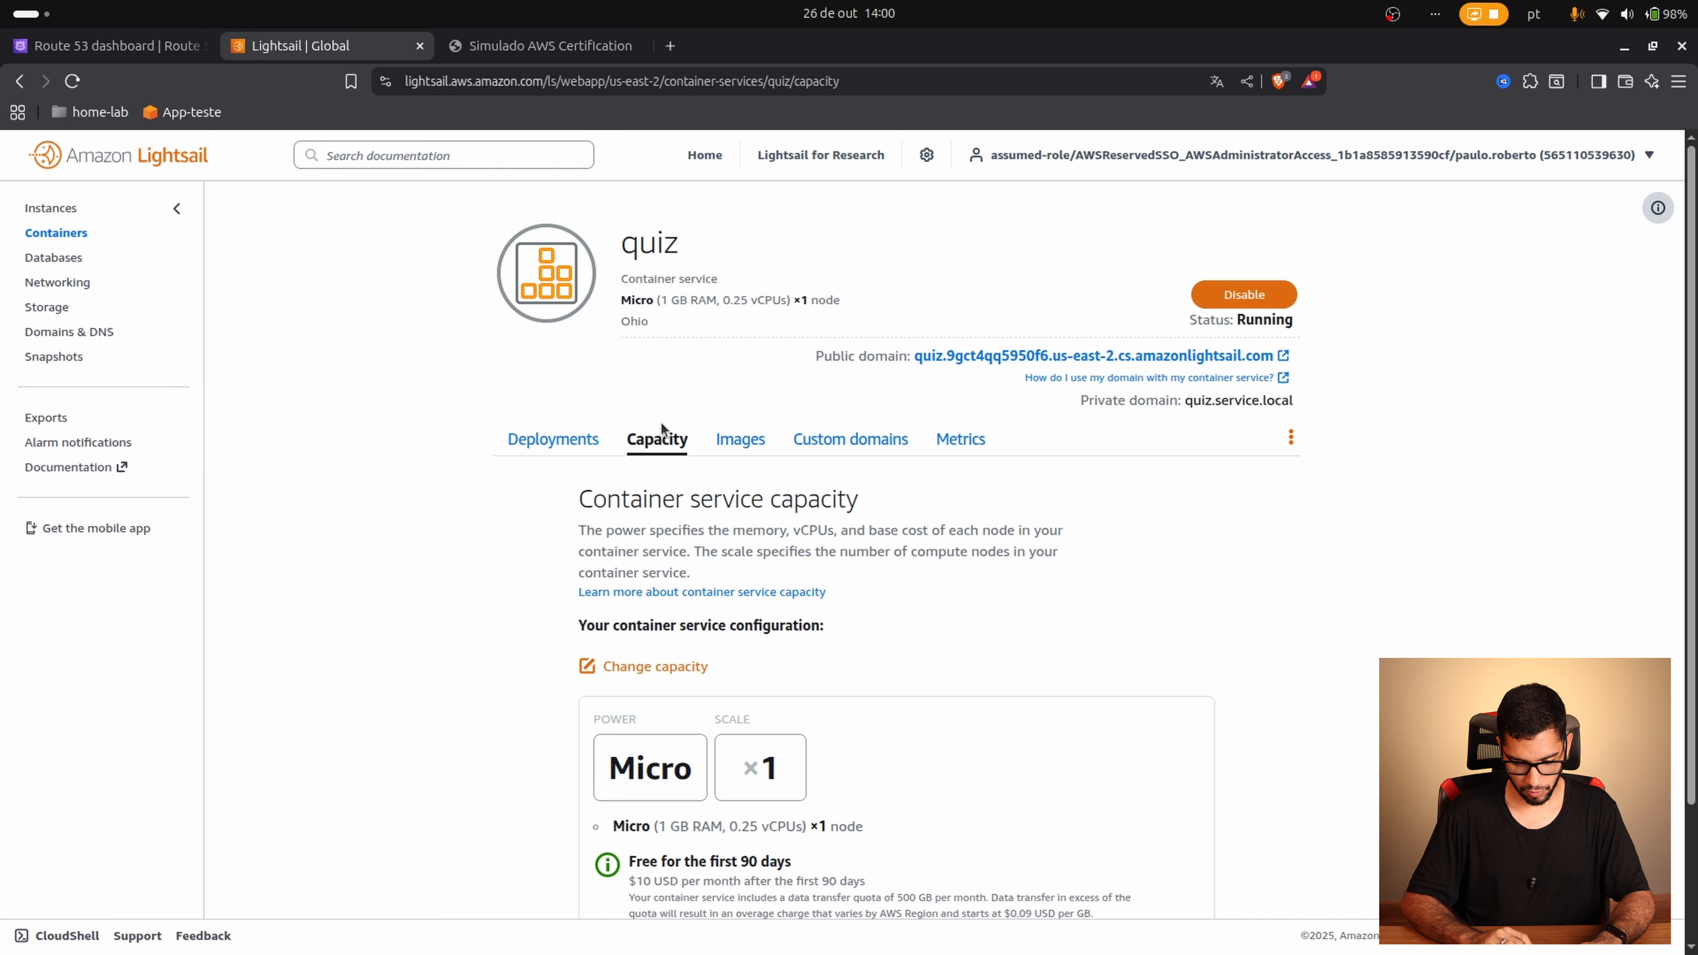
left_click(728, 440)
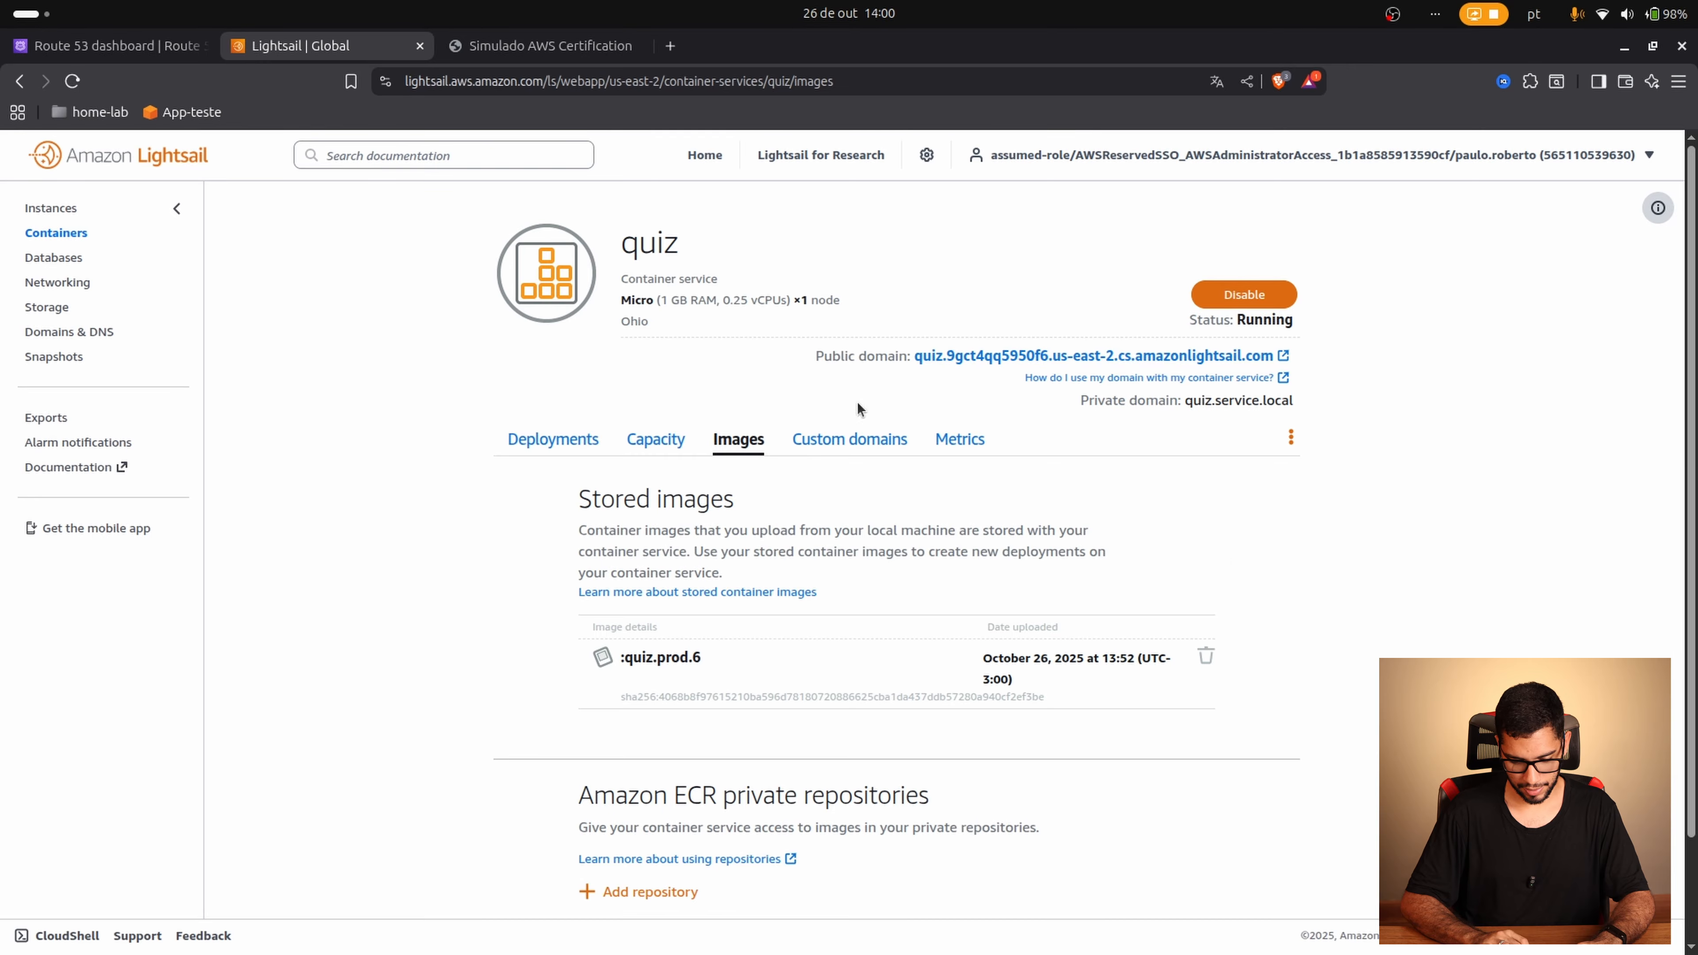
Step: Reopen CloudShell and list the app folder's files in long format with ls -l
left_click(67, 934)
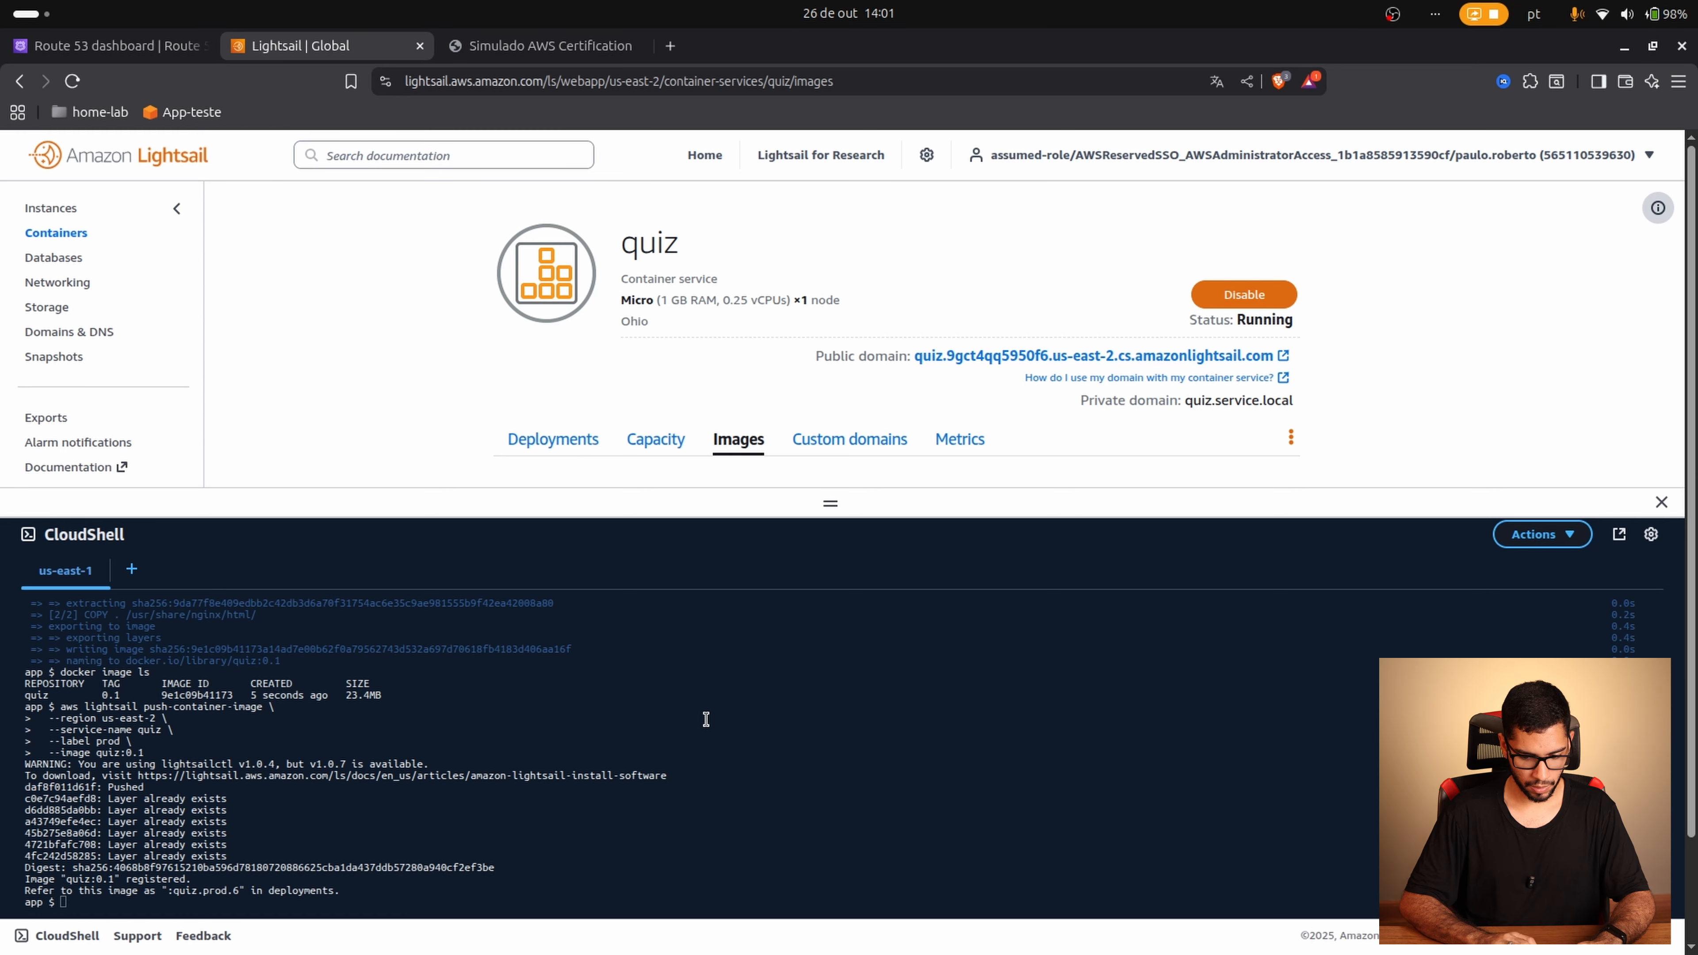
left_click(696, 760)
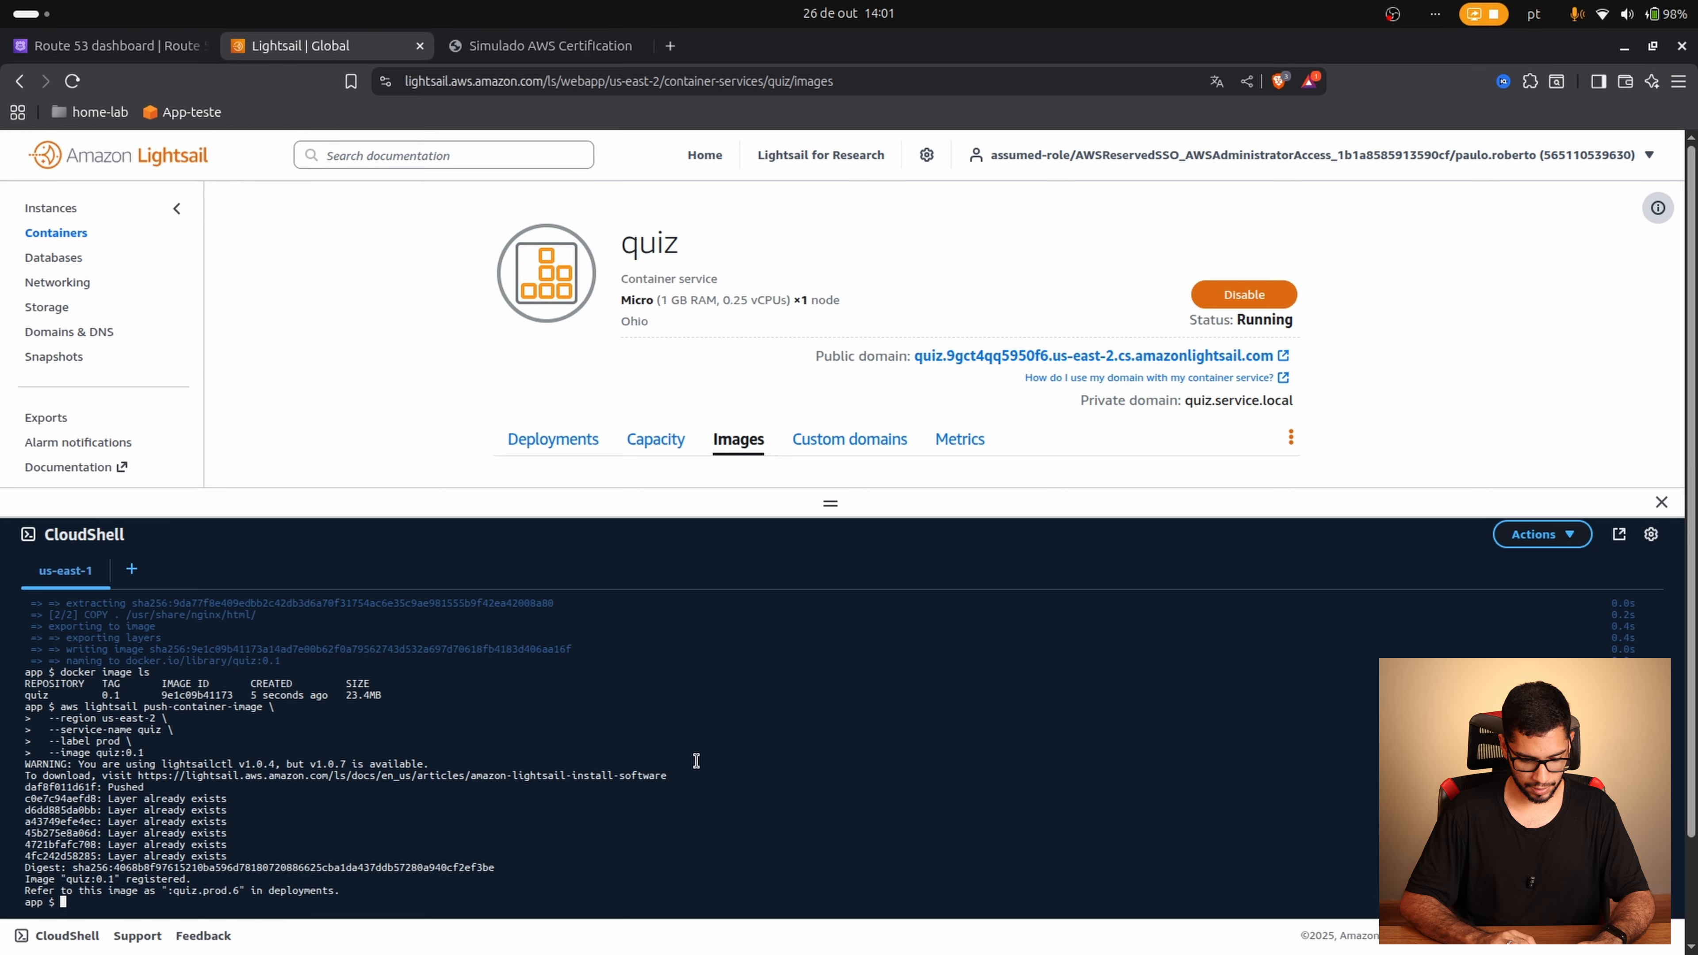
type("ls -l")
key("Return")
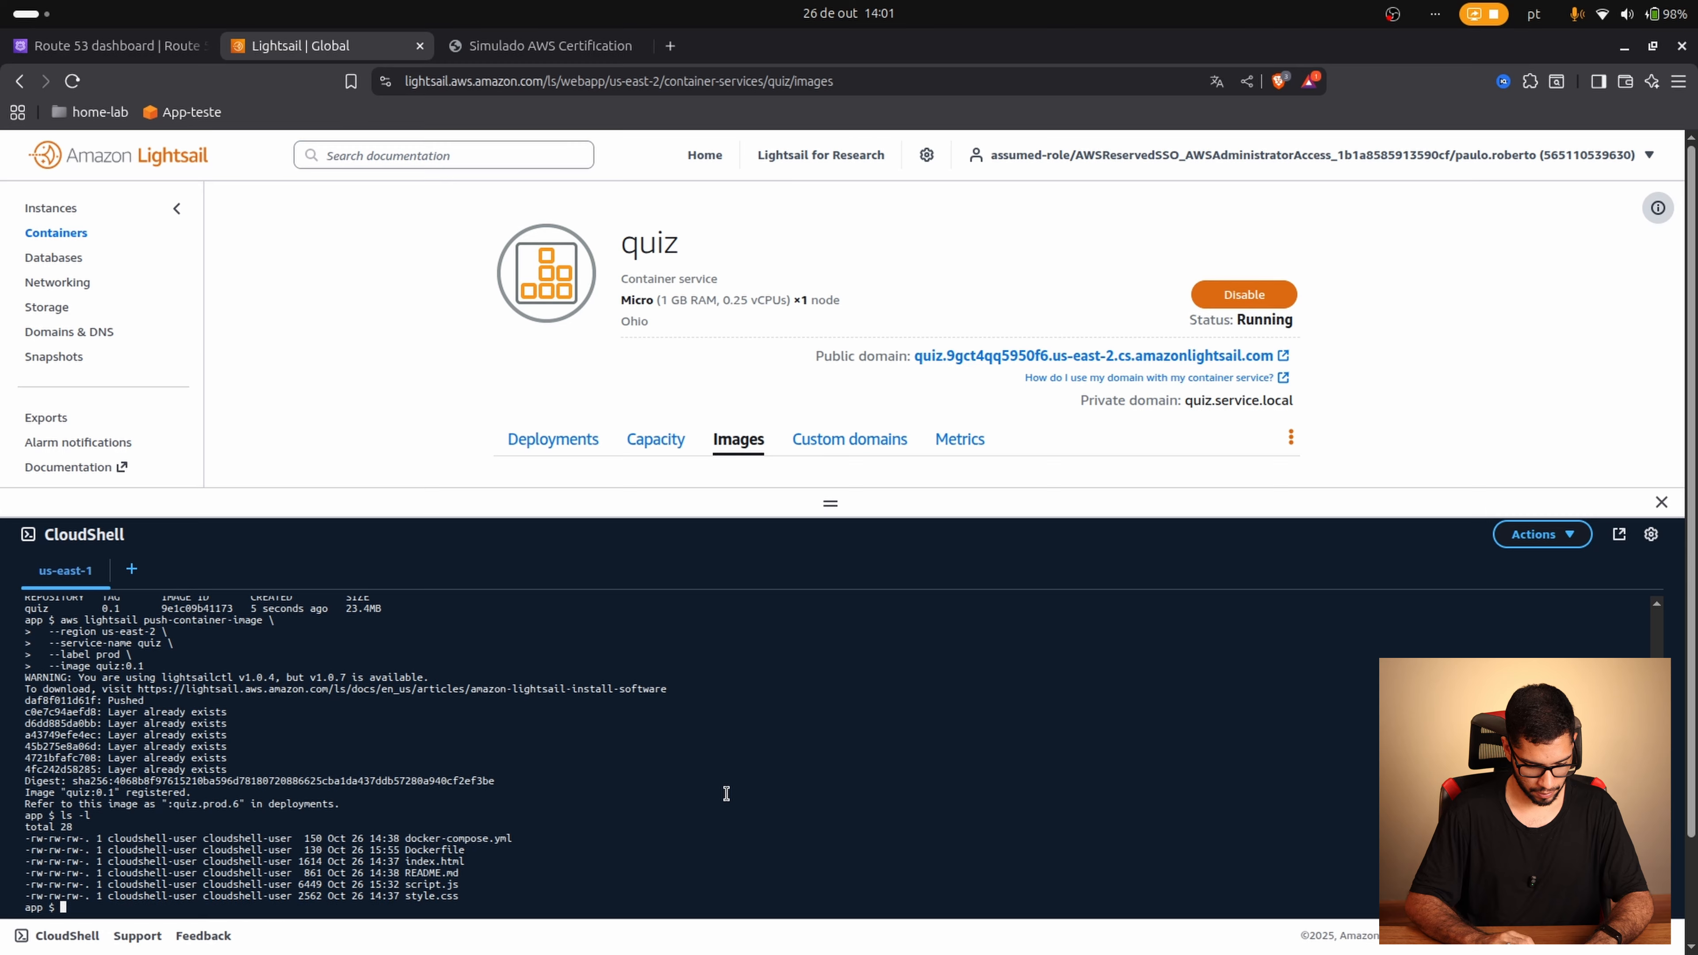
Step: Open script.js in vim and go to the window.timeLeft declaration below the quiz questions
type("vim script.js")
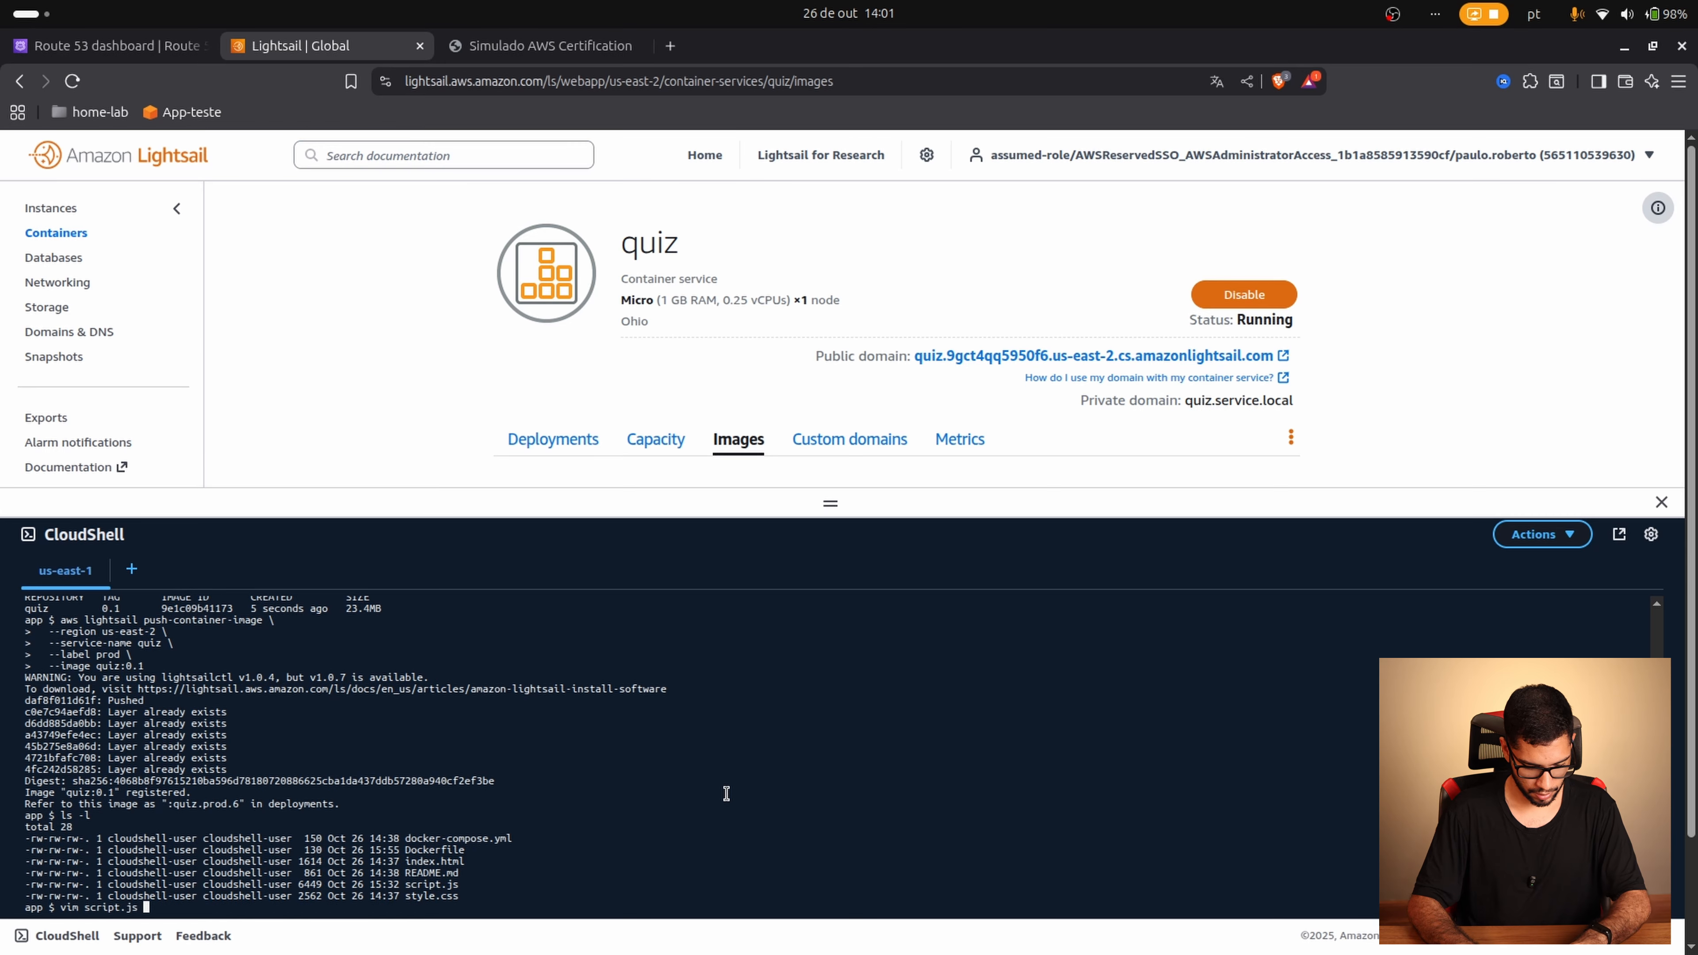
key("Return")
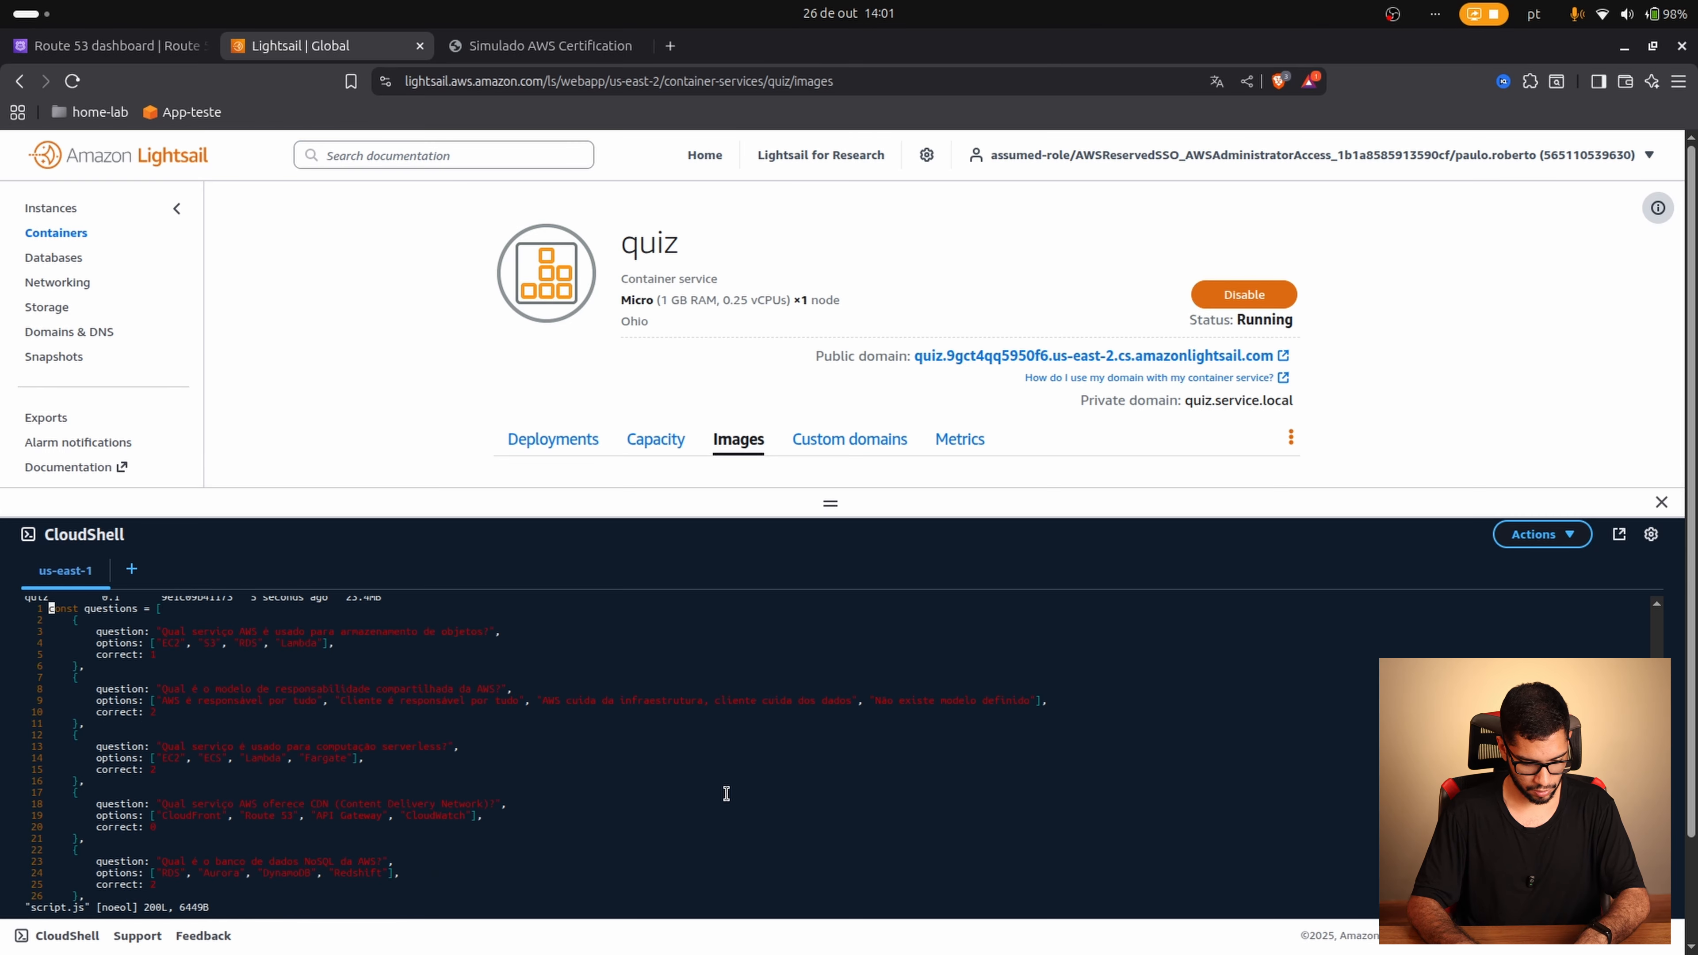
key("Down")
key("Down")
key("Down")
key("Down")
key("Down")
key("Down")
key("Down")
key("Down")
key("Down")
key("Down")
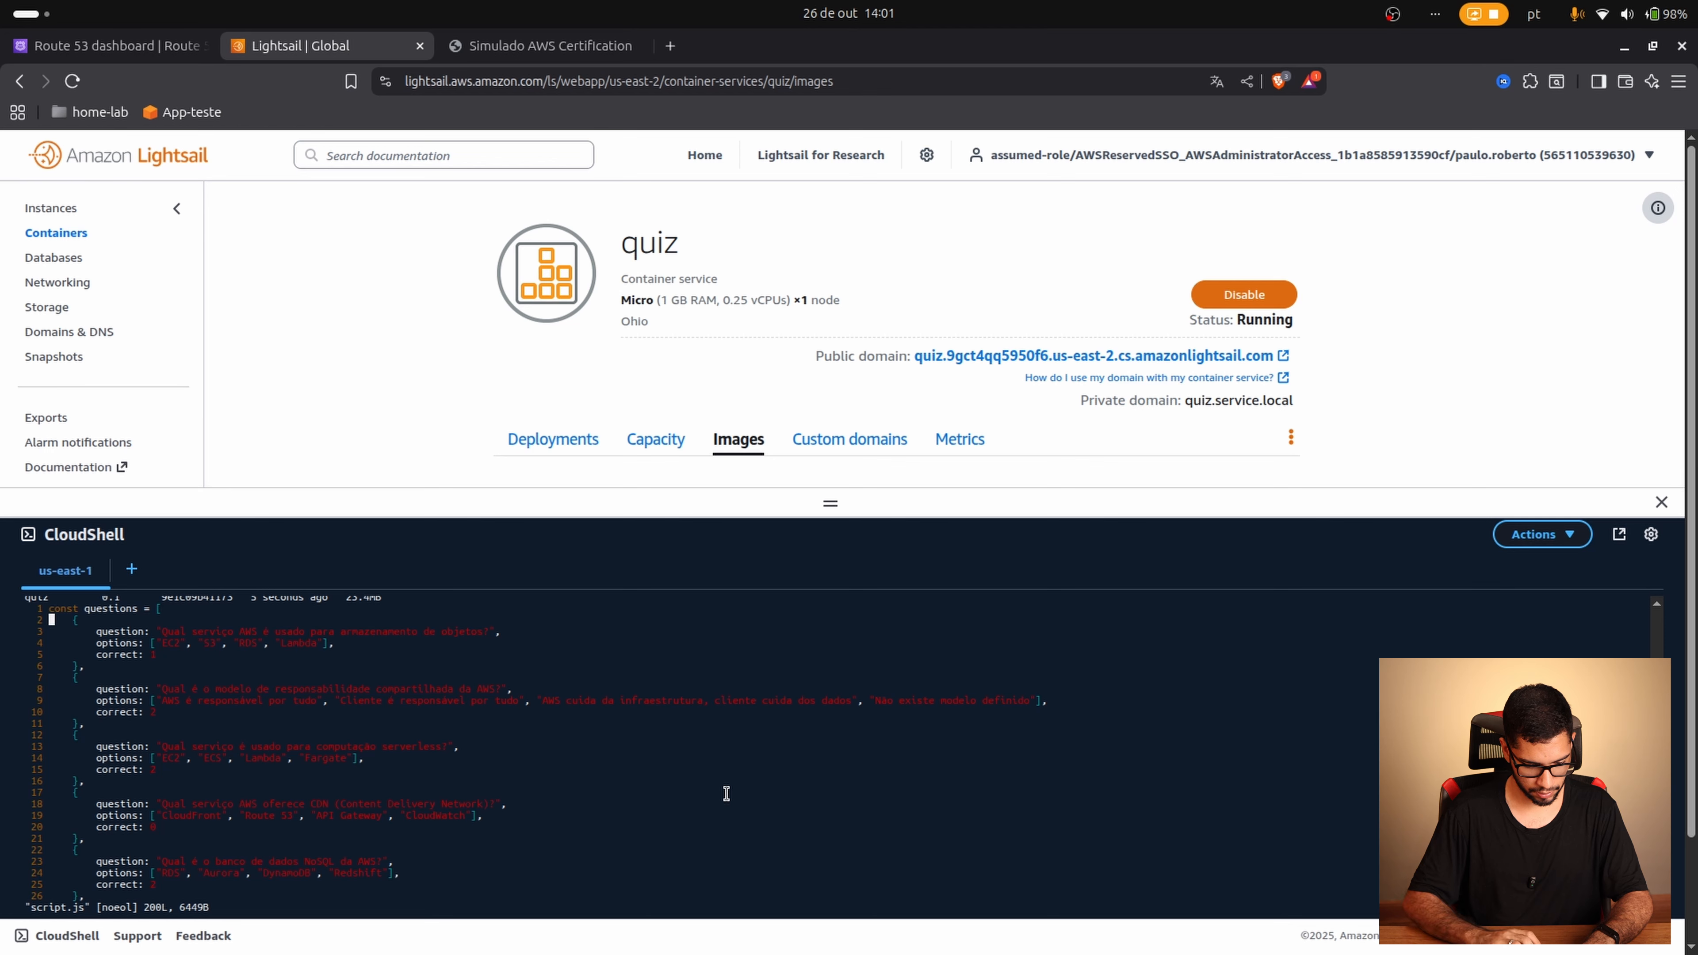
key("Down")
key("Down")
key("Down")
key("Down")
key("Down")
key("Down")
key("Down")
key("Down")
key("Down")
key("Down")
key("Down")
key("Down")
key("Down")
key("Down")
key("Down")
key("Down")
key("Down")
key("Down")
key("Down")
key("Down")
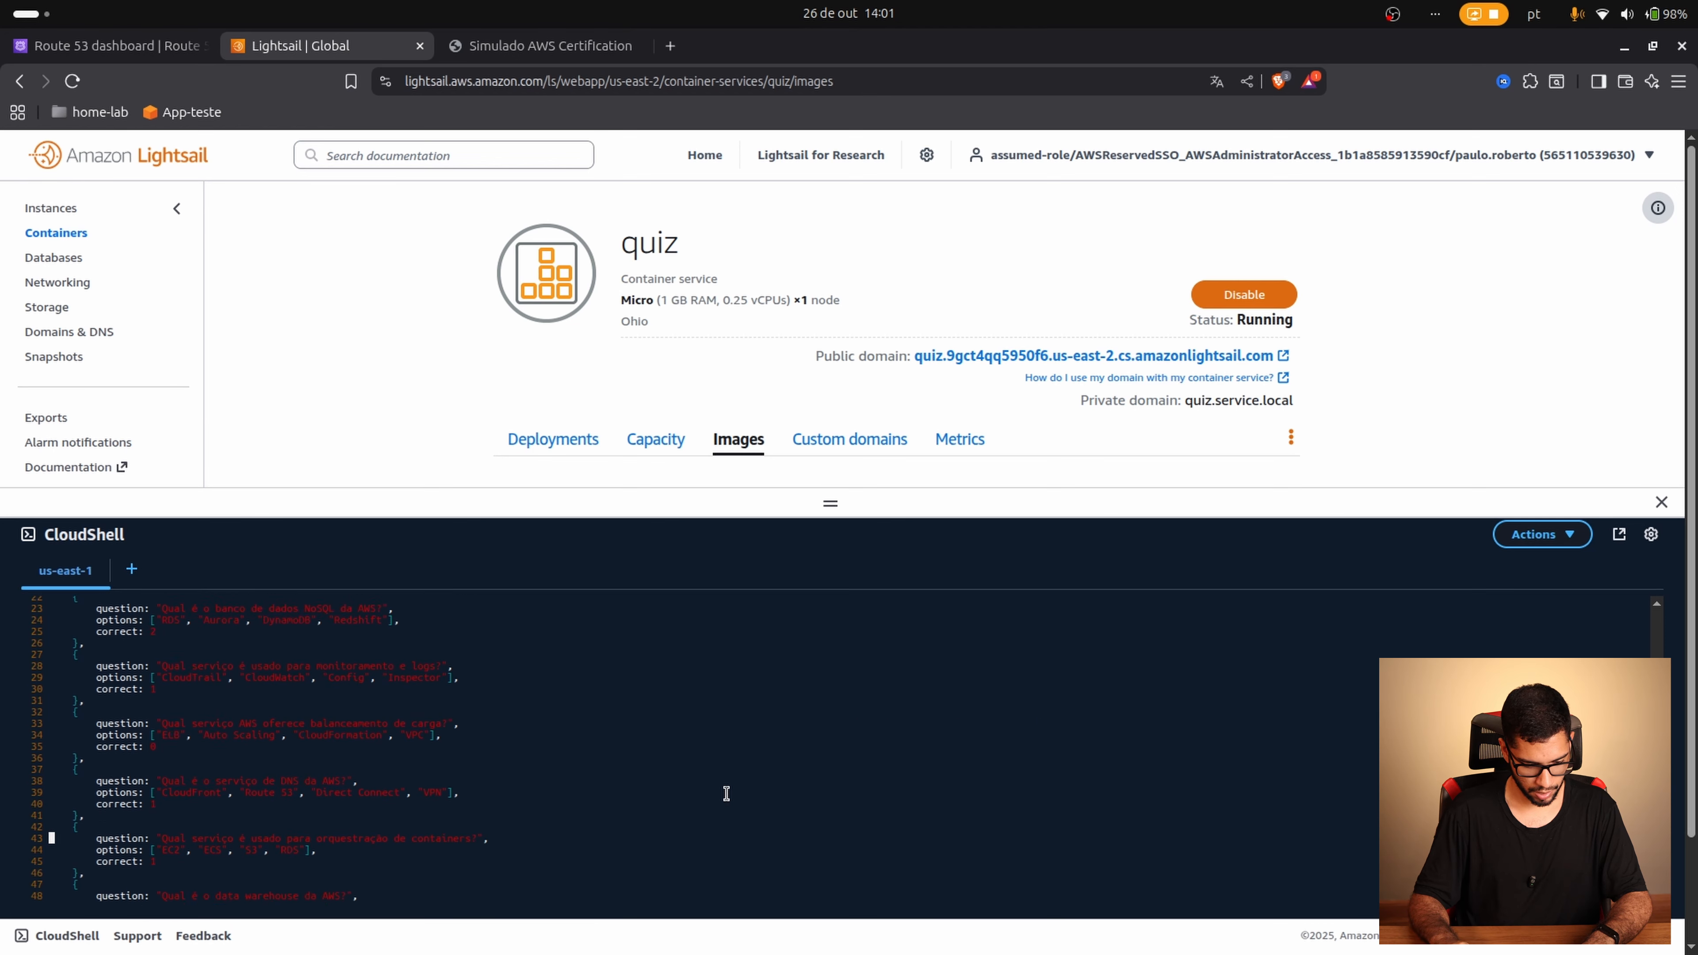
key("Down")
key("Down")
key("Down")
key("Down")
key("Down")
key("Down")
key("Down")
key("Down")
key("Down")
key("Down")
key("Down")
key("Down")
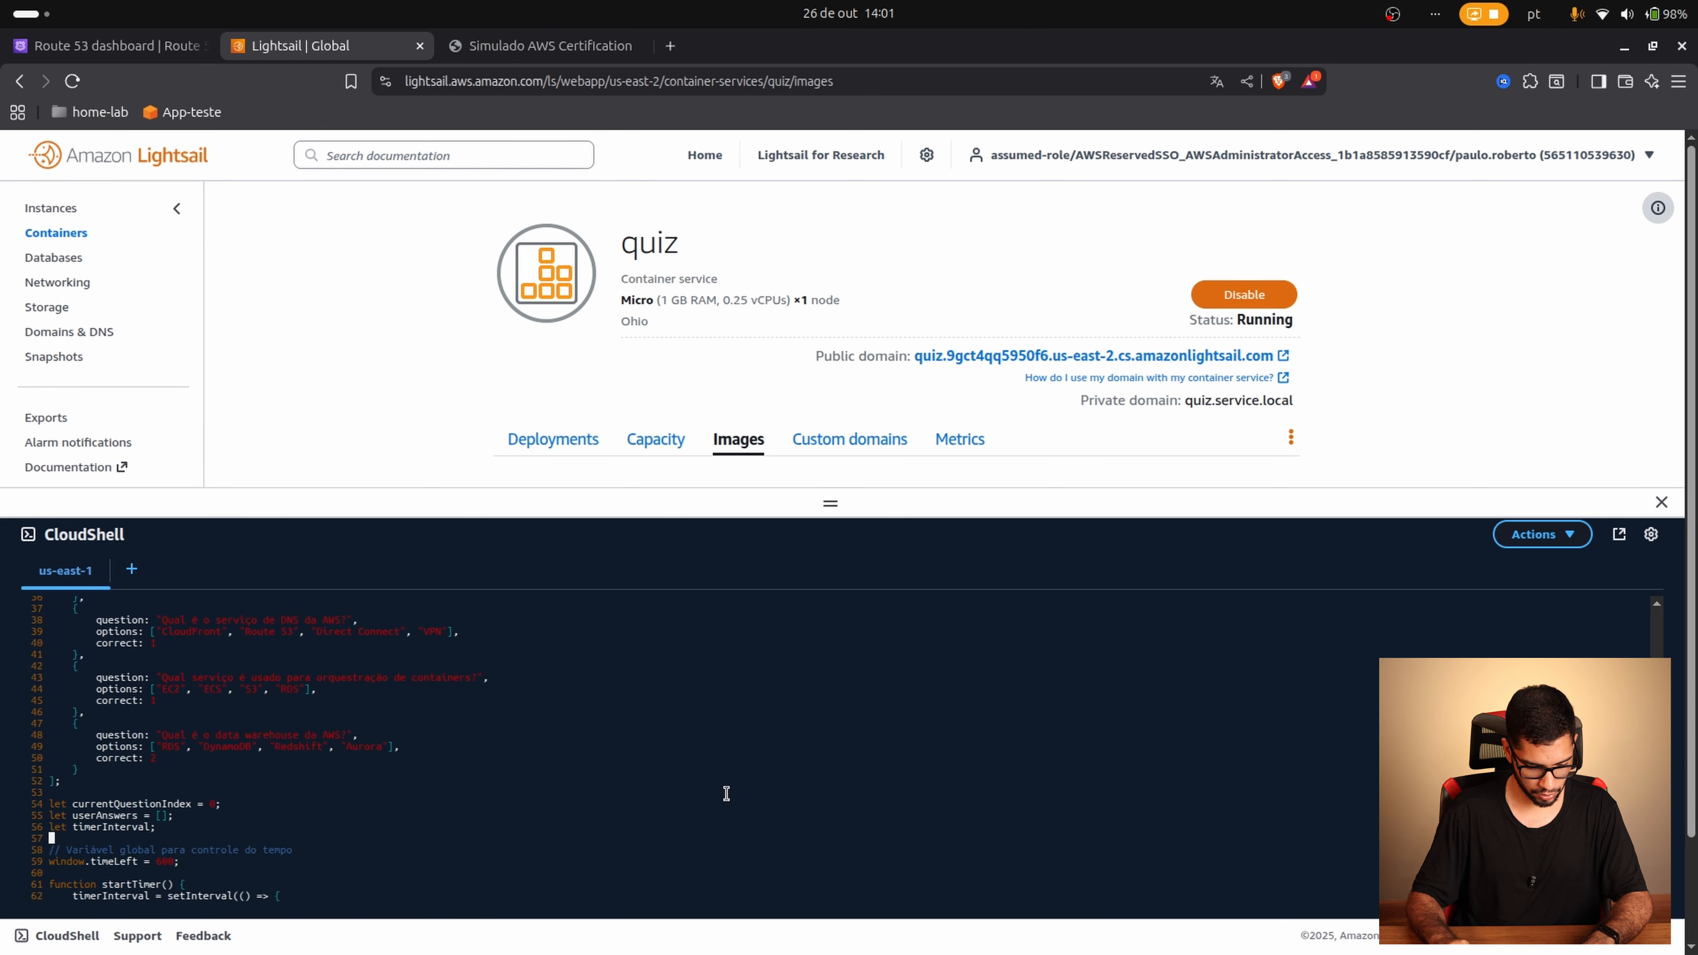
key("Right")
key("Right")
key("Right")
key("Right")
key("Right")
key("Right")
key("Right")
key("Right")
key("Right")
key("Right")
key("Right")
key("Right")
key("Right")
key("Right")
key("Right")
key("Right")
key("Right")
key("Right")
key("Right")
key("Right")
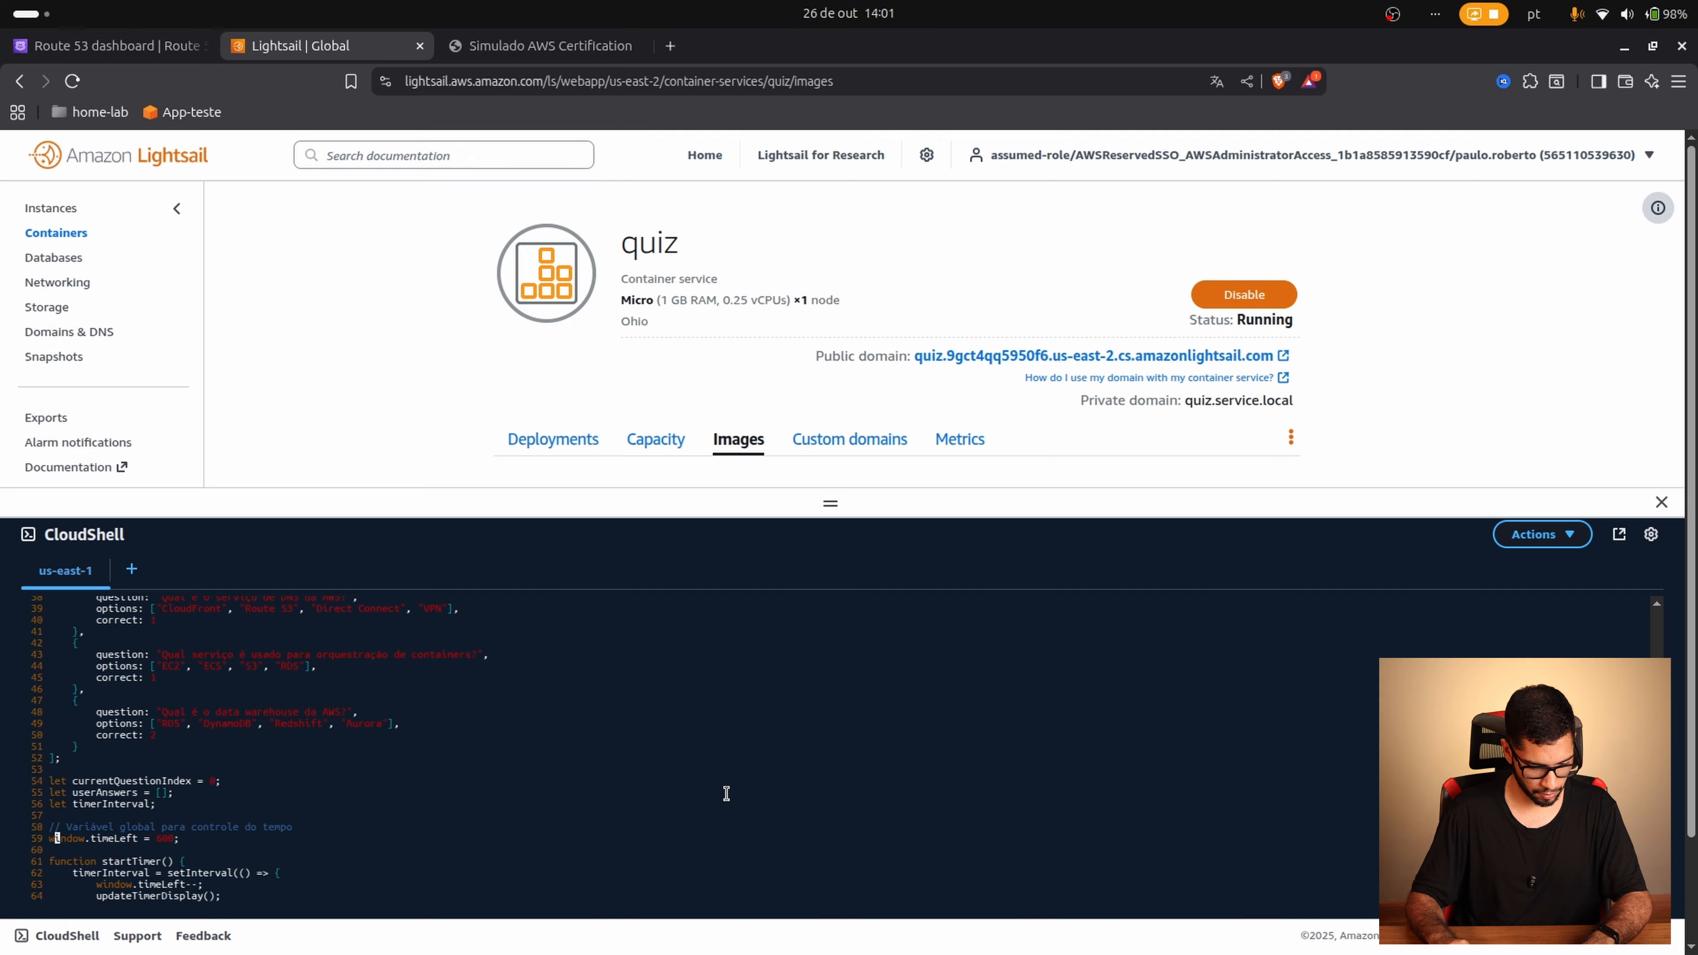
Step: Set window.timeLeft to 1200 in script.js, then save the file and quit vim
key("i")
key("Down")
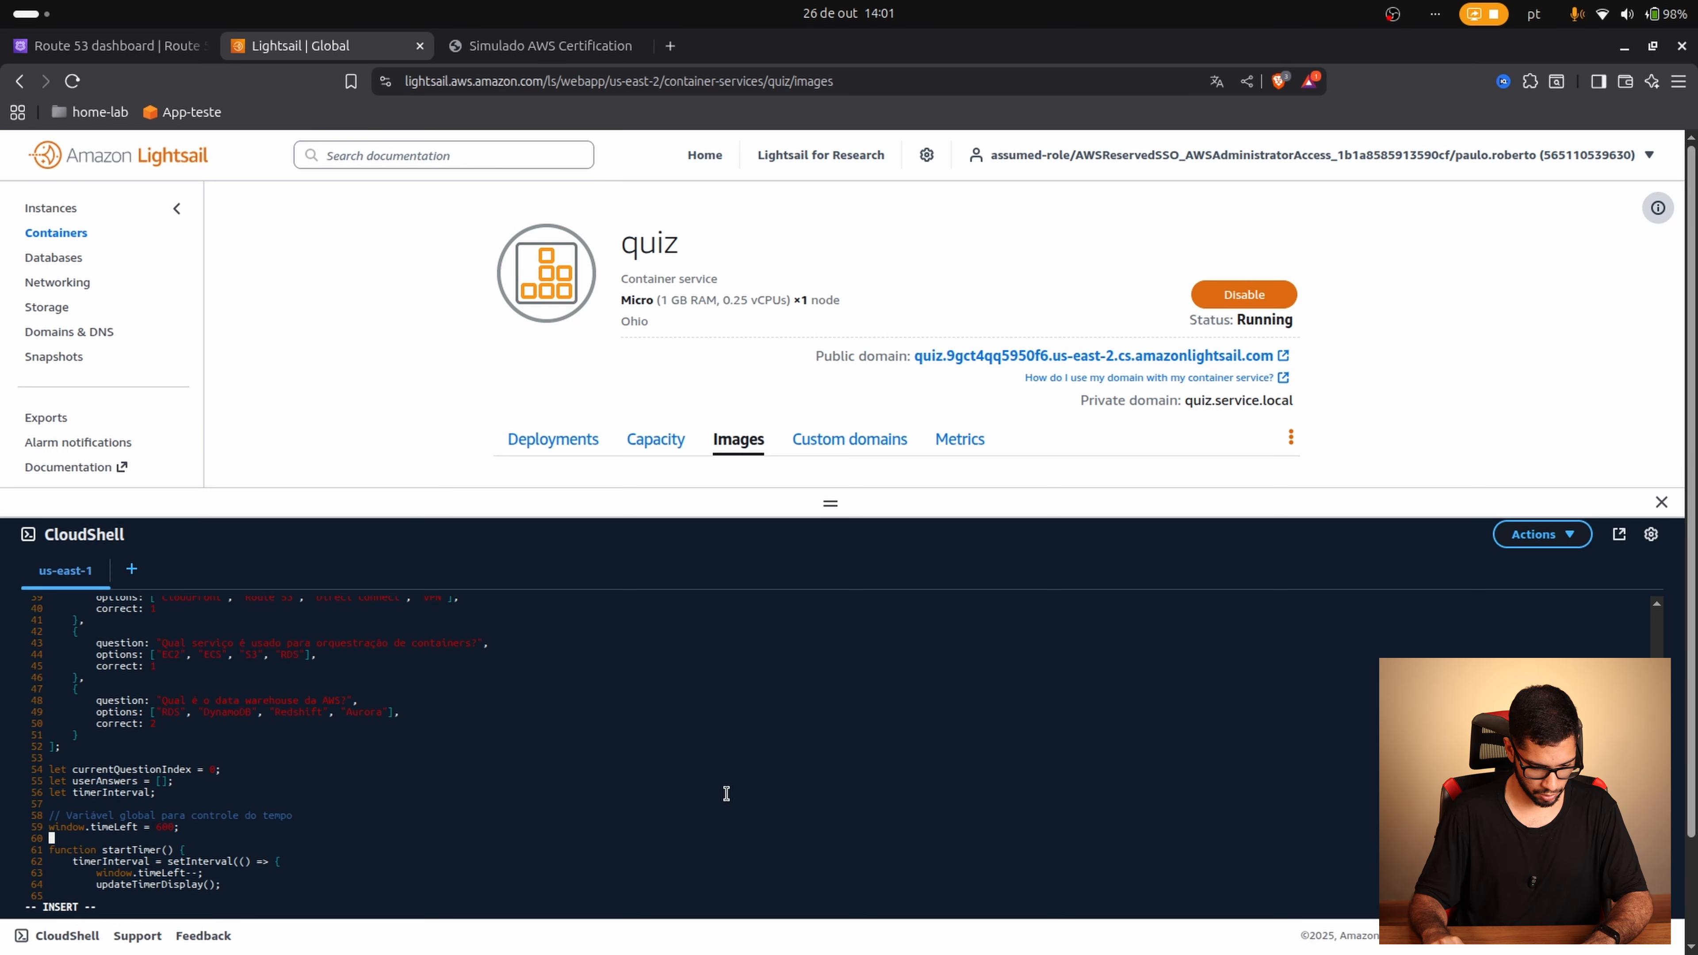
key("Up")
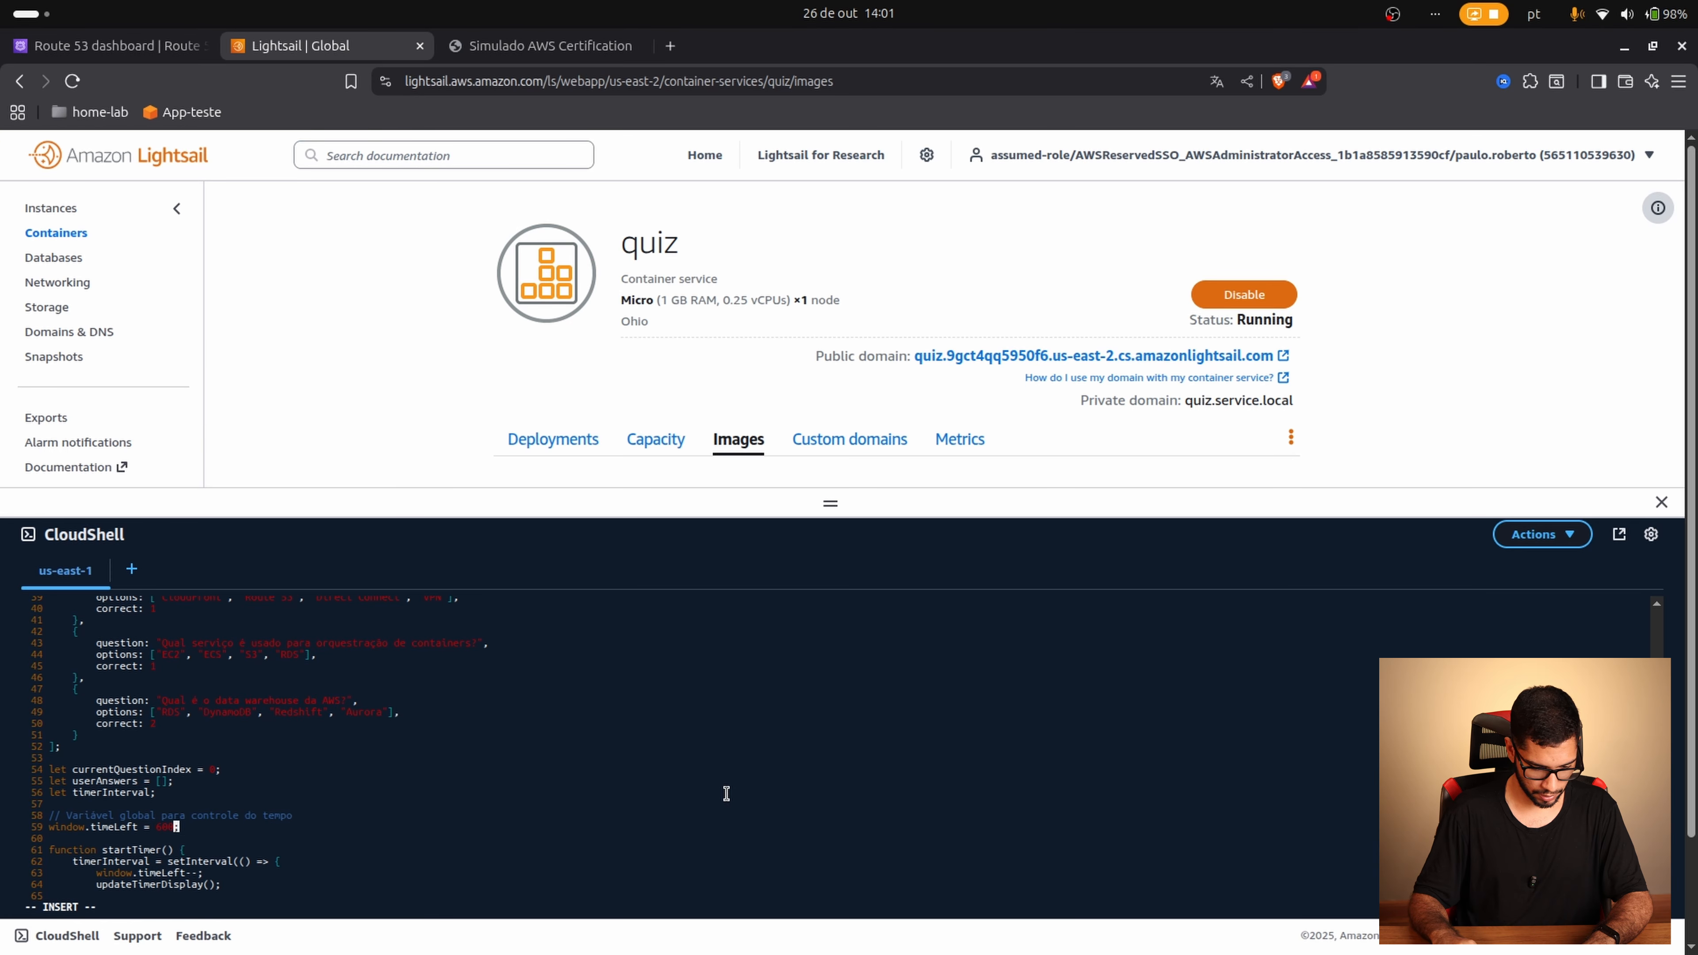
key("Left")
key("Delete")
key("Delete")
key("BackSpace")
key("BackSpace")
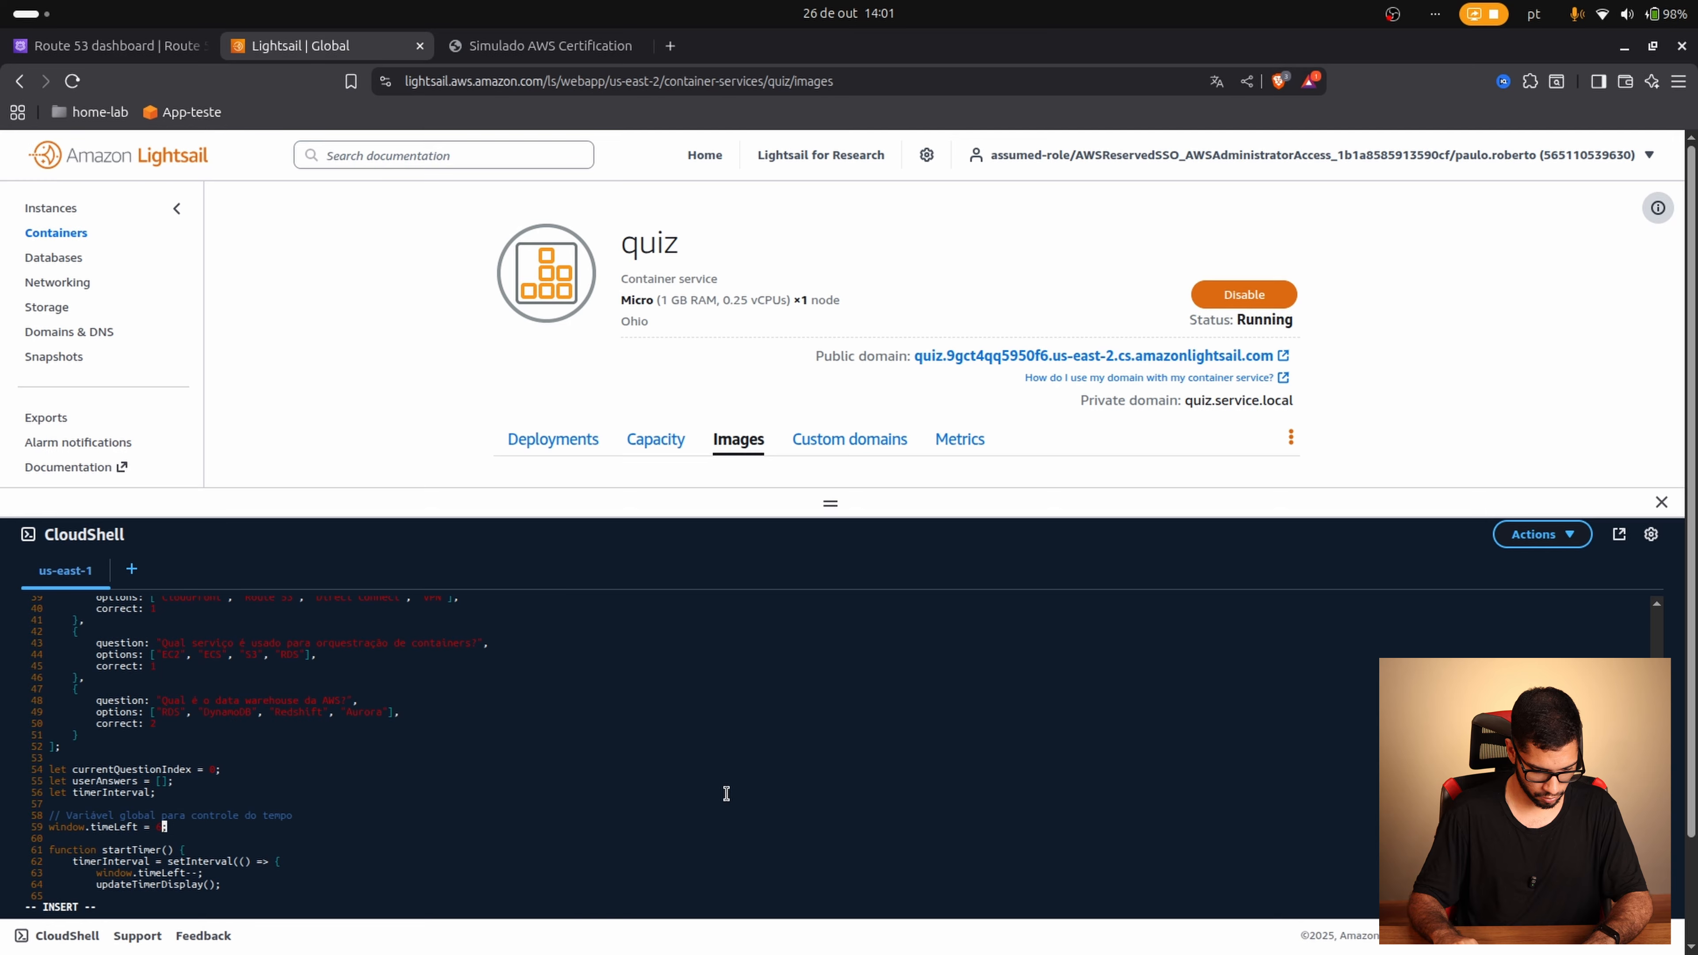
type("1200;")
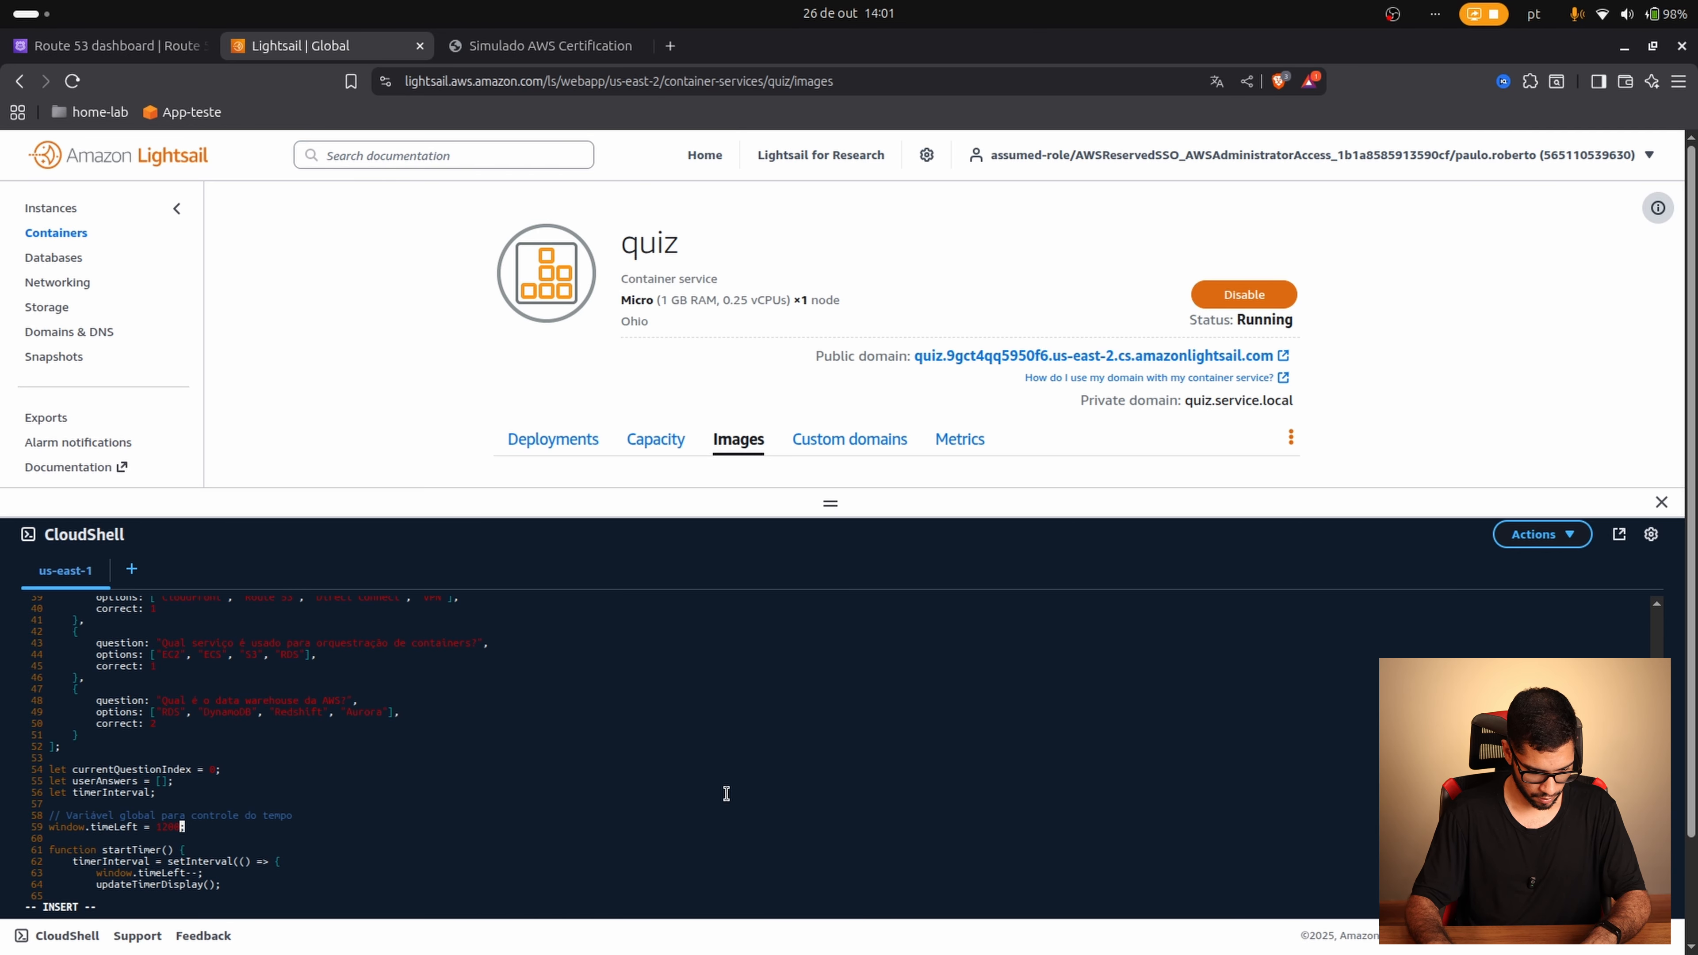
key("Escape")
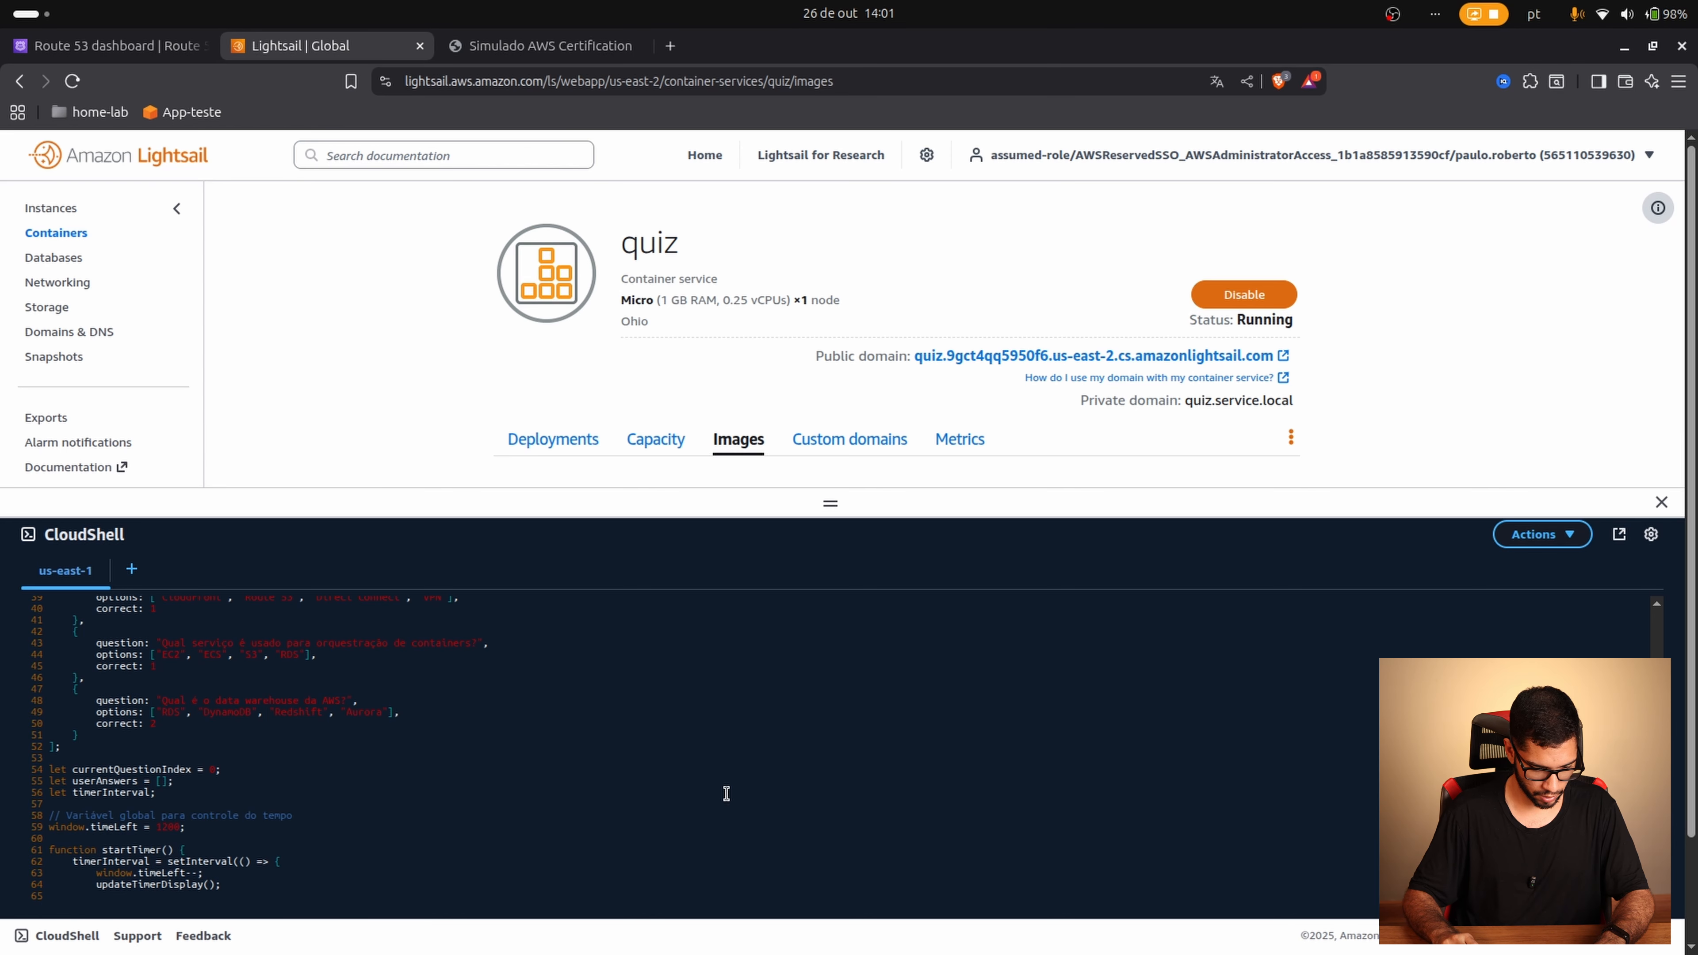
type(":wq")
key("Return")
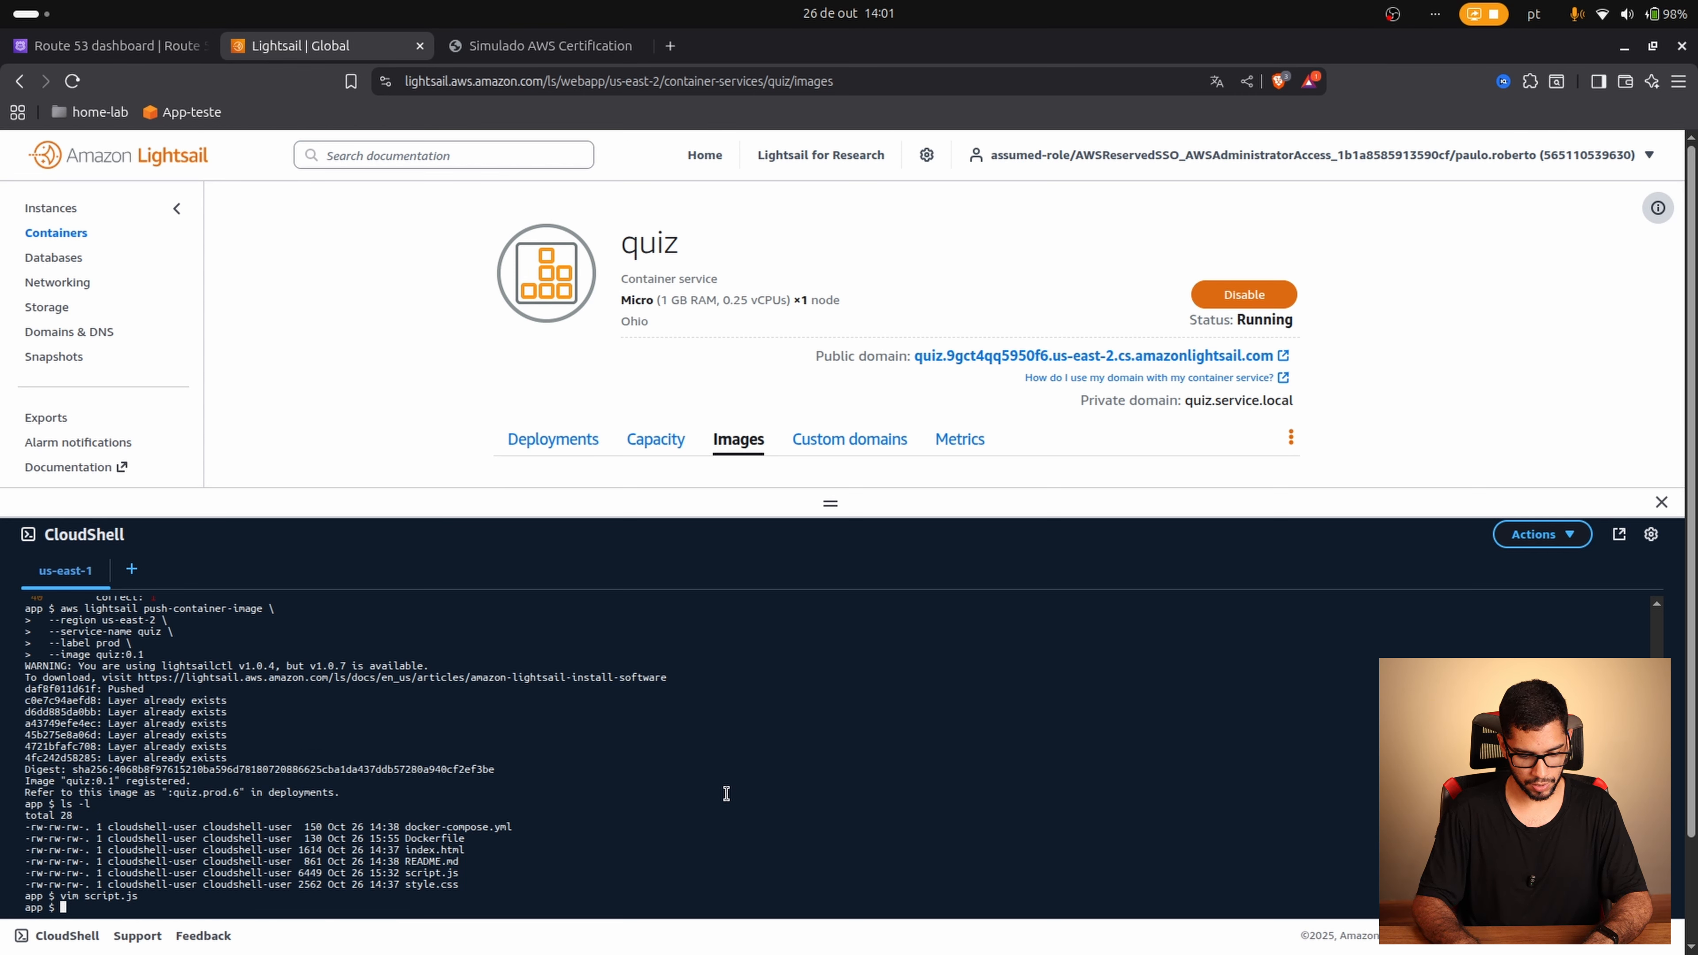
Step: Build the updated app as Docker image quiz:0.2 from the current folder
key("ctrl+r")
type("buil")
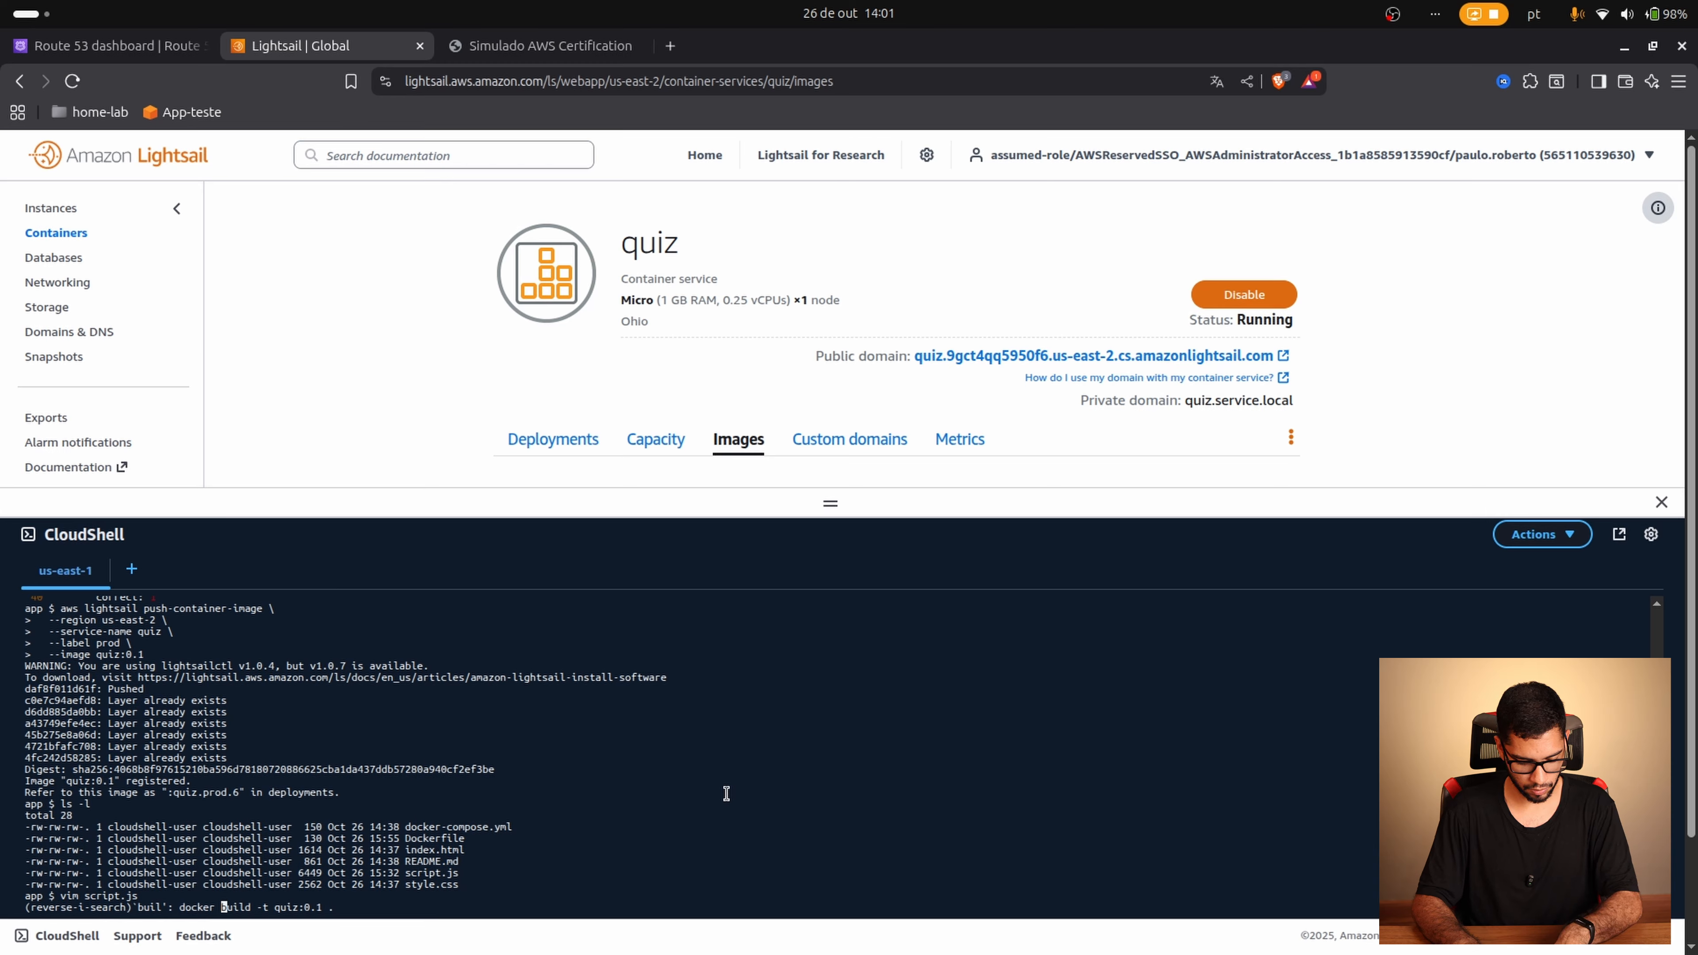
key("End")
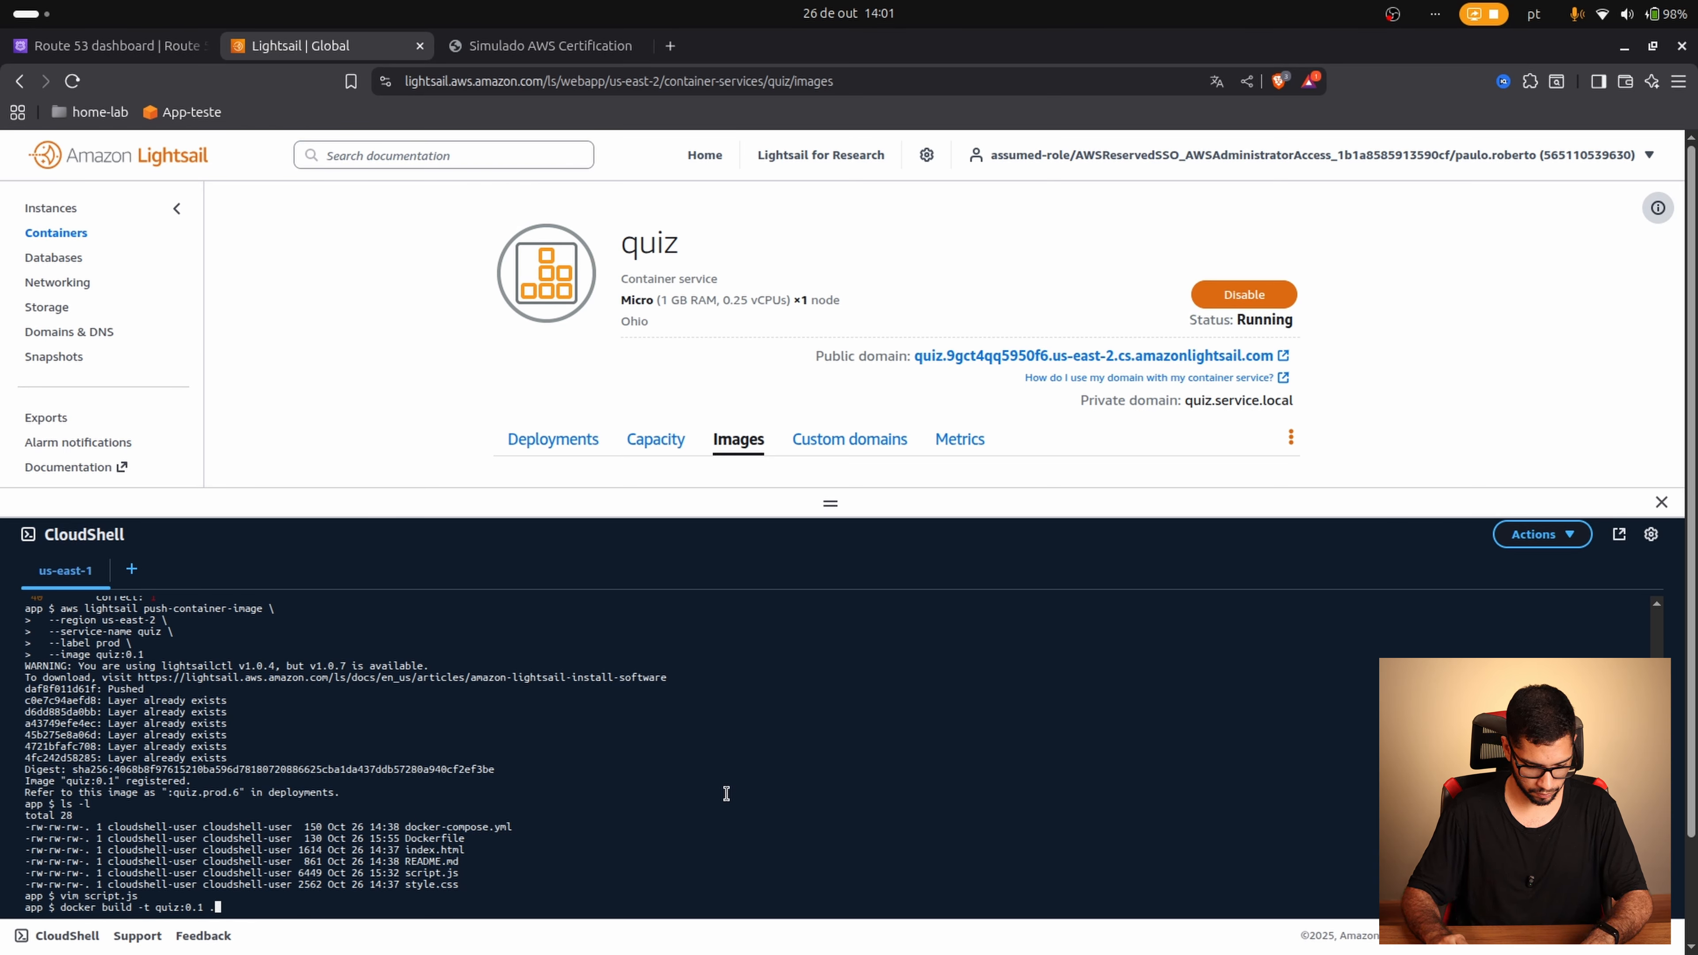
key("Left")
key("Left")
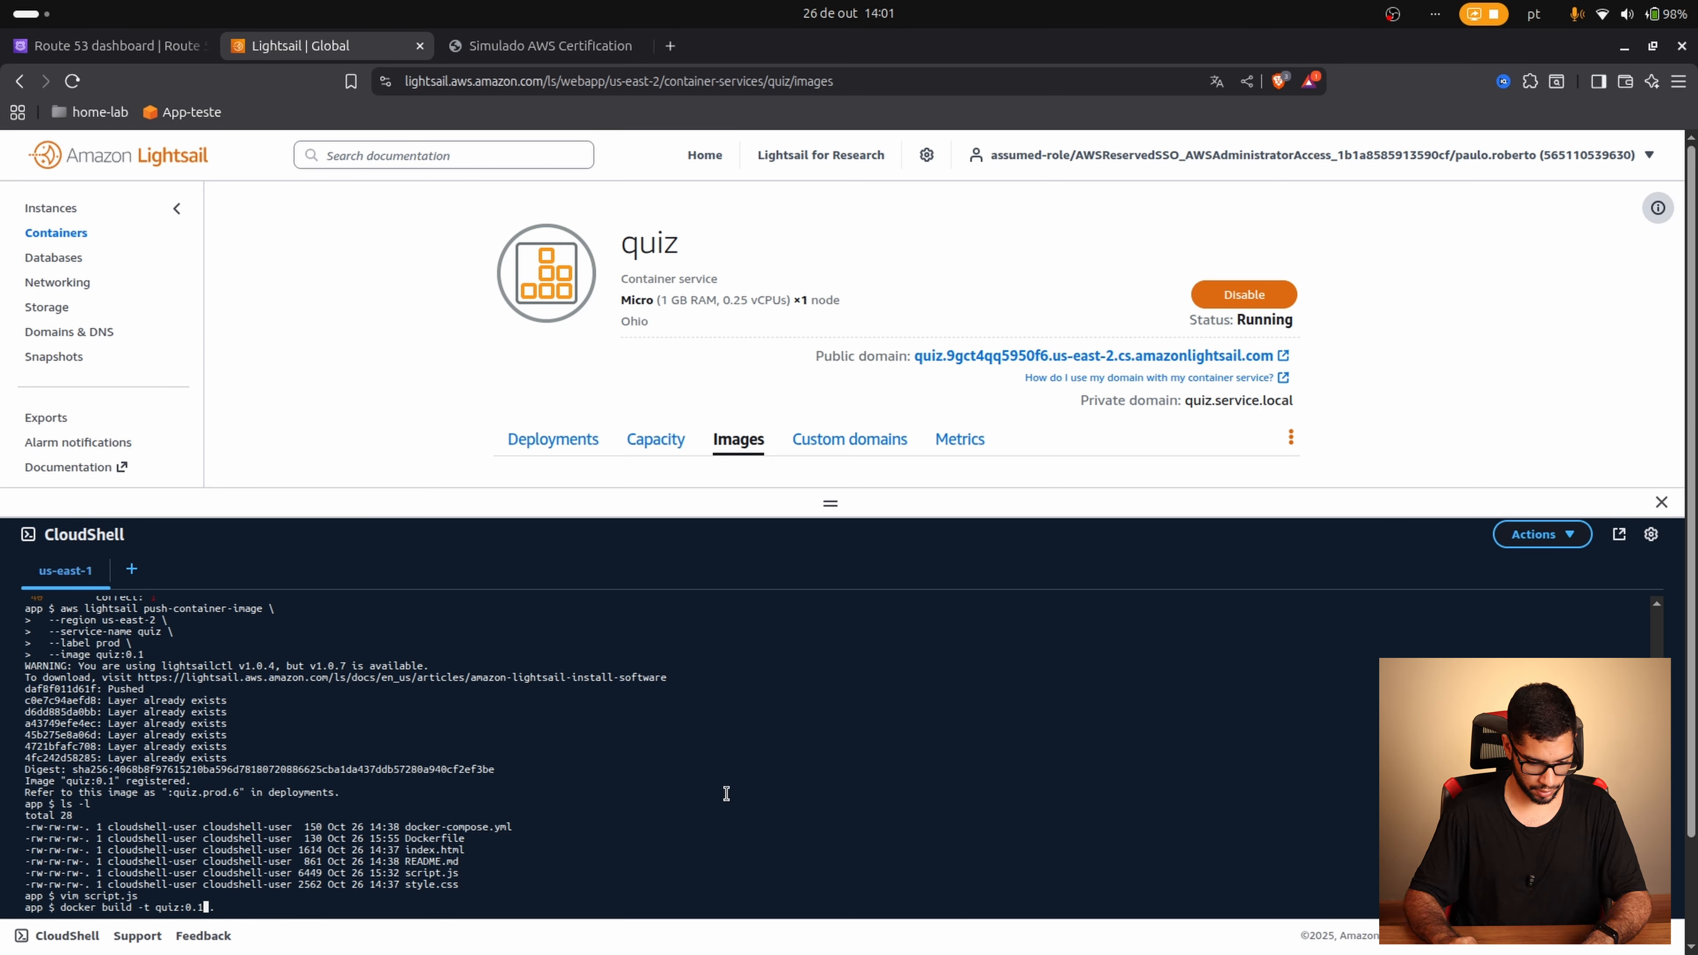
key("Return")
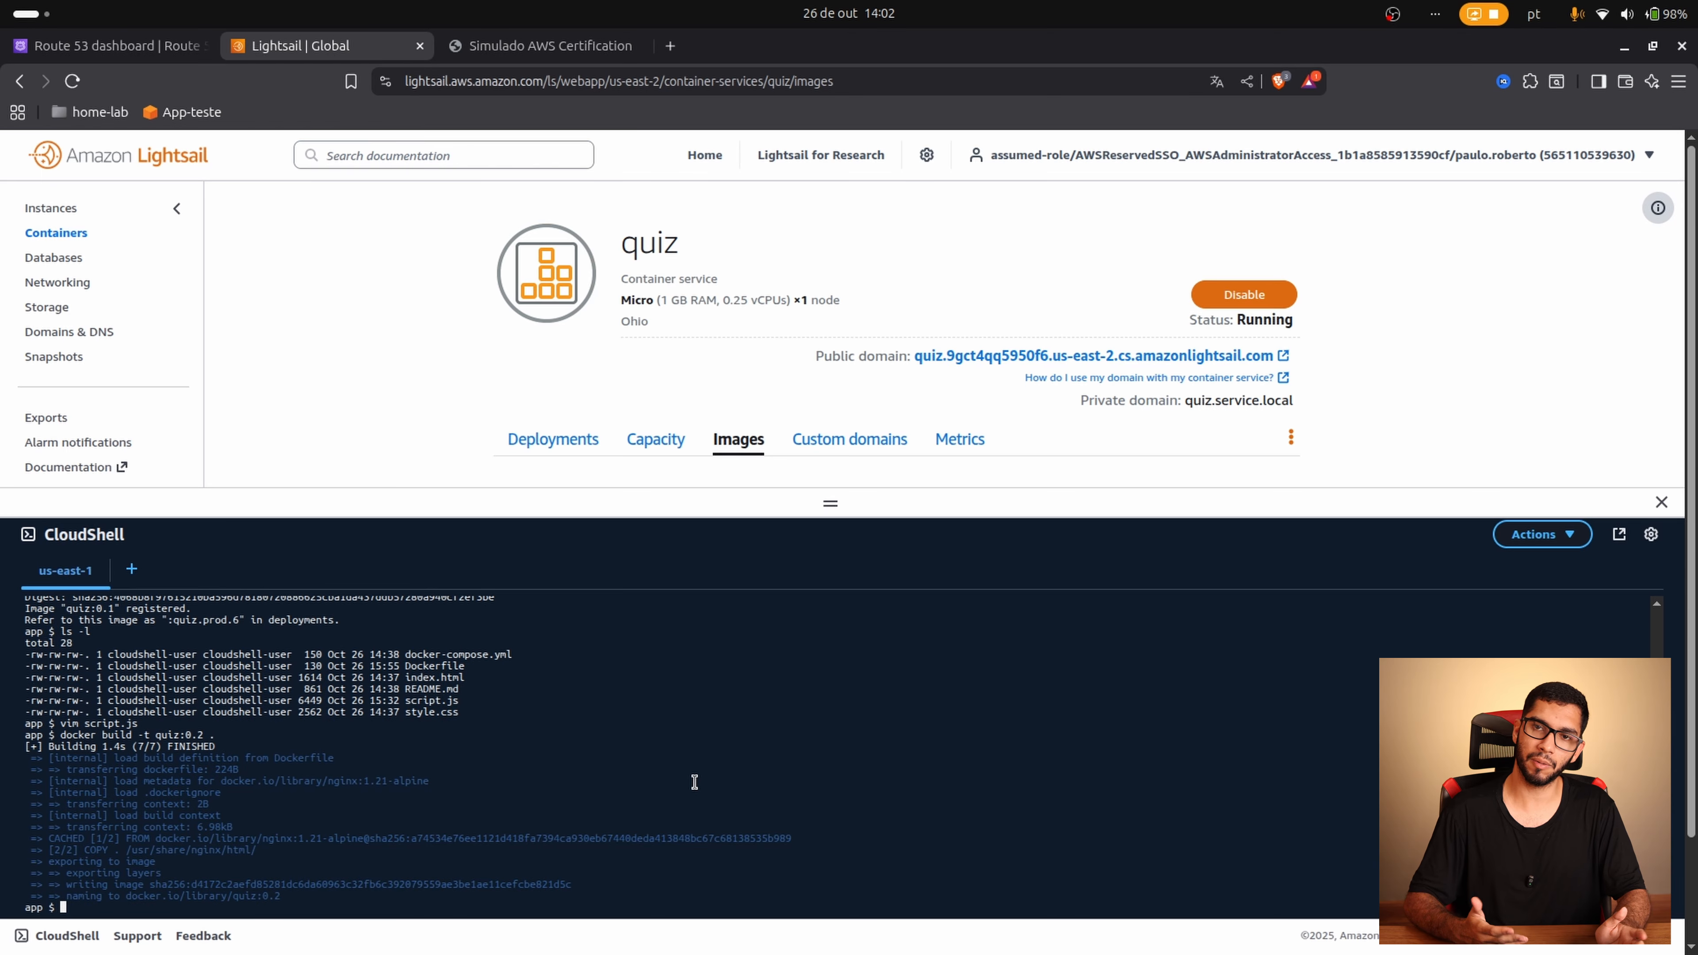
Step: Push image quiz:0.2 to the Lightsail container service quiz in us-east-2 with the label prod
key("Up")
key("Up")
key("Up")
key("Up")
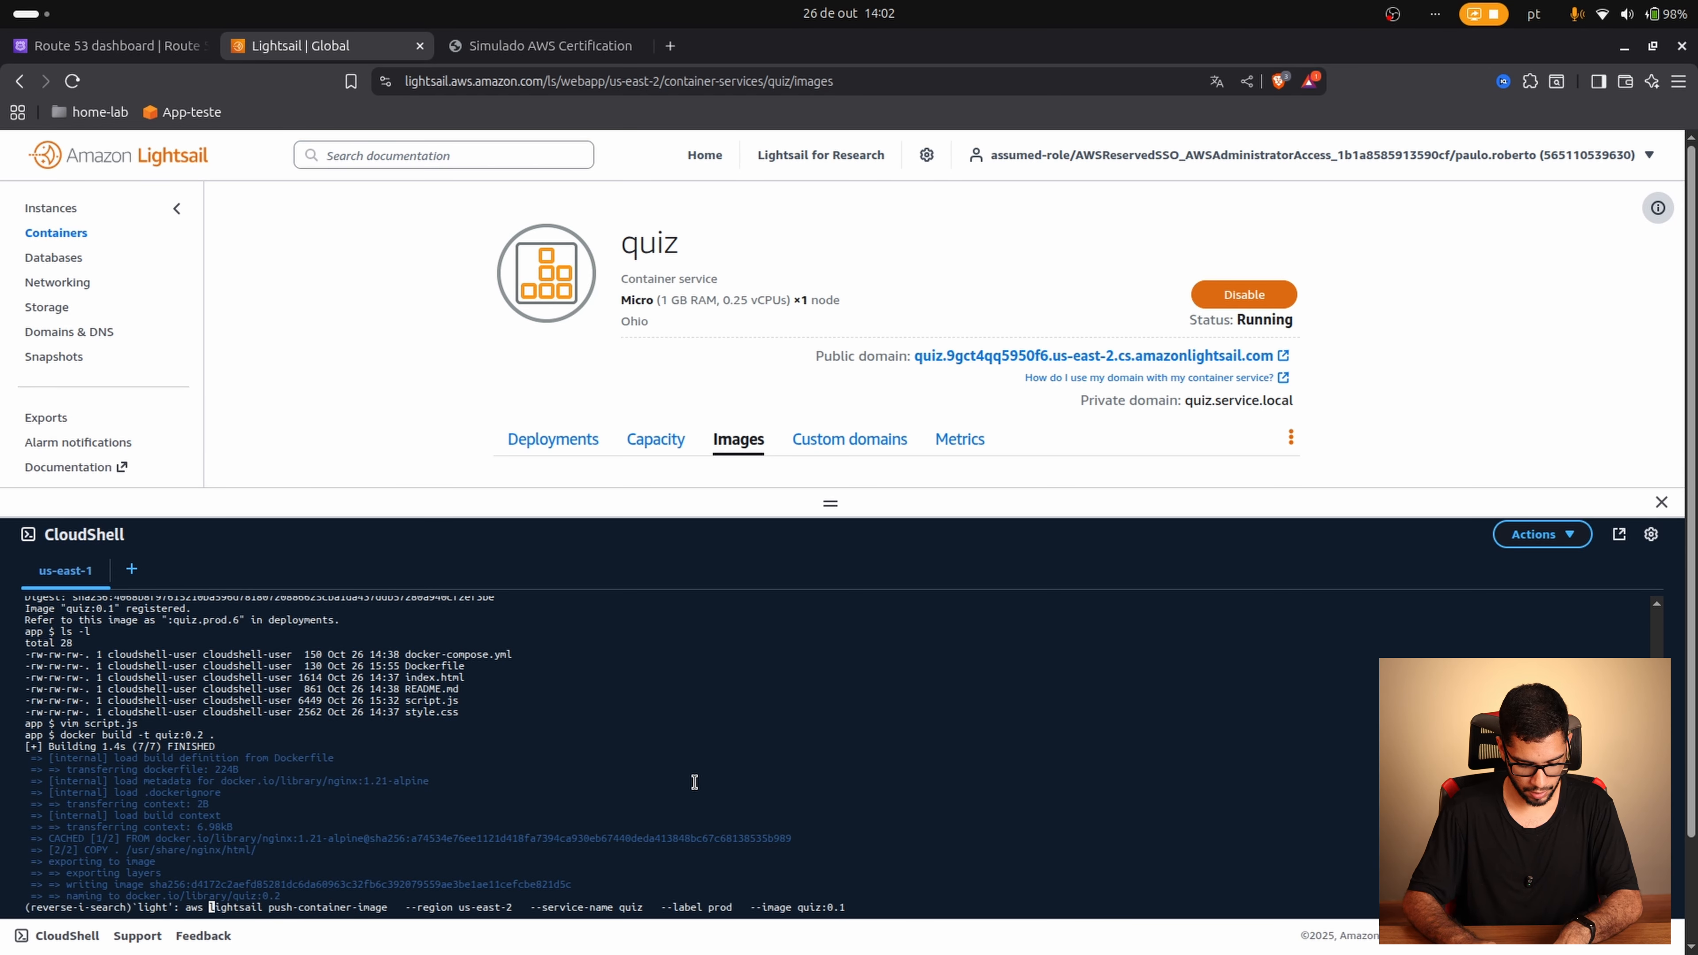
key("Right")
key("Right")
key("Right")
key("Right")
key("Right")
key("Right")
key("Right")
key("Right")
key("Right")
key("Right")
key("Right")
key("Right")
key("Right")
key("Right")
key("Right")
key("Right")
key("Right")
key("Right")
key("Right")
key("Right")
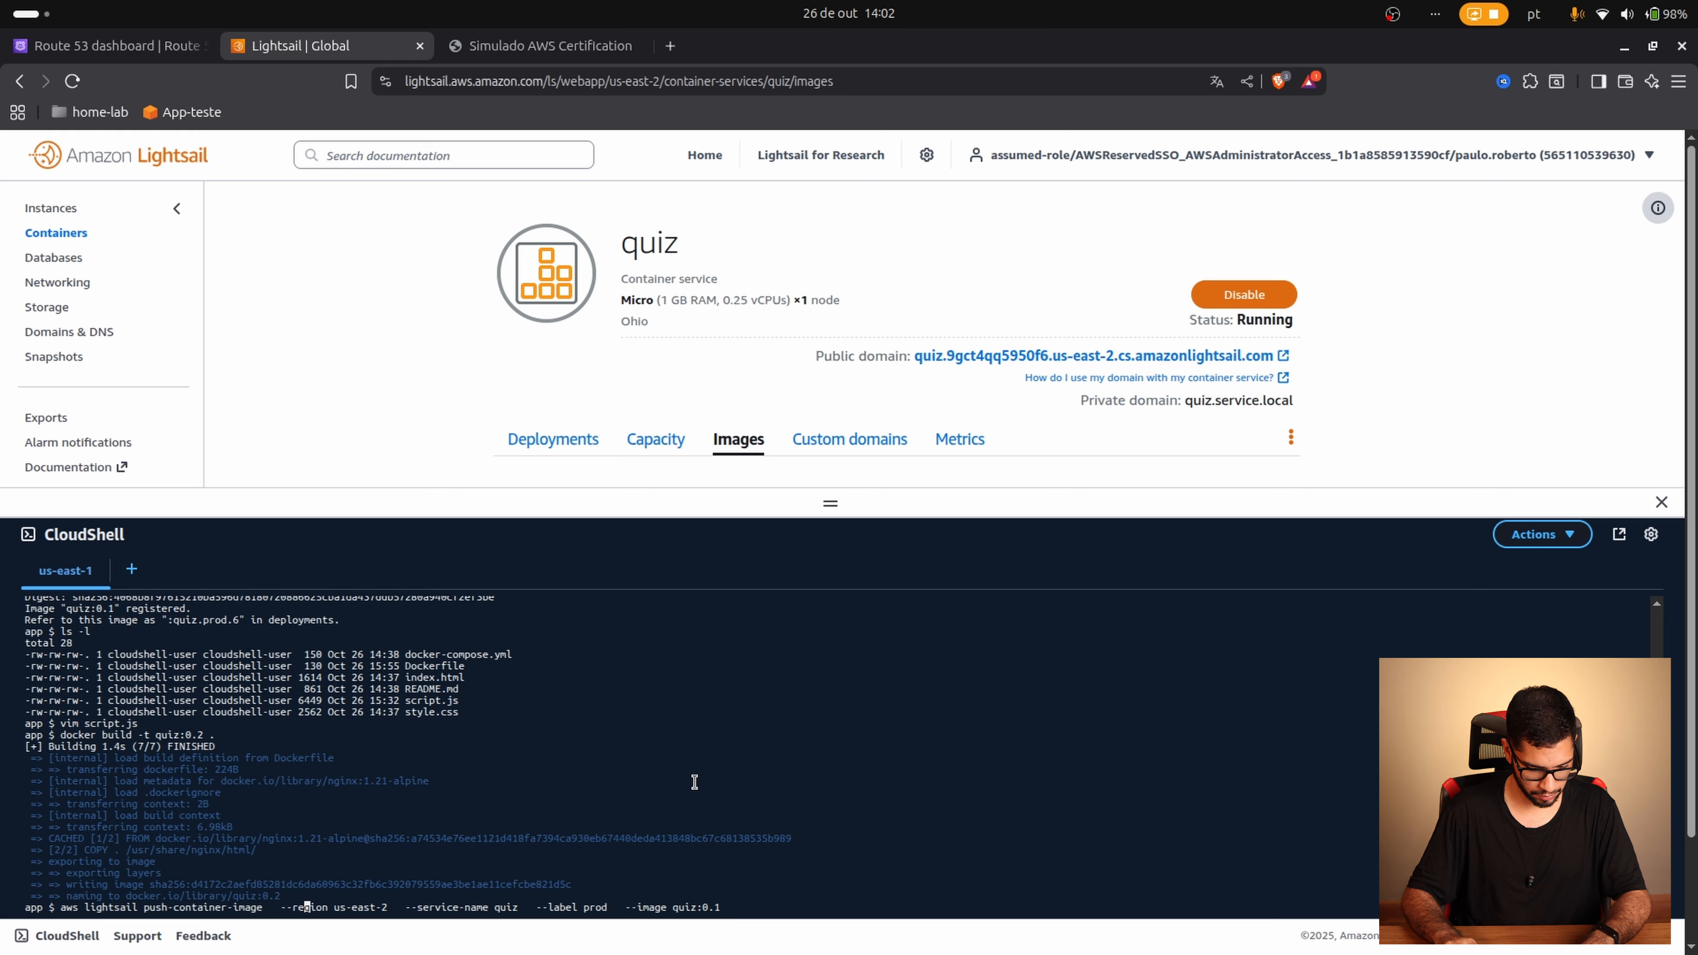
key("Right")
key("Right")
key("Right")
key("Right")
key("Right")
key("Right")
key("Right")
key("Right")
key("Right")
key("Right")
key("Right")
key("Right")
key("Right")
key("Right")
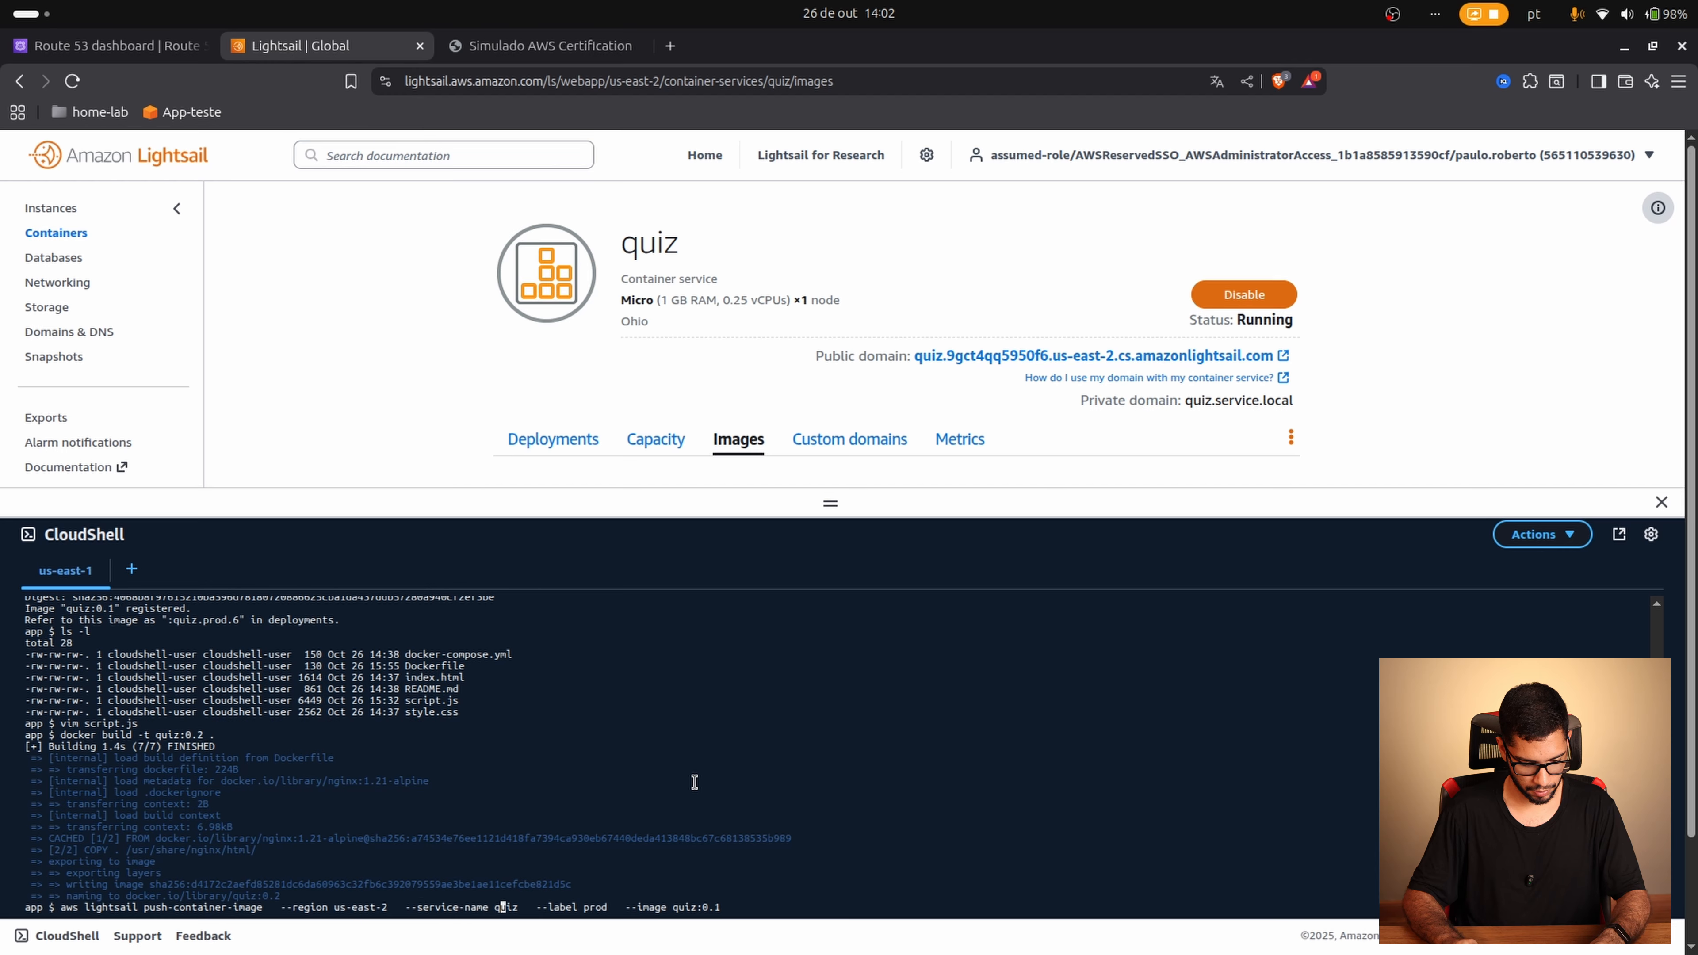
key("Right")
key("Right")
key("Right")
key("Right")
key("Right")
key("Right")
key("Right")
key("Right")
key("Right")
key("Right")
key("Right")
key("Right")
key("Right")
key("Right")
key("Right")
key("Right")
key("Right")
key("Right")
key("Right")
key("Right")
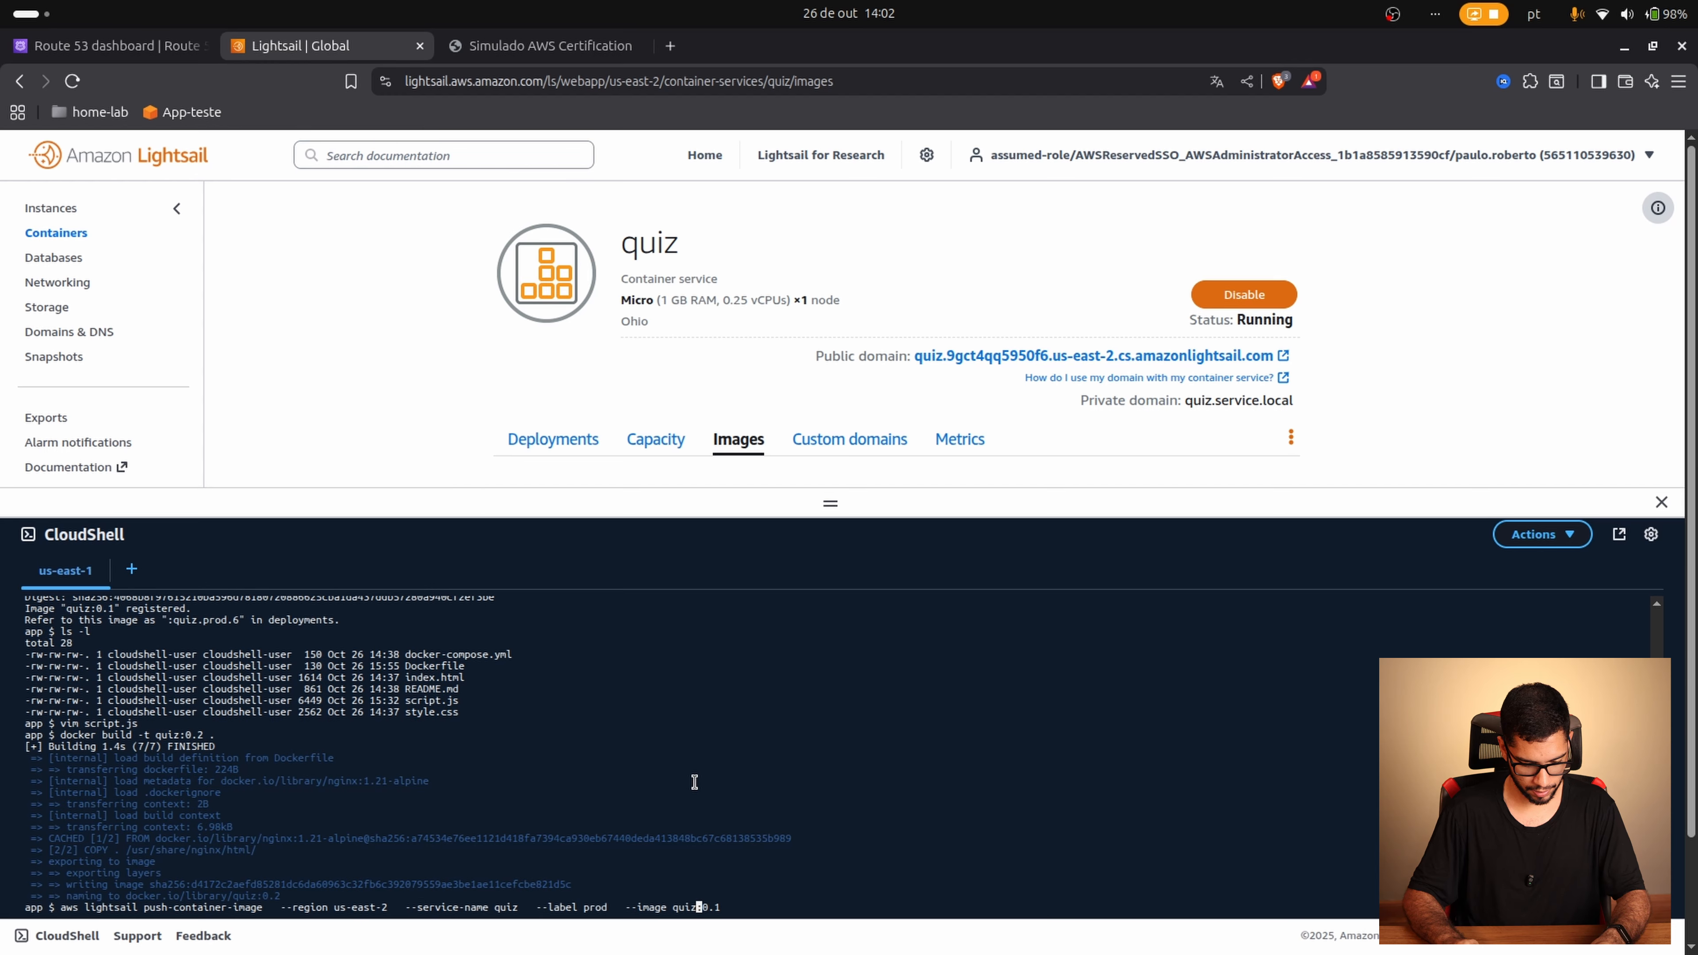
key("Right")
key("Right")
key("Right")
key("Right")
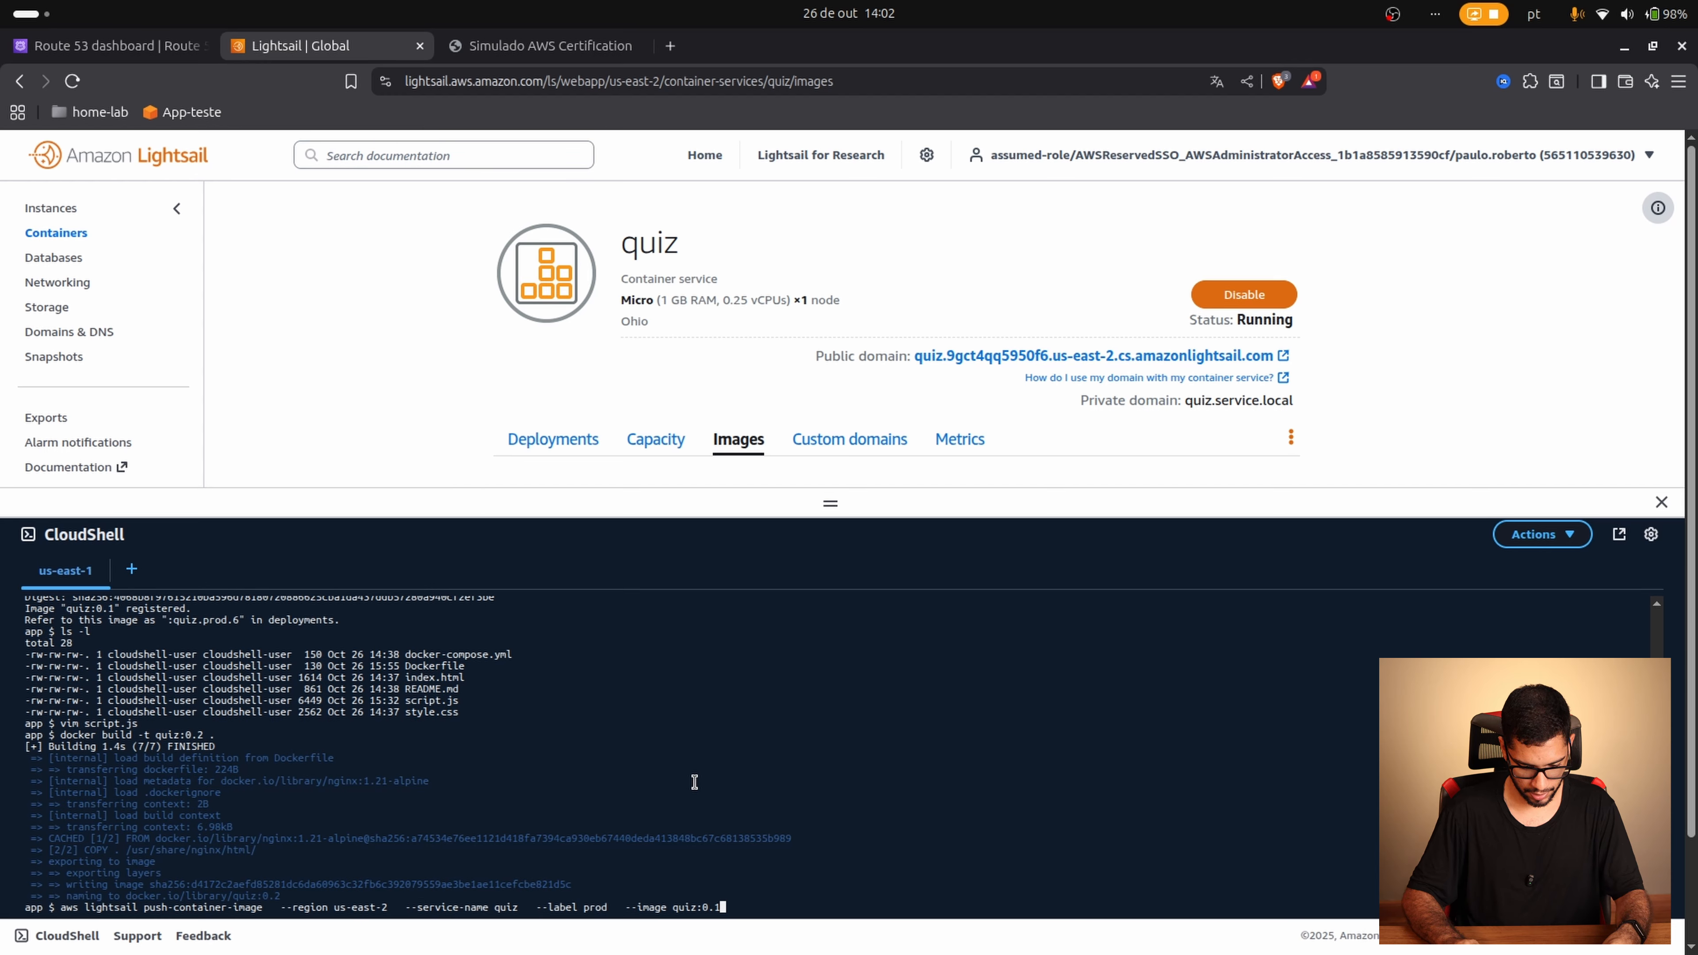
key("BackSpace")
type("2")
key("Return")
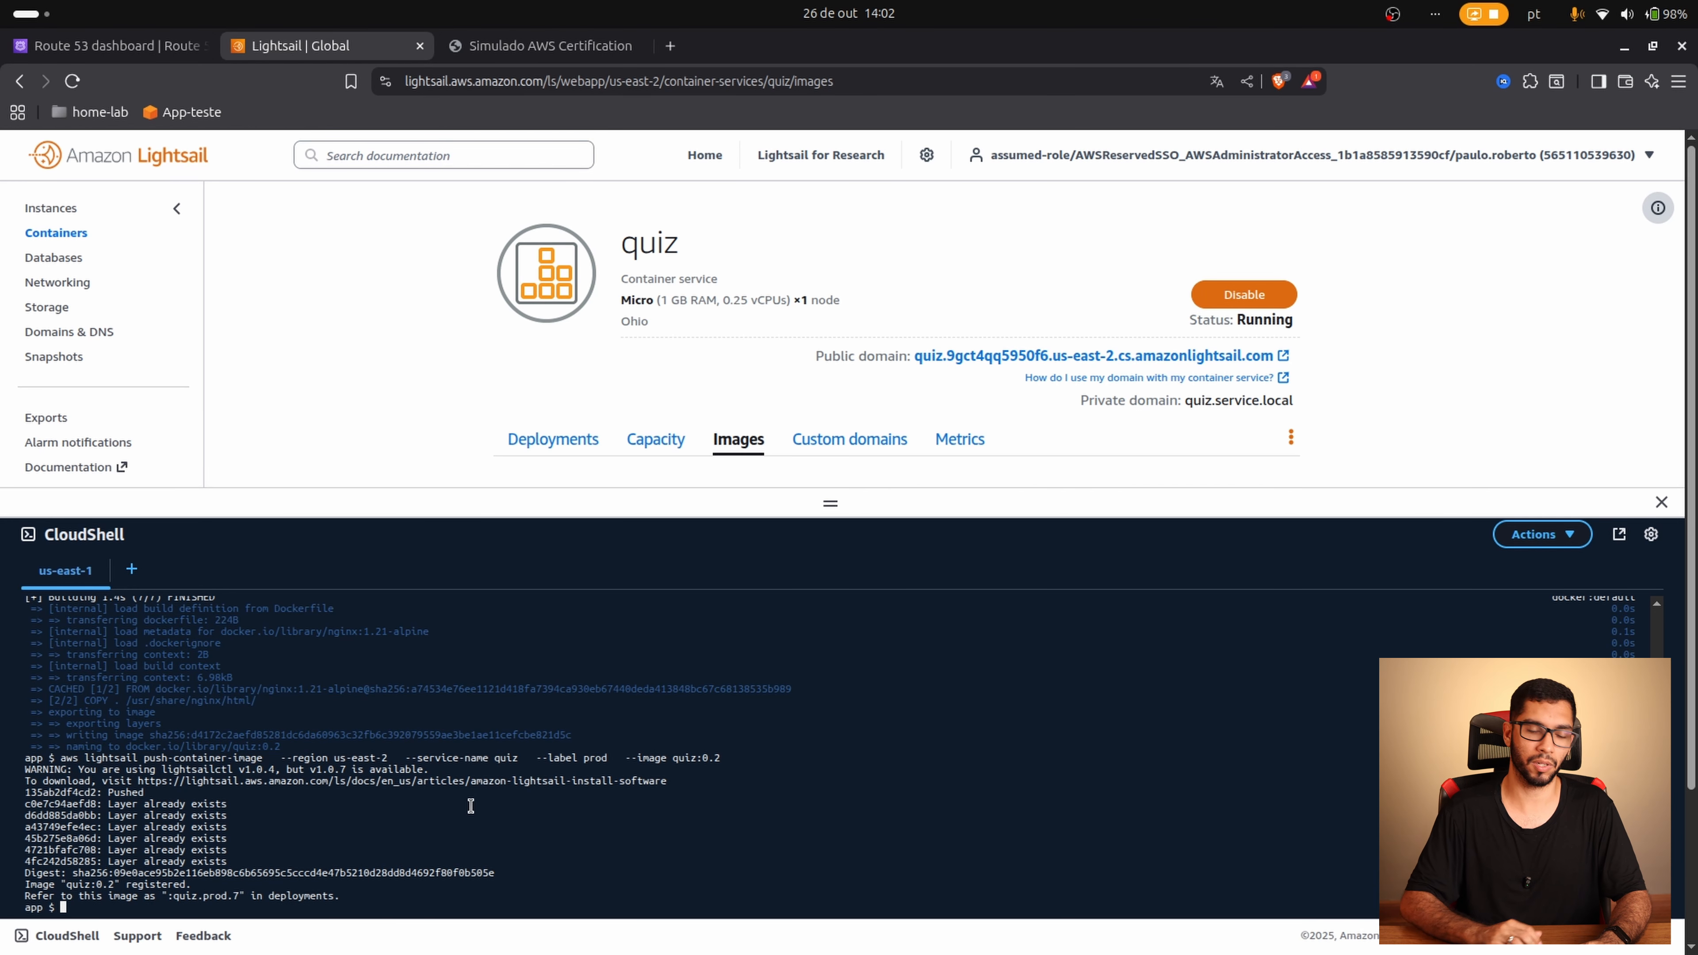
Step: Close CloudShell and open the quiz service's current deployment for modification
left_click(1662, 502)
left_click(551, 440)
scroll(769, 535, "down", 5)
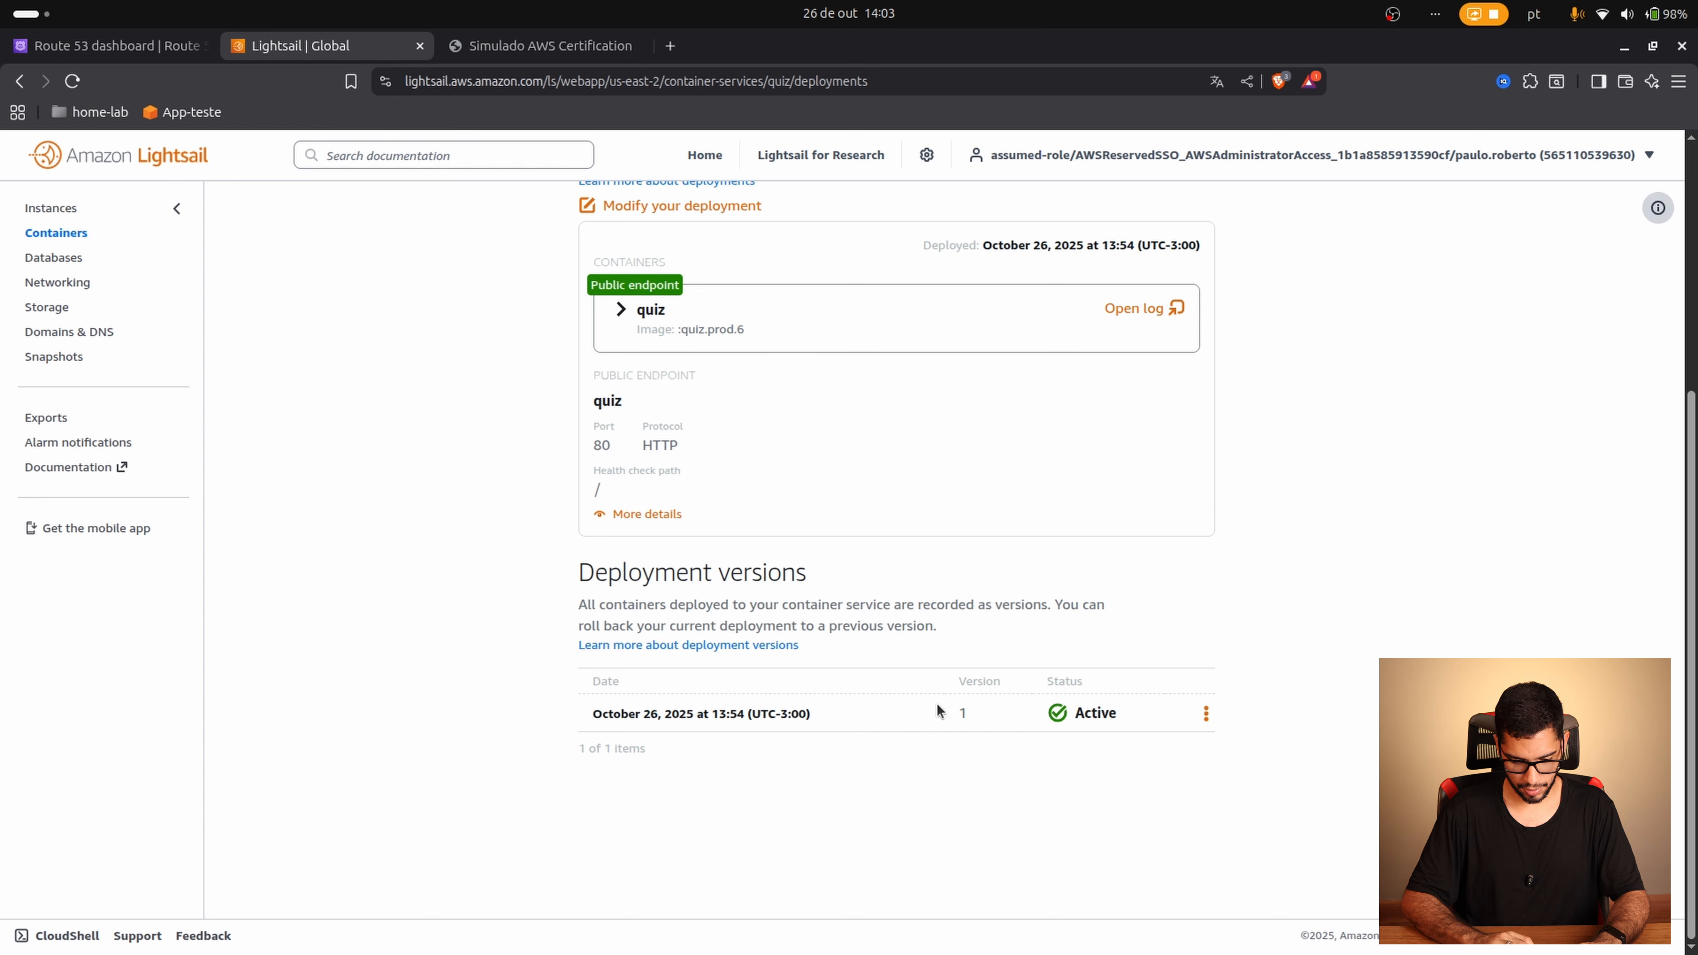
scroll(951, 576, "up", 5)
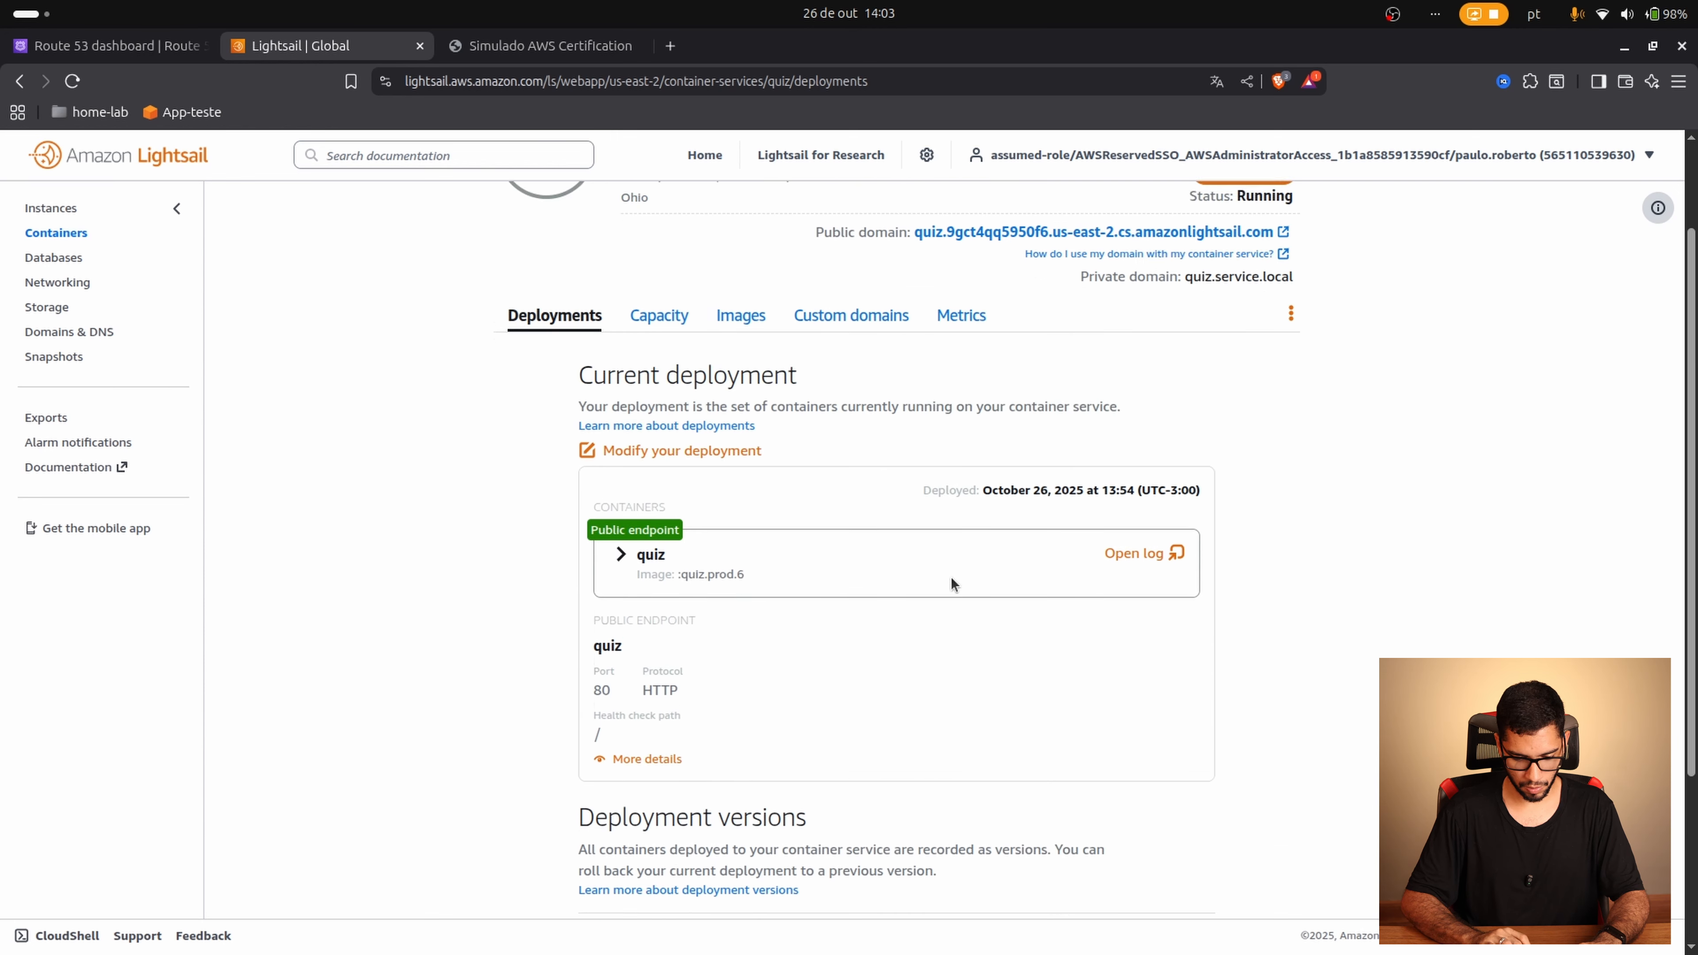
left_click(723, 518)
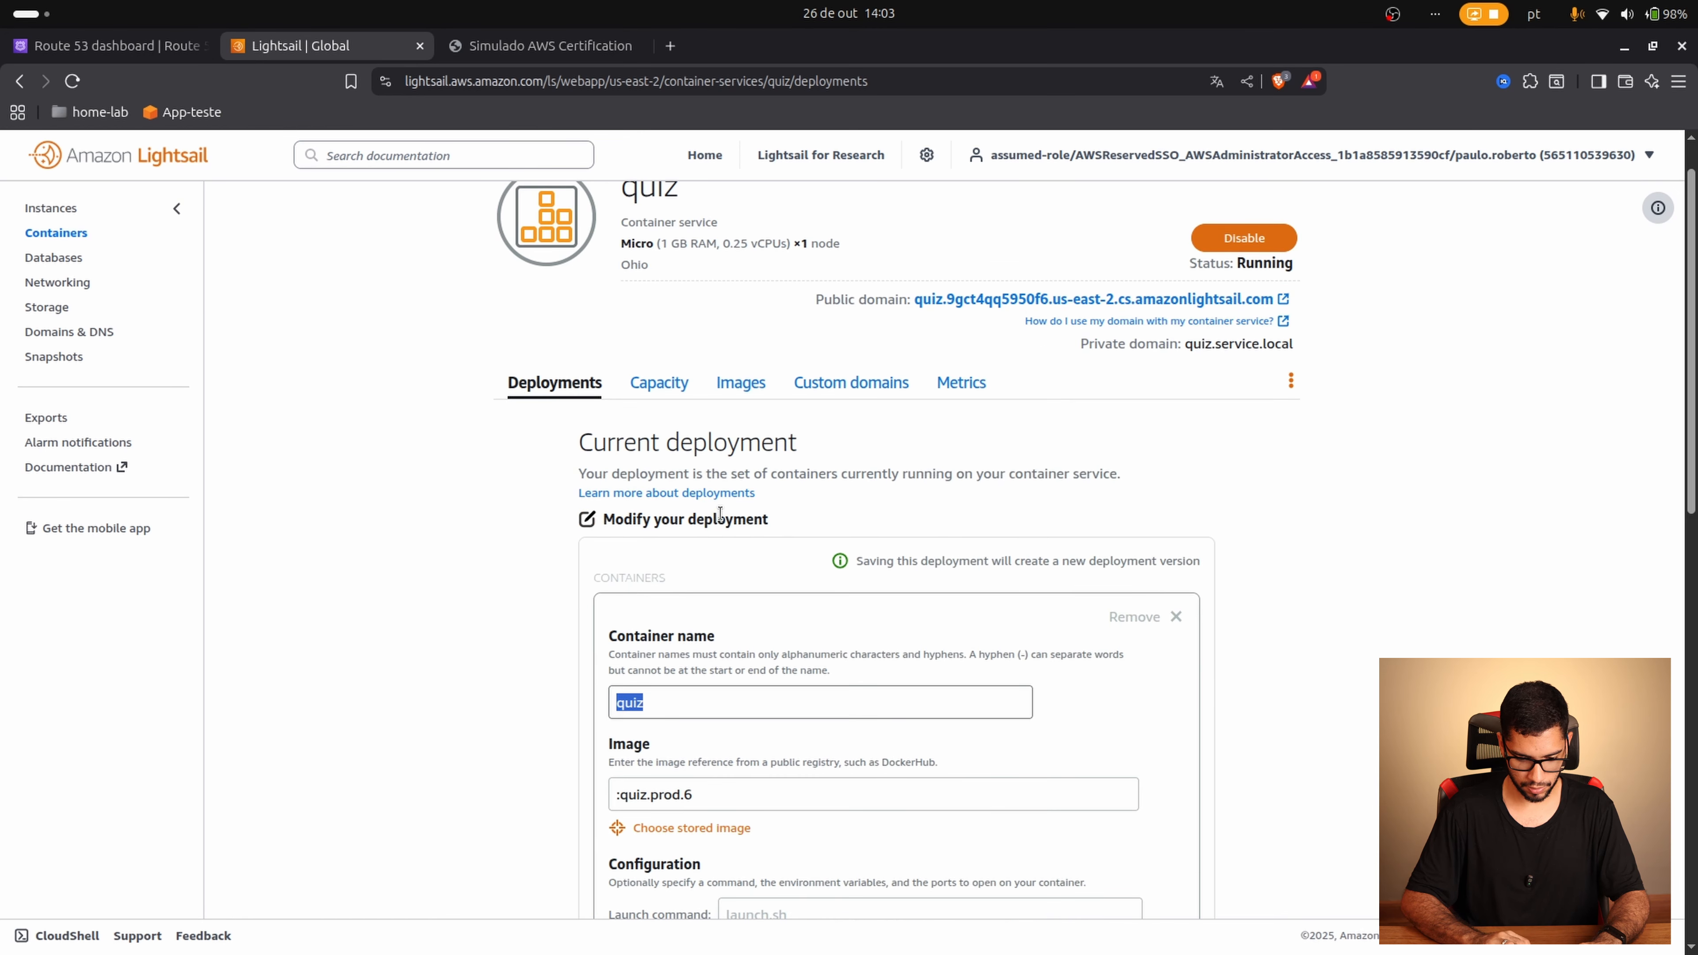
Step: Choose the stored image :quiz.prod.7 for the quiz container, then save and deploy the new version
scroll(855, 504, "down", 3)
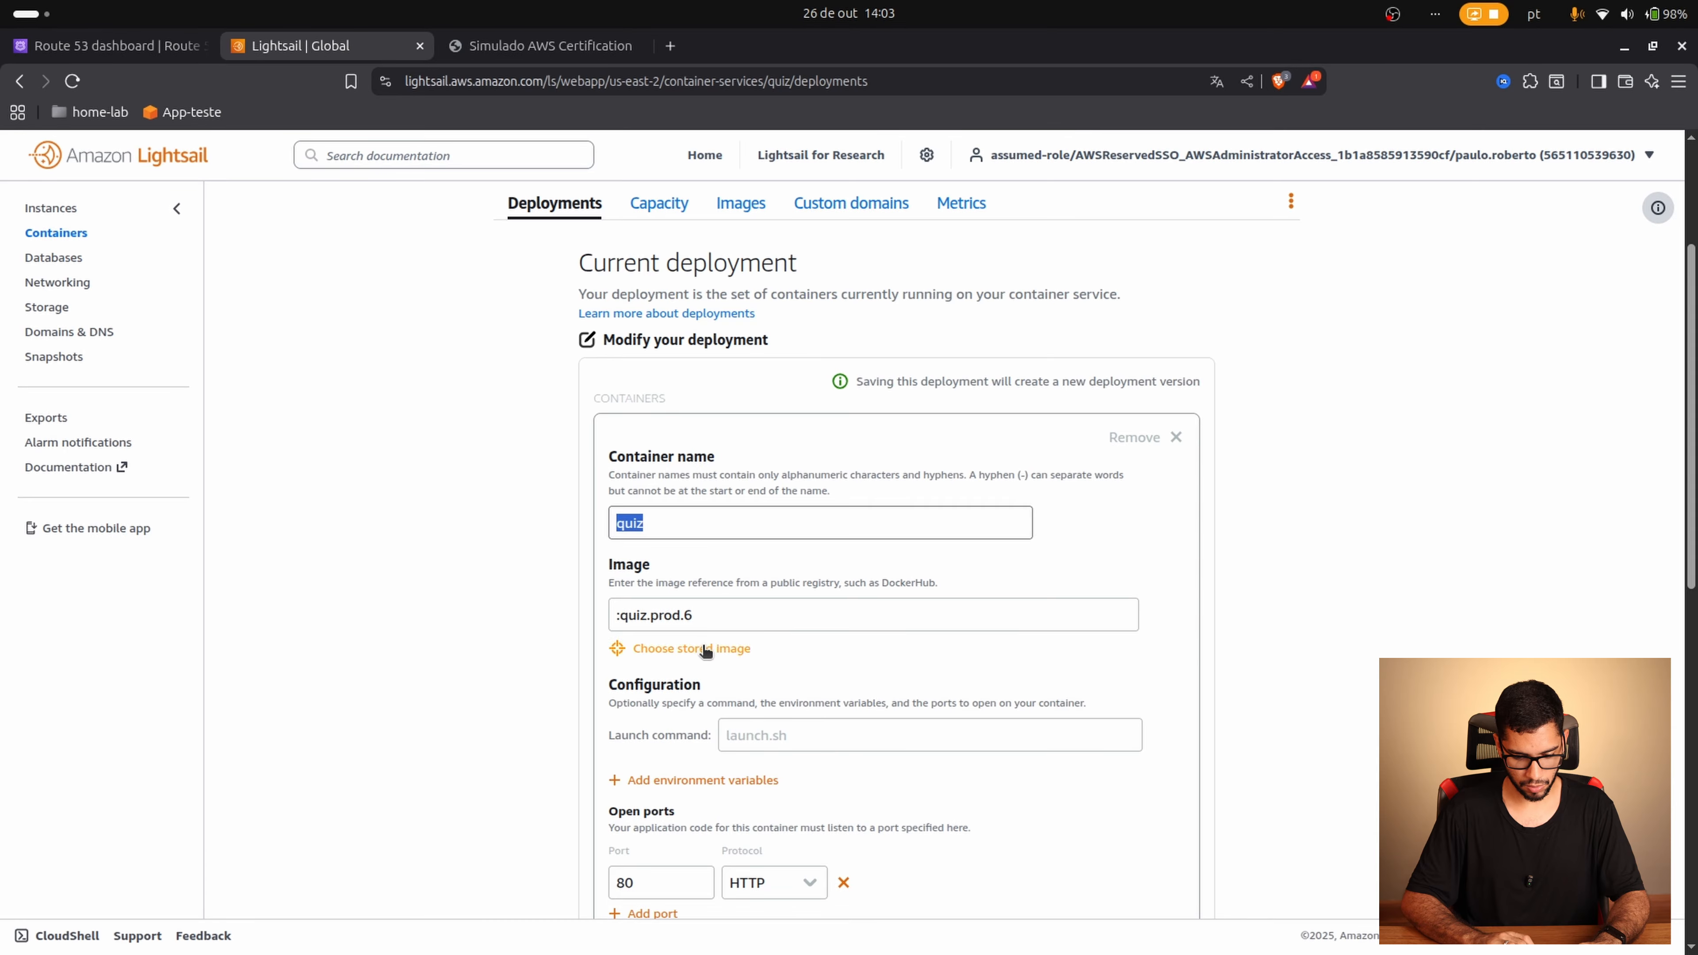
left_click(699, 648)
left_click(698, 662)
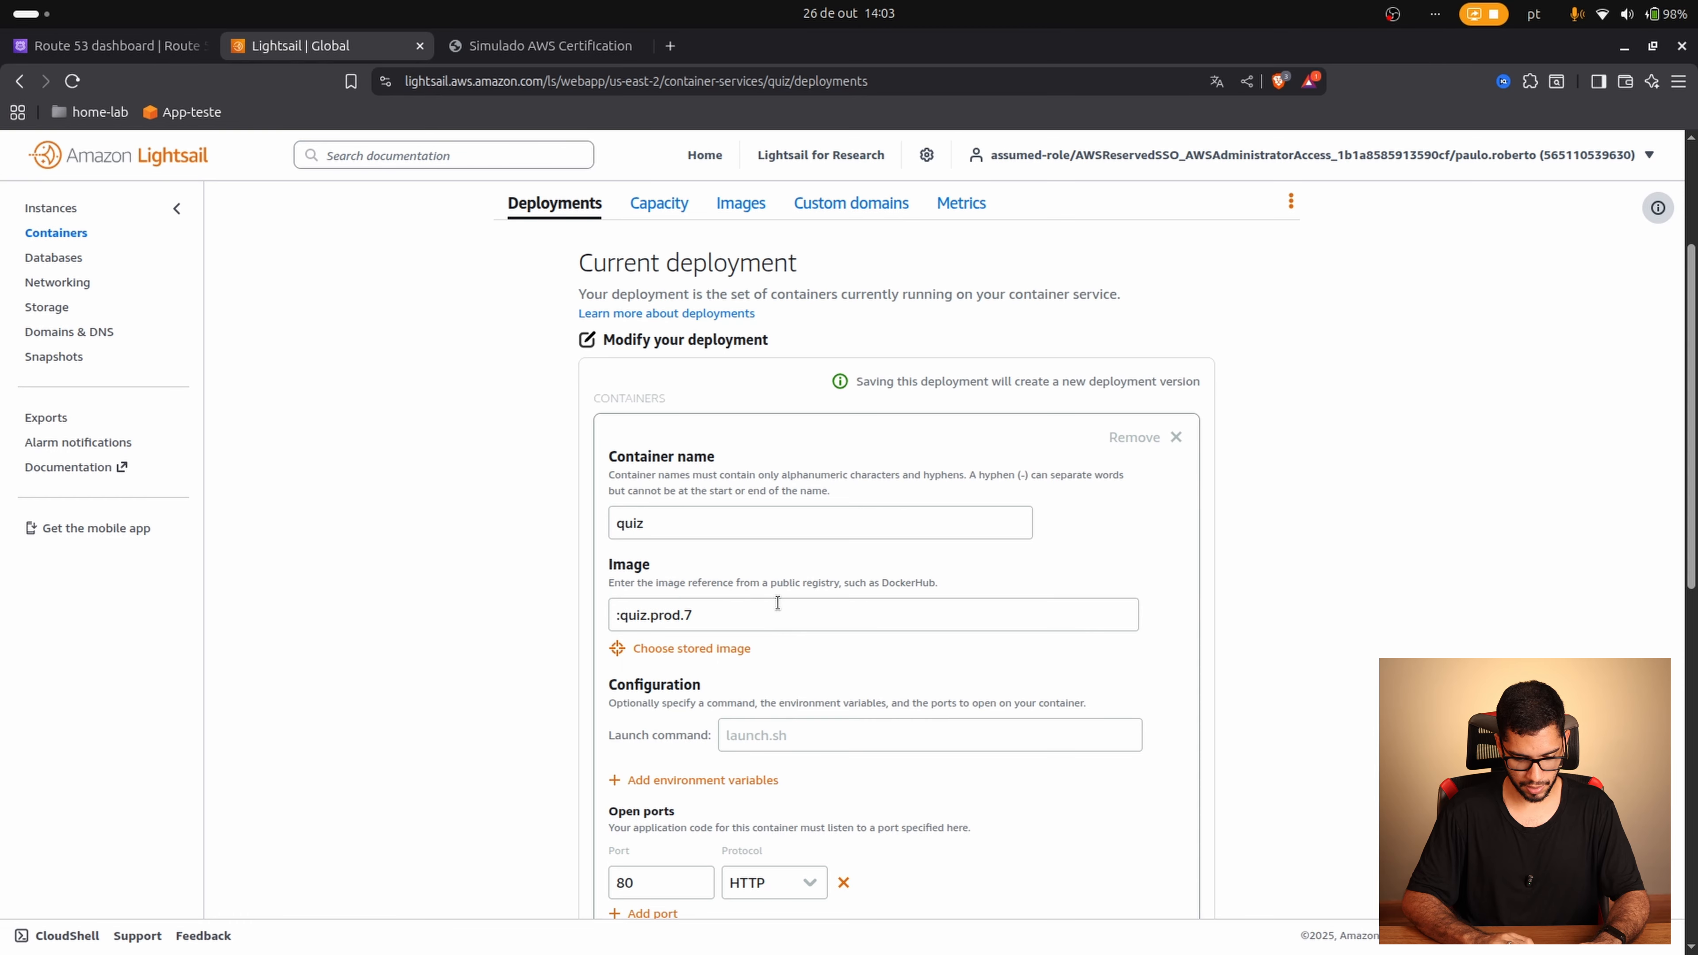
scroll(1148, 539, "down", 12)
scroll(1149, 539, "up", 1)
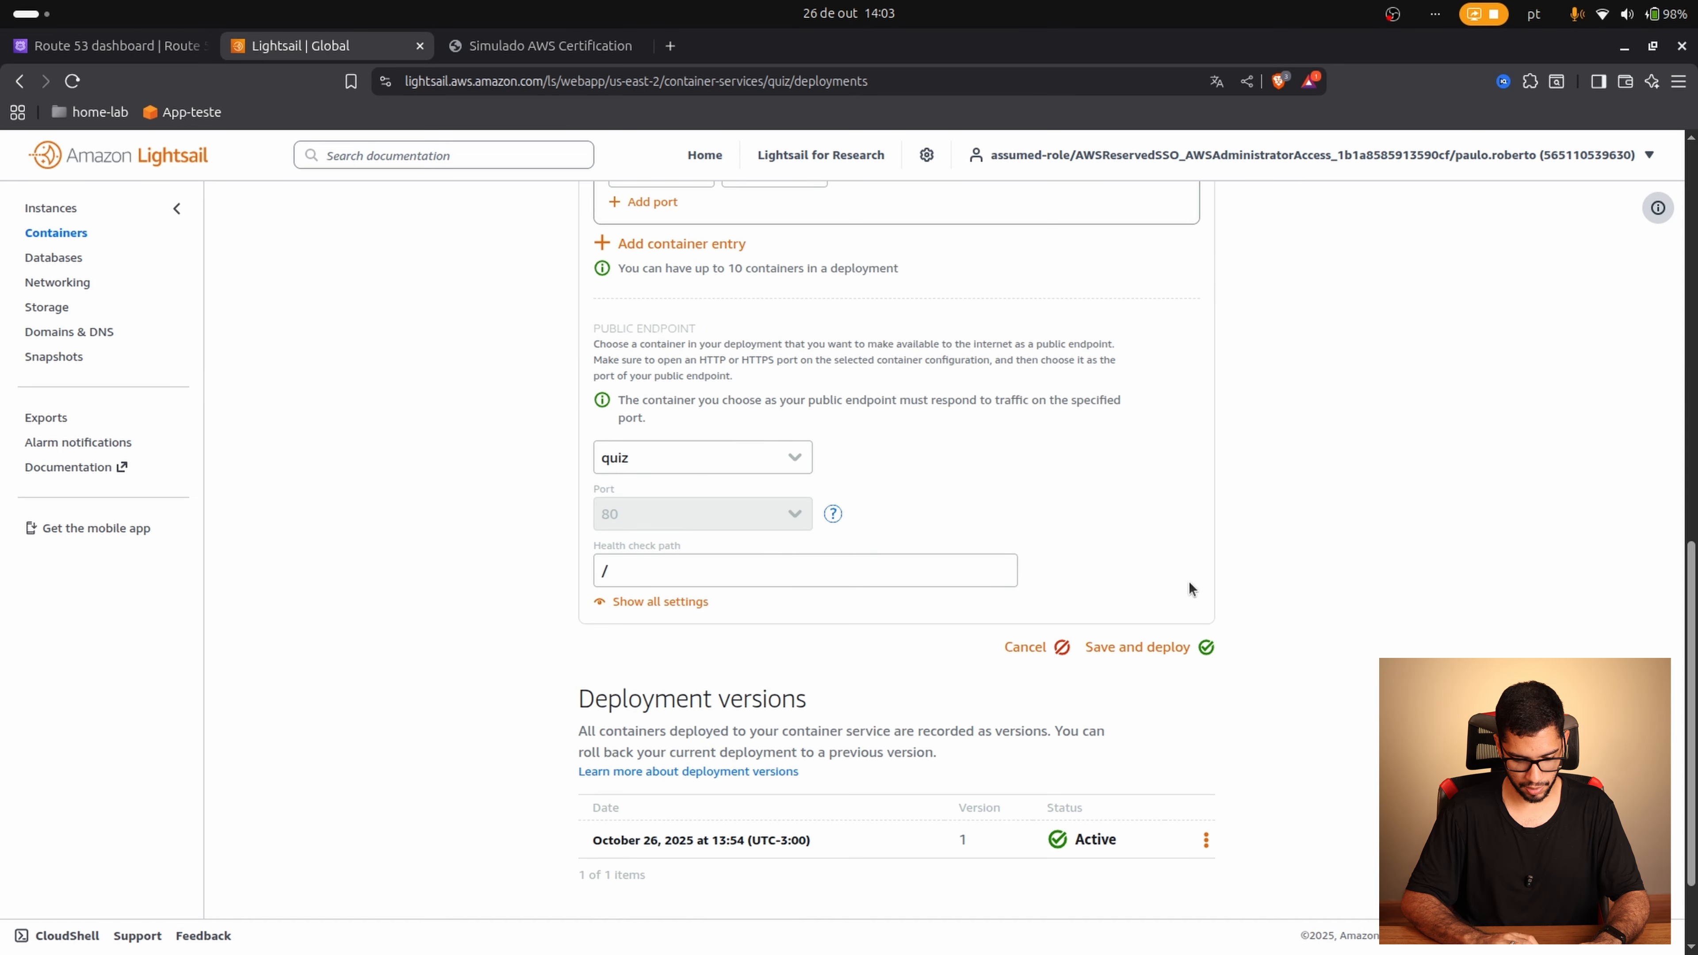
left_click(1200, 655)
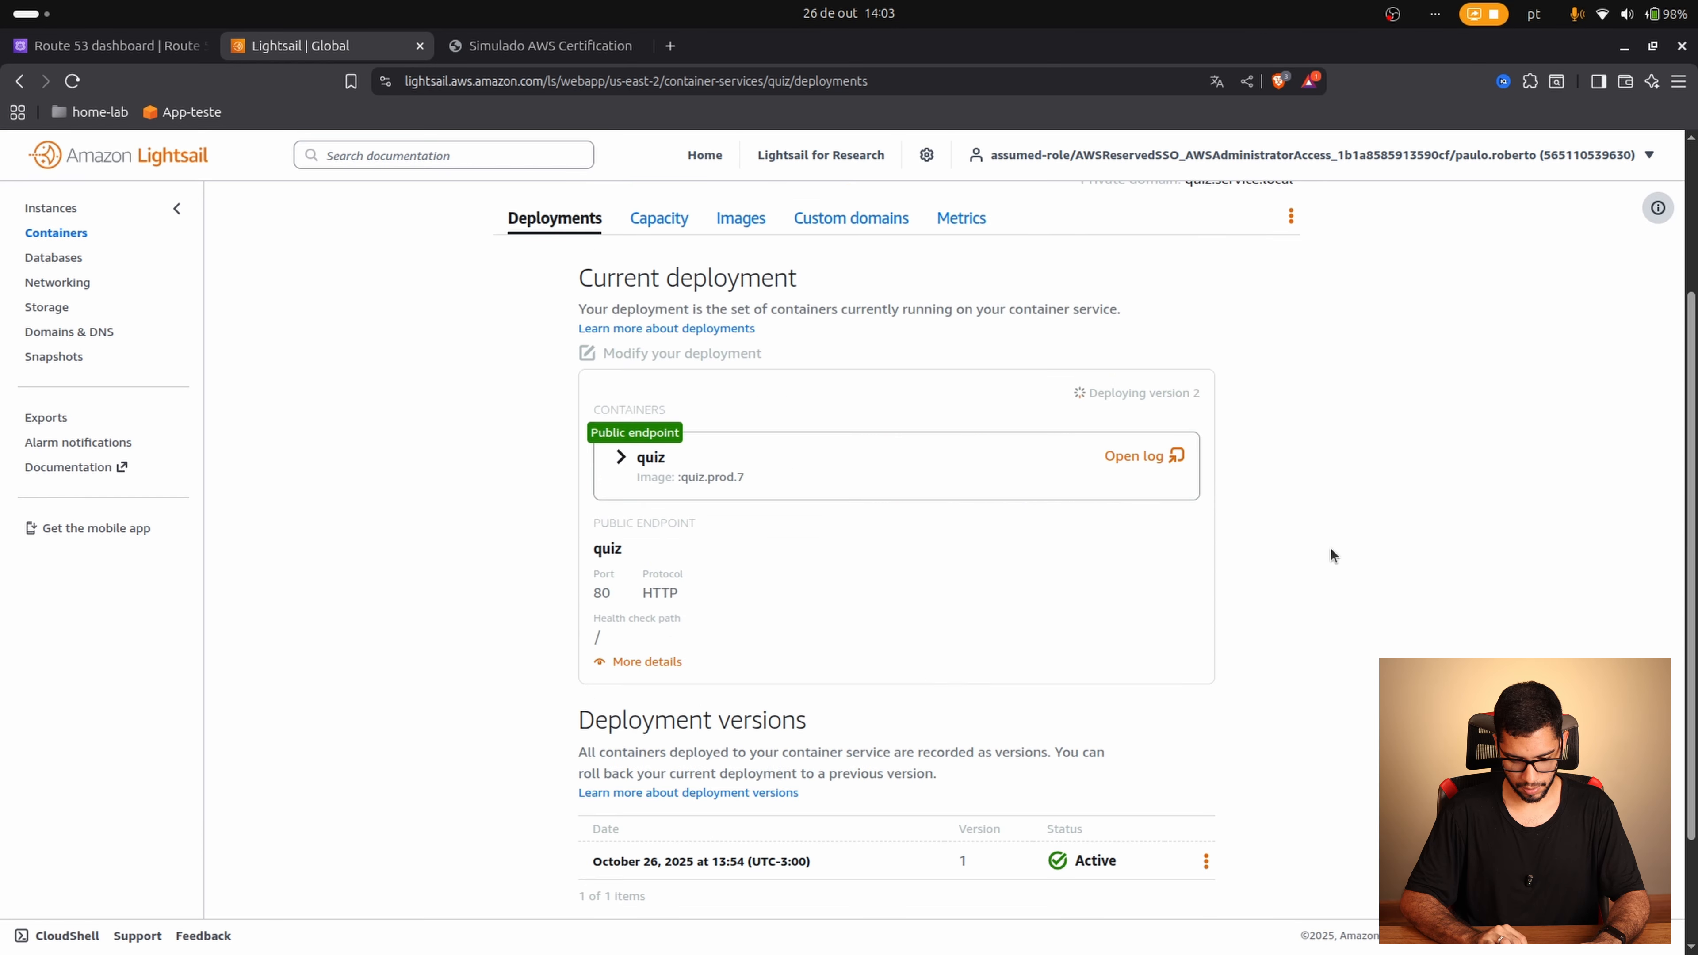
Step: Check the quiz service's deployment status, then switch to the quiz app's page and reload it
scroll(1331, 547, "up", 1)
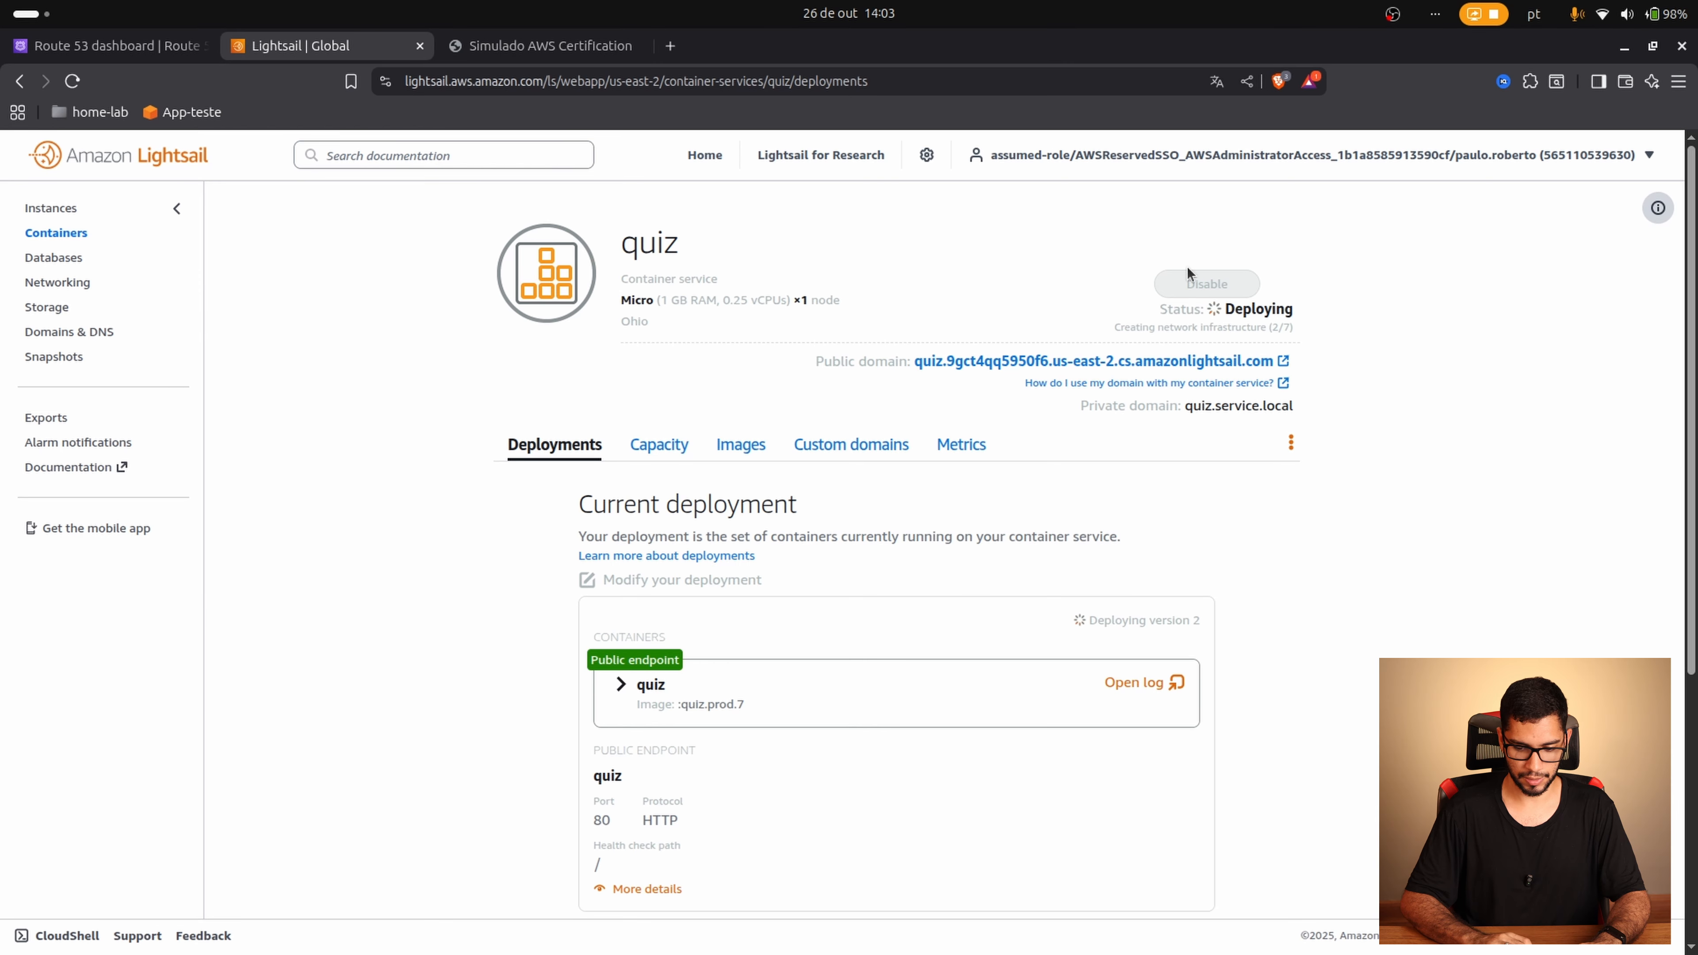
left_click(582, 53)
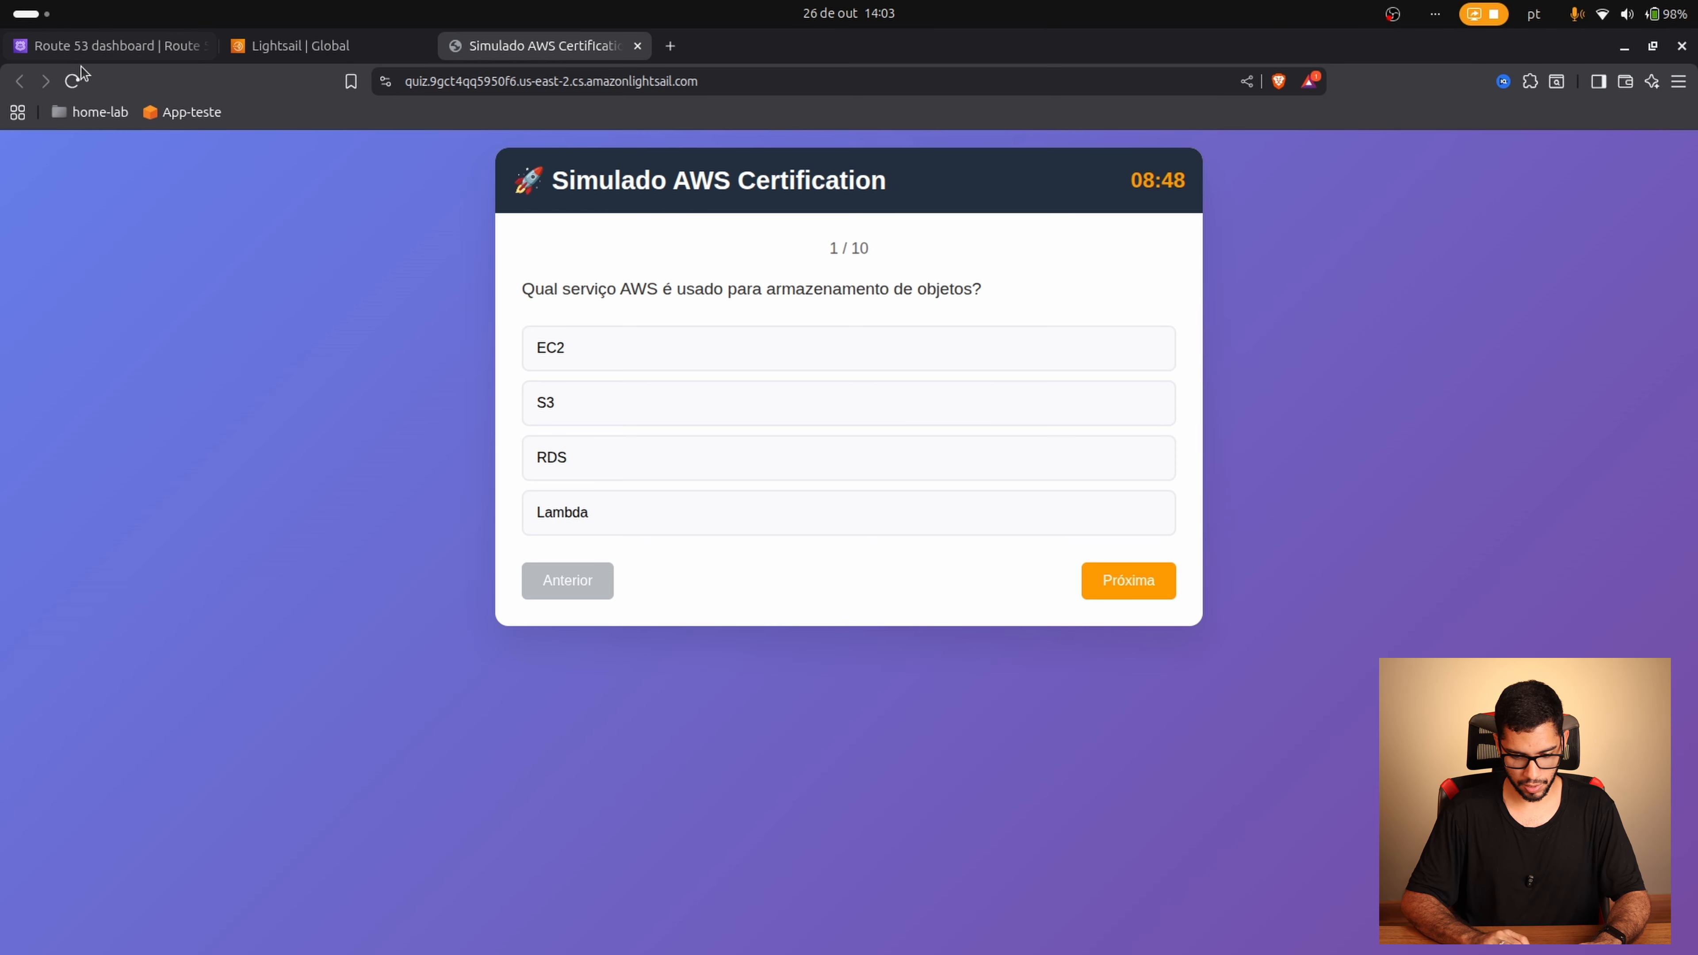
left_click(75, 78)
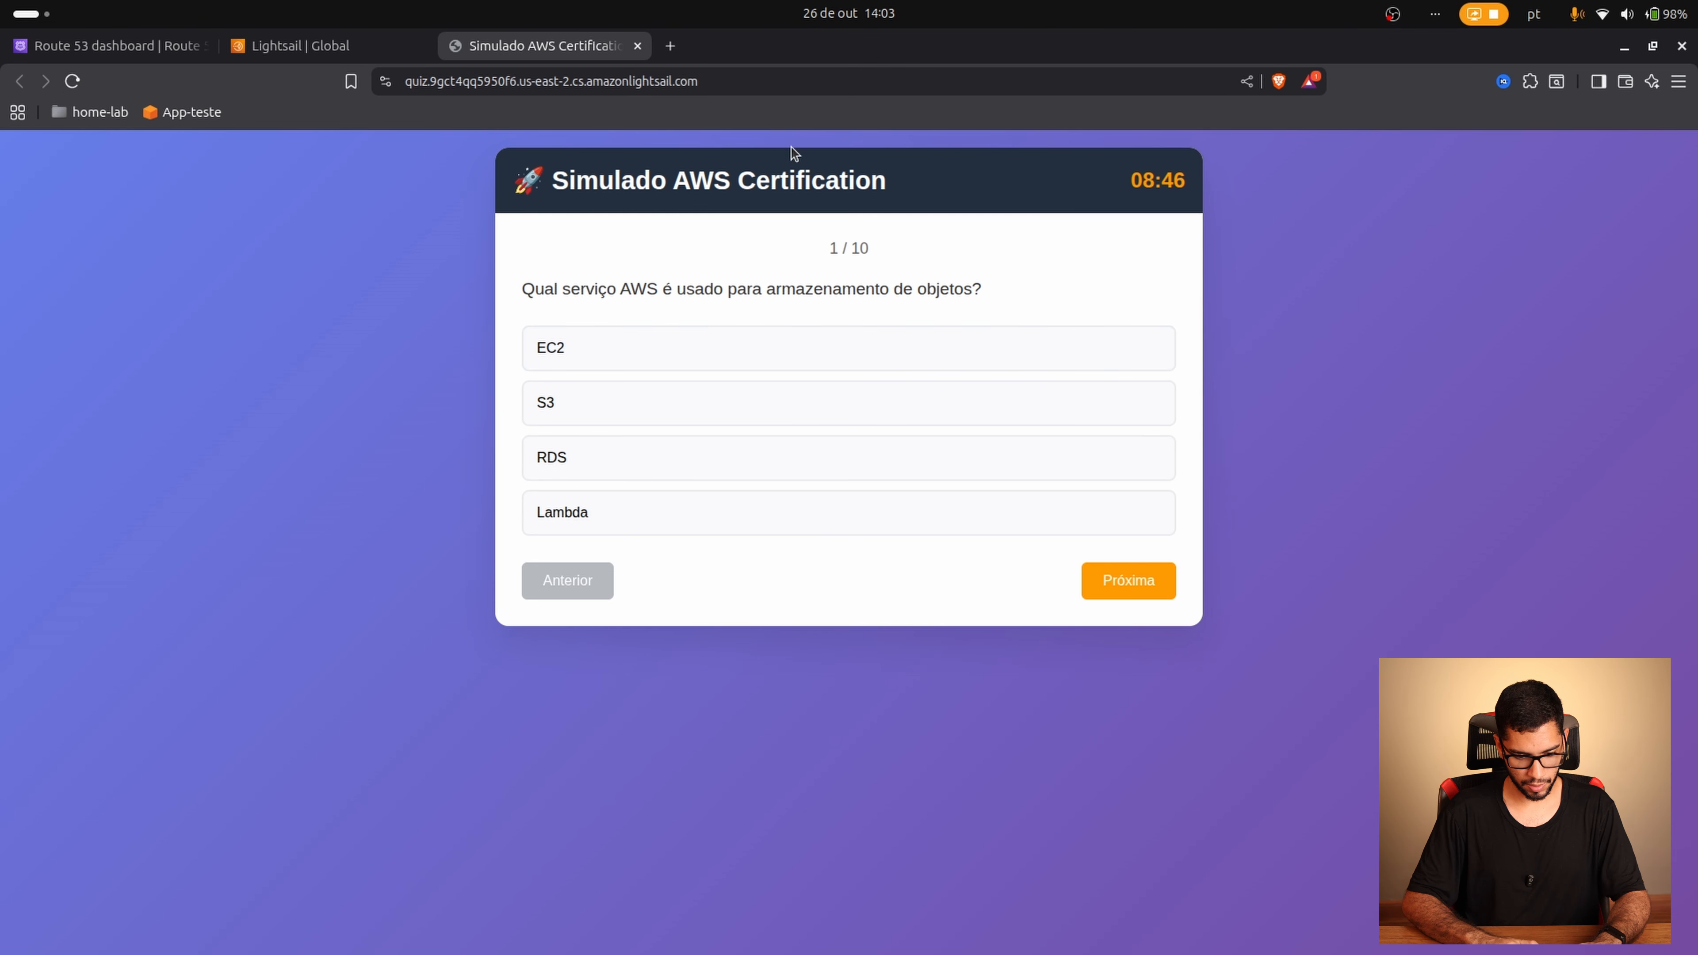
Step: Answer questions 1 to 3 with EC2, "AWS cuida da infraestrutura, cliente cuida dos dados" and ECS, advancing to question 4
left_click(693, 360)
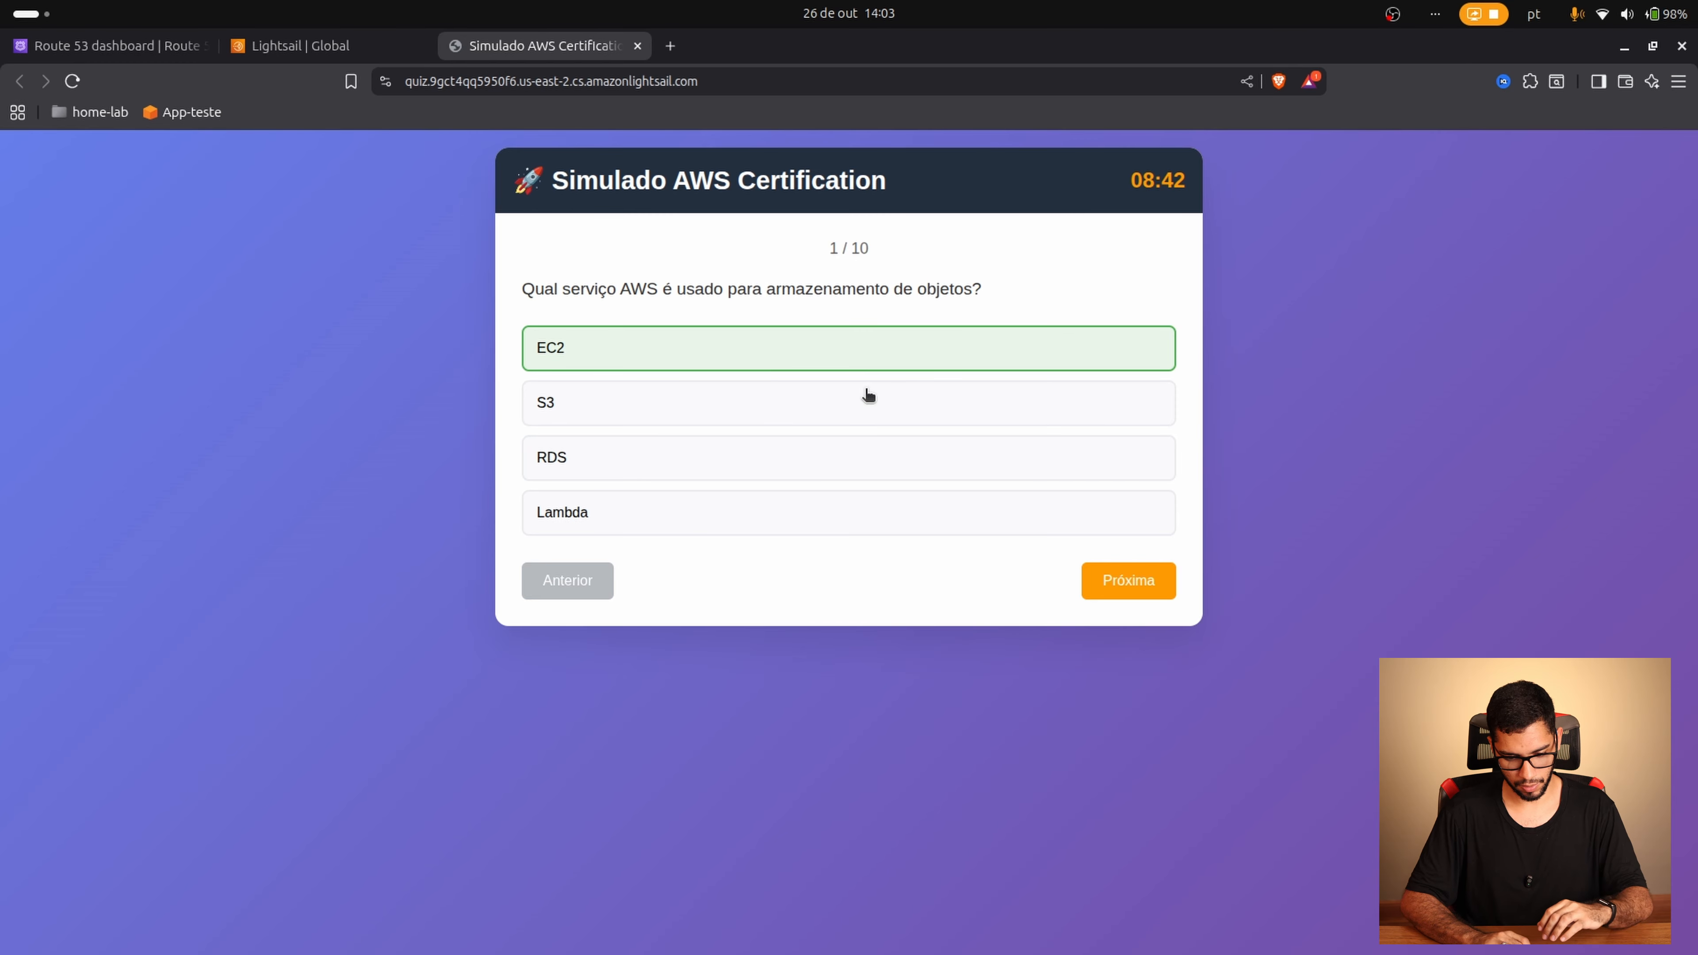
left_click(1126, 592)
left_click(892, 460)
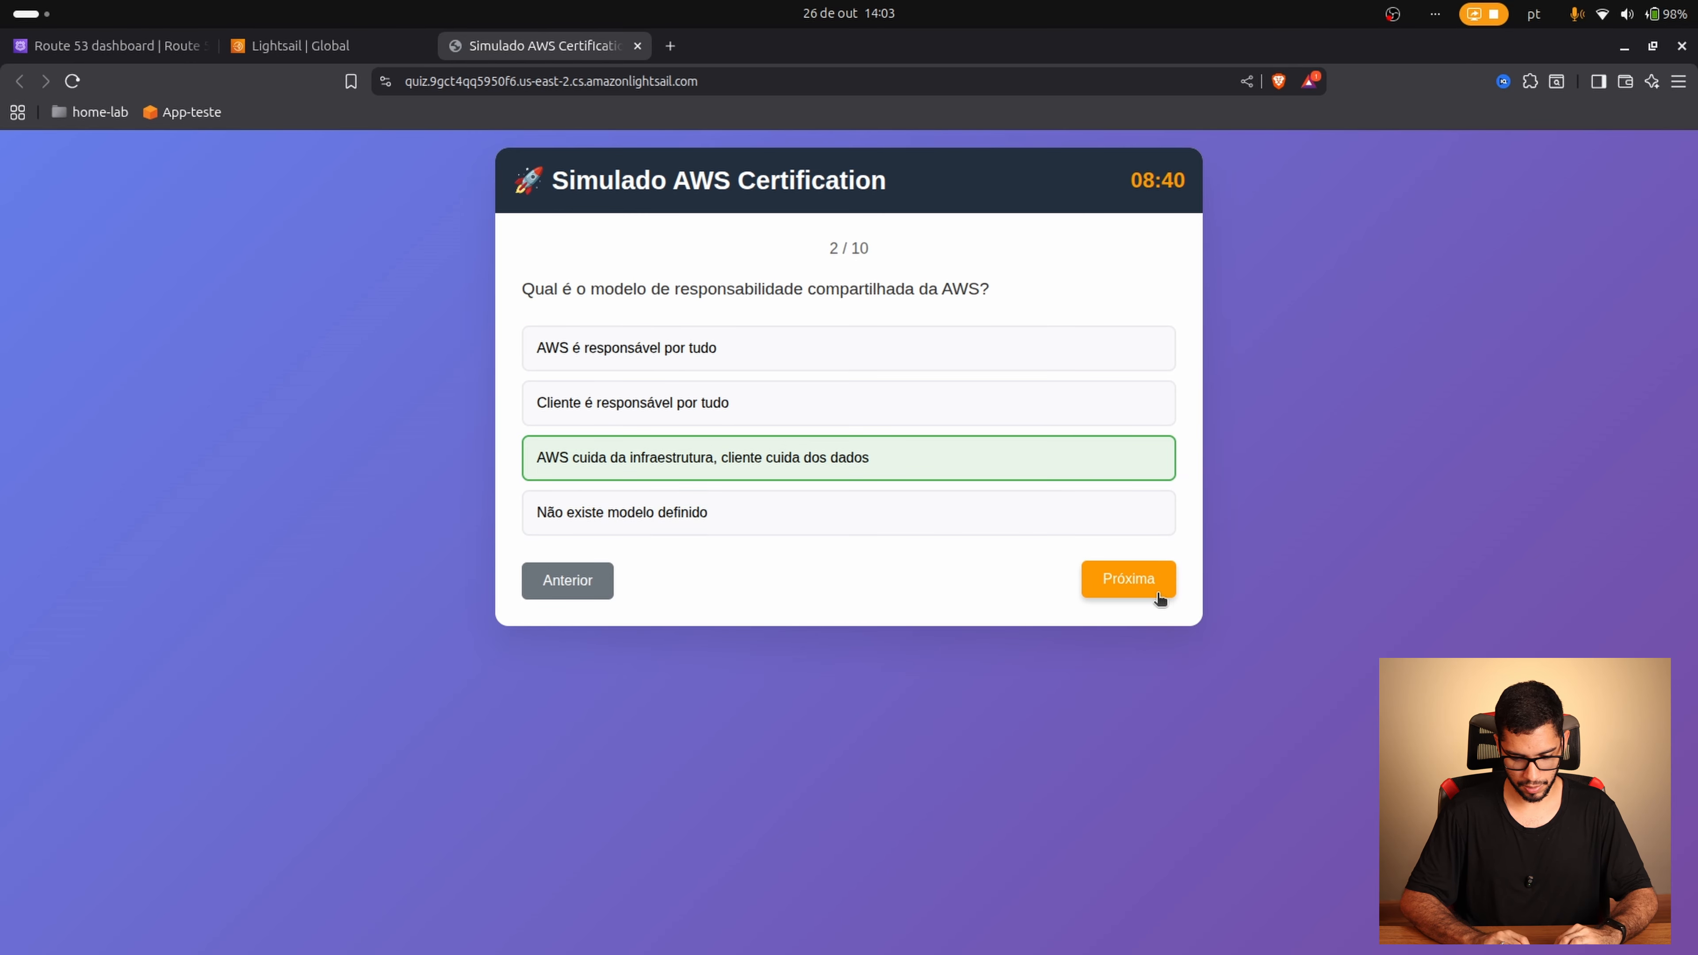
left_click(1143, 592)
left_click(931, 416)
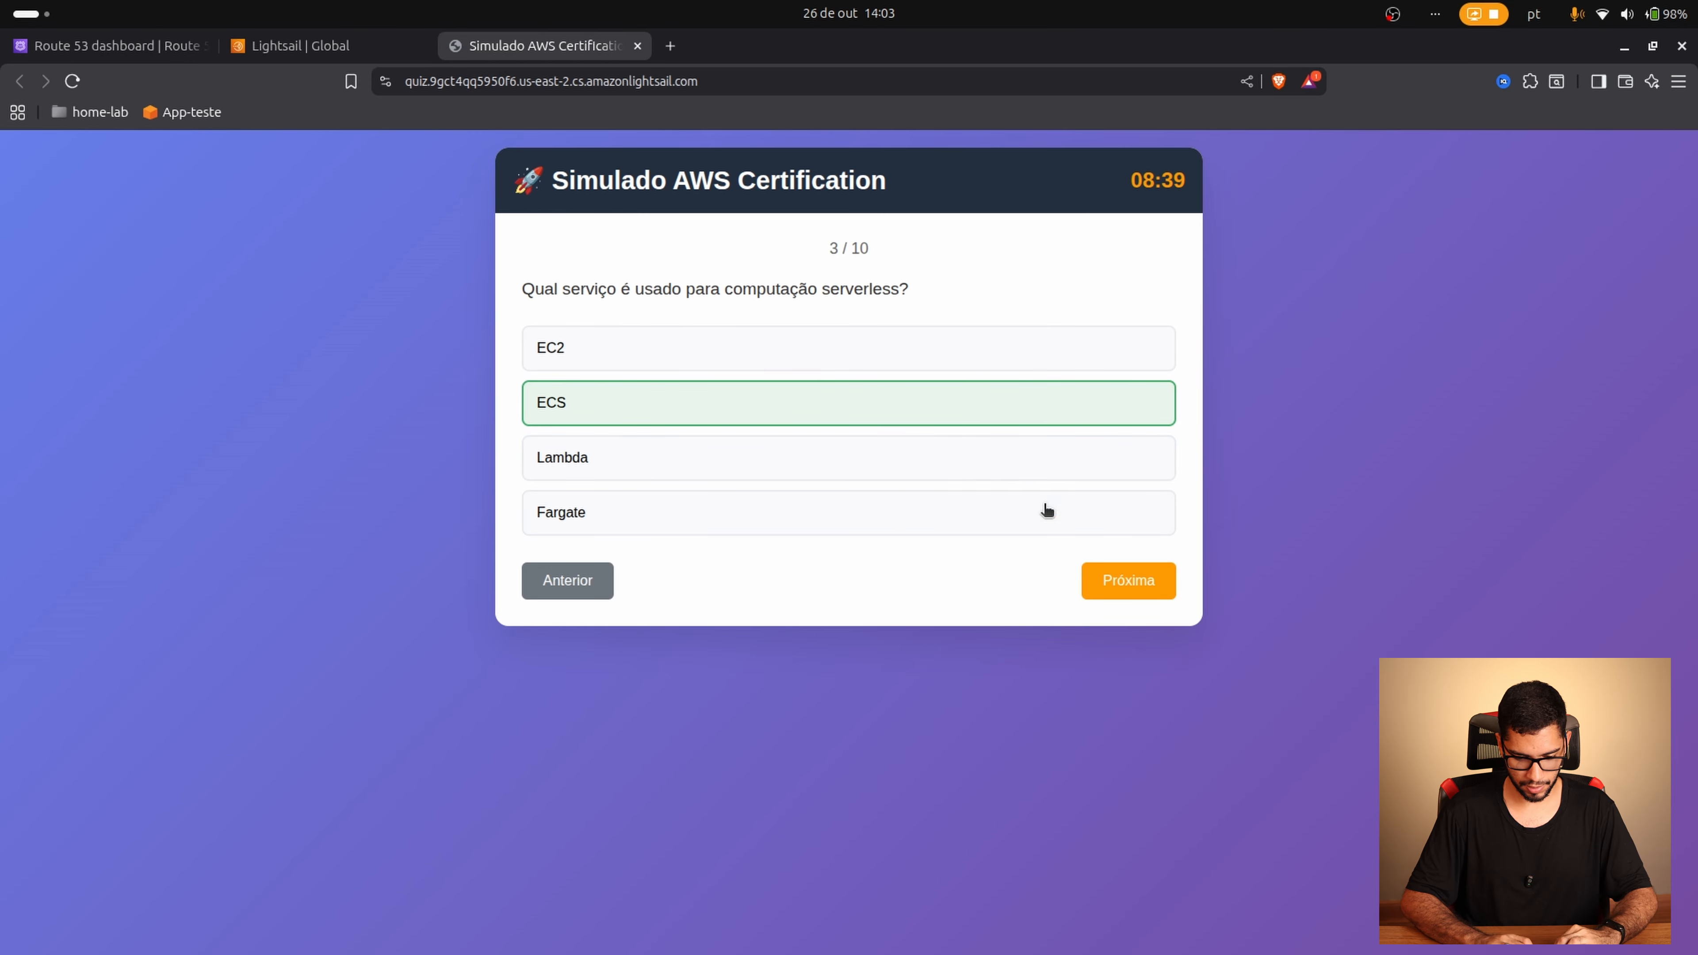
left_click(1119, 589)
Step: Answer questions 4 to 6 with API Gateway, Redshift and CloudWatch, advancing to question 7
left_click(946, 442)
left_click(1121, 589)
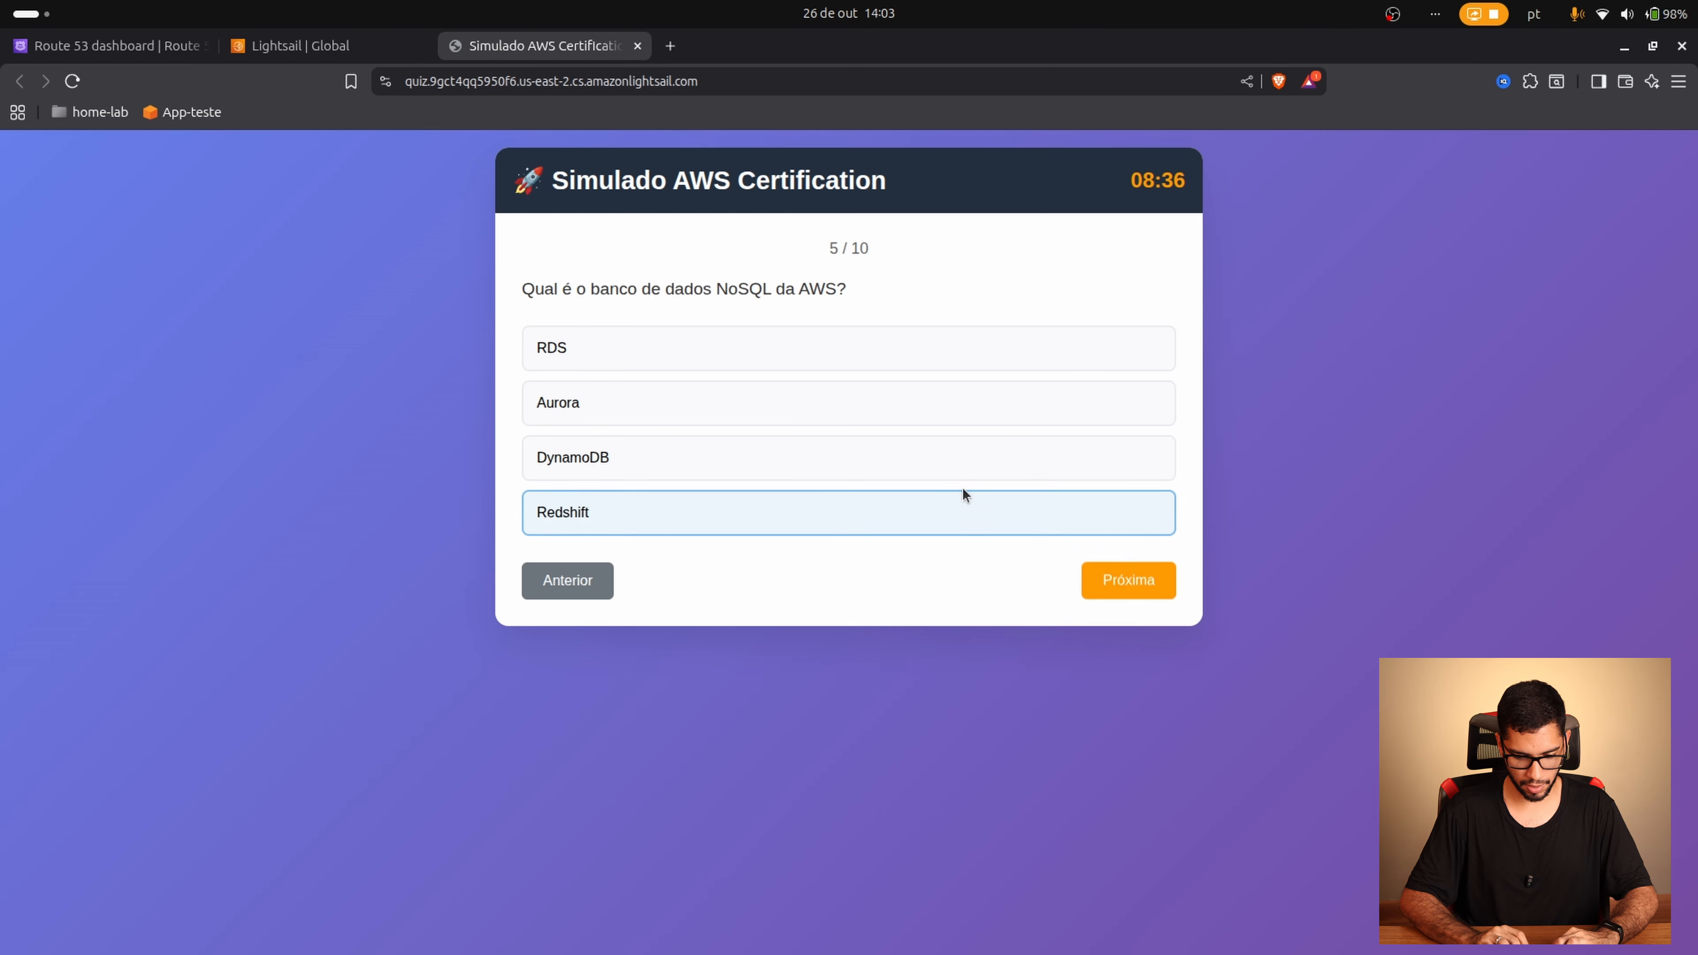
left_click(959, 504)
left_click(1130, 579)
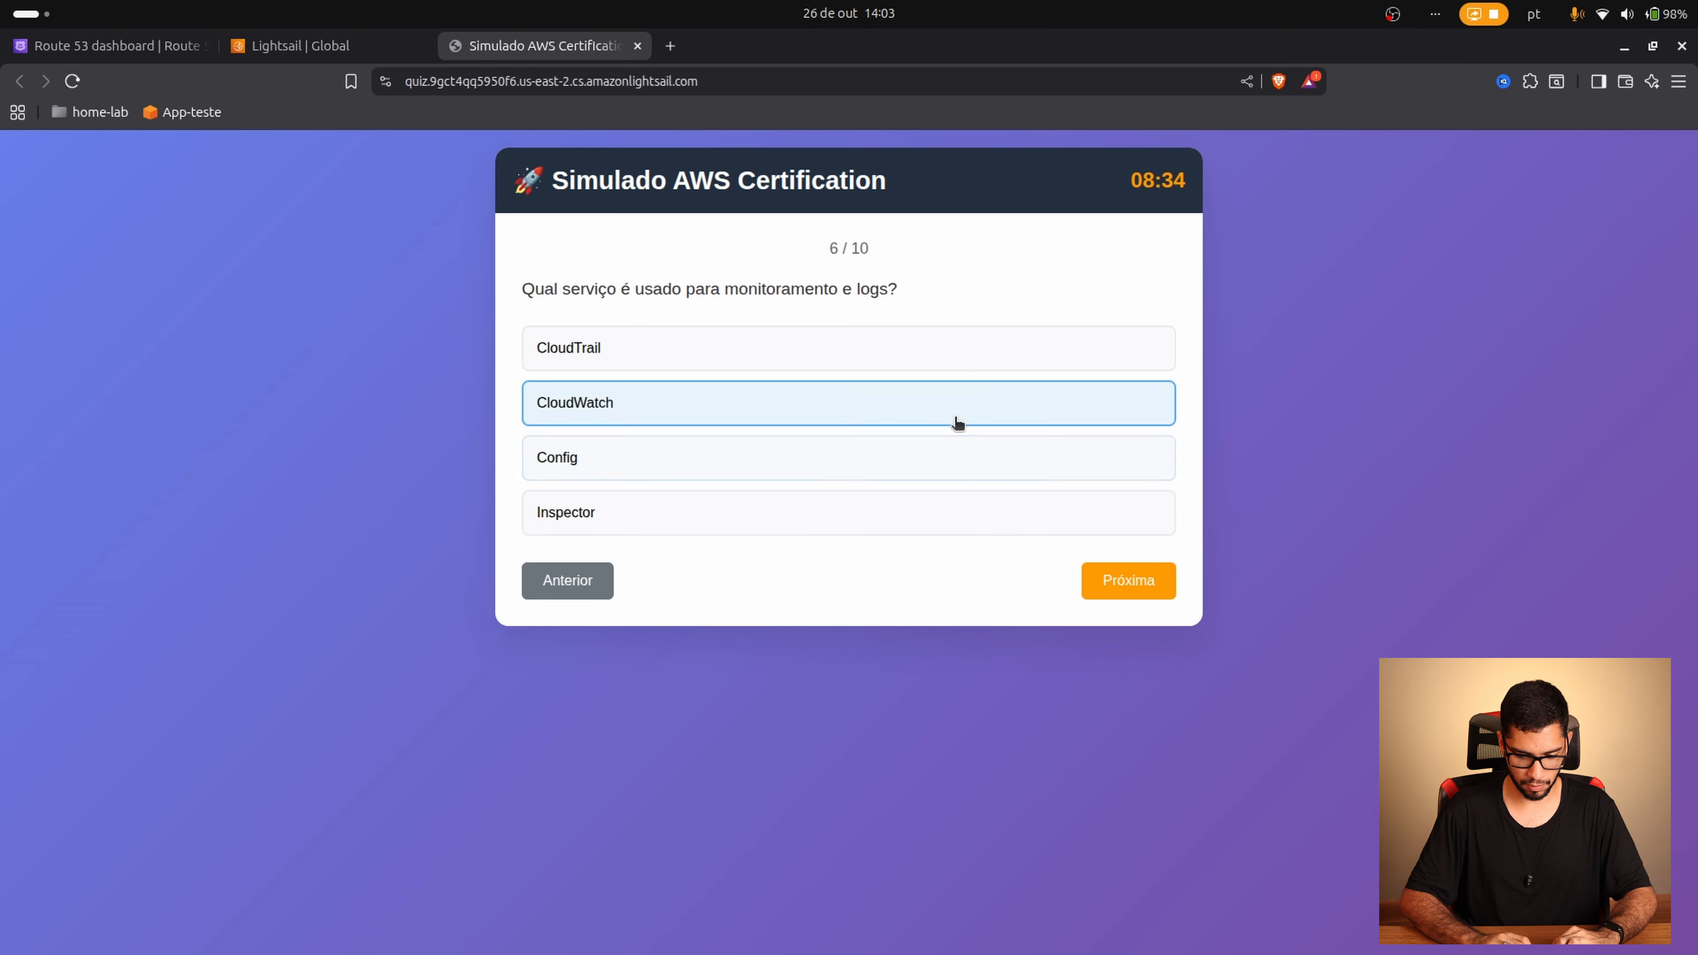
left_click(956, 425)
left_click(1120, 580)
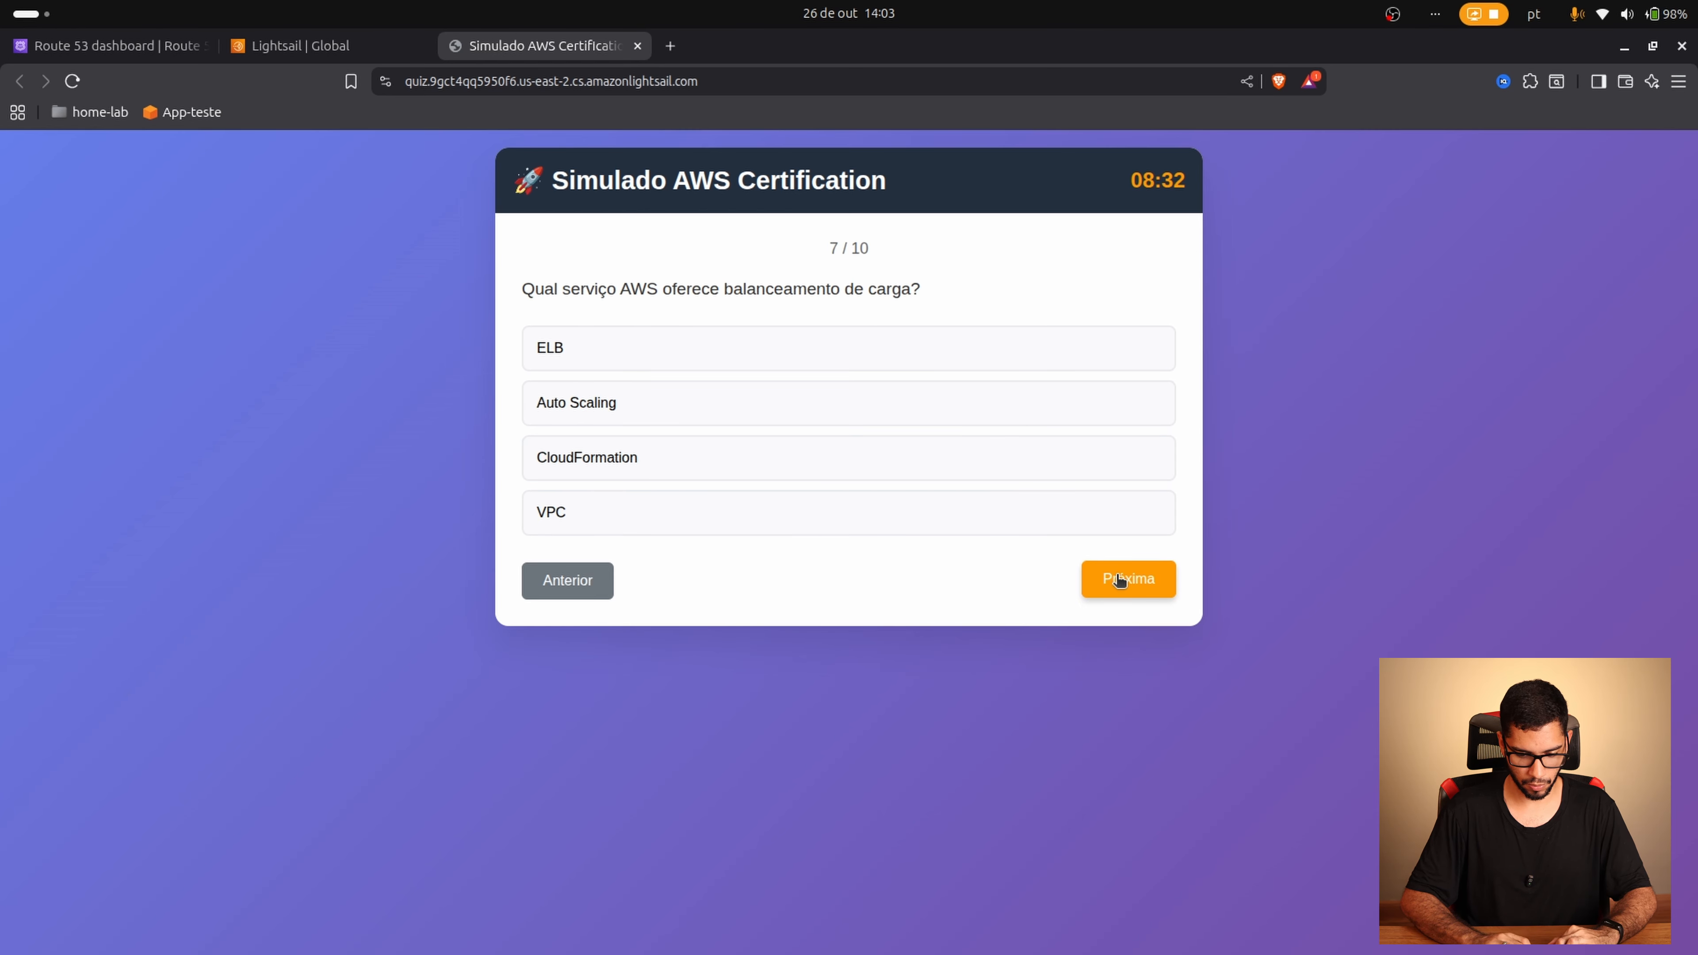
Step: Answer questions 7 to 10 with VPC, VPN, ECS and Aurora, then finish the quiz
left_click(995, 533)
left_click(1089, 588)
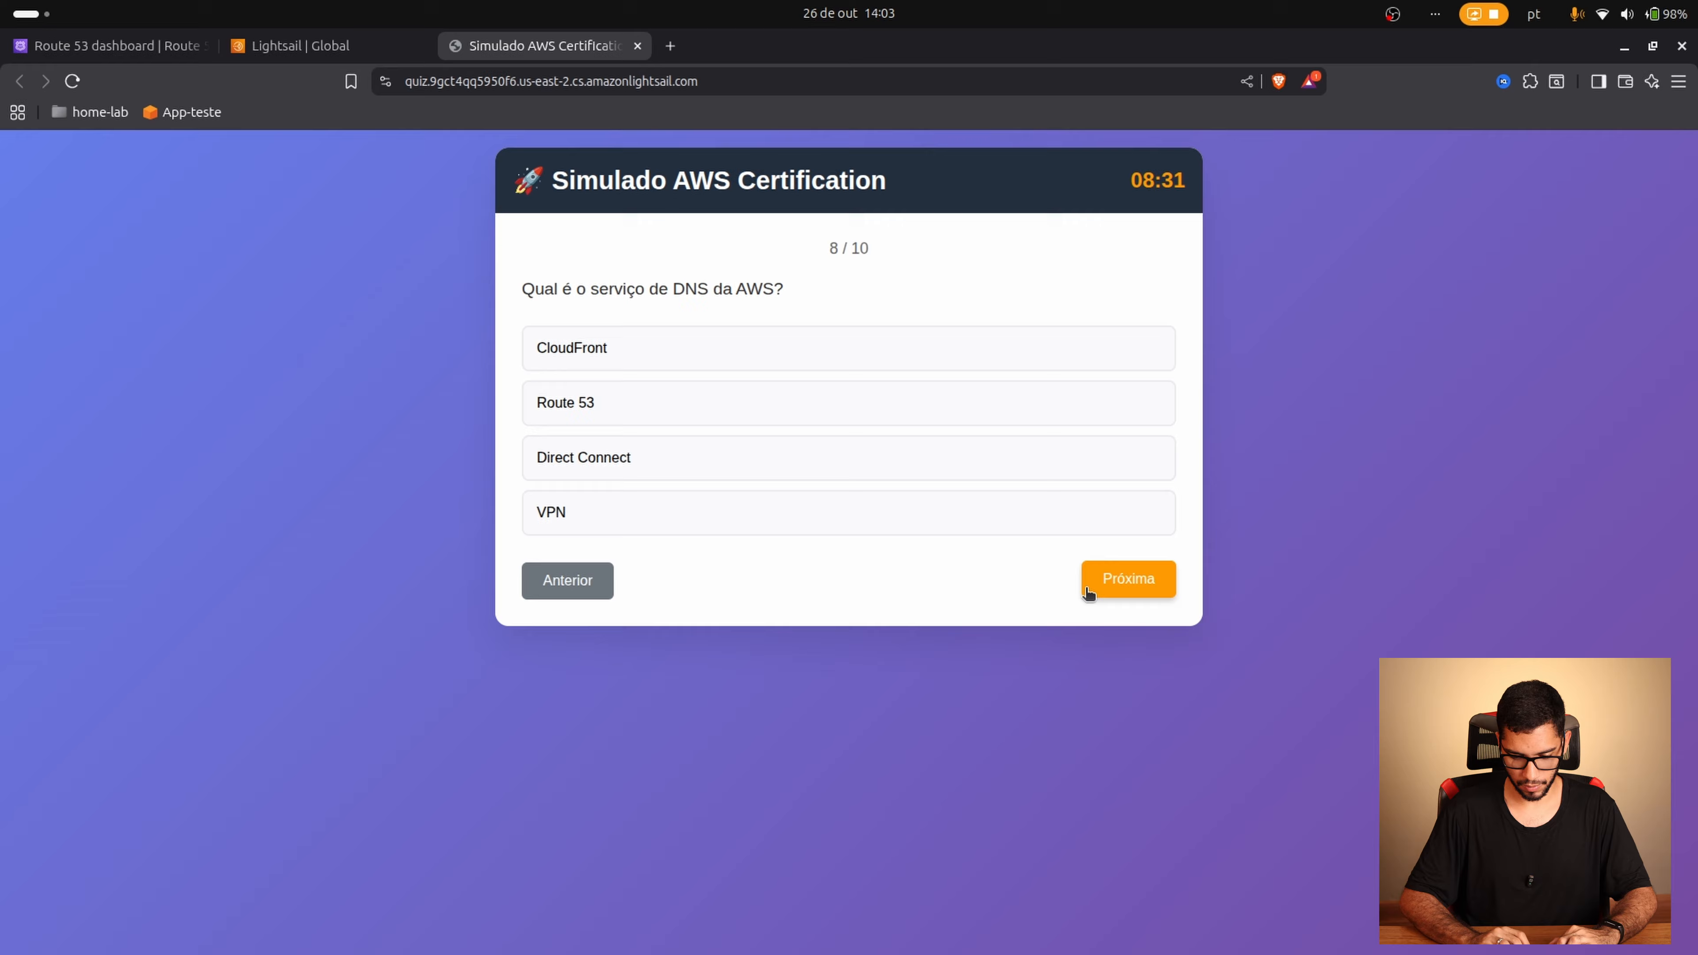
left_click(976, 517)
left_click(1135, 593)
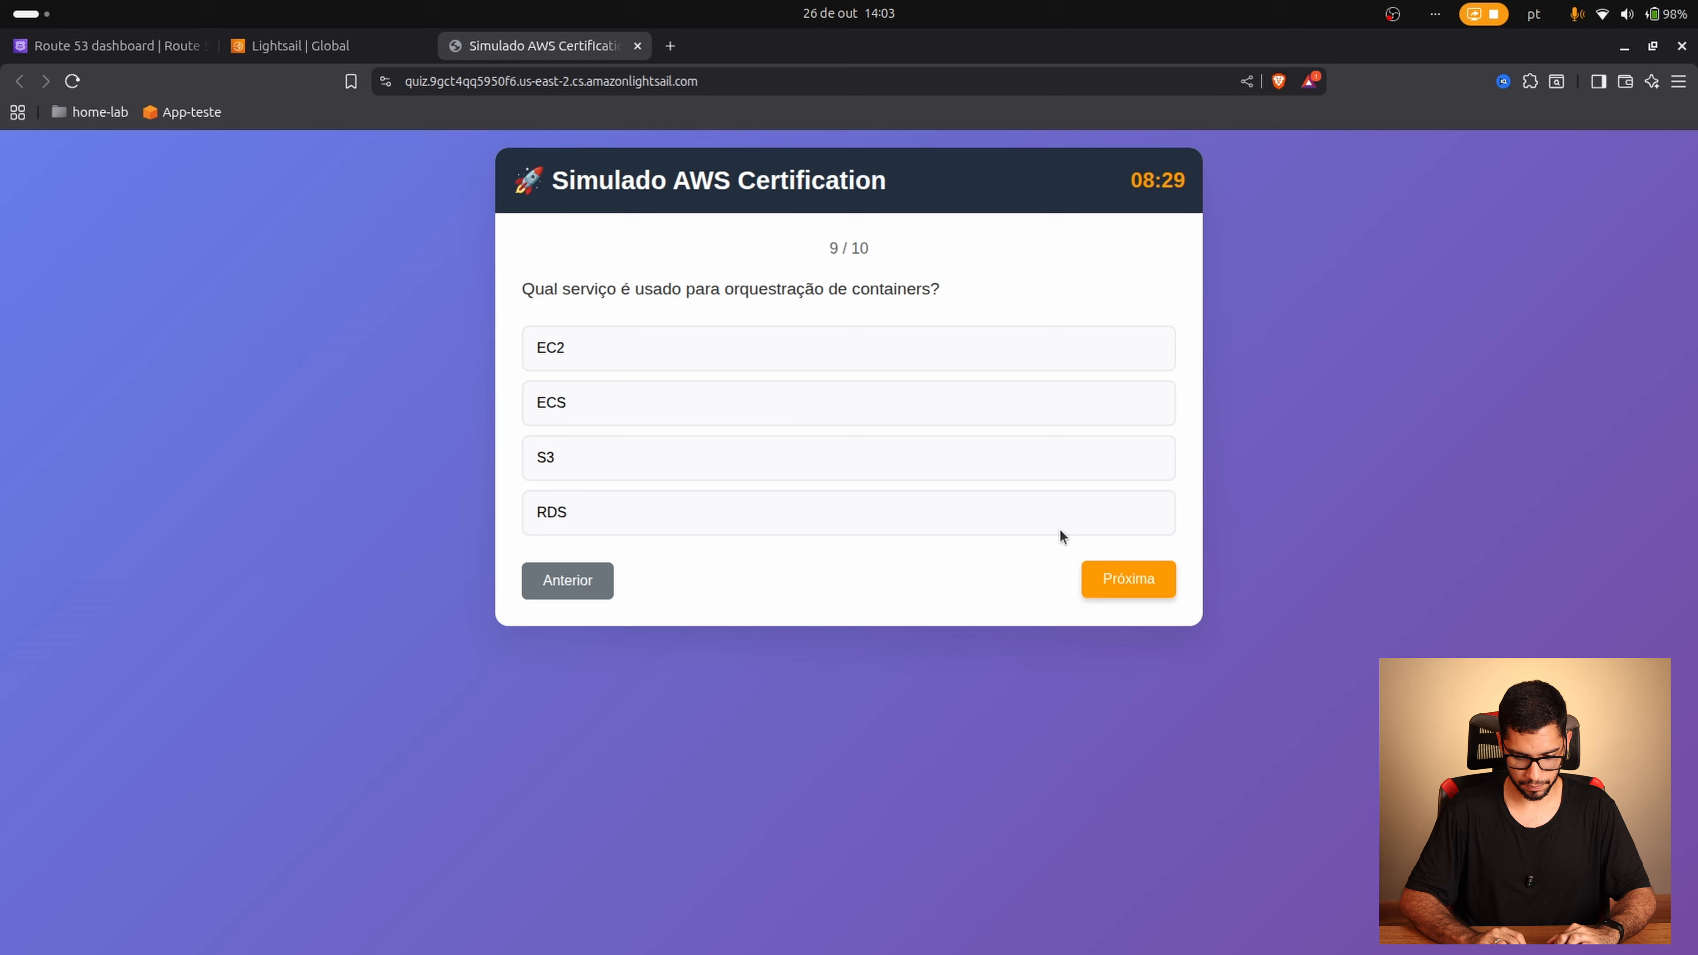
left_click(940, 396)
left_click(1142, 580)
left_click(1082, 513)
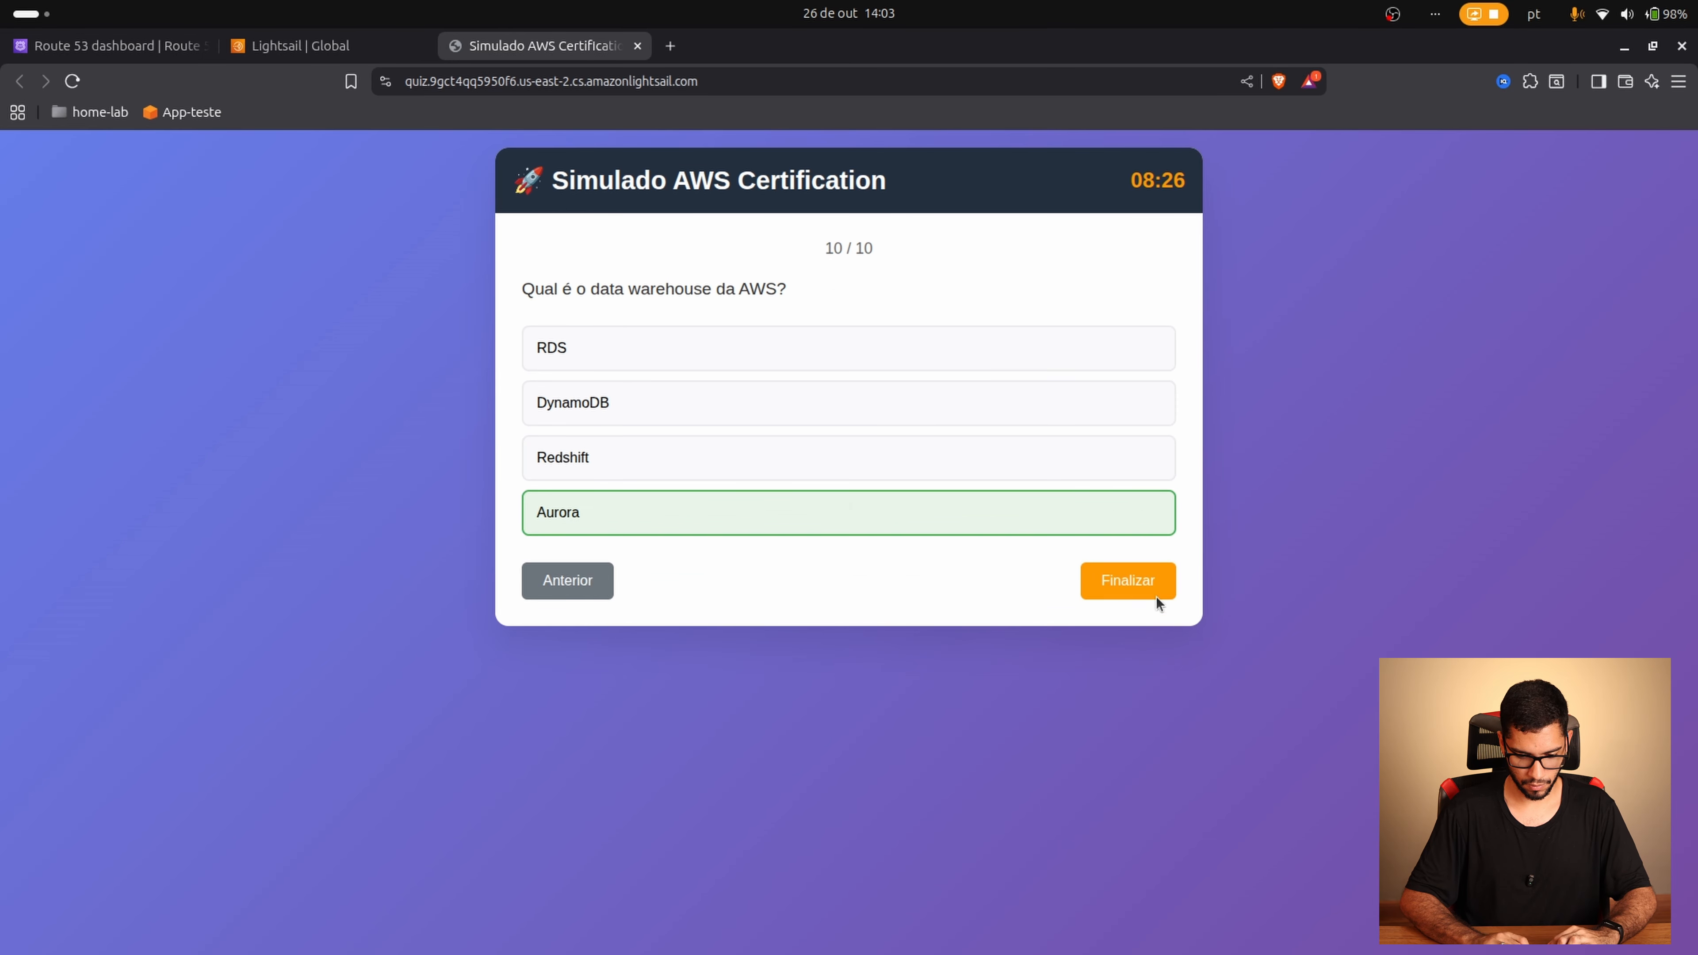
left_click(1153, 587)
Step: Review the quiz results, comparing the given answer with the correct one for each question
scroll(903, 388, "down", 4)
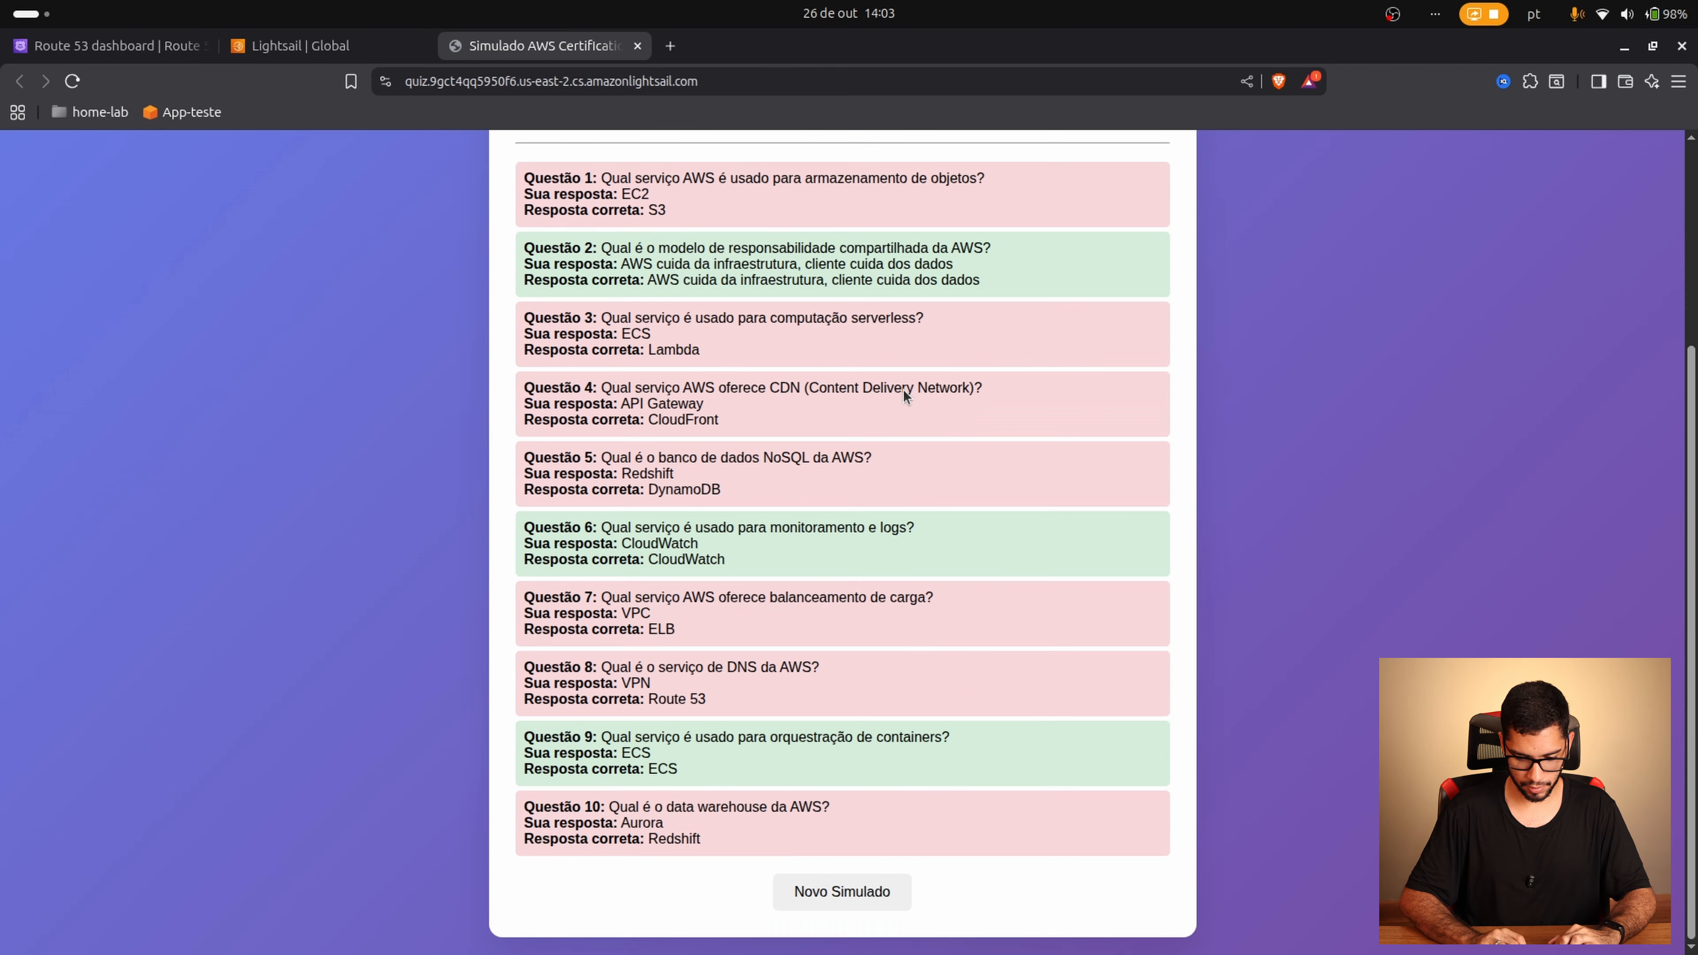
scroll(903, 389, "up", 4)
scroll(906, 395, "down", 2)
scroll(905, 394, "down", 1)
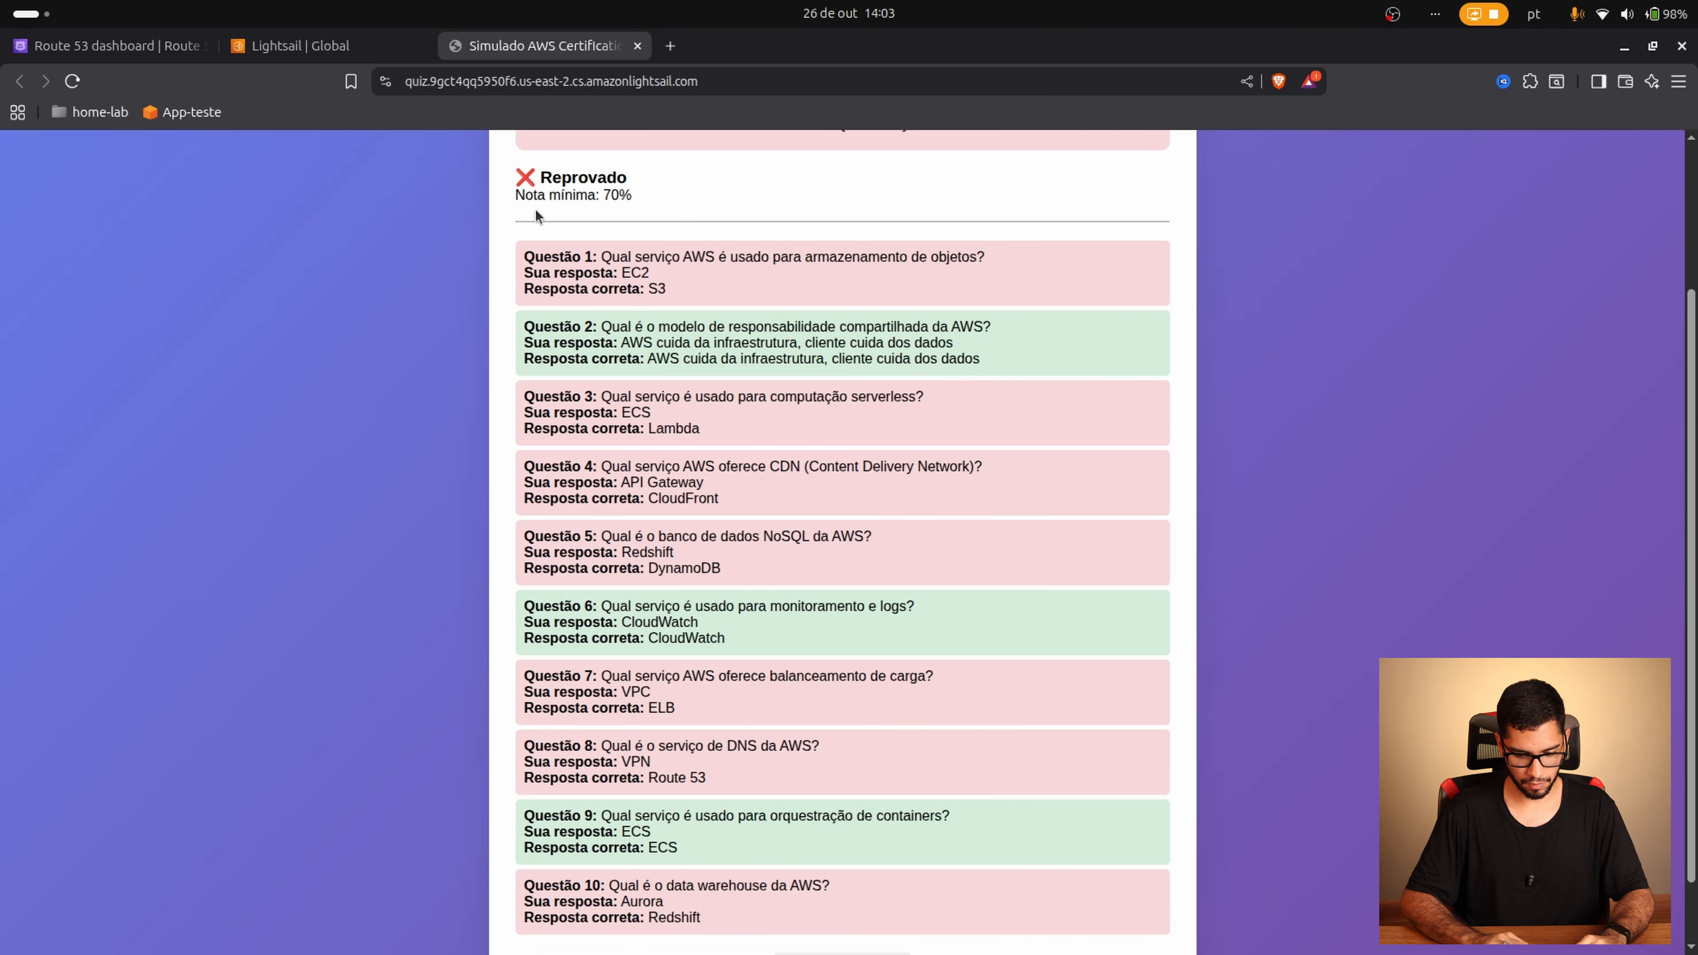
Step: Check the quiz service's deployment progress in Lightsail, then return to the score at the start of the quiz results
left_click(375, 46)
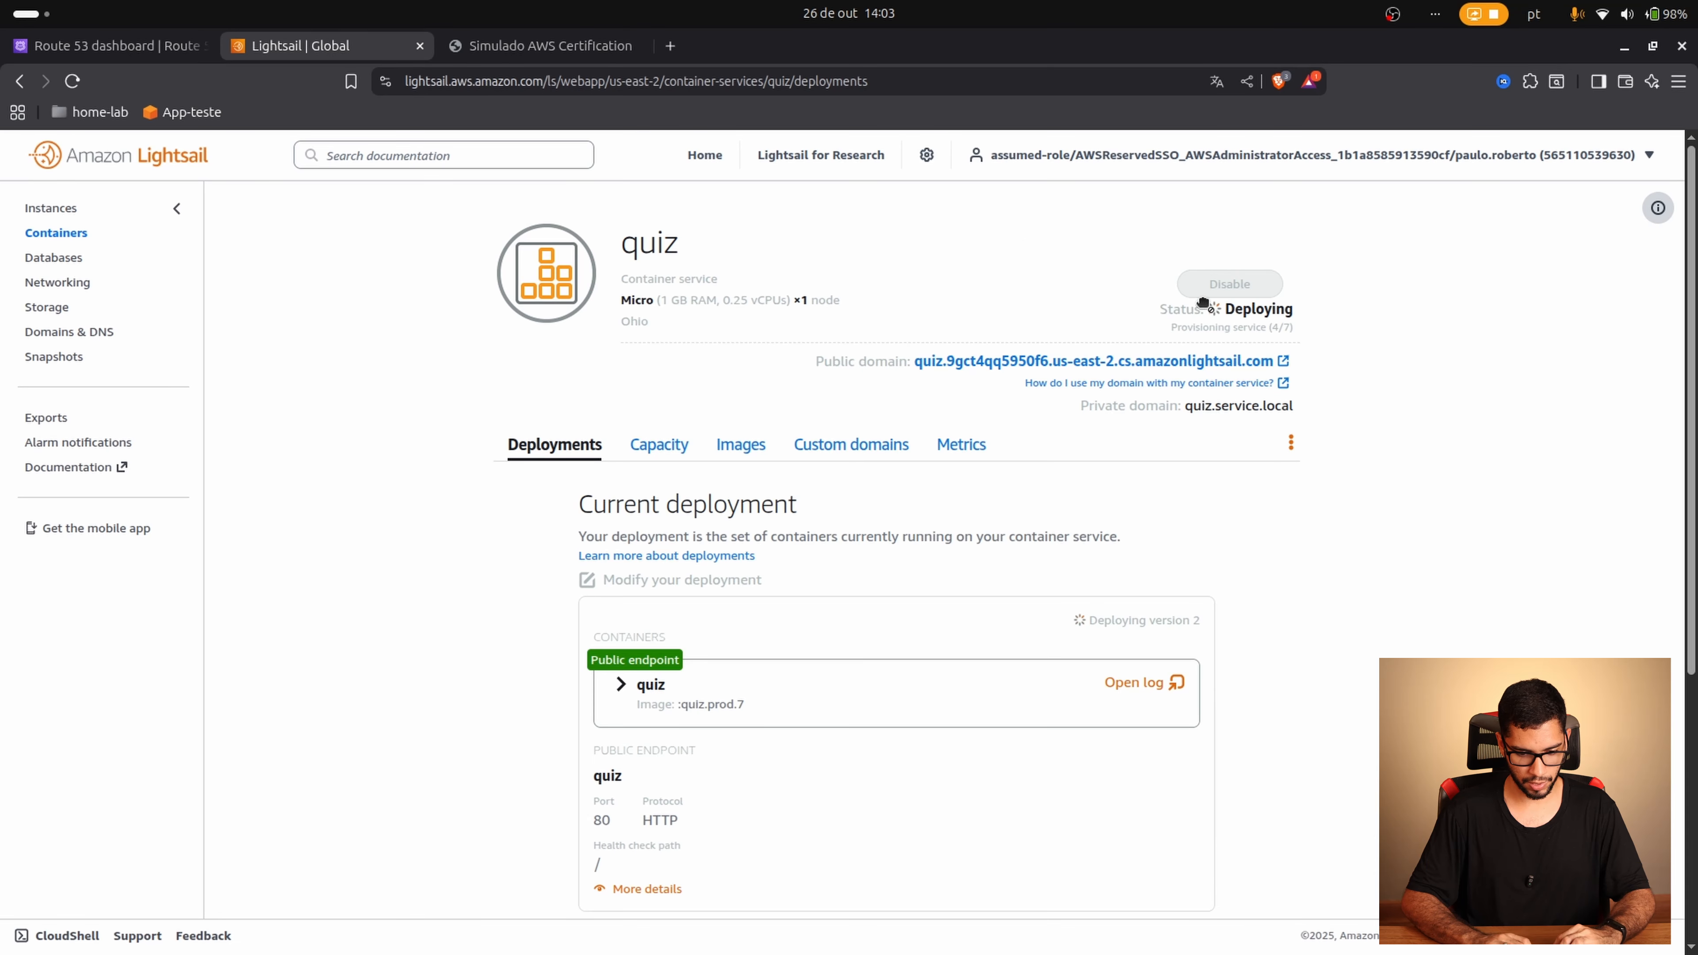
left_click(598, 49)
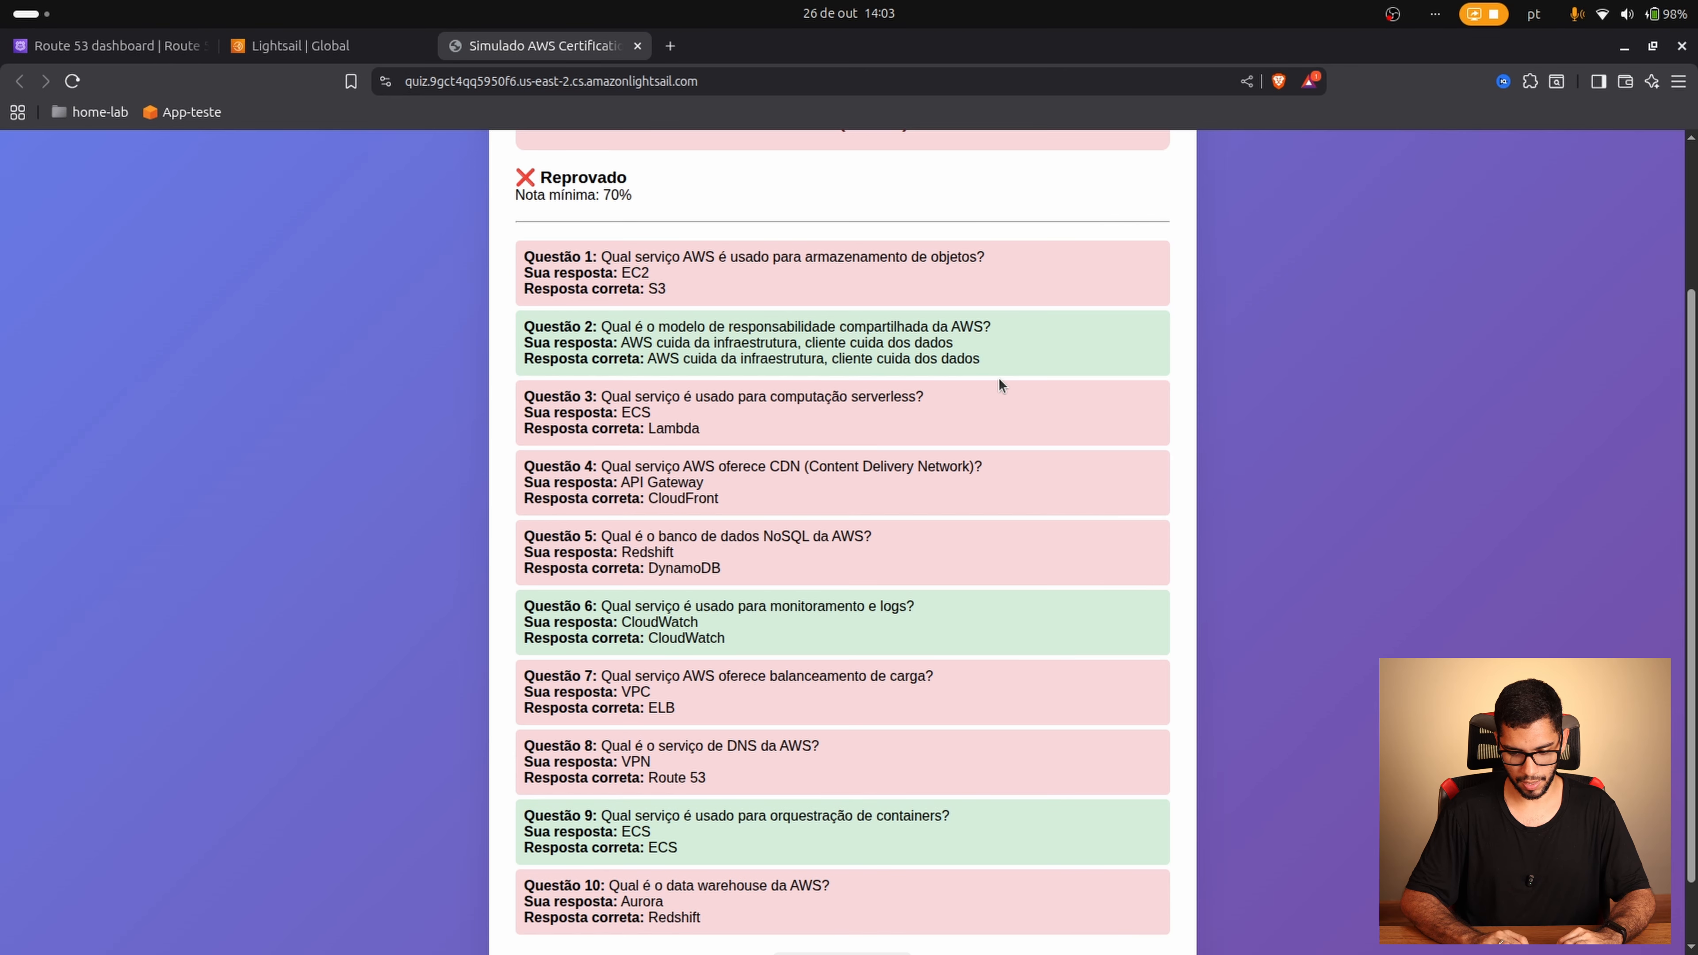
scroll(1001, 379, "up", 3)
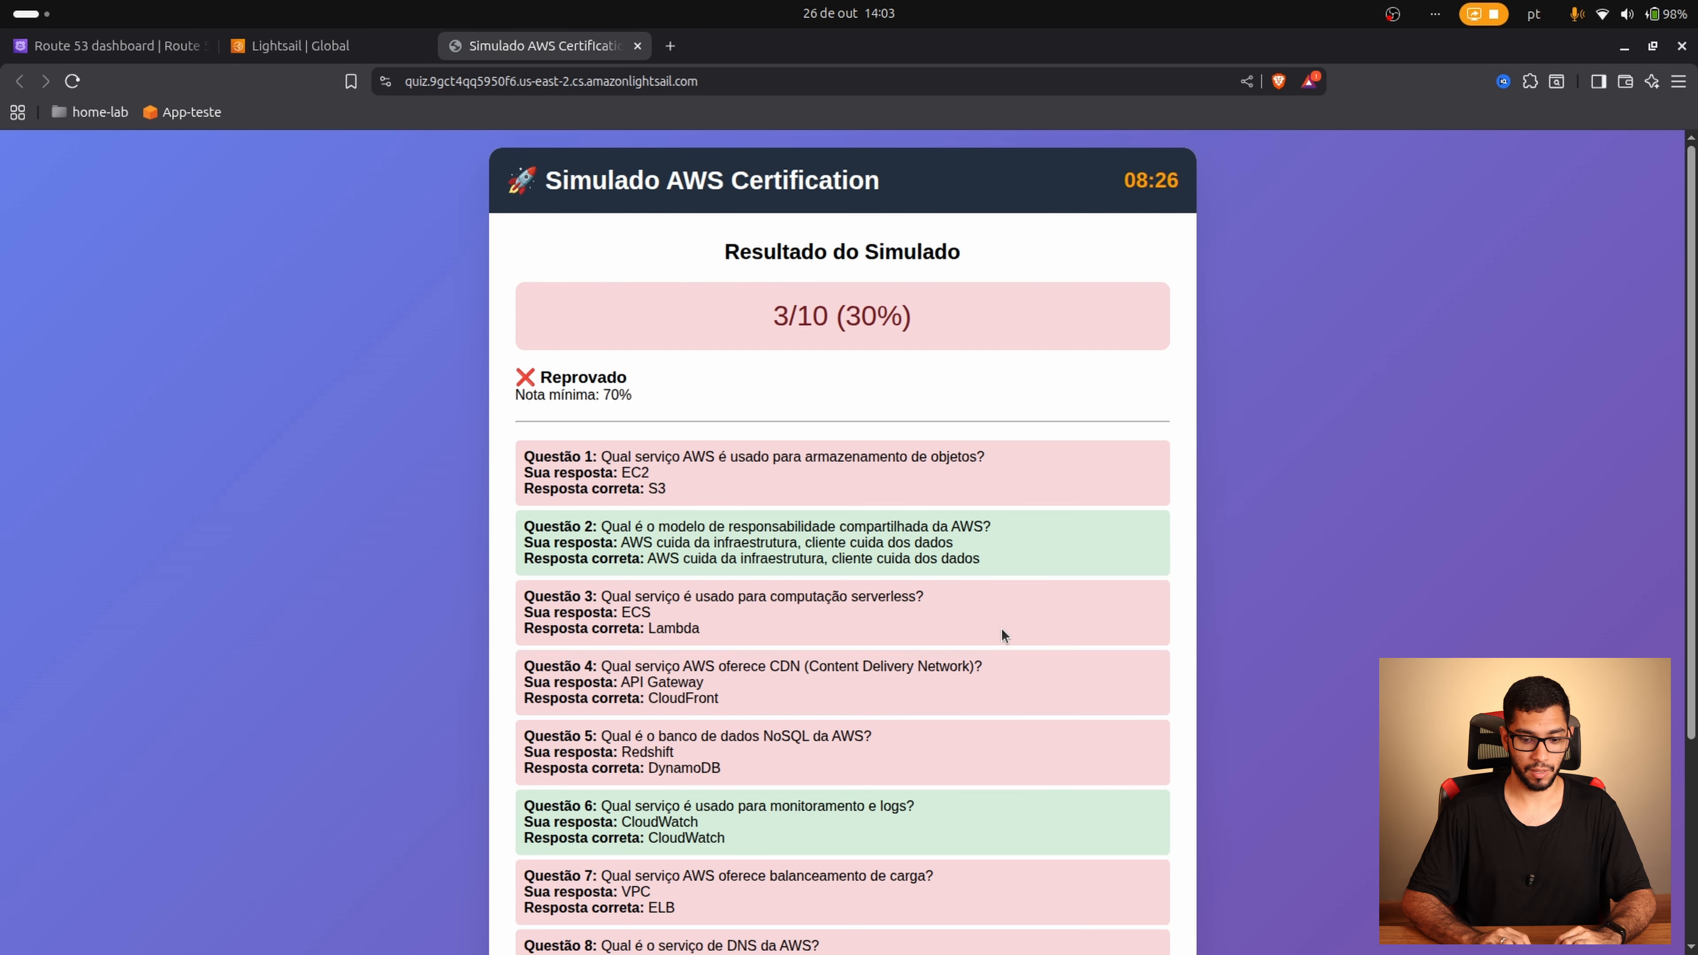